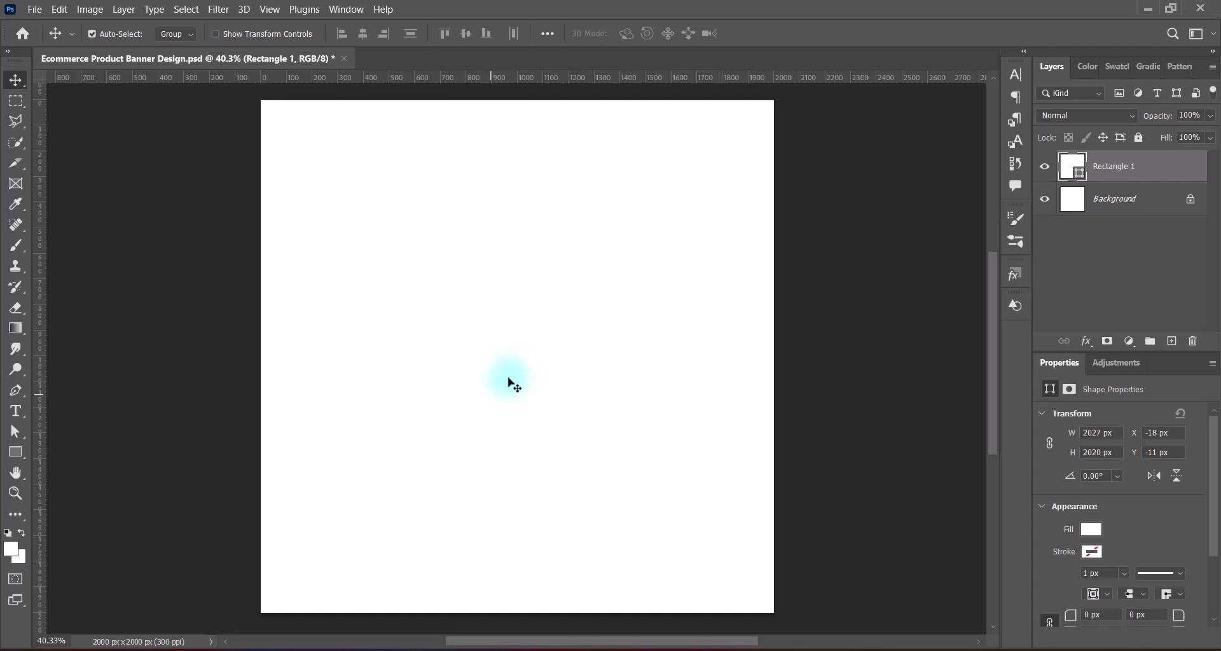
- Centre the white rectangle on the canvas and add a Gradient Overlay with the Radial style to it
left_click_drag(514, 384, 502, 394)
key("ctrl+t")
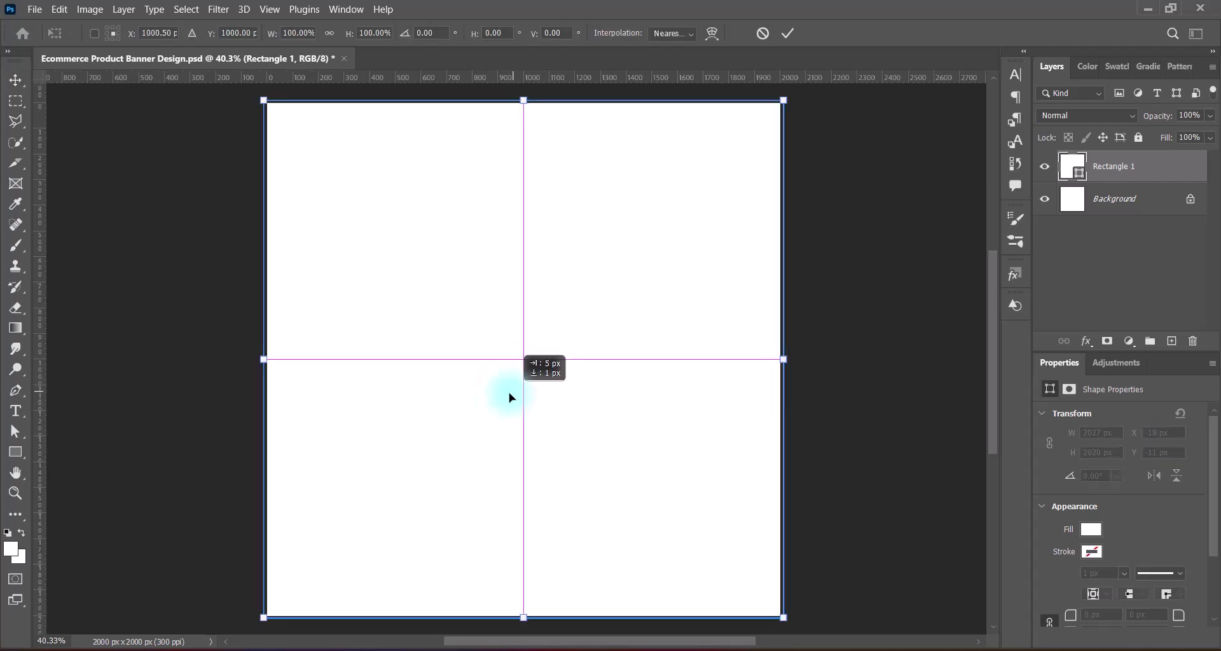
double_click(1055, 166)
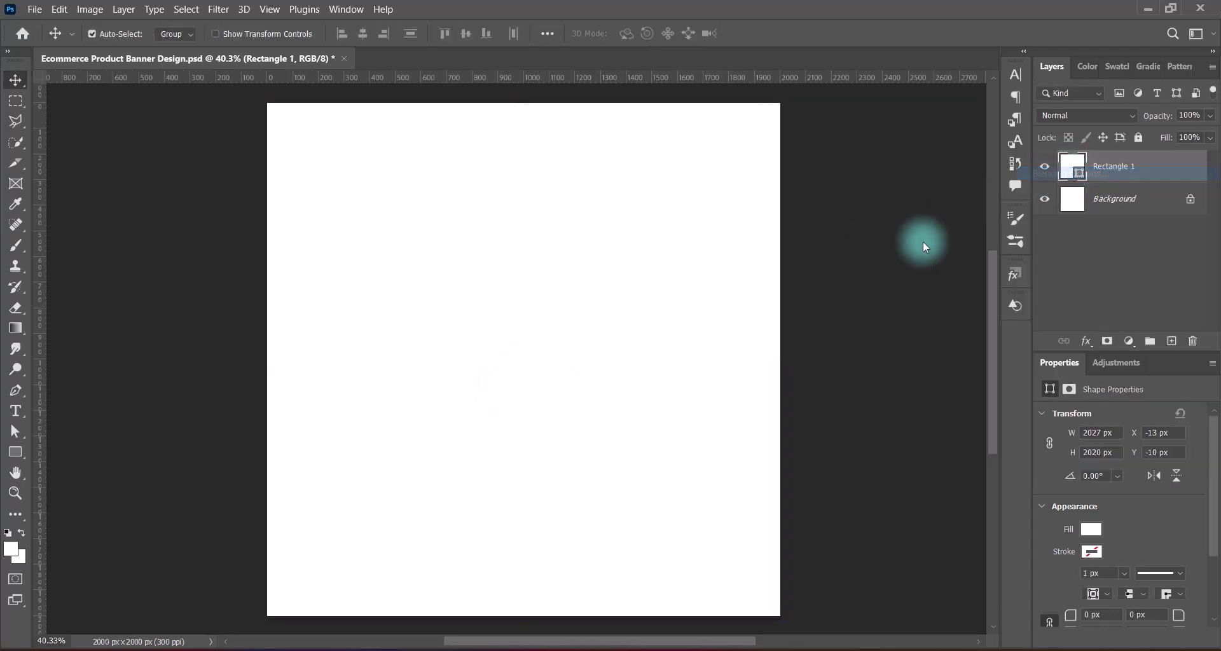
left_click(560, 312)
left_click(586, 312)
left_click(852, 190)
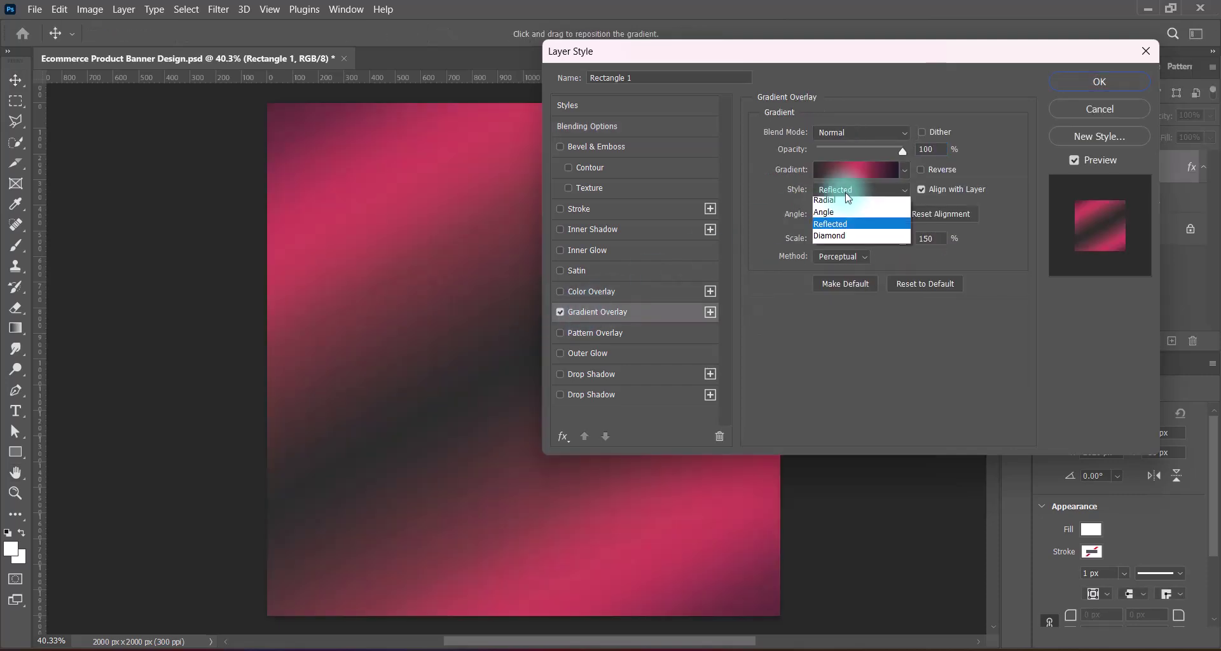
left_click(840, 213)
- Try out presets from the Greens gradient group and choose the green to teal to dark purple one, not reversed
left_click(904, 170)
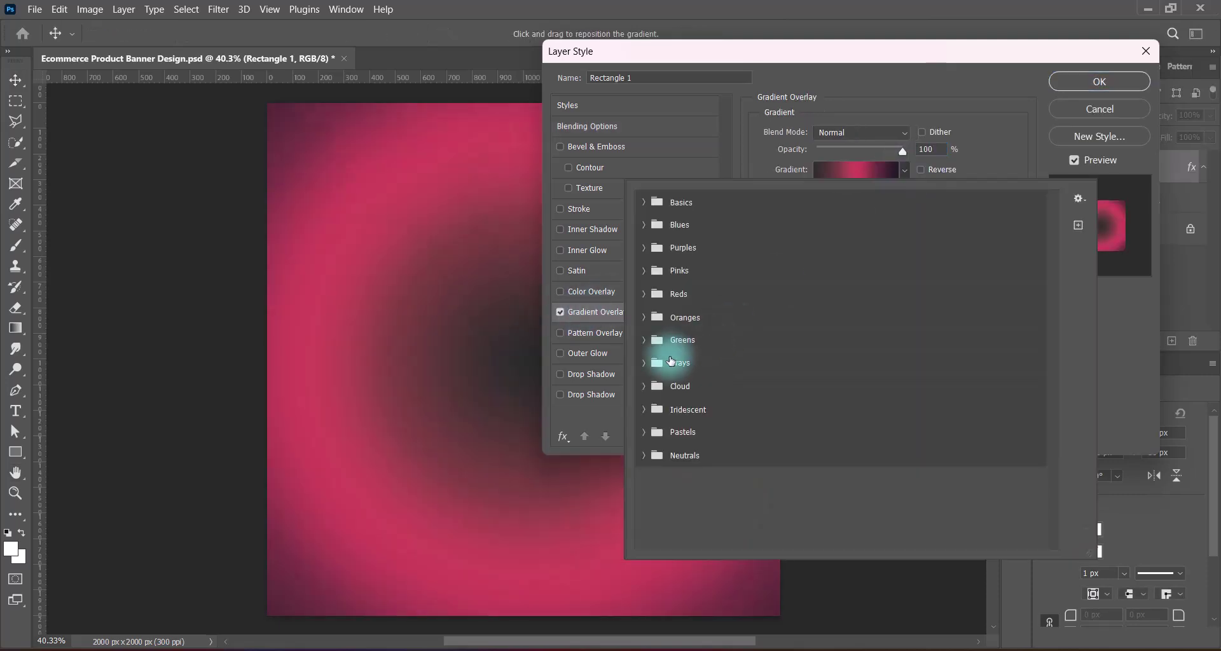
left_click(645, 340)
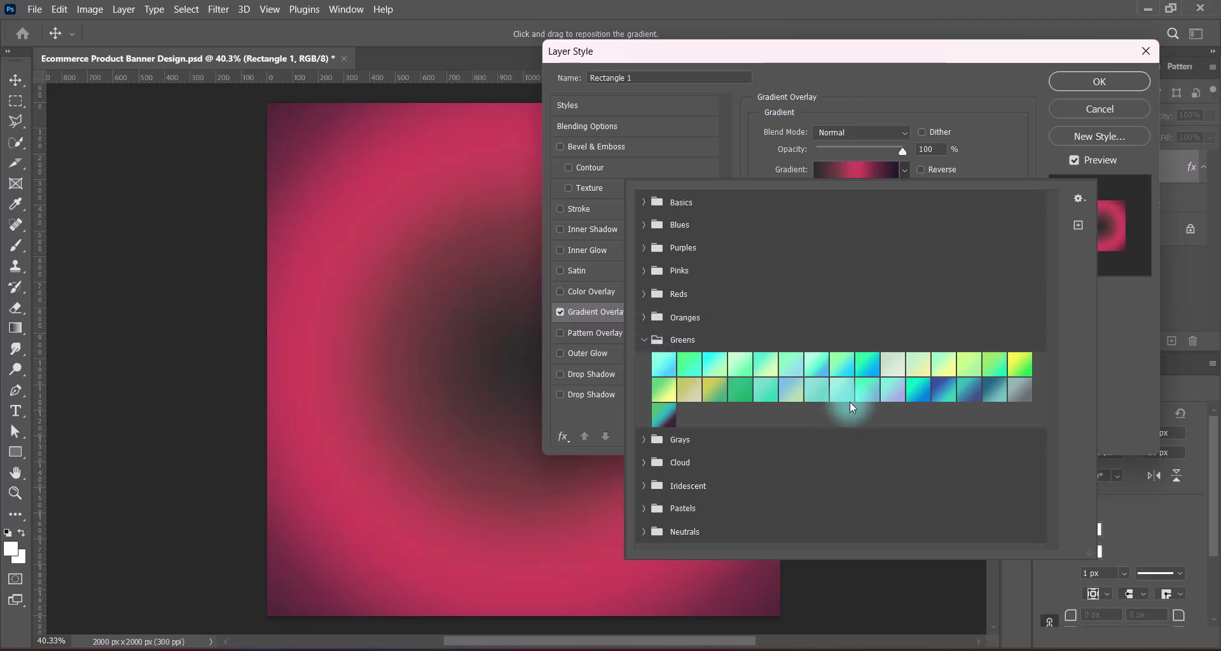
left_click(798, 387)
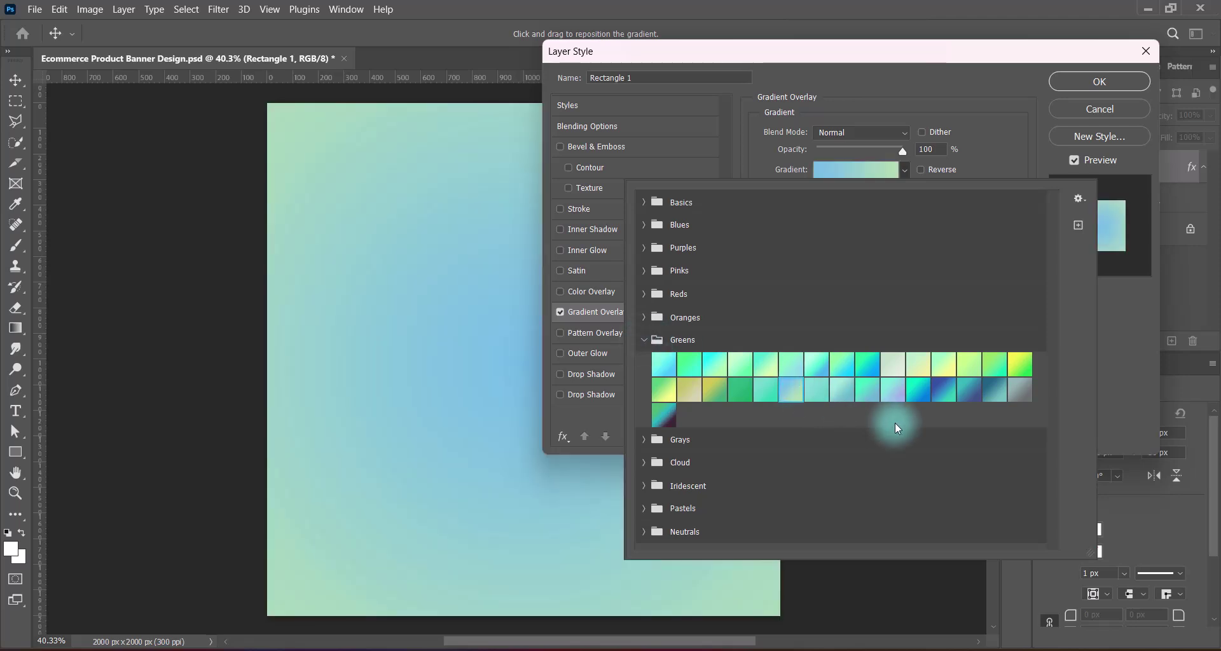
left_click(1017, 389)
left_click(841, 391)
left_click(888, 365)
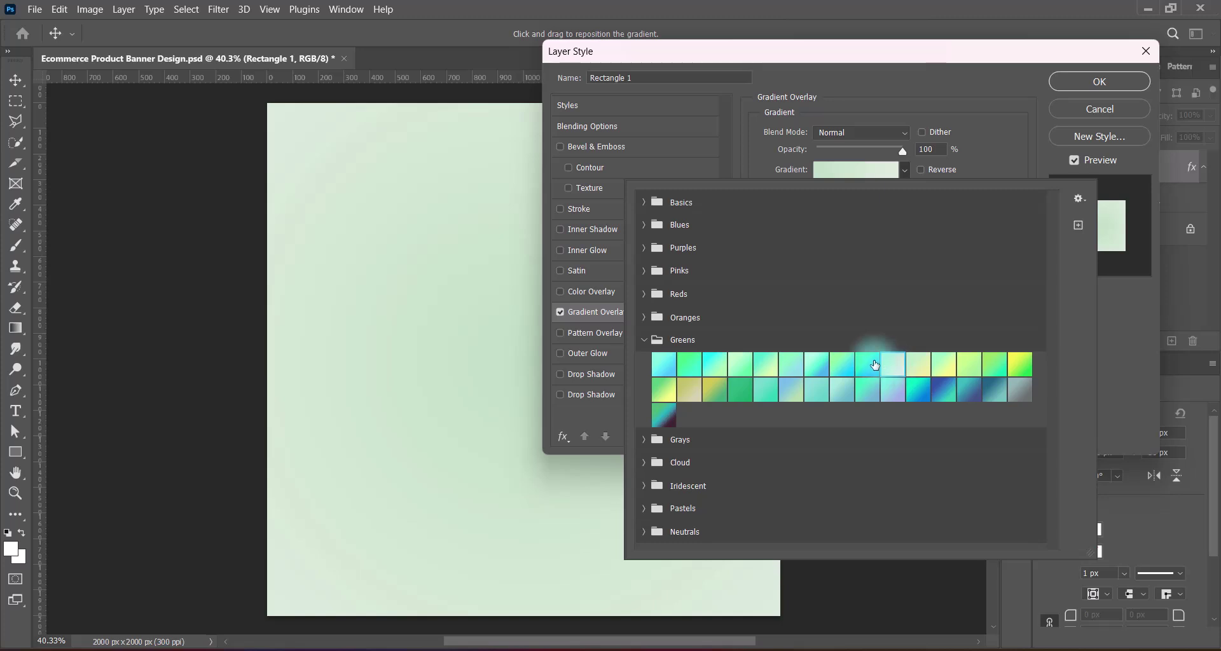
left_click(808, 390)
left_click(791, 390)
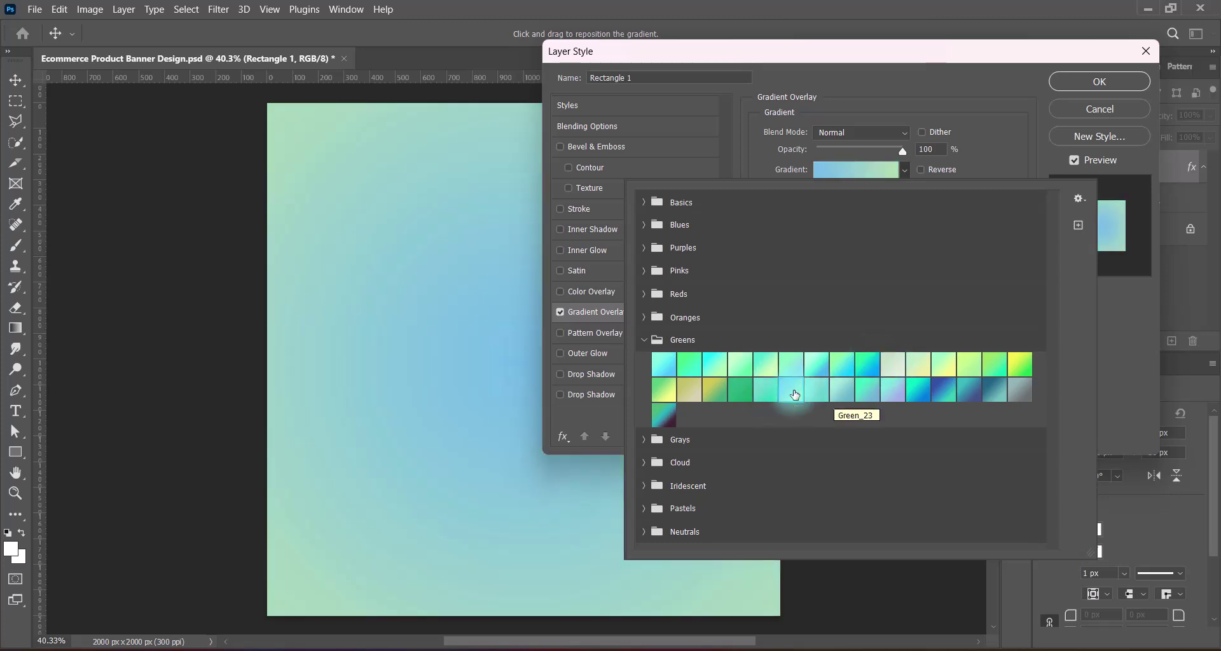
left_click(665, 415)
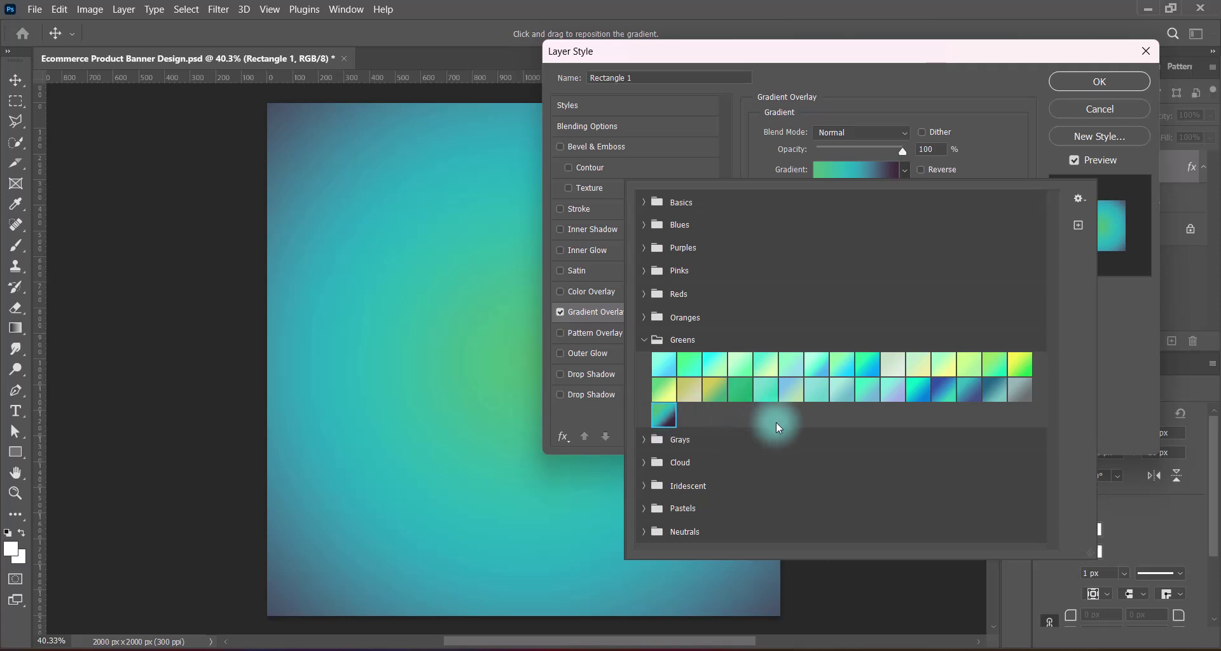
left_click(999, 363)
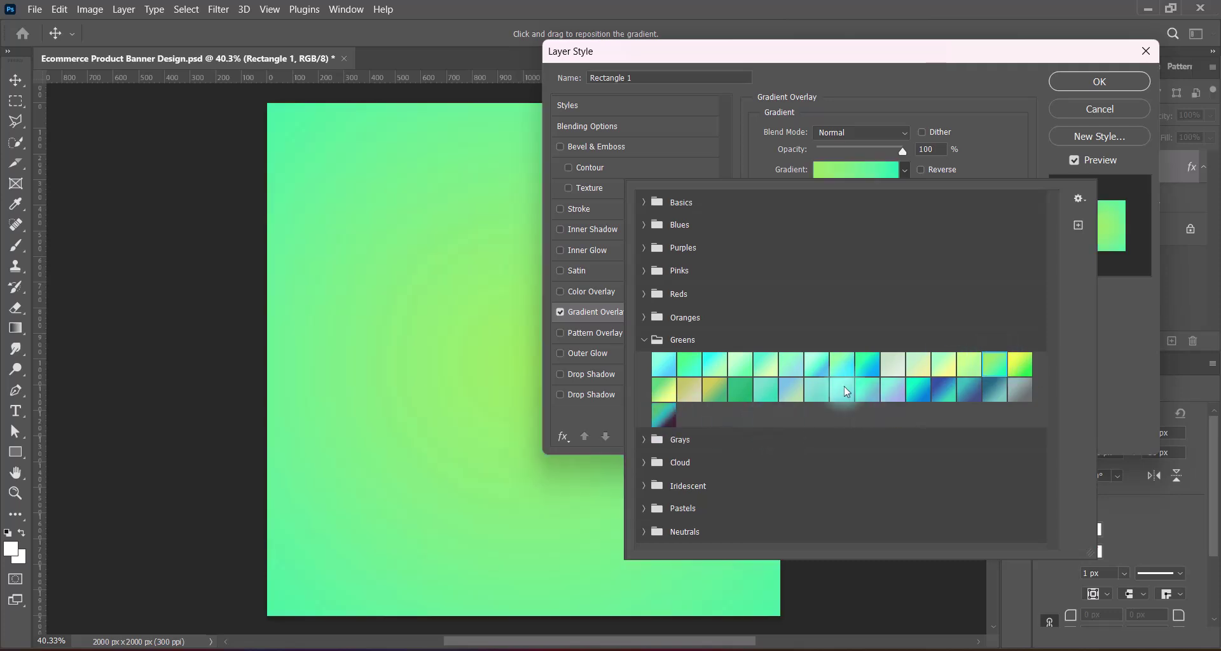
left_click(667, 417)
left_click(1103, 362)
left_click(920, 170)
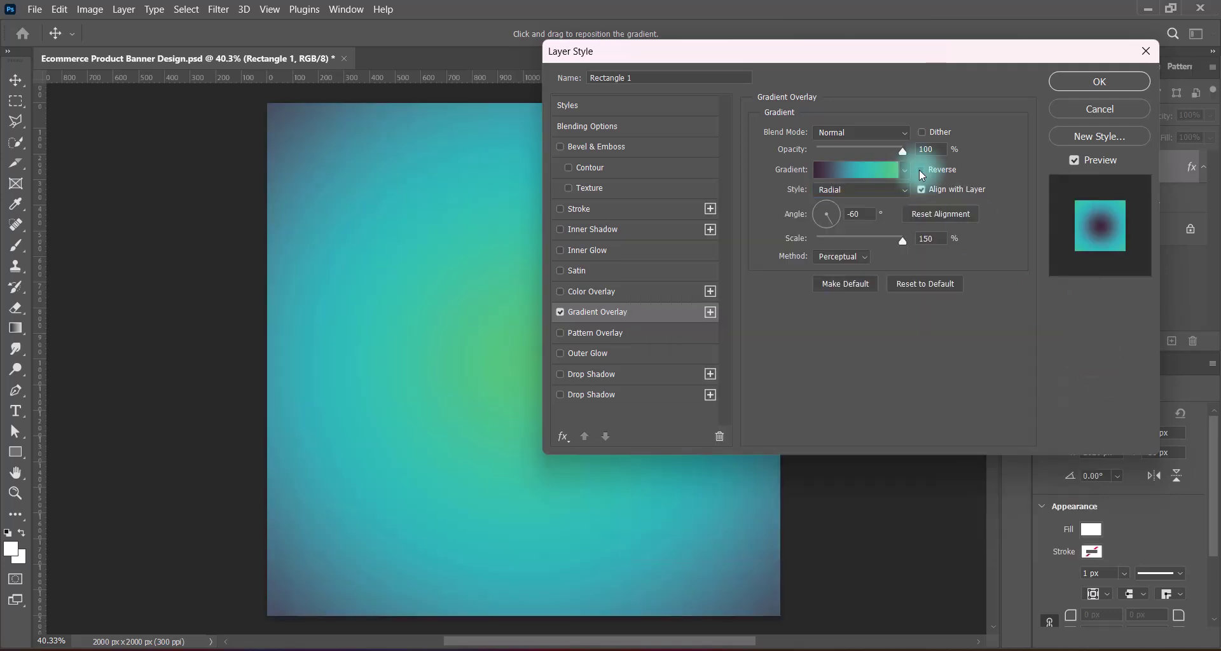
left_click(920, 171)
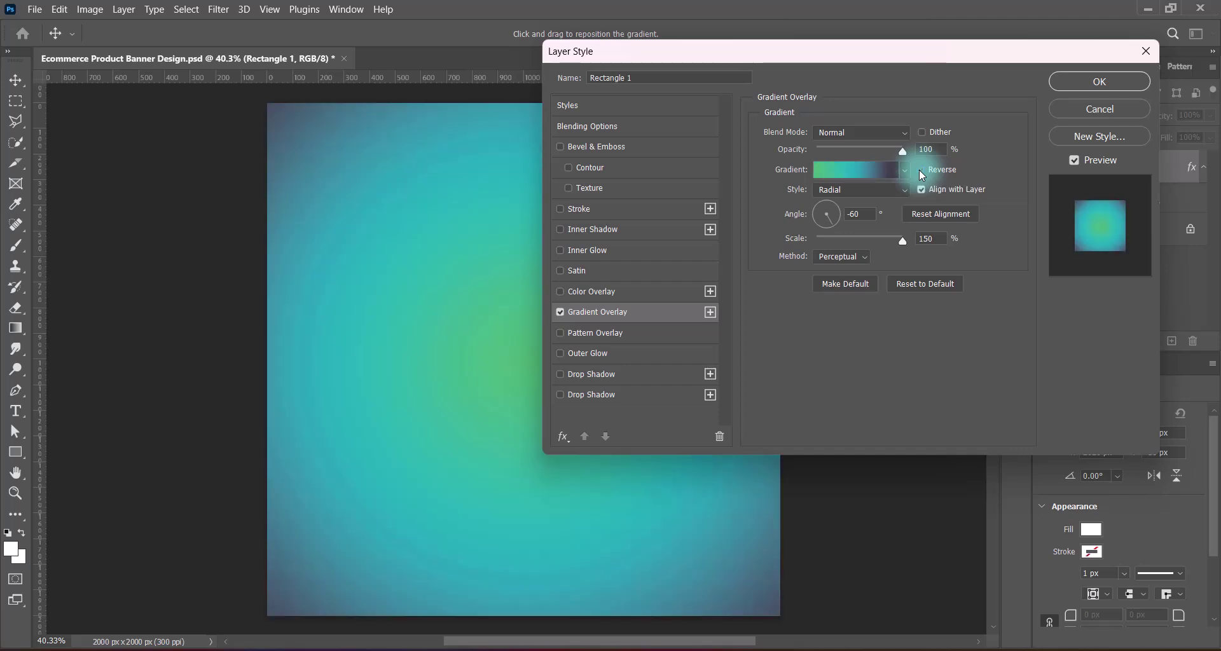
- Recolour the gradient's end stop at location 100 to a dark, saturated green
left_click(867, 169)
left_click(1074, 398)
double_click(1074, 398)
type("243c24")
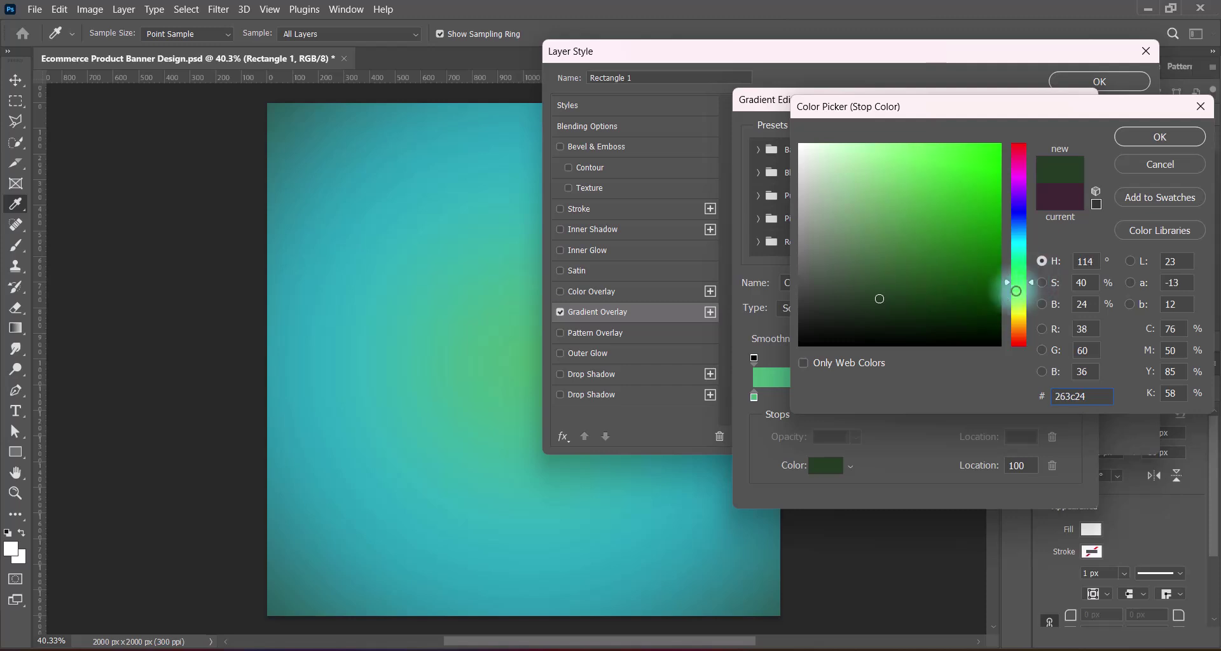
left_click(1000, 301)
mouse_move(1000, 300)
left_mouse_down()
mouse_move(987, 308)
mouse_move(1002, 304)
left_mouse_up()
left_click(1159, 136)
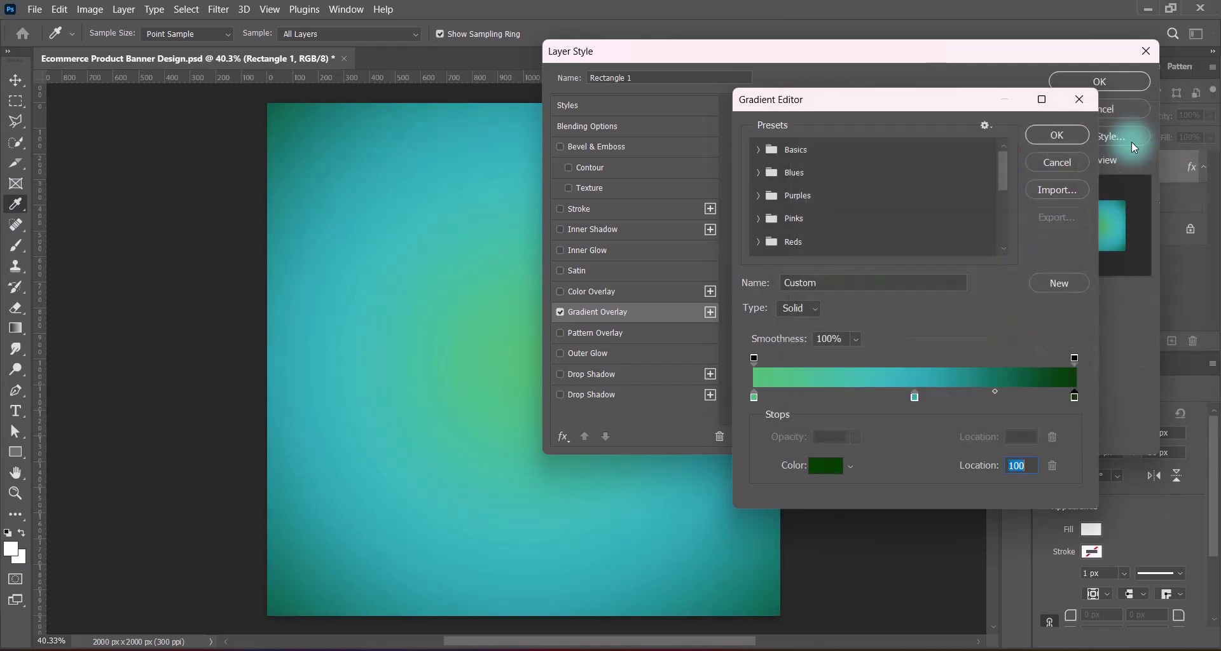
- Recolour the gradient's middle stop at location 50 to a turquoise green
double_click(913, 395)
left_click(1021, 257)
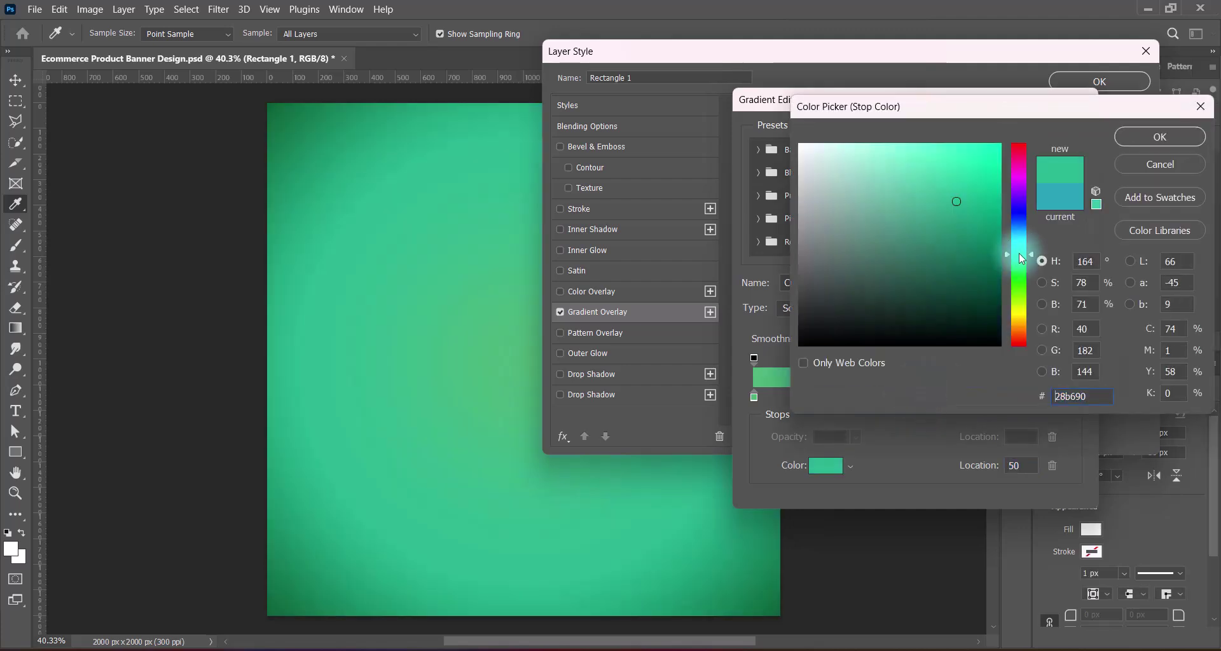
left_click(1157, 135)
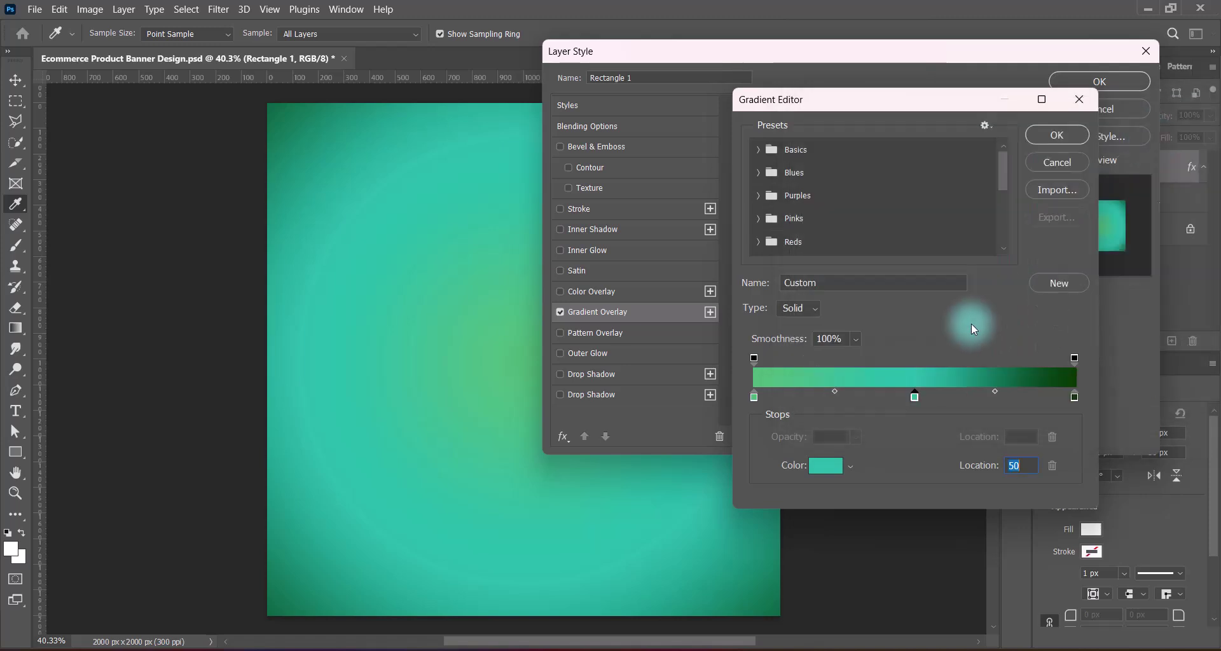
- Set the colour midpoint between turquoise and dark green to 38% and the one between light green and turquoise to 57%, and accept the gradient
left_click(1075, 396)
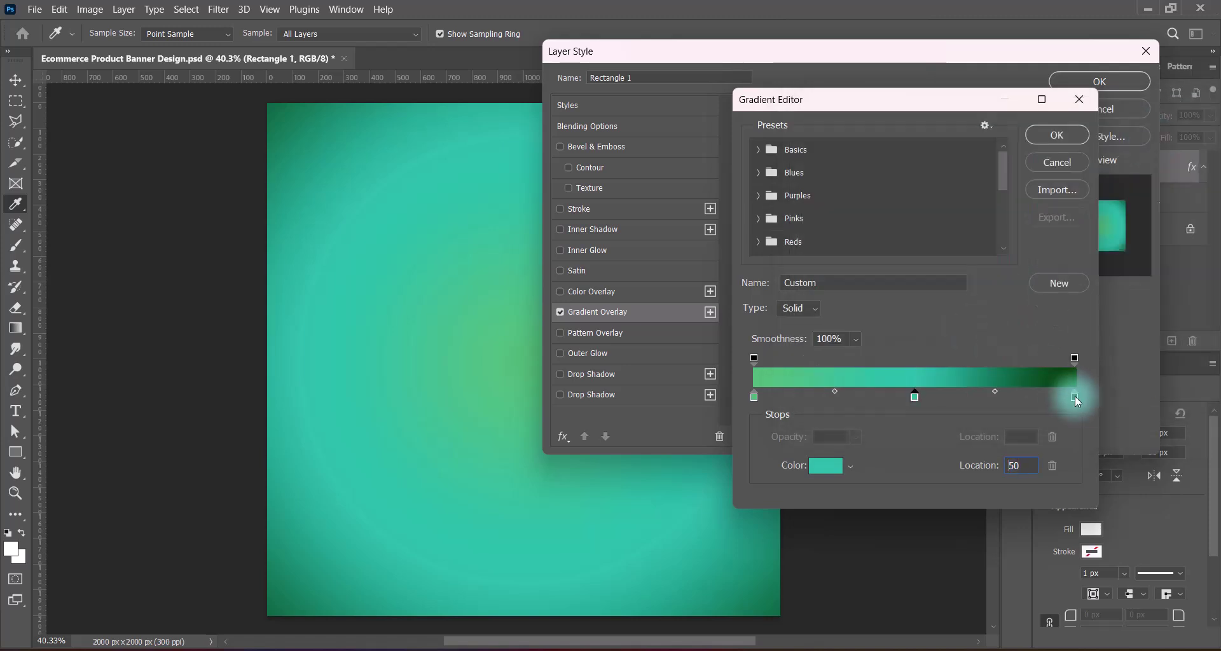
left_click(996, 394)
left_click_drag(996, 394, 973, 396)
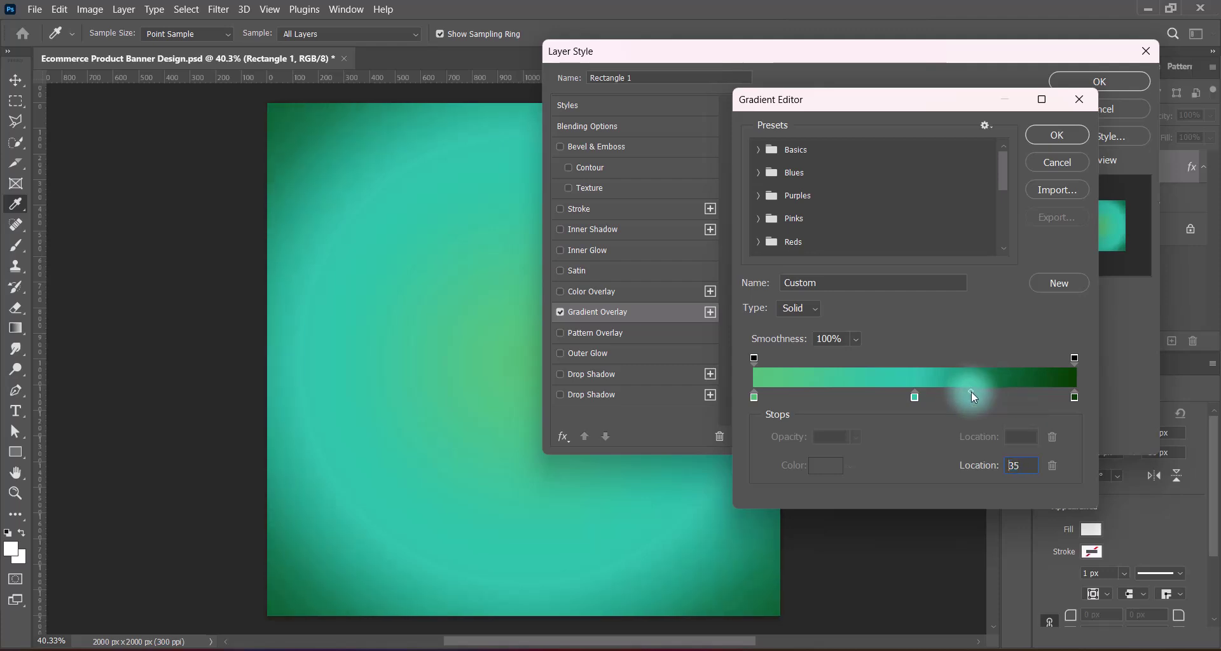
left_click(970, 393)
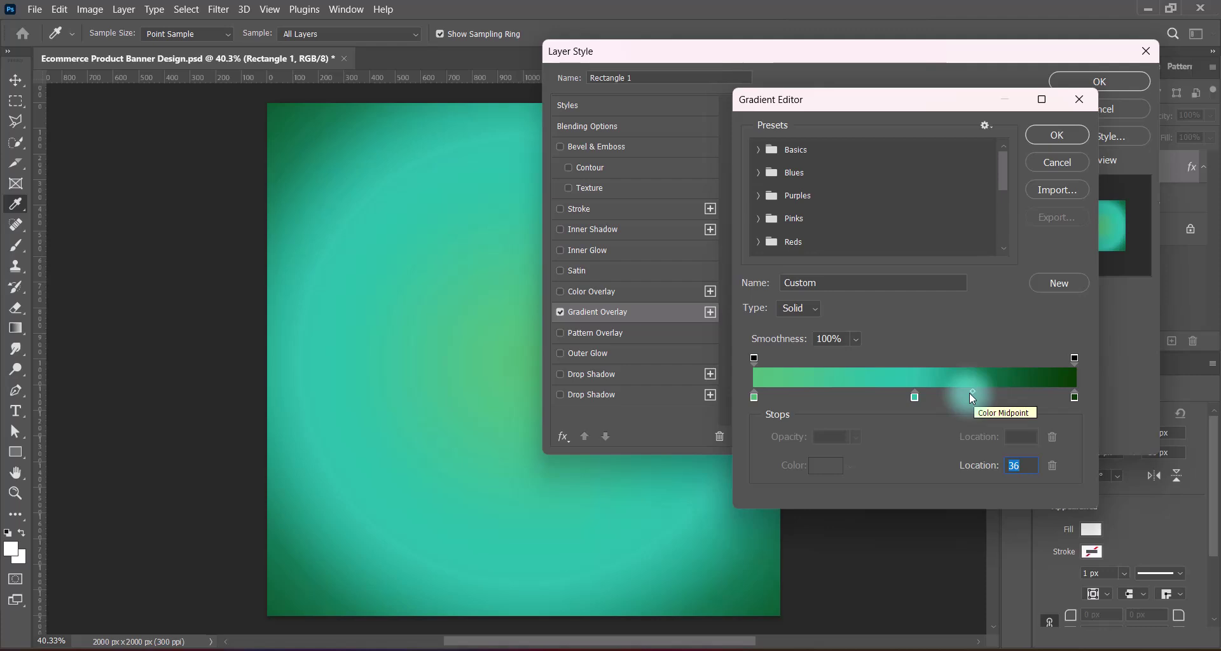
left_click_drag(969, 393, 978, 396)
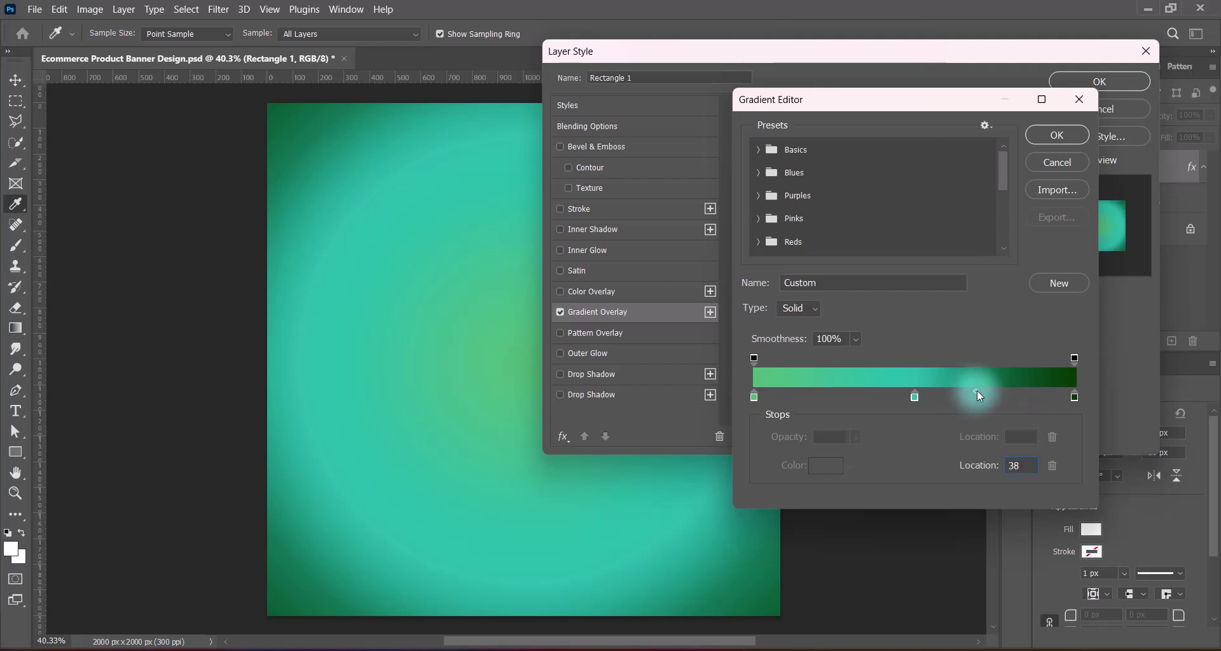
left_click(914, 396)
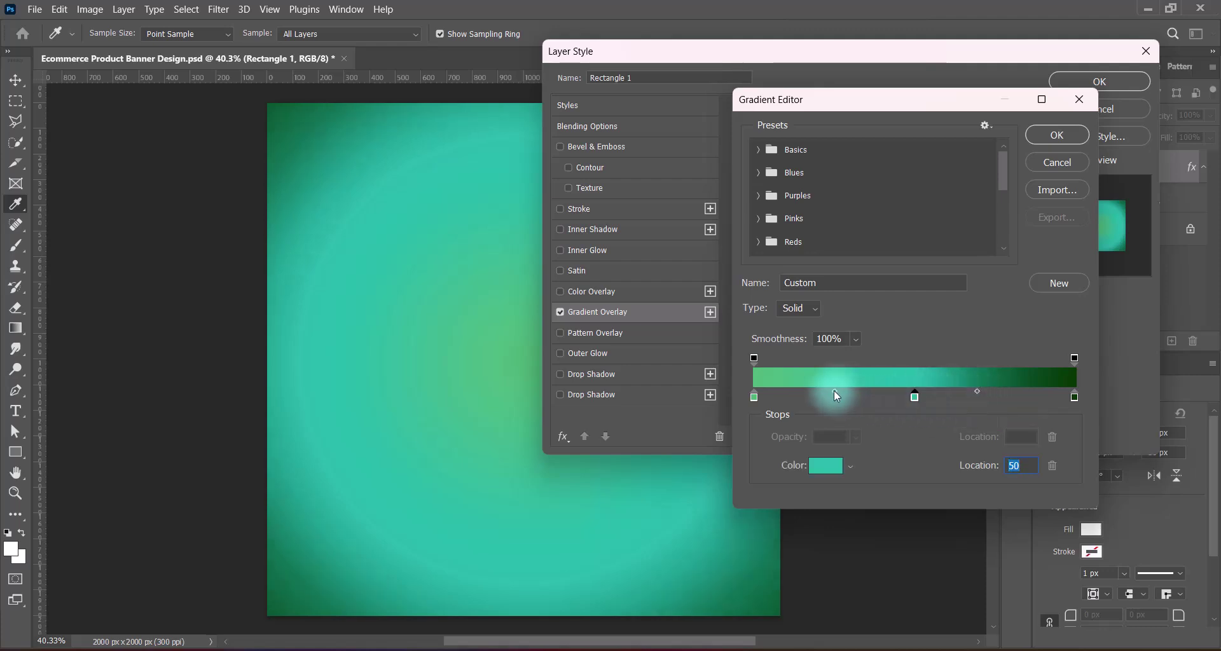
left_click_drag(834, 391, 848, 390)
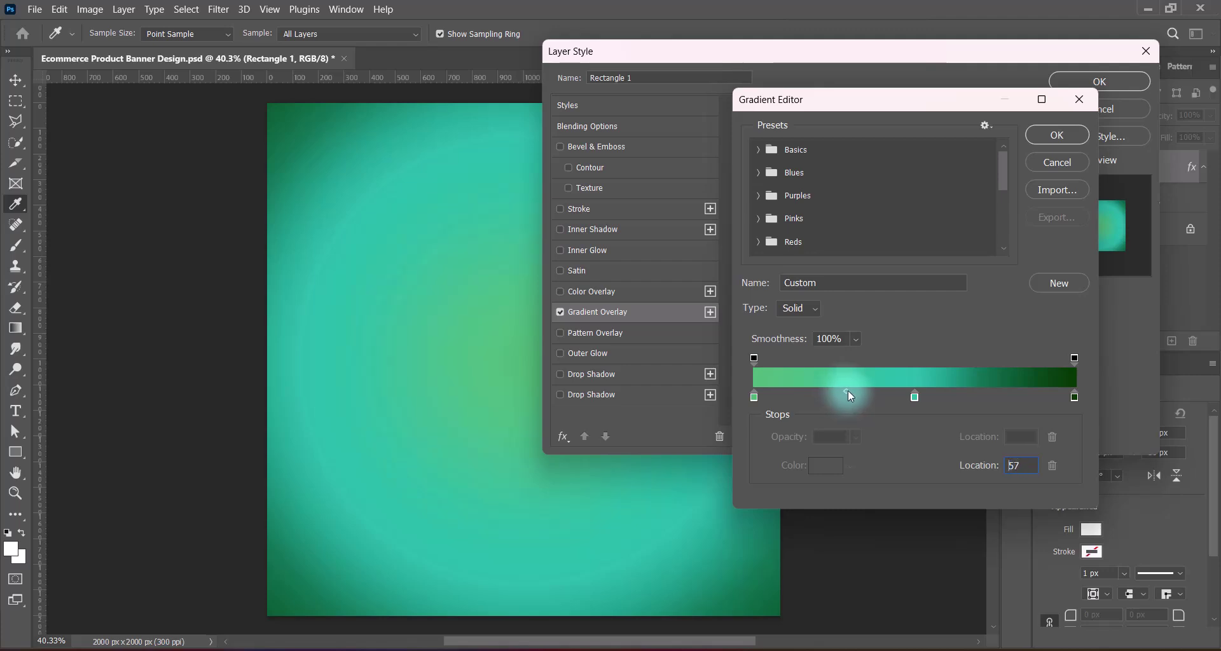
left_click(1051, 136)
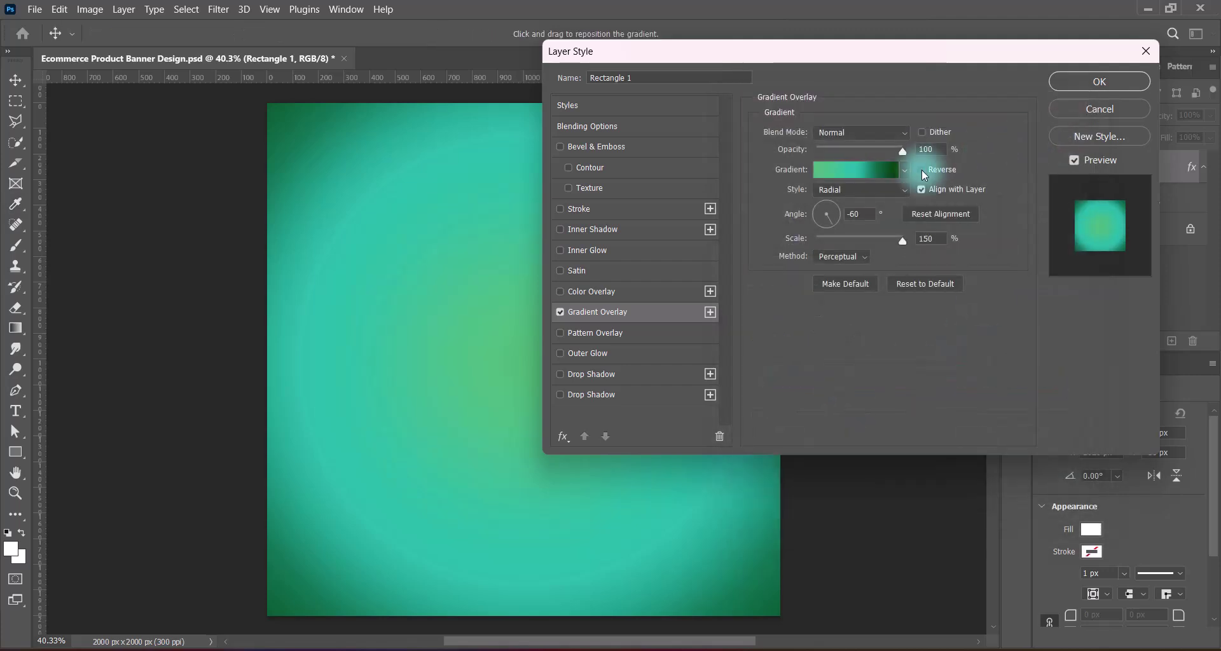
- Keep the gradient unreversed with the Perceptual method and apply the rectangle's layer style
left_click(921, 169)
left_click(921, 170)
left_click(863, 257)
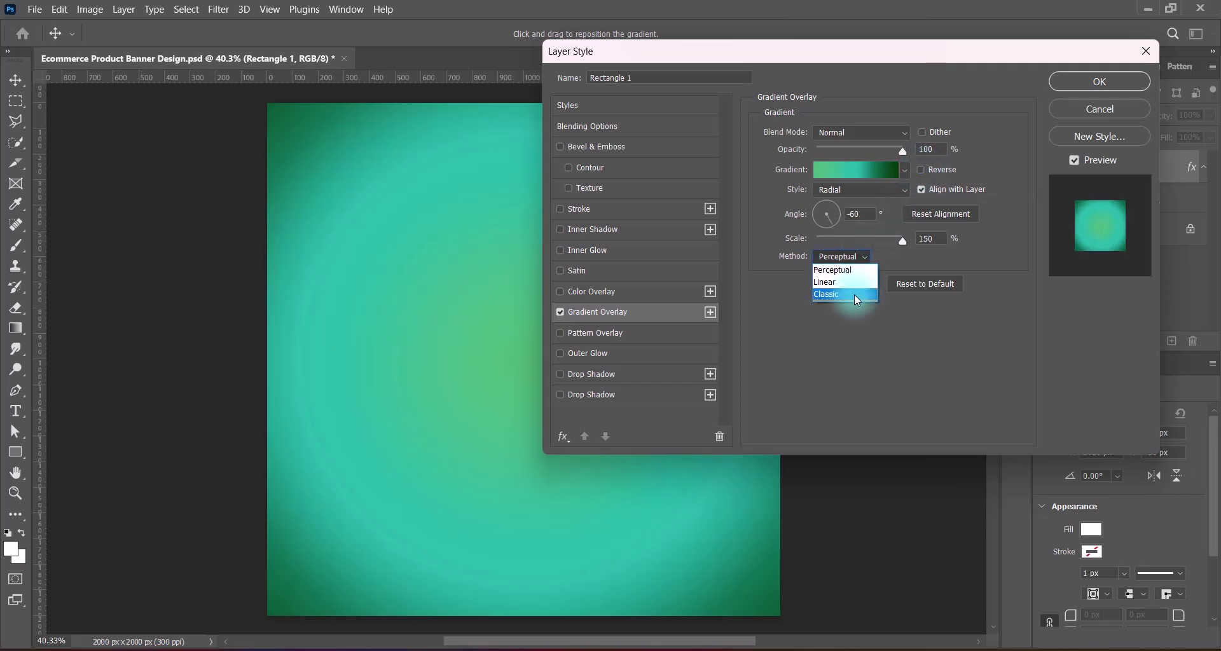
left_click(852, 270)
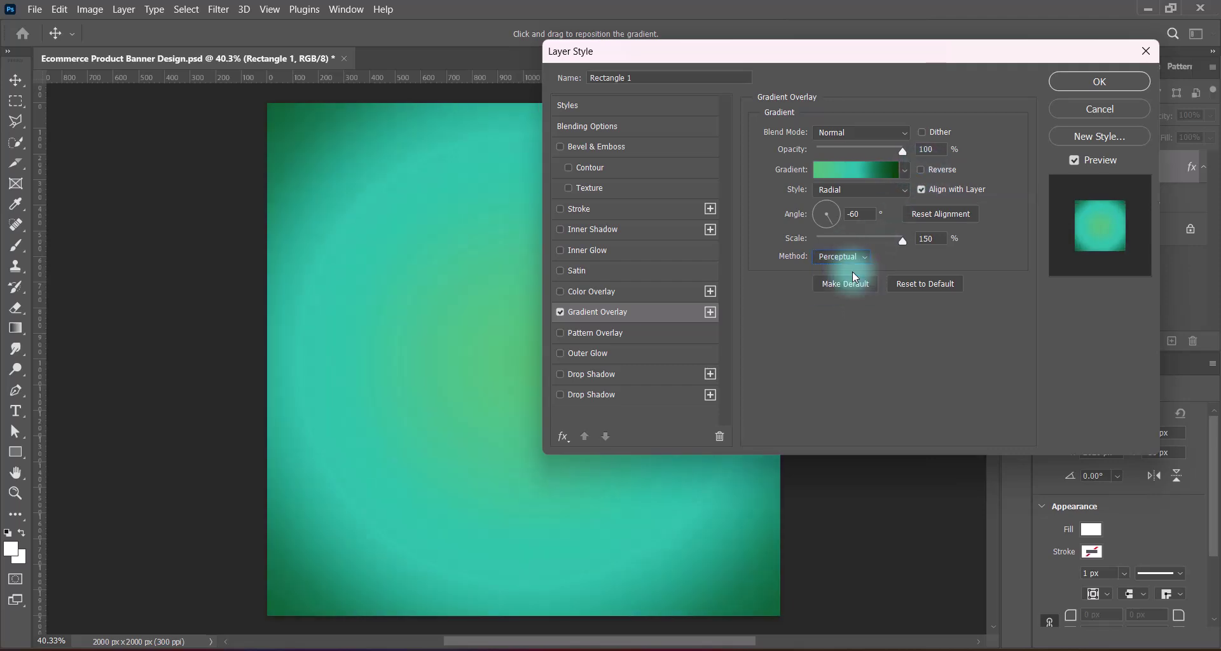
left_click(1104, 82)
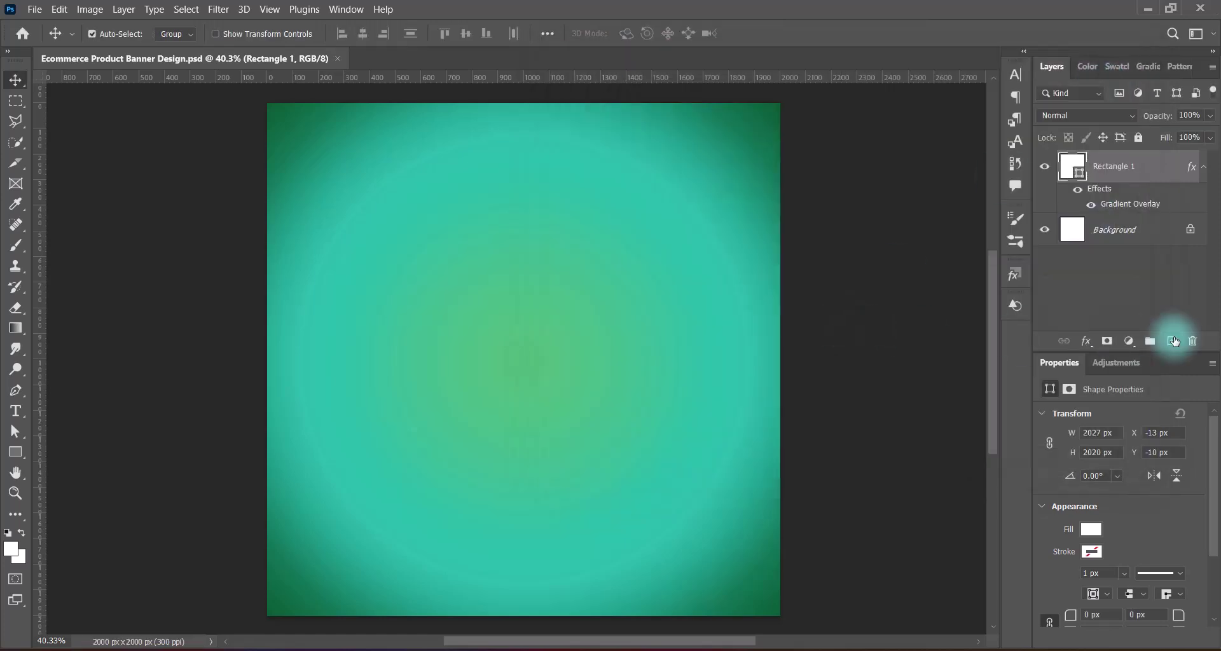
- Draw a white circle about 1266 px in diameter on a new layer above the gradient rectangle
left_click(1171, 342)
left_click(16, 452)
left_click(81, 450)
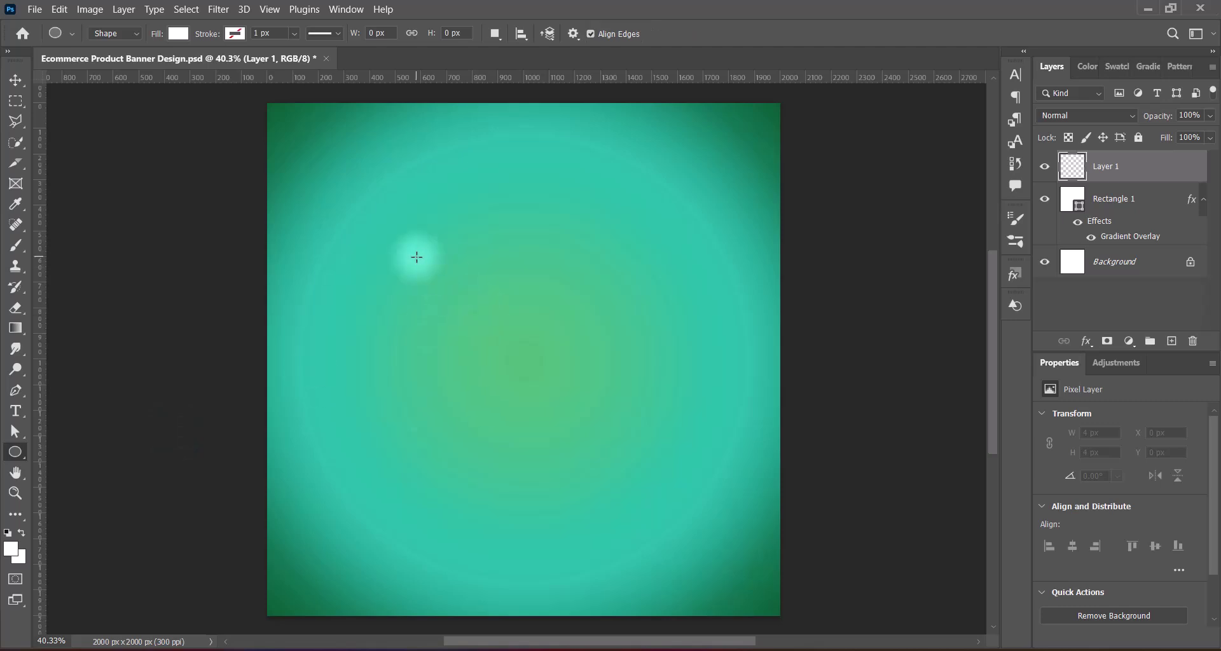
left_click_drag(417, 258, 741, 582)
- Centre the white circle horizontally and vertically on the canvas
left_click(16, 80)
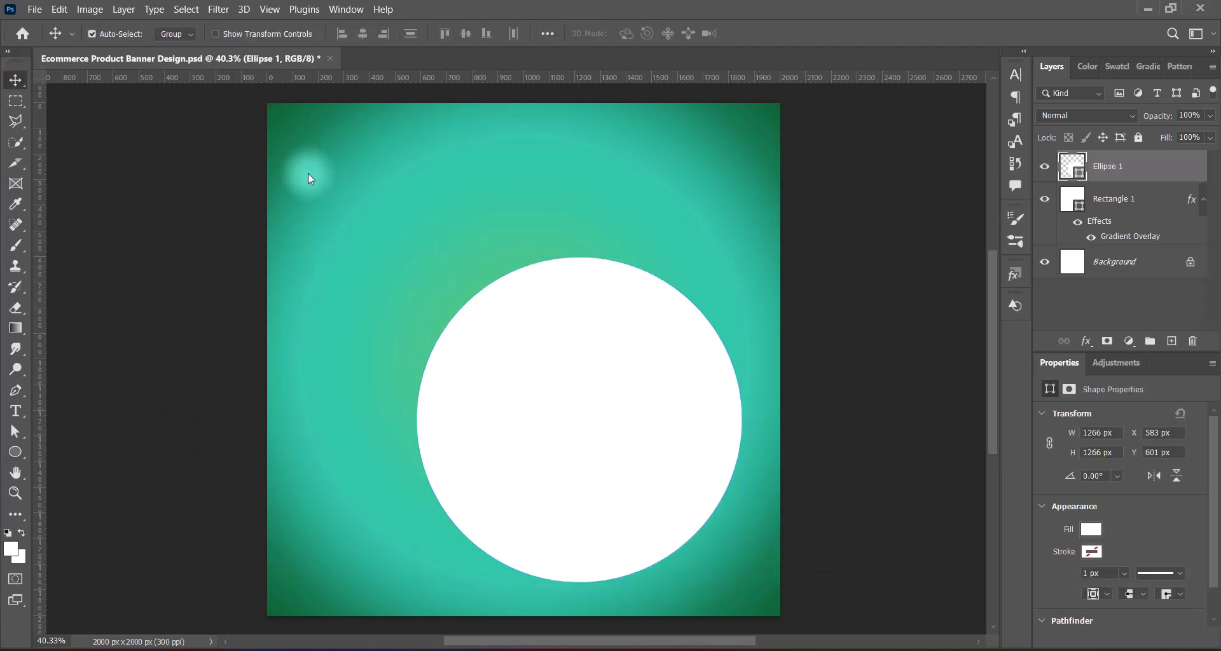
left_click_drag(600, 428, 548, 382)
key("ctrl+t")
key("Return")
- Apply the same green radial Gradient Overlay to the circle with Reverse turned on
right_click(1072, 161)
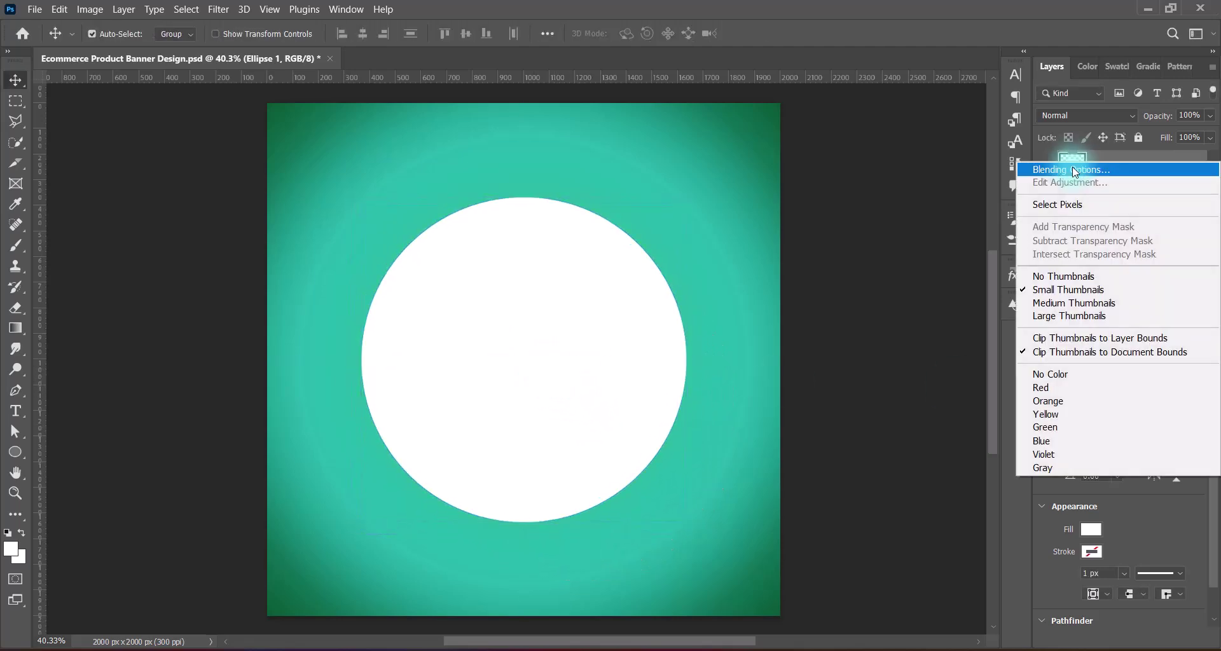
left_click(1081, 163)
left_click(560, 312)
left_click(601, 312)
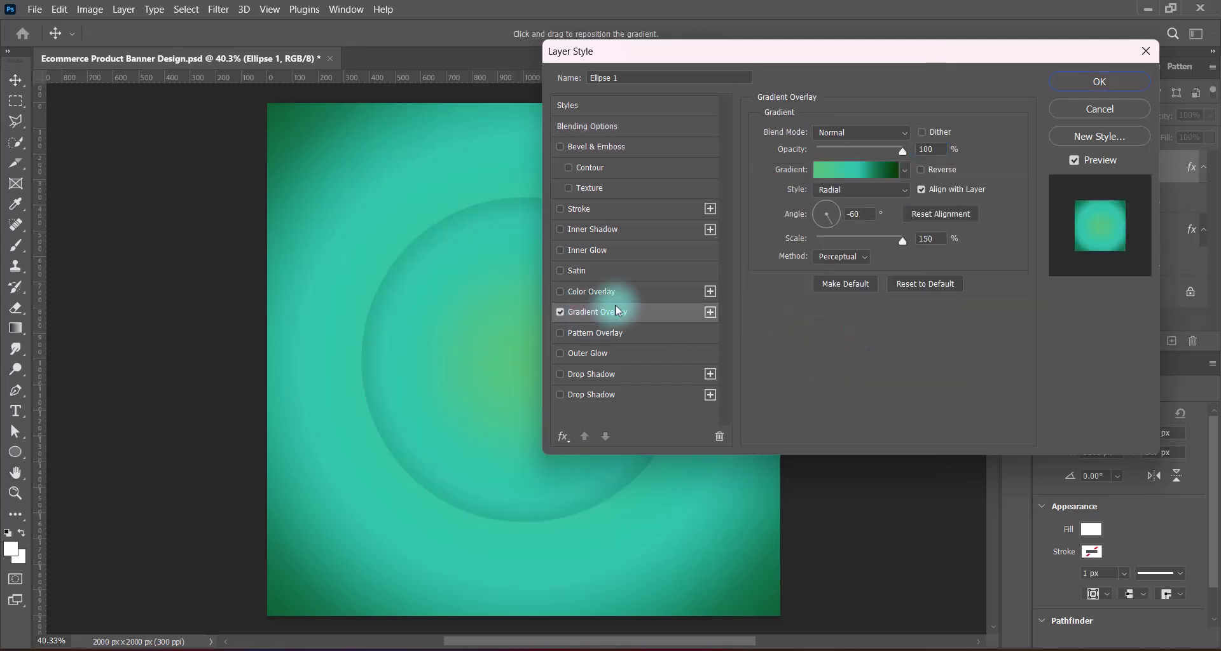
left_click(922, 169)
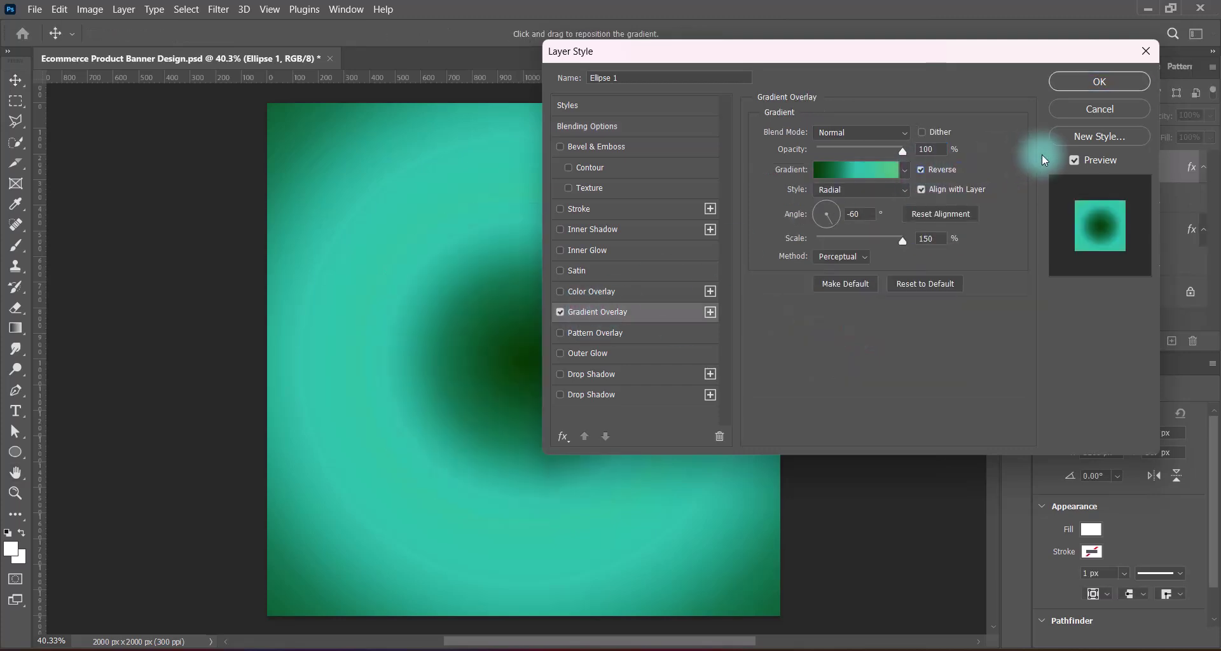
left_click(1066, 84)
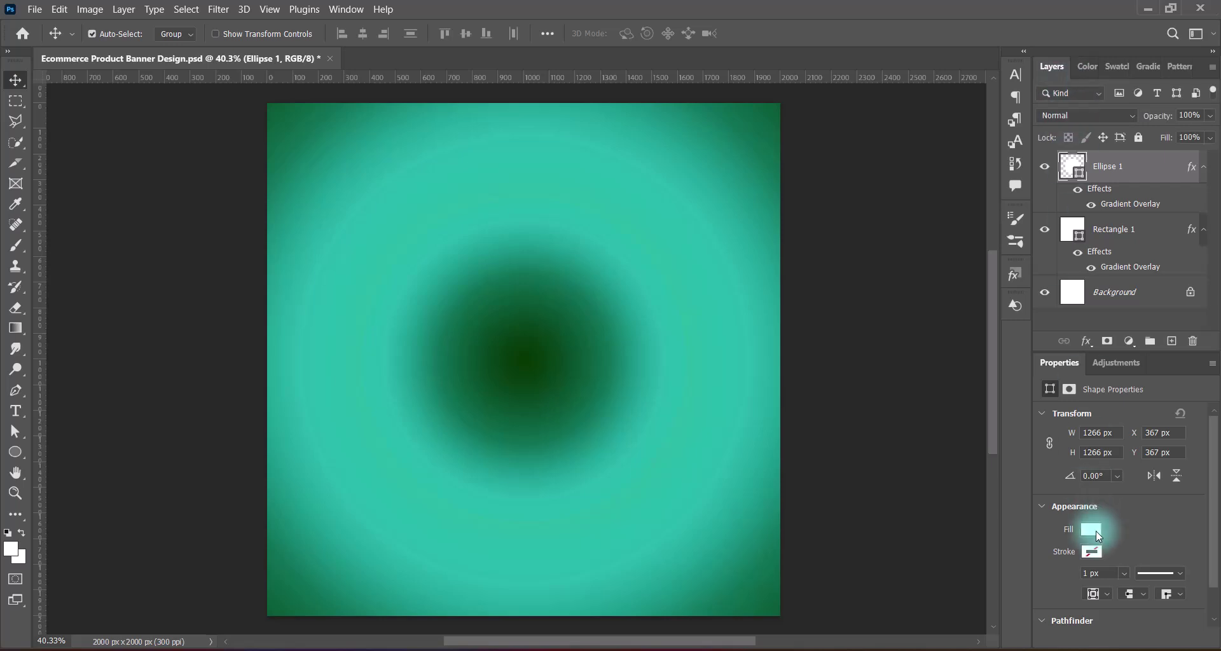
- Give the circle a light cyan stroke about 21 px wide
left_click(1096, 532)
left_click(1098, 550)
left_click(1097, 550)
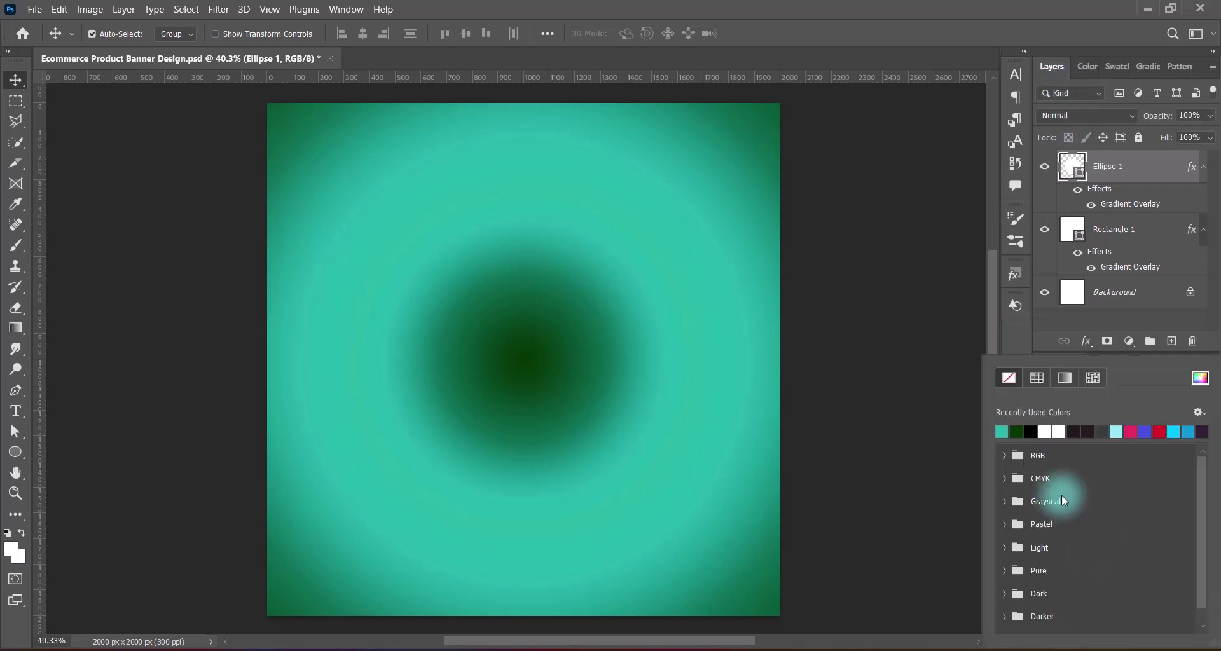
left_click(1116, 432)
left_click(1018, 342)
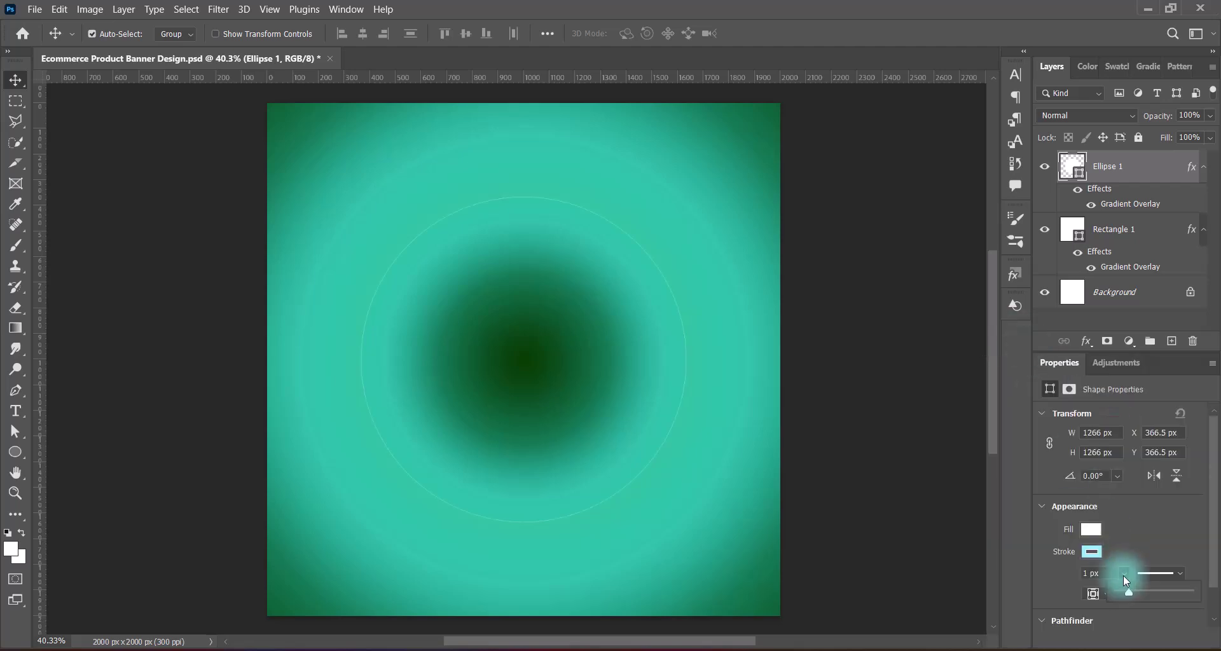
left_click_drag(1129, 590, 1134, 593)
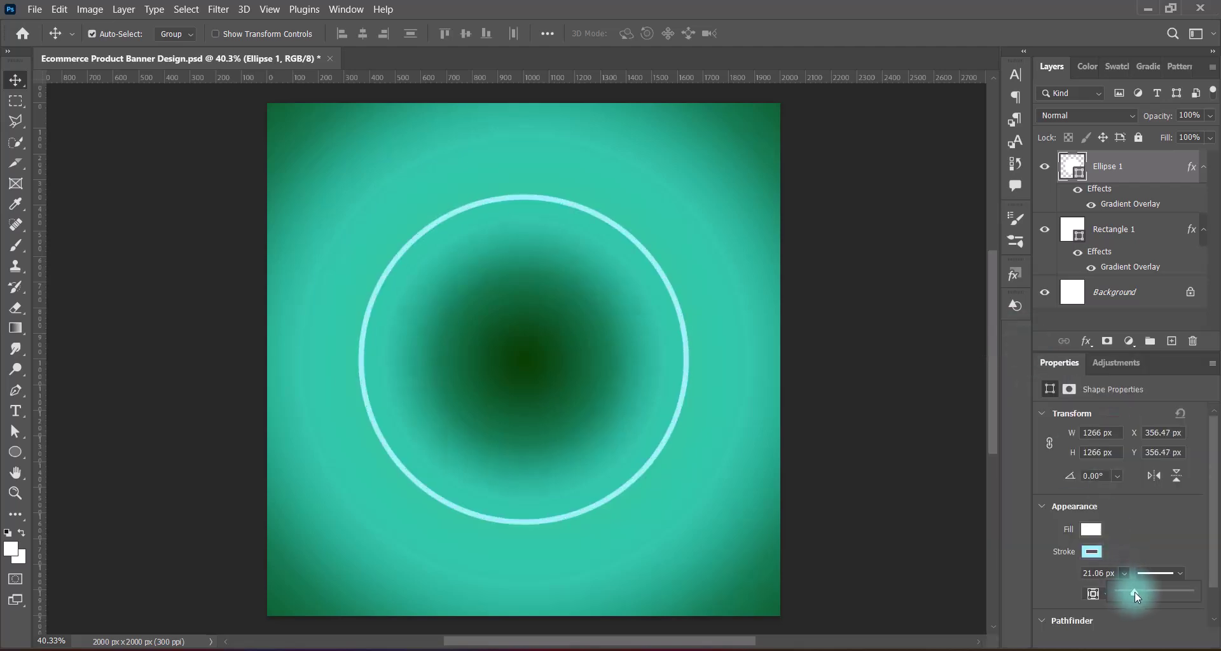
- Change the circle's stroke to a dotted line and set its width to about 26.5 px
left_click(1180, 573)
left_click(1171, 557)
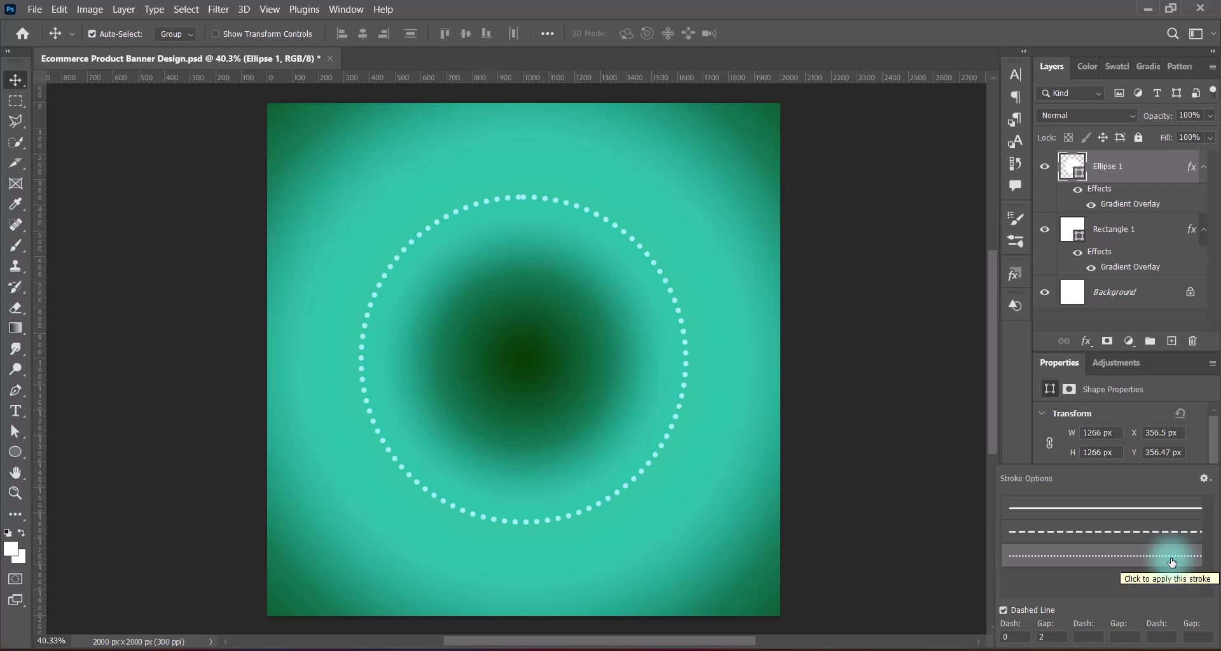
left_click(1013, 436)
left_click(1124, 573)
left_click_drag(1129, 592, 1131, 592)
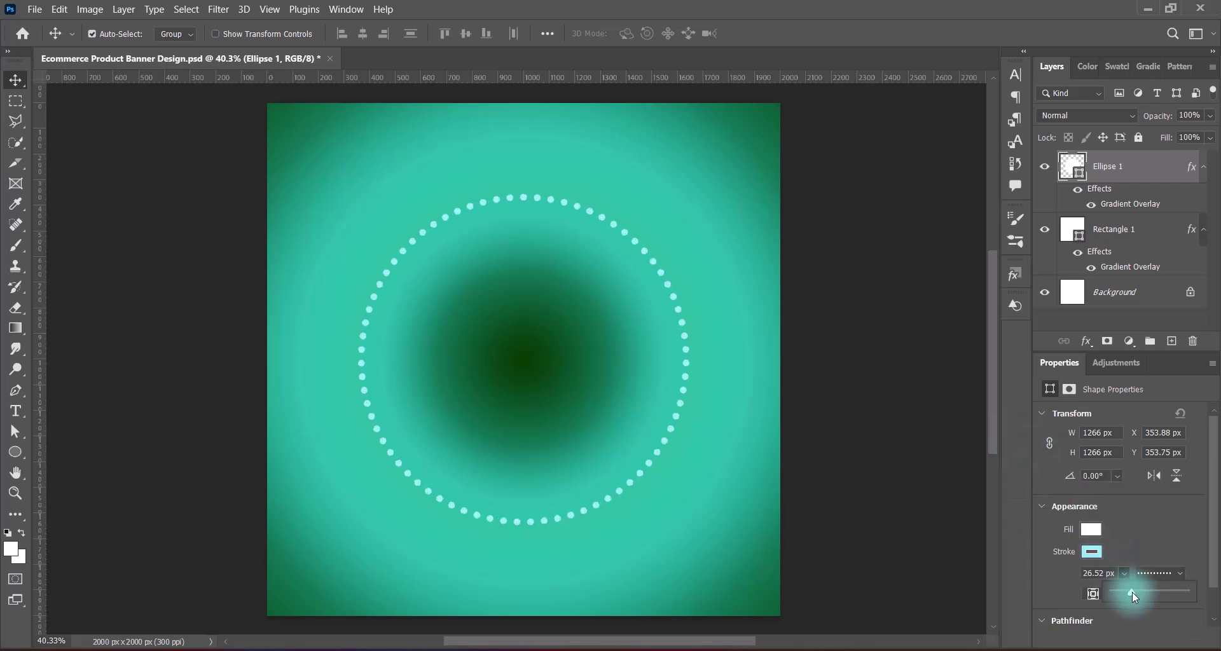
left_click(1143, 535)
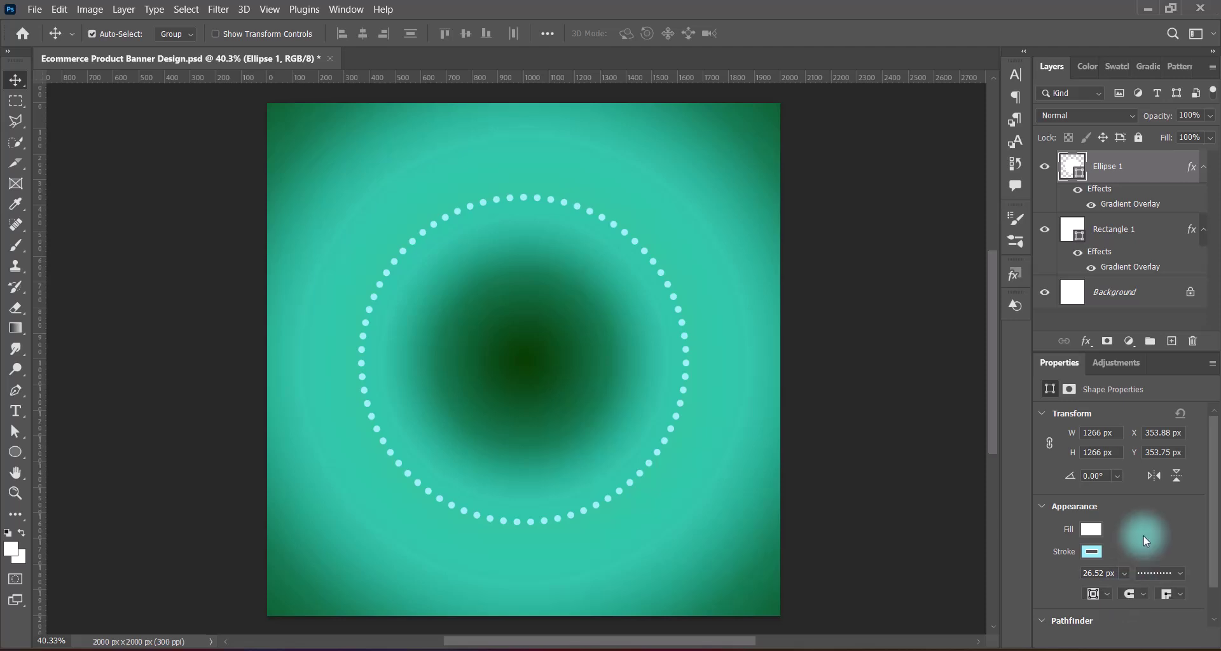
- Recolour the circle's dotted stroke to a pale turquoise with a hue of about 175°
left_click(1092, 552)
left_click(1016, 432)
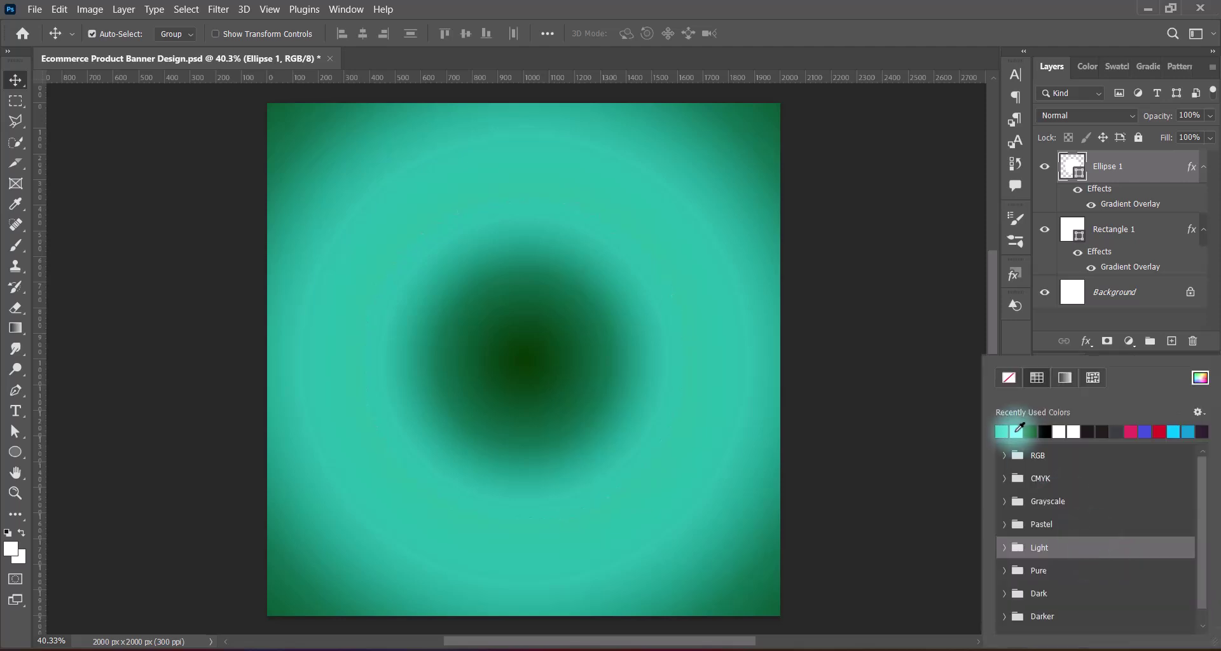
left_click(1175, 432)
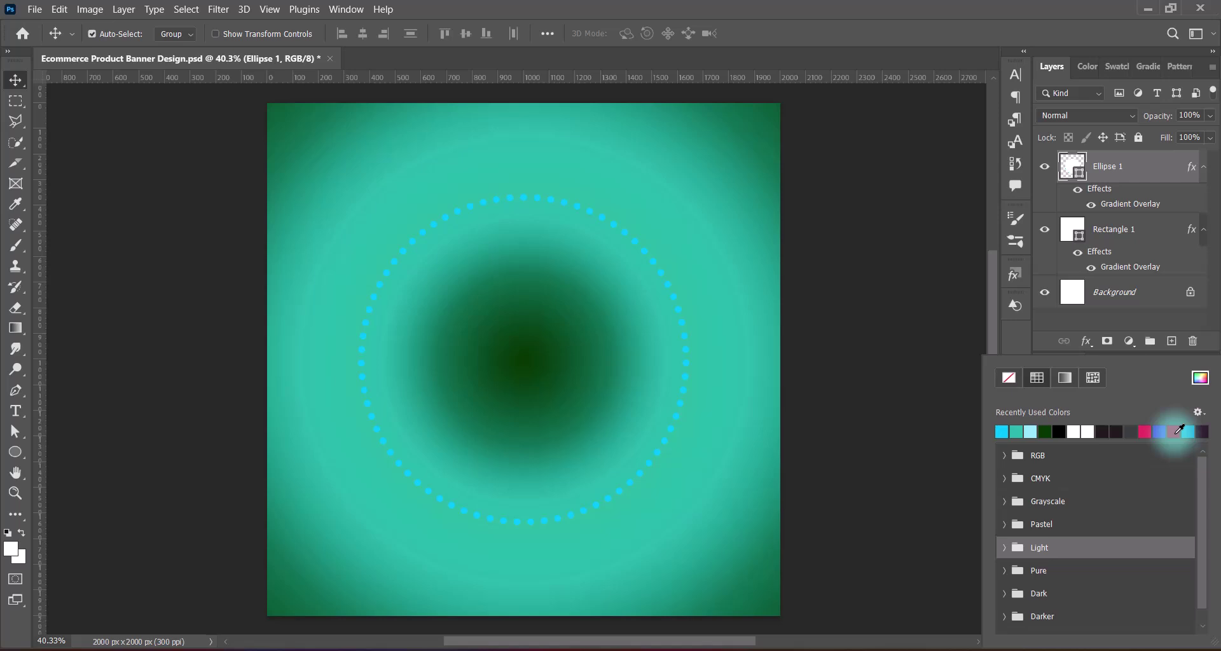
left_click(1031, 431)
left_click(1198, 378)
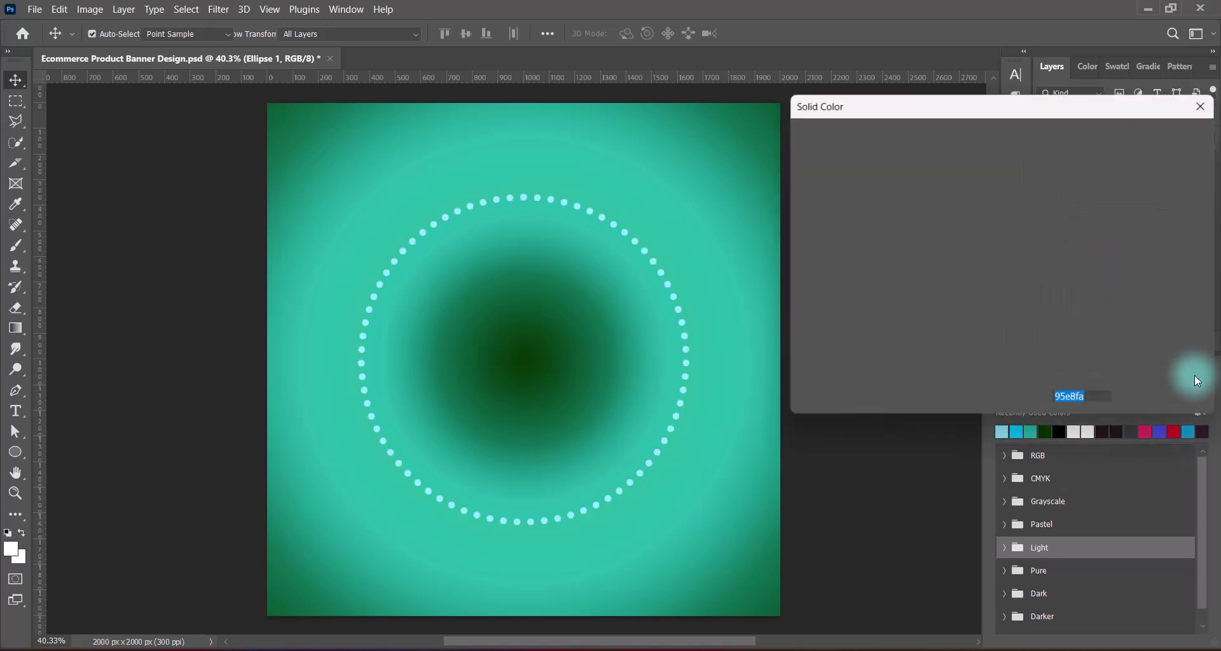
left_click(1020, 248)
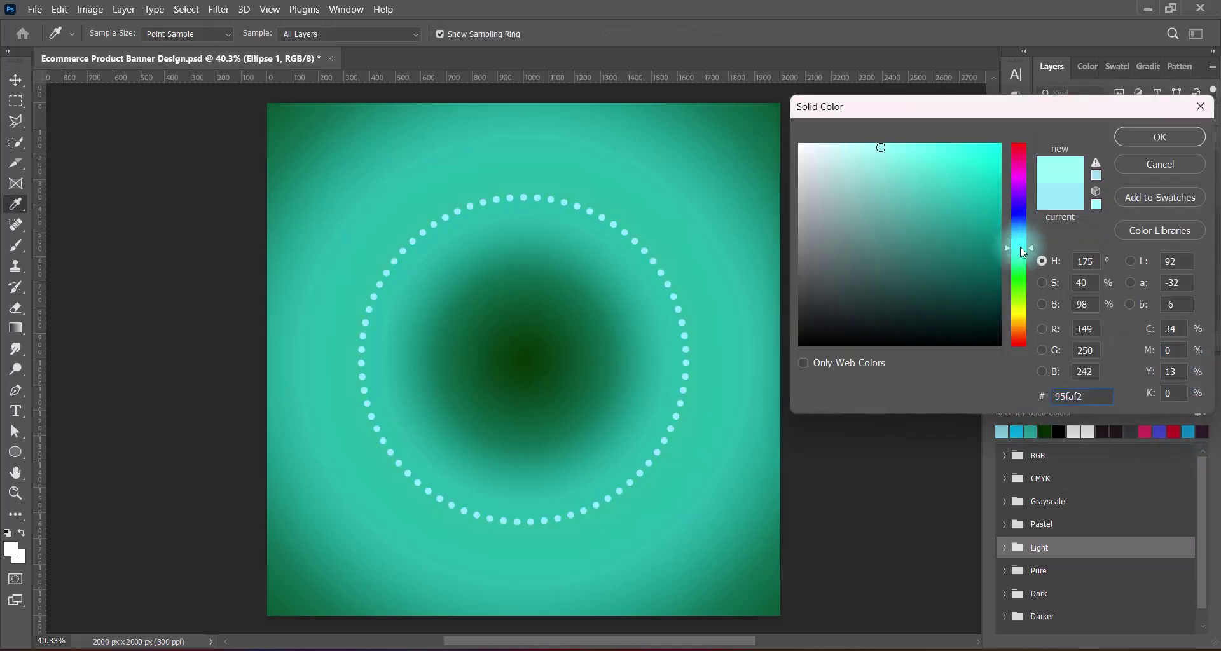
left_click(860, 145)
left_click(1136, 138)
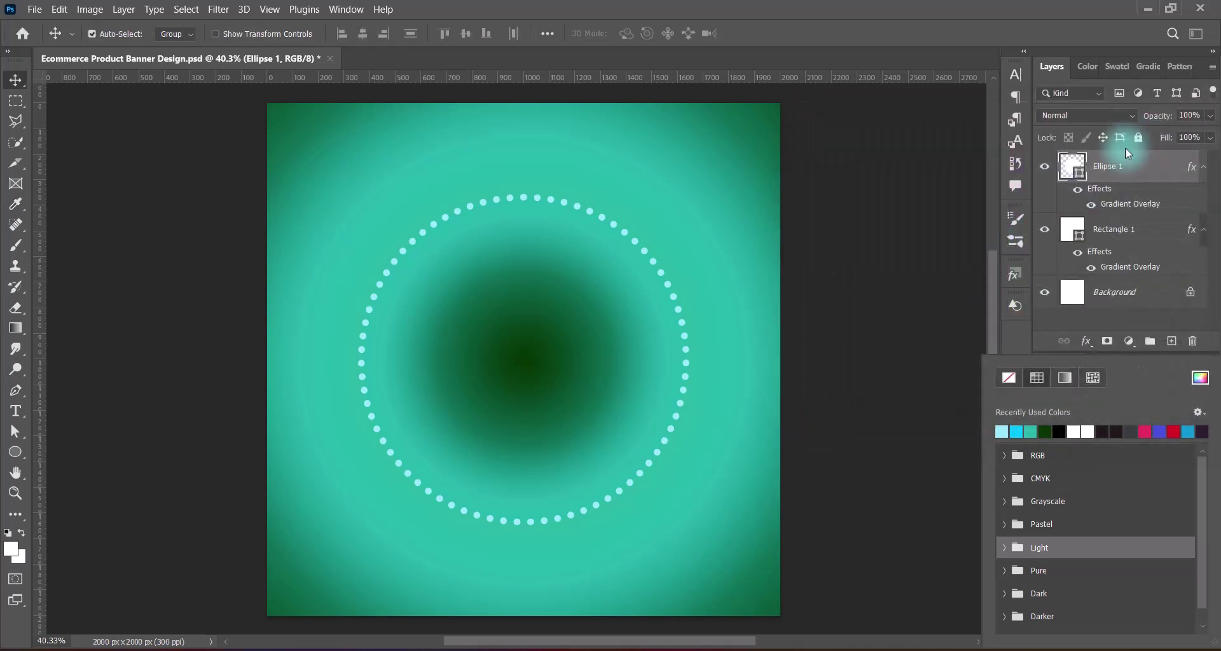
- Enable a white Hard Mix Outer Glow on the circle and try several contour presets for it
double_click(1072, 168)
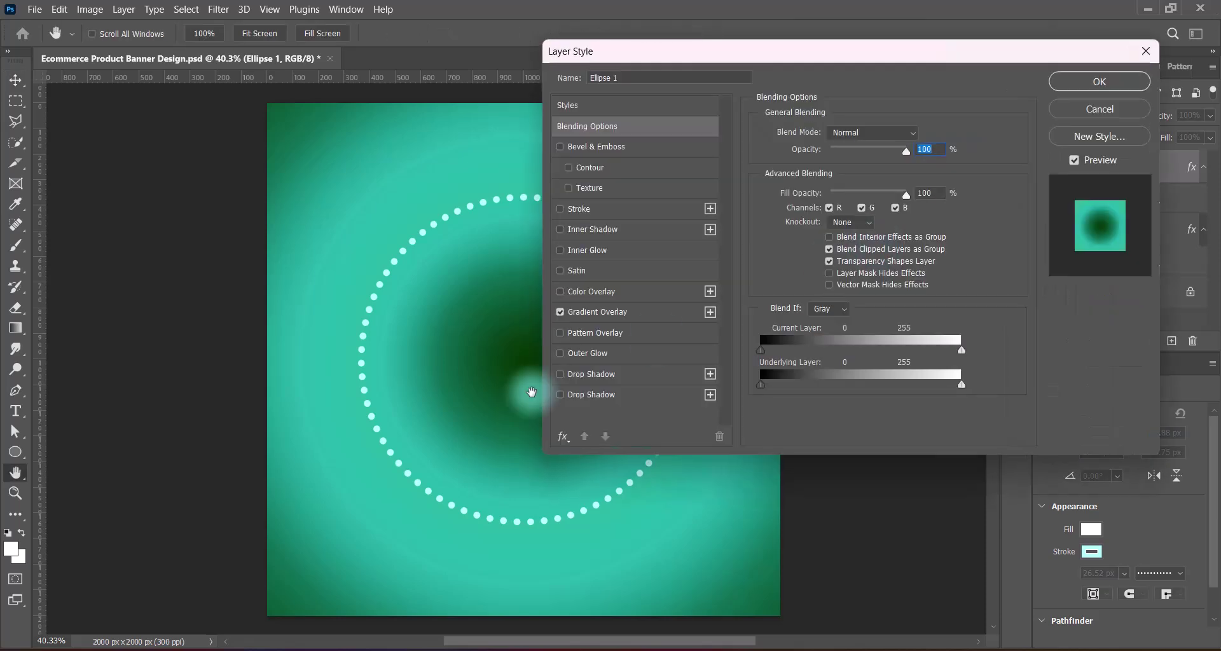
left_click(560, 353)
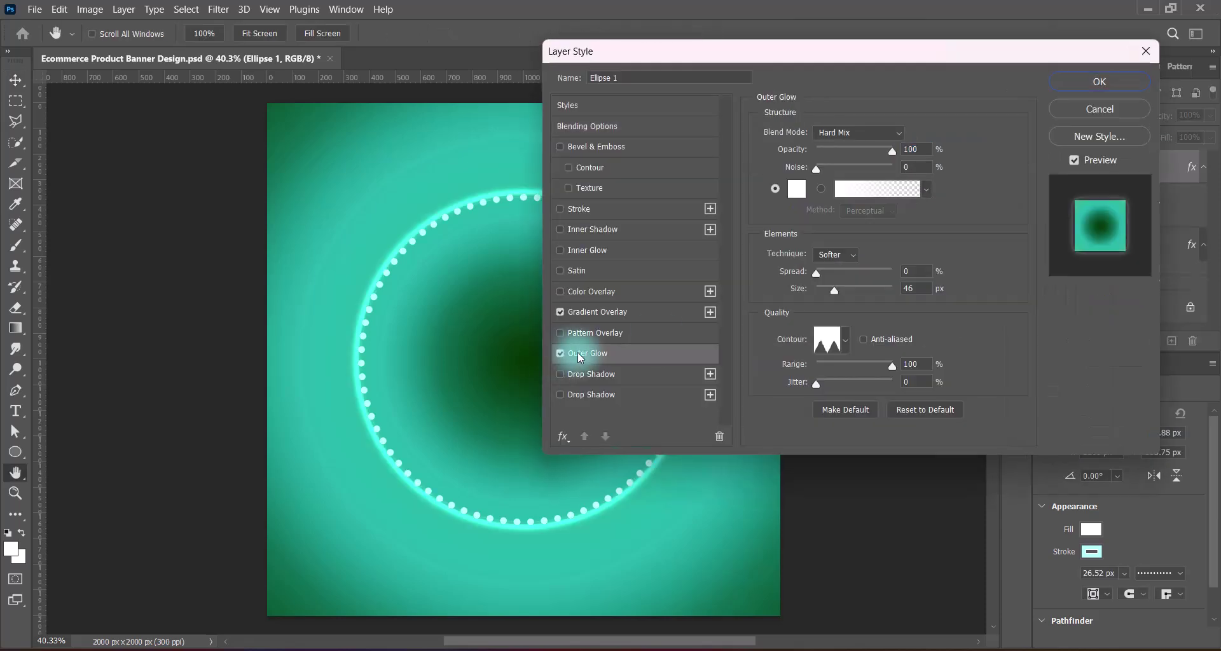
left_click(845, 340)
left_click(670, 380)
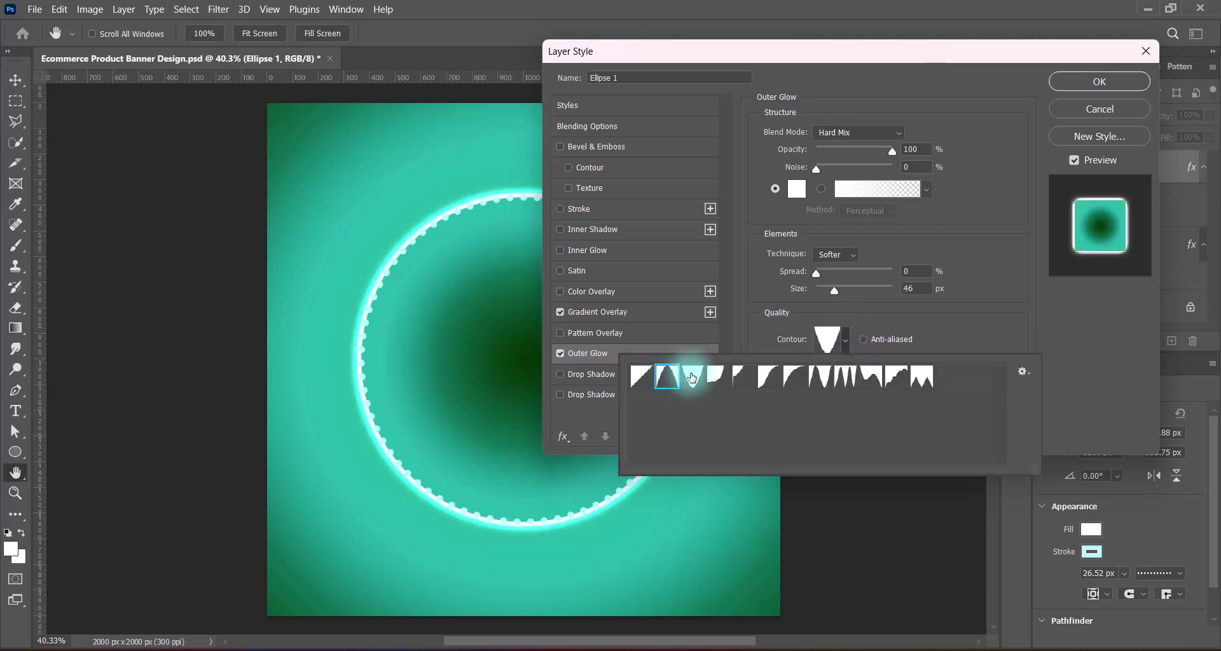
left_click(693, 376)
left_click(768, 376)
left_click(793, 380)
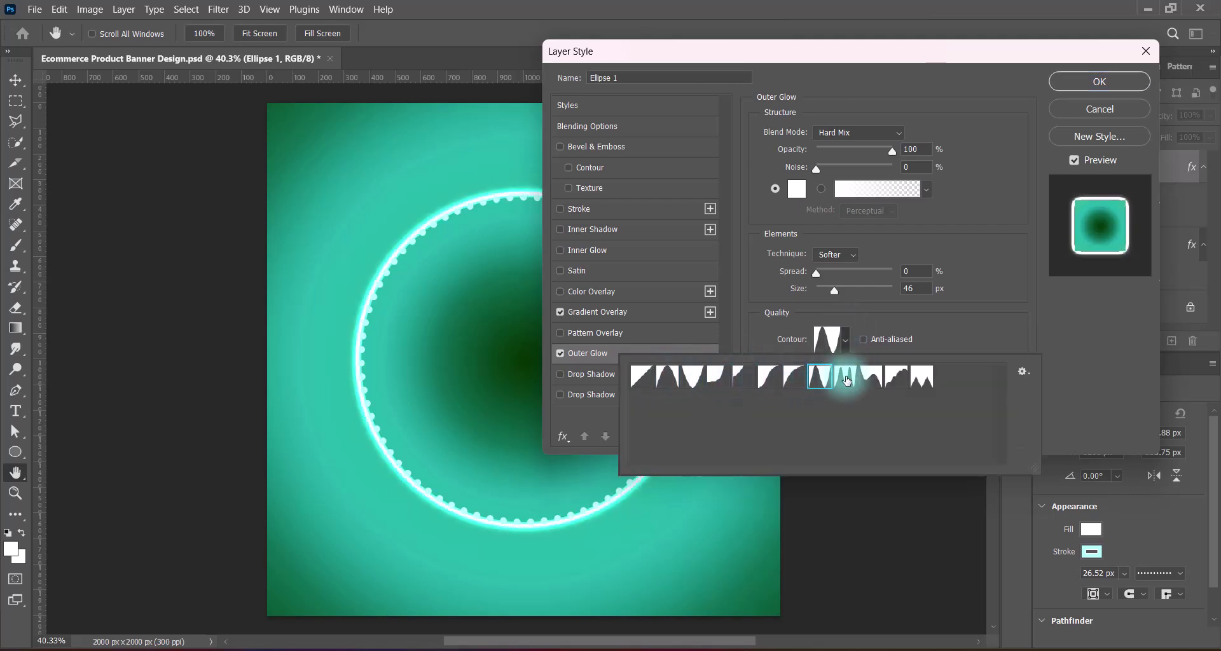
left_click(844, 377)
left_click(871, 376)
left_click(896, 376)
left_click(853, 292)
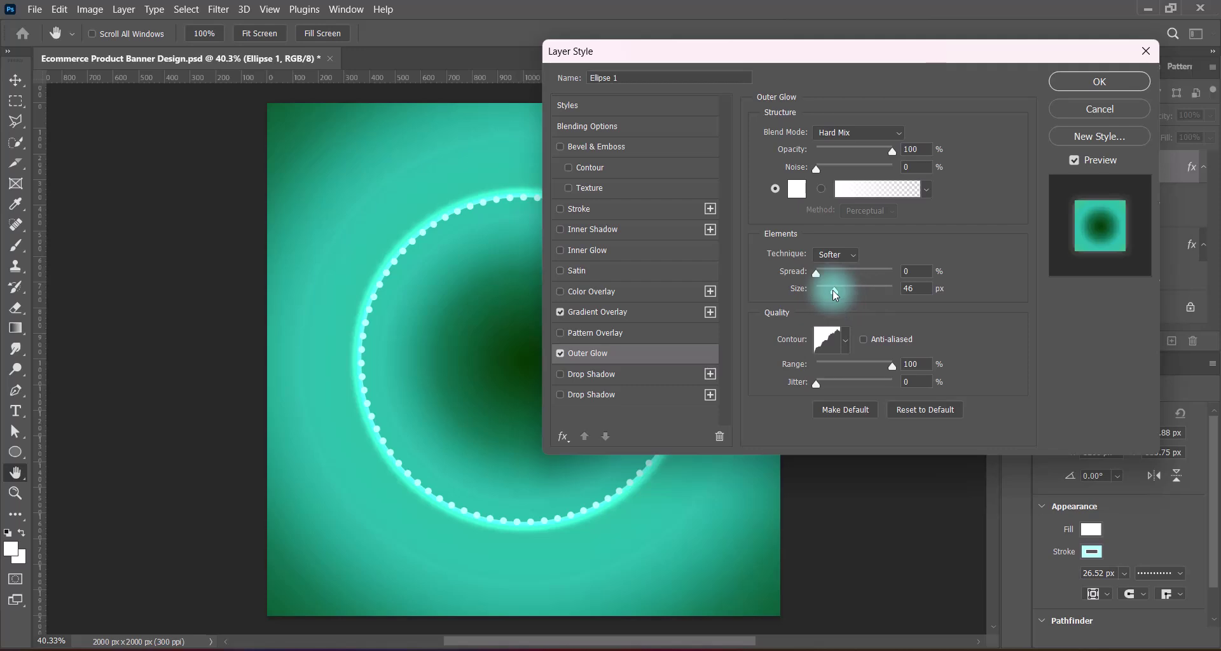
- Set the circle's Outer Glow size to 18 px and give it the smooth S-shaped contour
left_click_drag(833, 290, 826, 291)
left_click(845, 340)
left_click(870, 376)
left_click(845, 378)
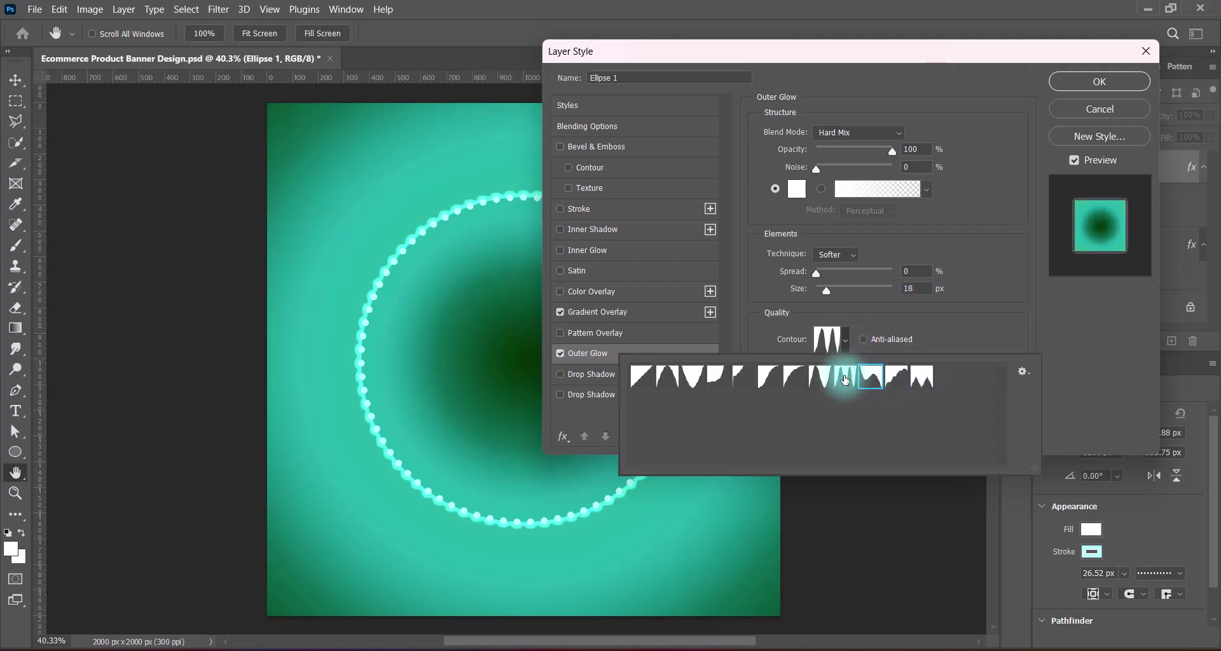
left_click(816, 378)
left_click(796, 379)
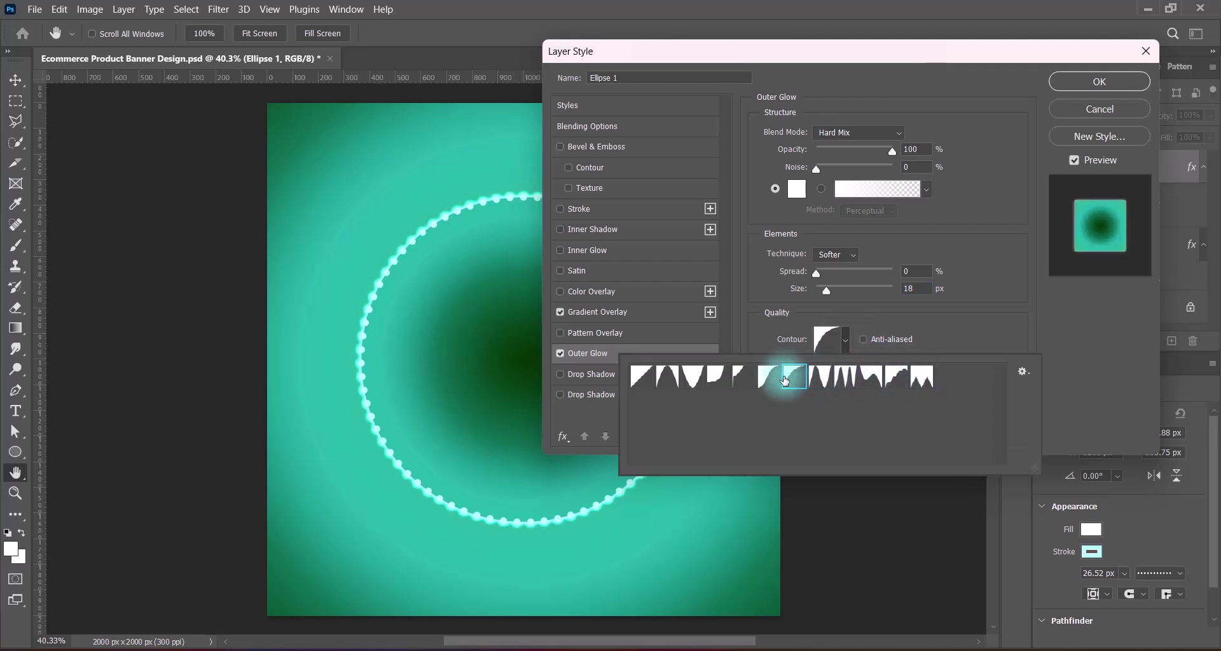
key("Return")
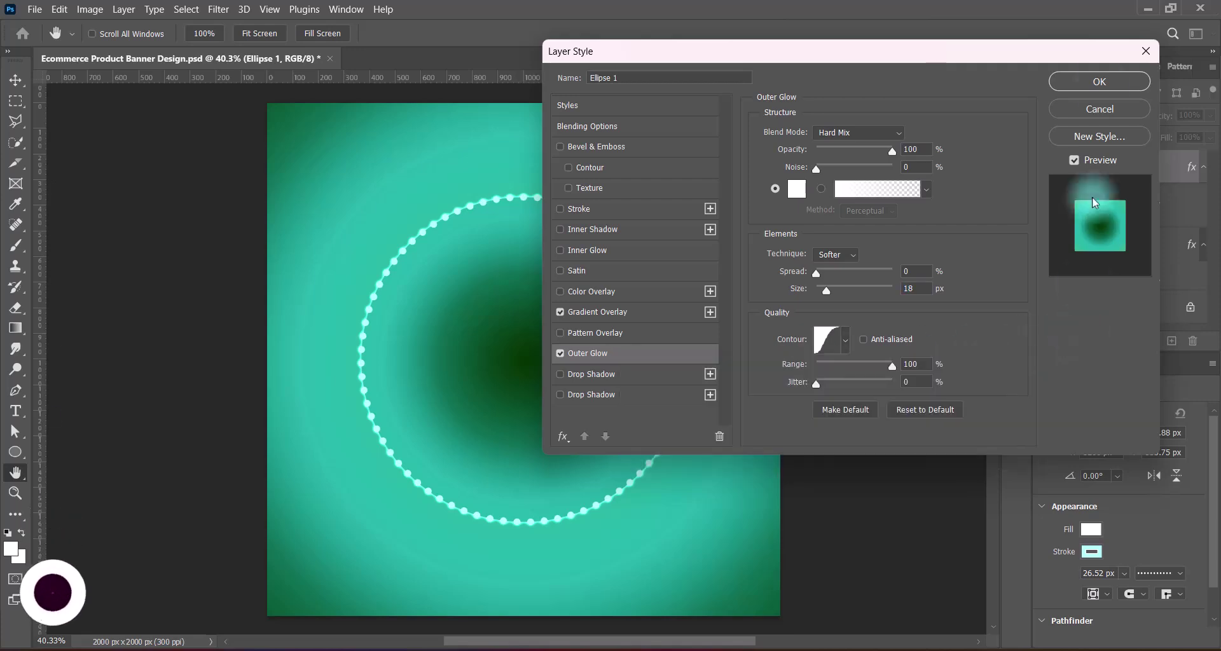
key("Return")
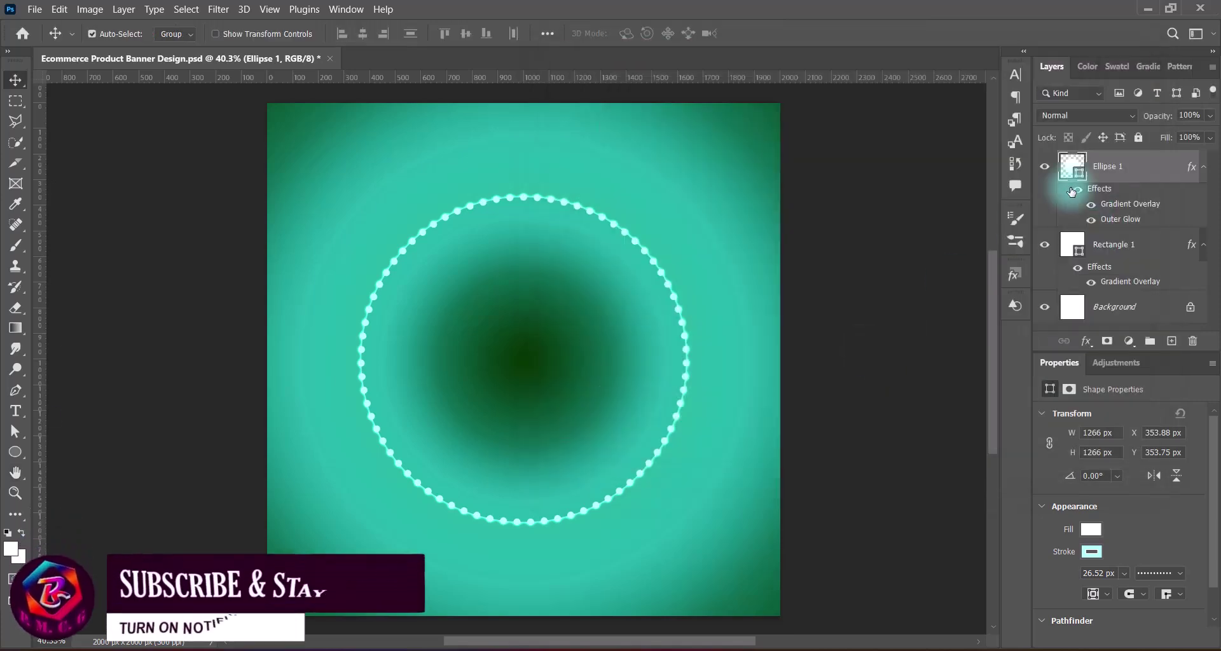
- Set the circle's Outer Glow technique to Precise with a size of about 35 px, and convert the circle to a Smart Object
double_click(1119, 219)
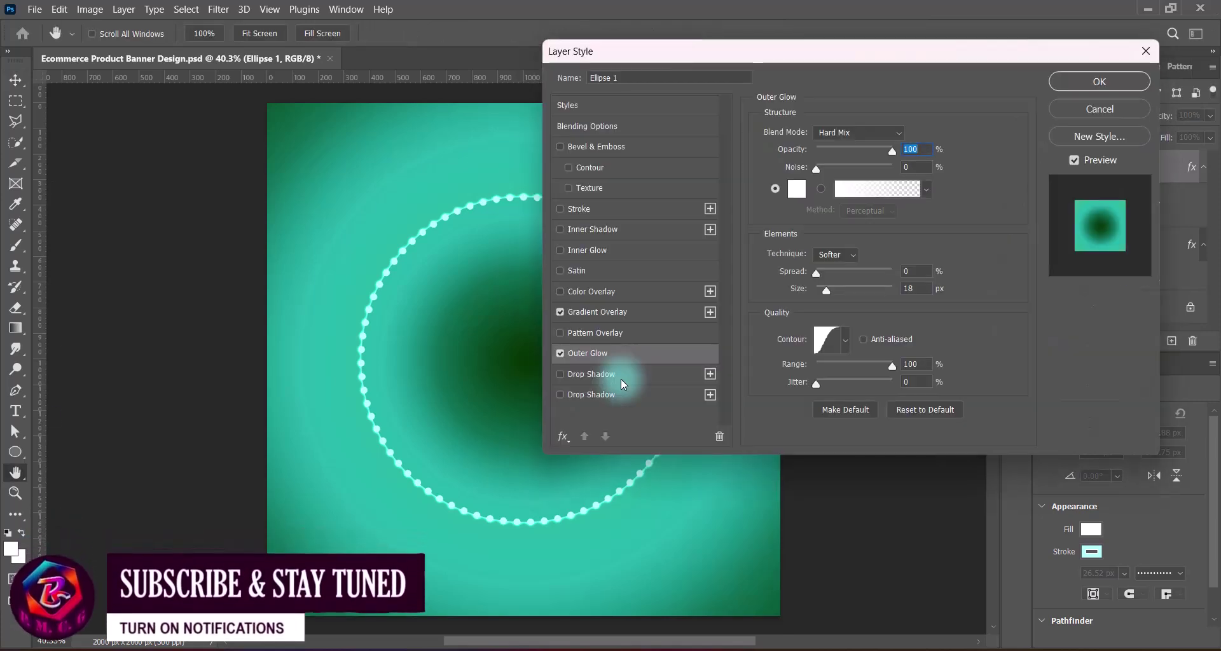
left_click(835, 254)
left_click(846, 280)
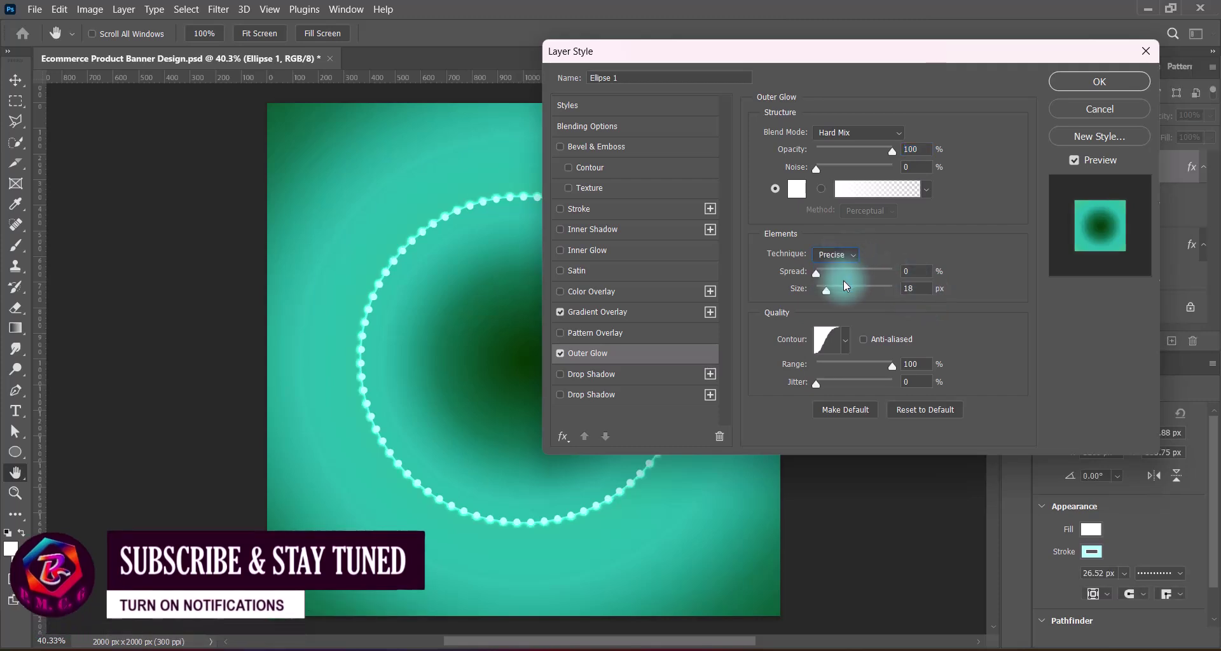
left_click_drag(826, 291, 832, 292)
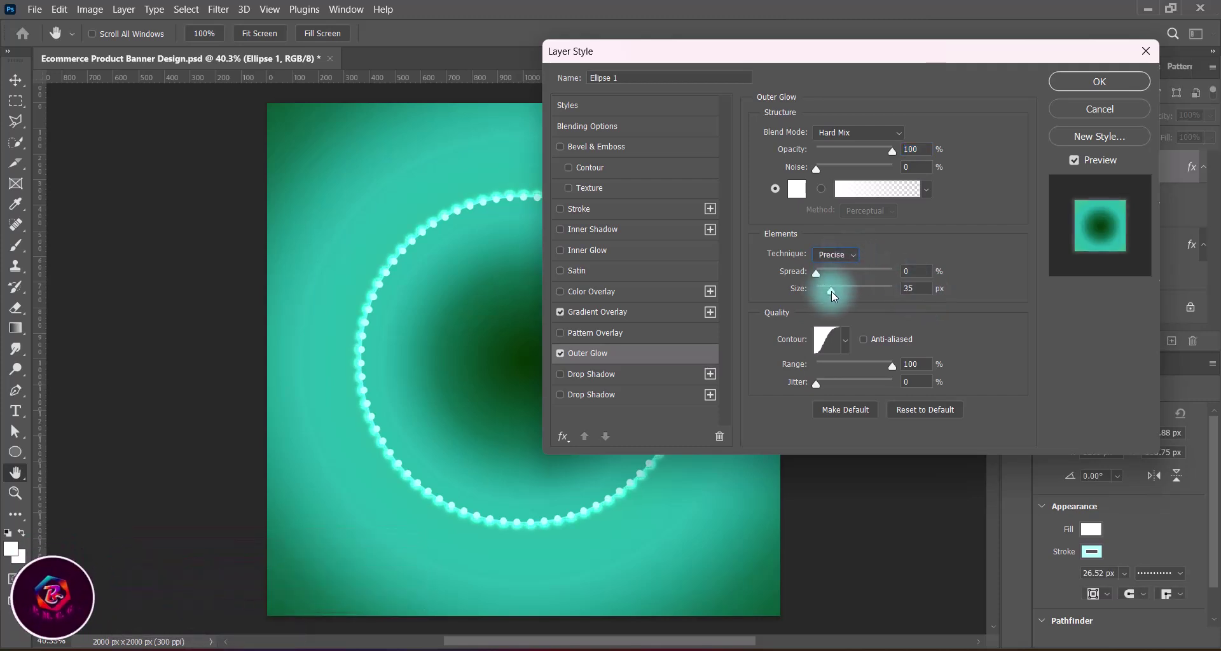
double_click(914, 287)
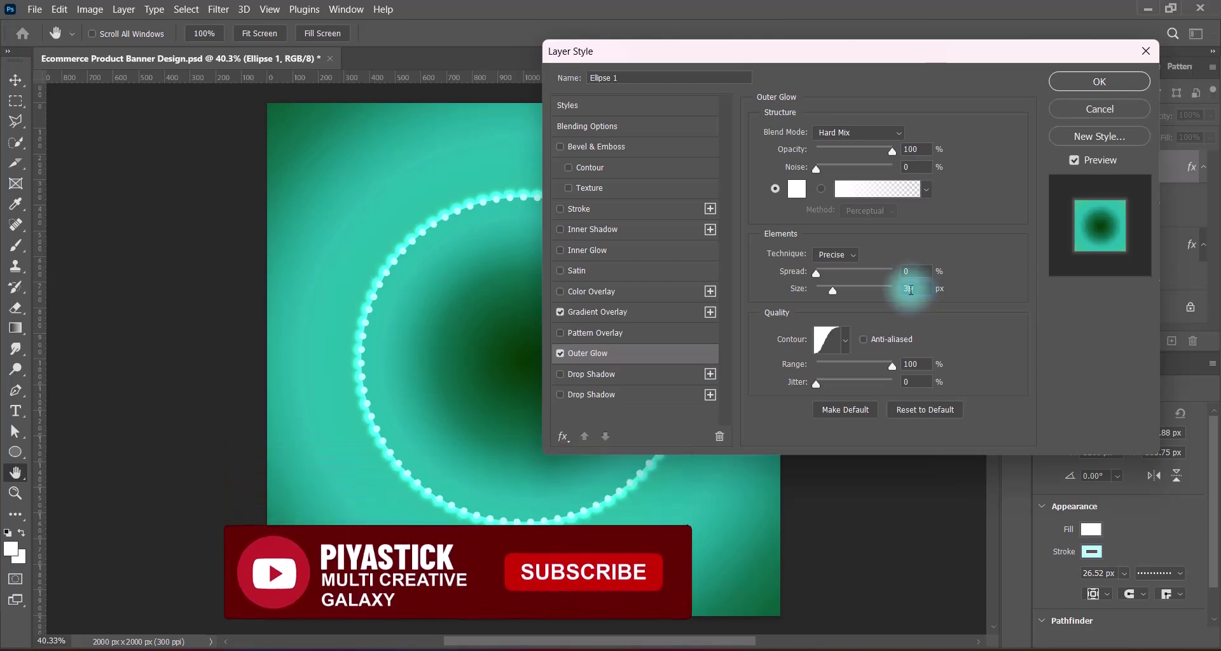
left_click(1078, 83)
right_click(1084, 166)
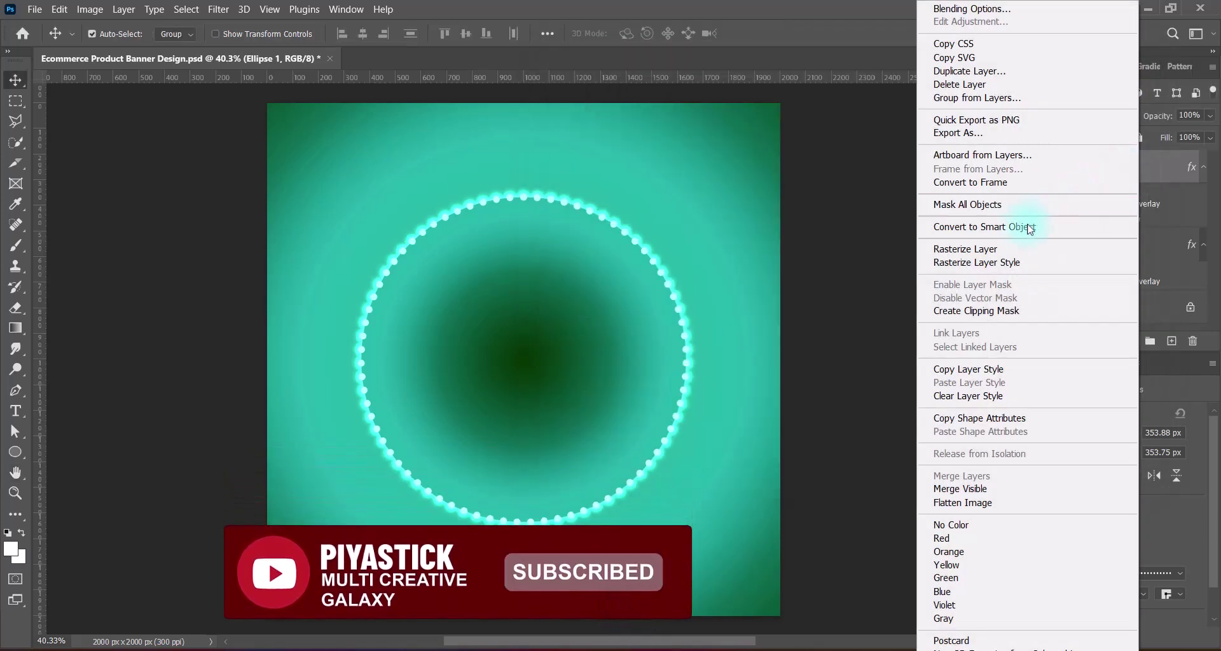
left_click(1018, 224)
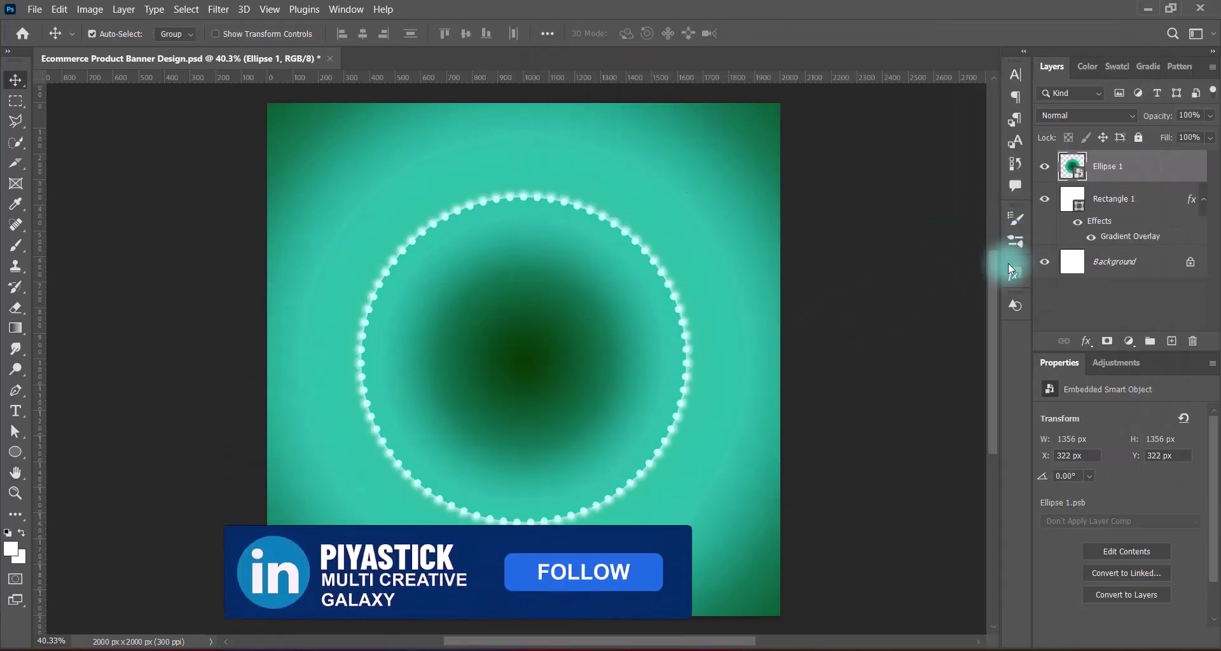
- Try a Radial Blur with amount 100 on the circle and undo it
left_click(218, 10)
mouse_move(395, 199)
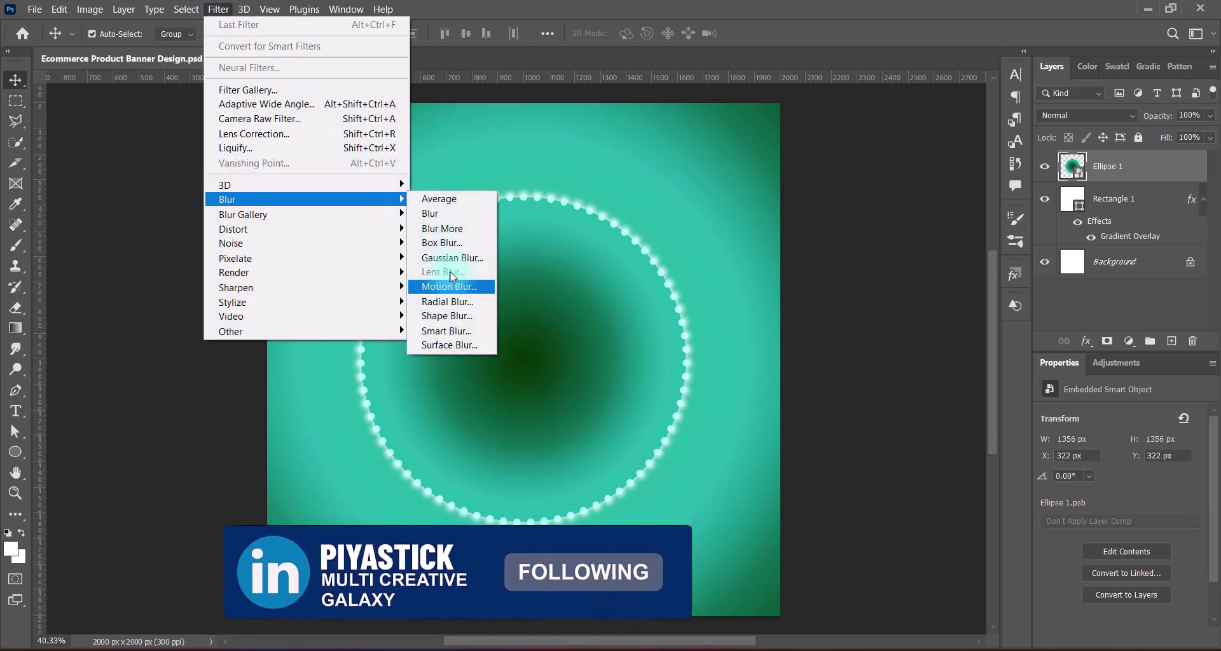
left_click(445, 310)
left_click_drag(751, 177, 841, 174)
left_click(890, 156)
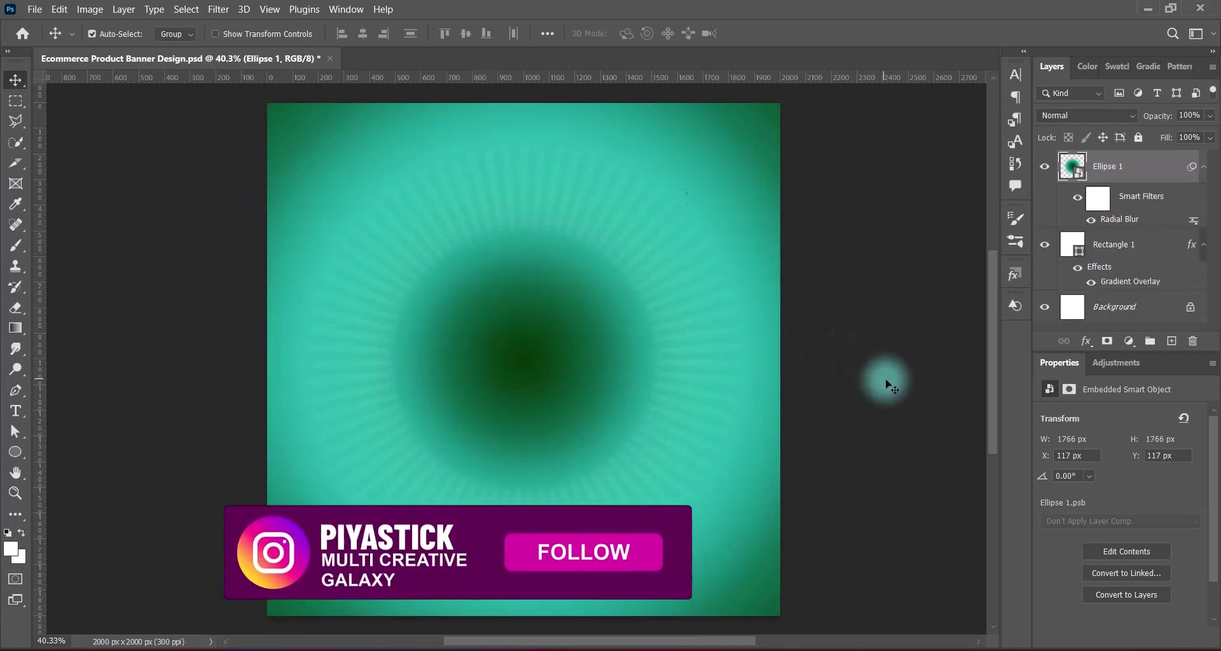
key("ctrl+z")
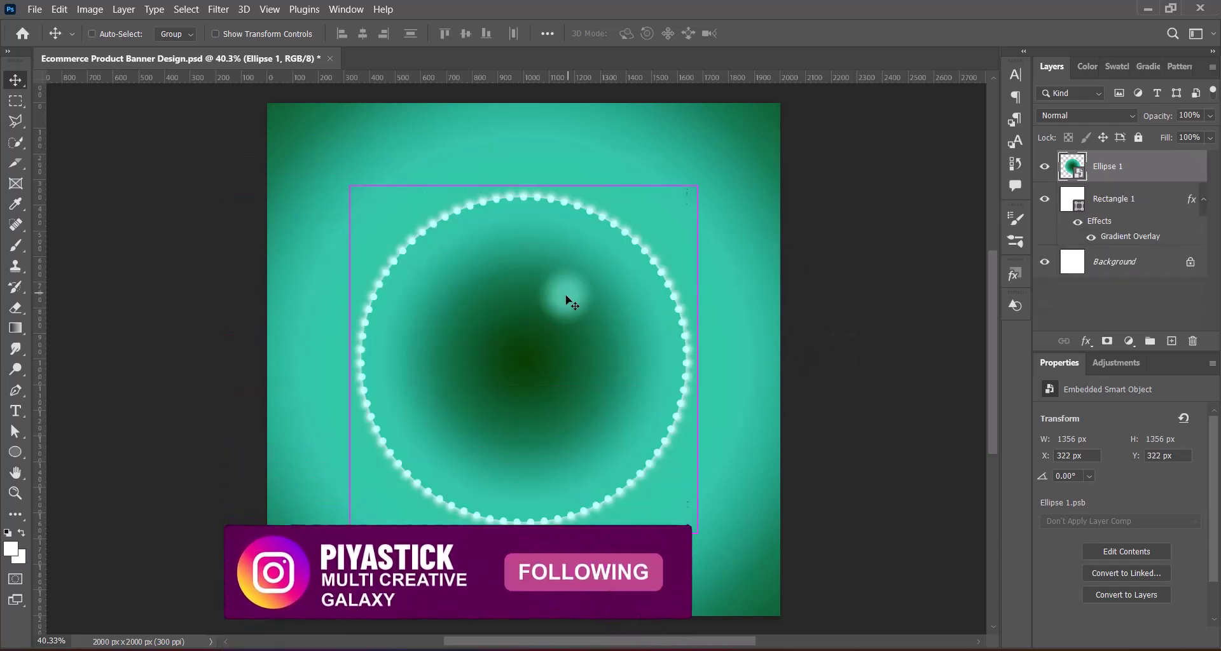
- Duplicate the dotted circle and scale the copy to about 77%, centred inside the original
left_click_drag(542, 204, 554, 267)
key("ctrl+t")
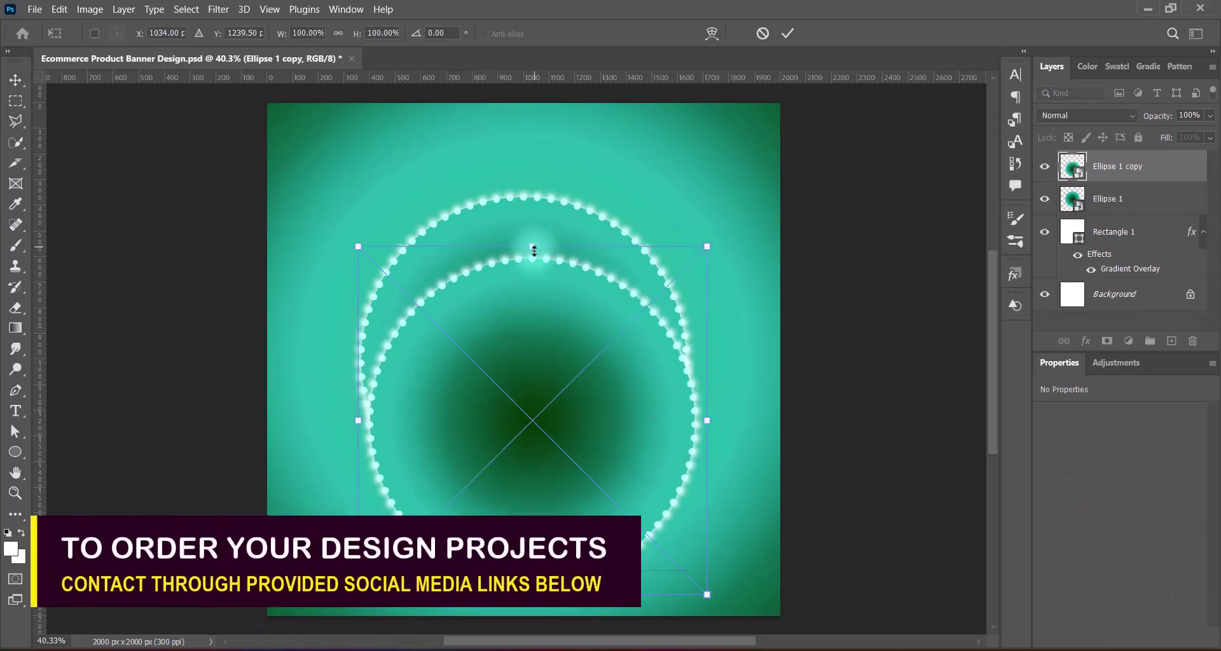
mouse_move(557, 372)
left_mouse_down()
mouse_move(557, 384)
mouse_move(563, 372)
left_mouse_up()
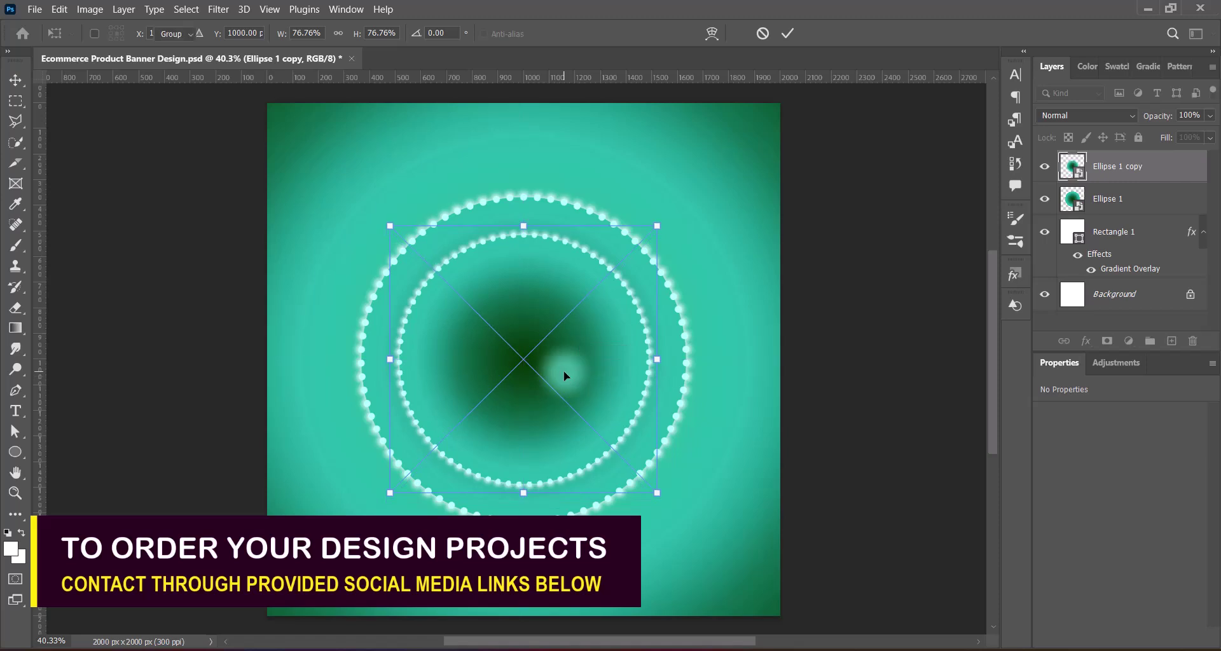
key("Return")
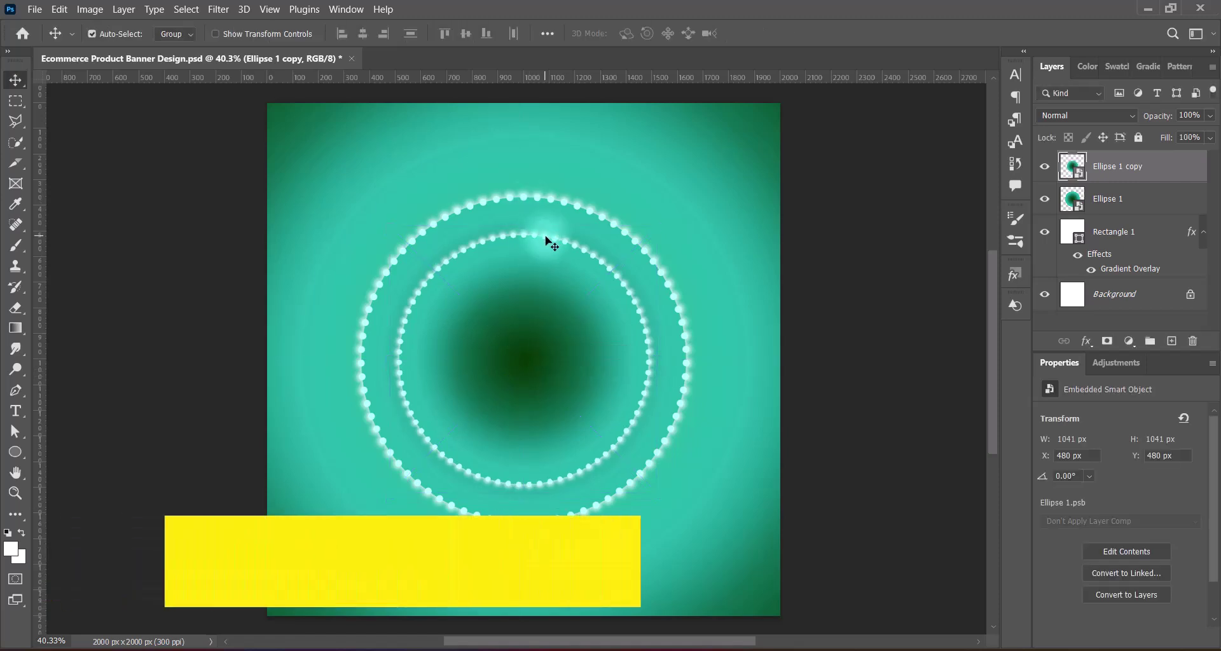
- Set the smaller circle copy's blend mode to Divide
left_click(1091, 116)
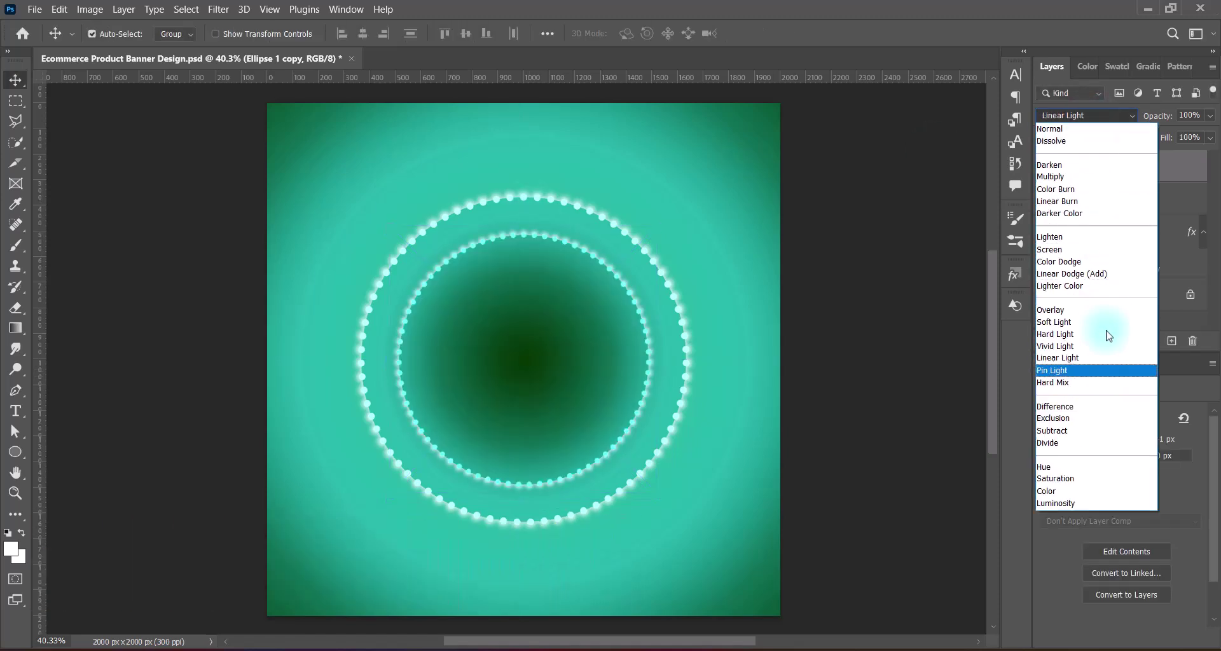
left_click(1093, 444)
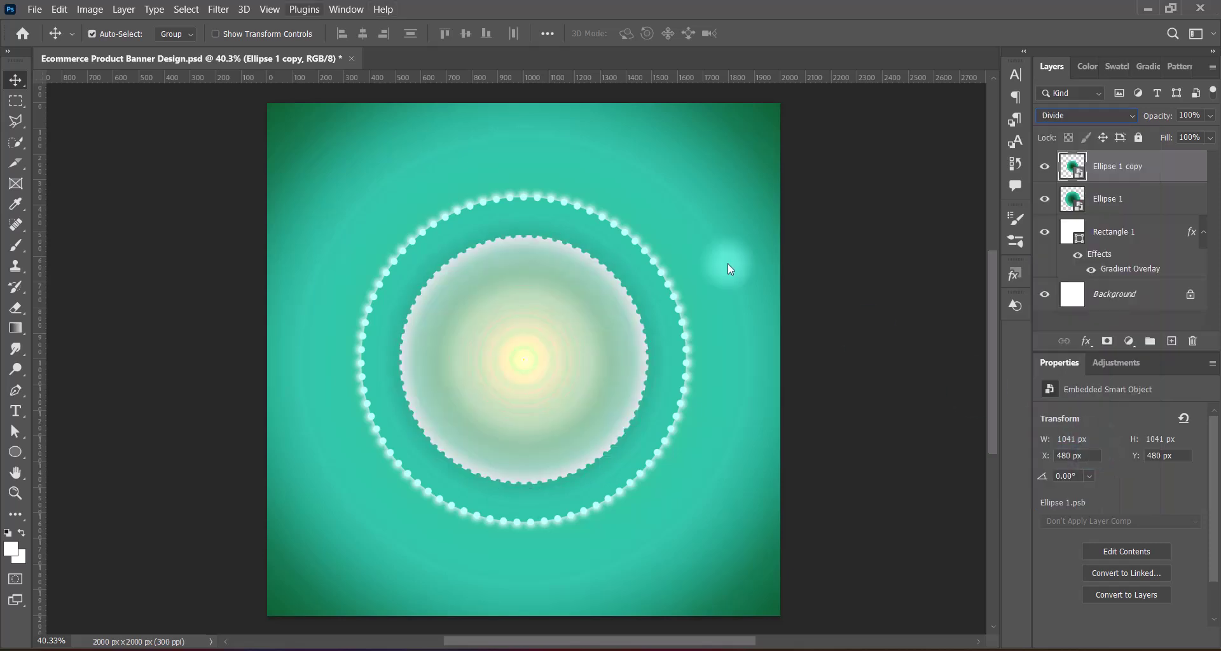
left_click(218, 9)
mouse_move(384, 200)
left_click(449, 286)
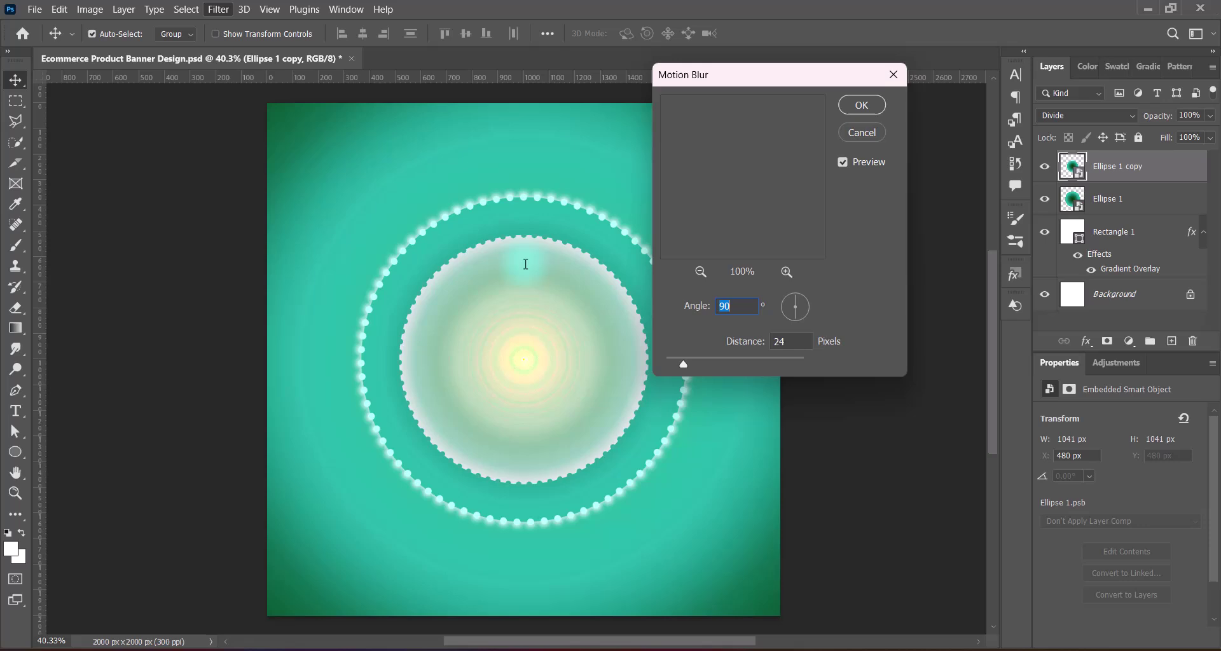
left_click(860, 132)
- Apply a Radial Blur to the smaller circle with amount 100, Zoom method and Best quality
left_click(227, 11)
left_click(447, 301)
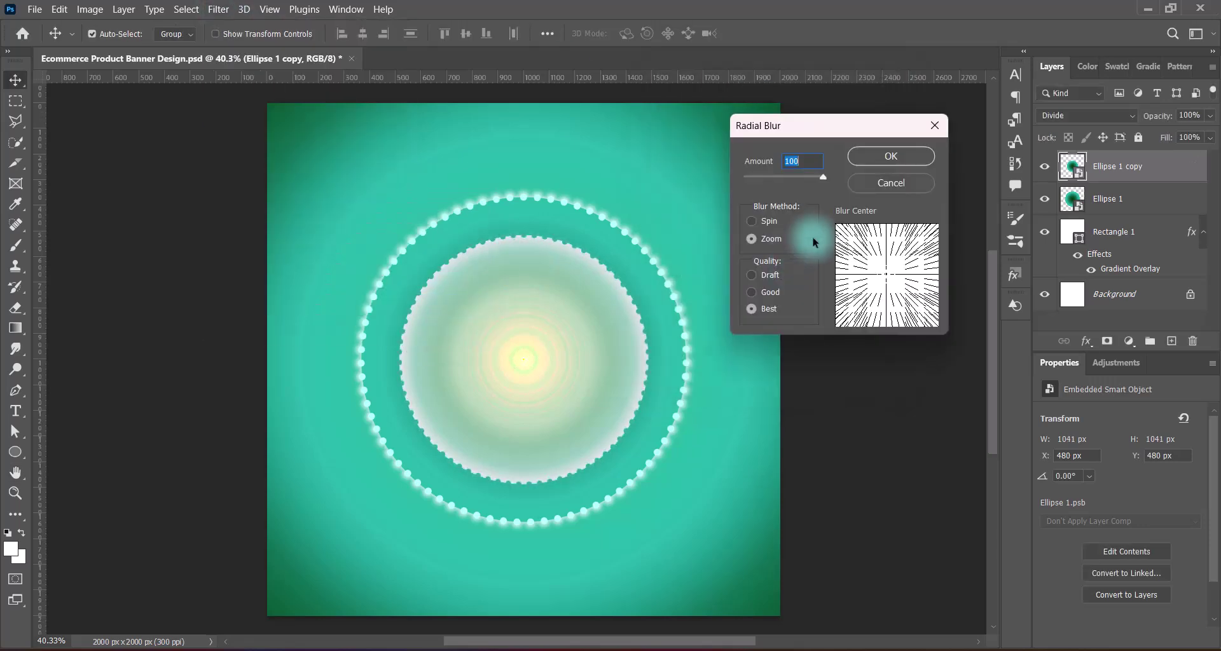
key("Return")
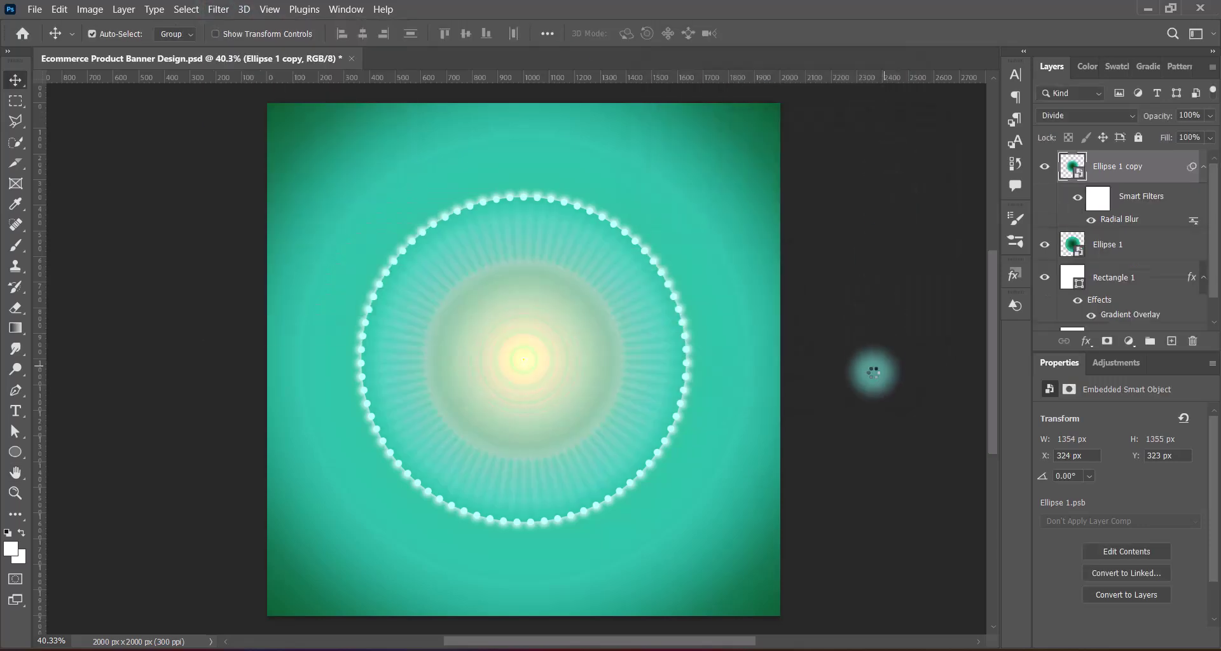
- Apply a Radial Blur to the larger dotted circle with amount 75, Zoom method and Best quality
left_click(578, 201)
left_click(222, 14)
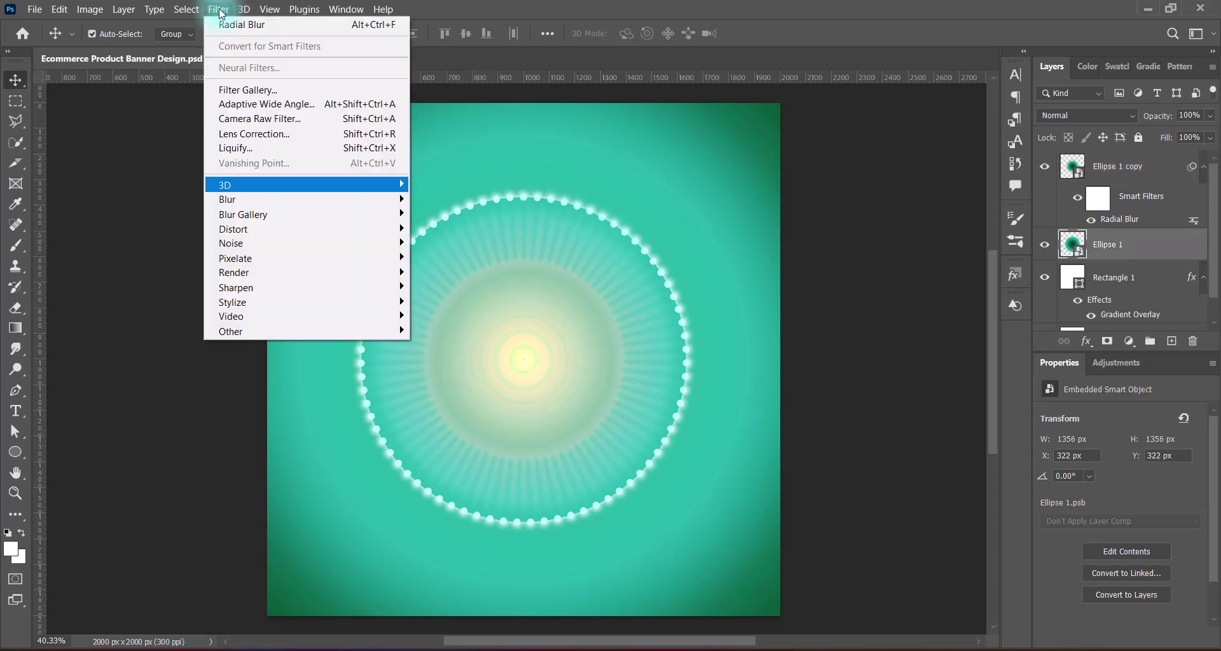
mouse_move(356, 199)
left_click(447, 301)
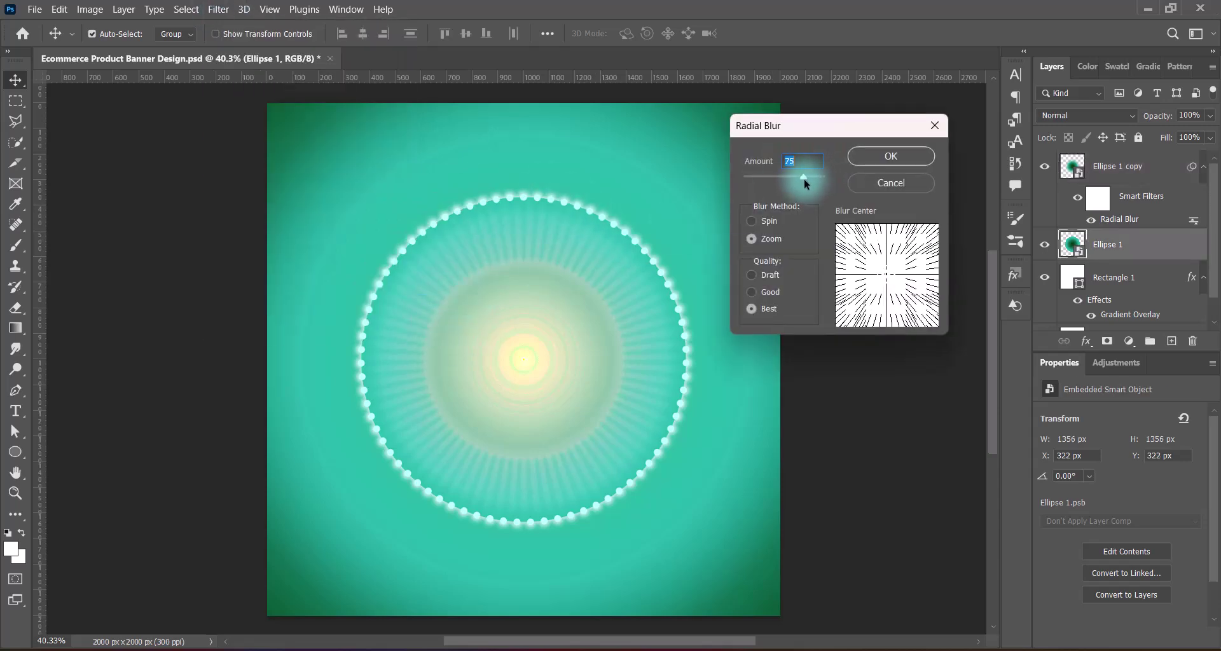
key("Return")
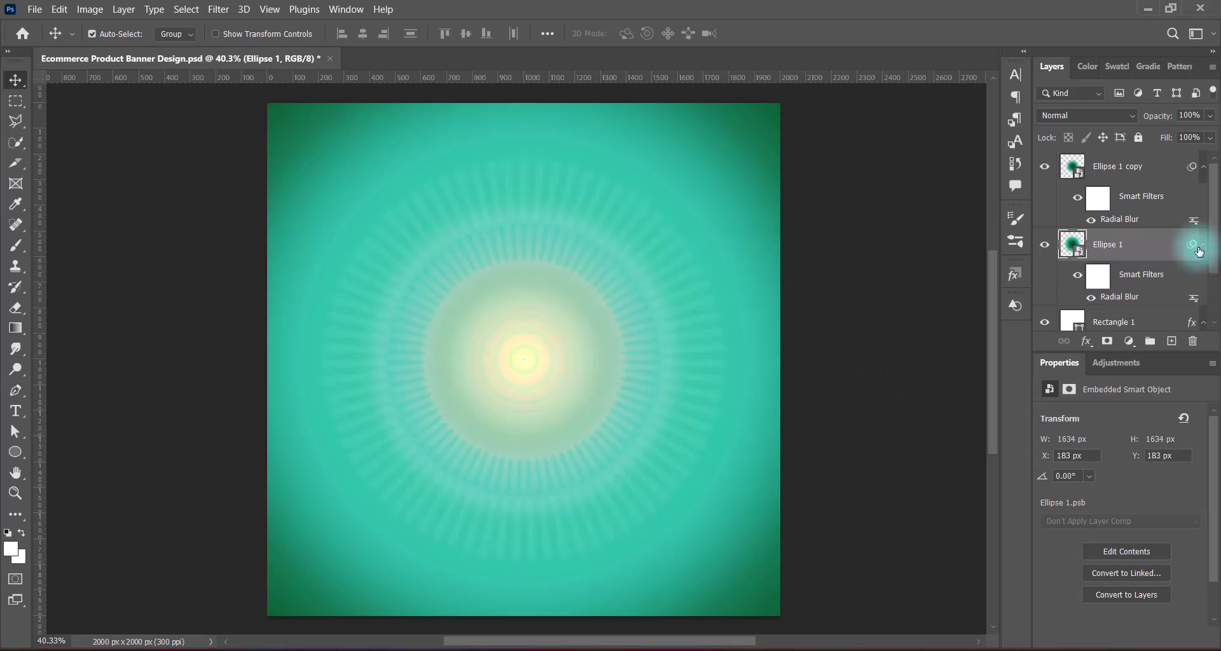
- Group the two blurred circle layers and convert the group to a single smart object
left_click(1165, 172, "shift")
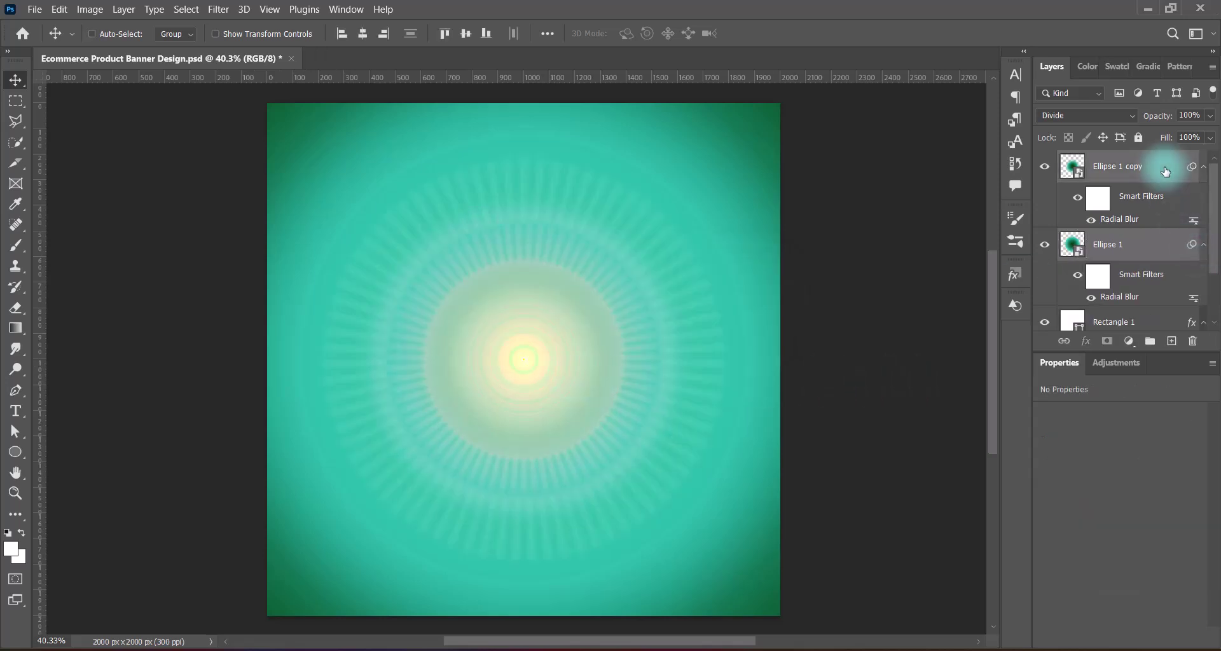
key("ctrl+g")
right_click(1165, 166)
left_click(1079, 205)
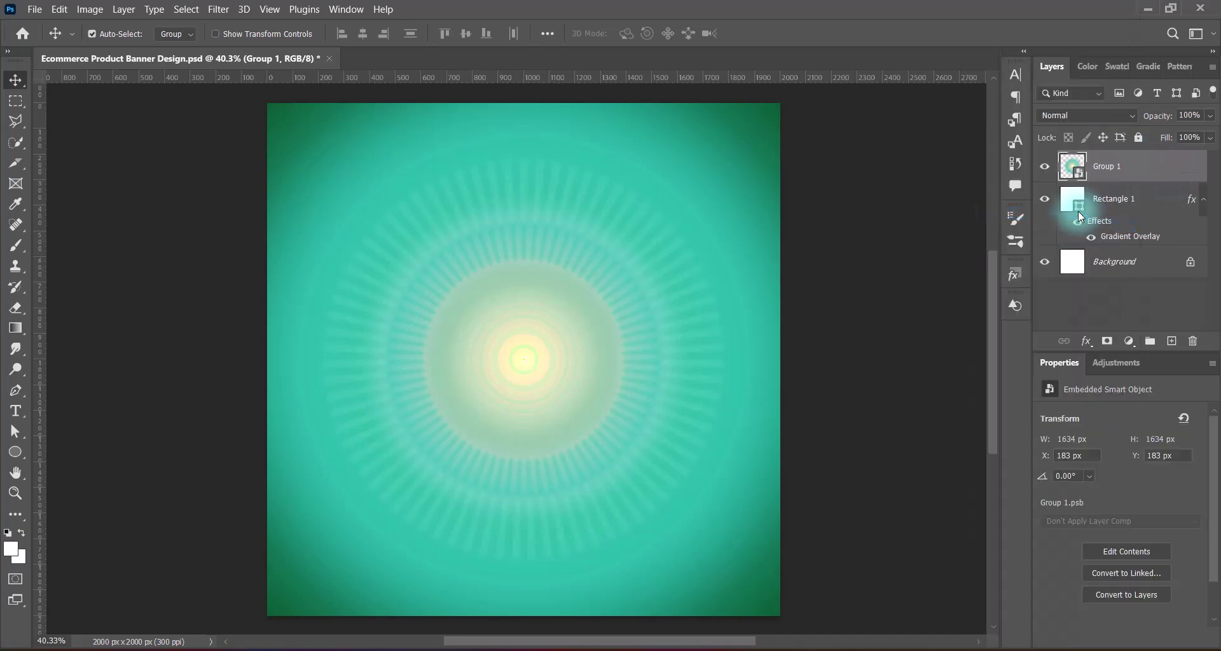
- Apply a Hue/Saturation preset to the circles smart object, trying Strong Saturation before choosing a milder preset
left_click(90, 8)
mouse_move(136, 47)
left_click(303, 126)
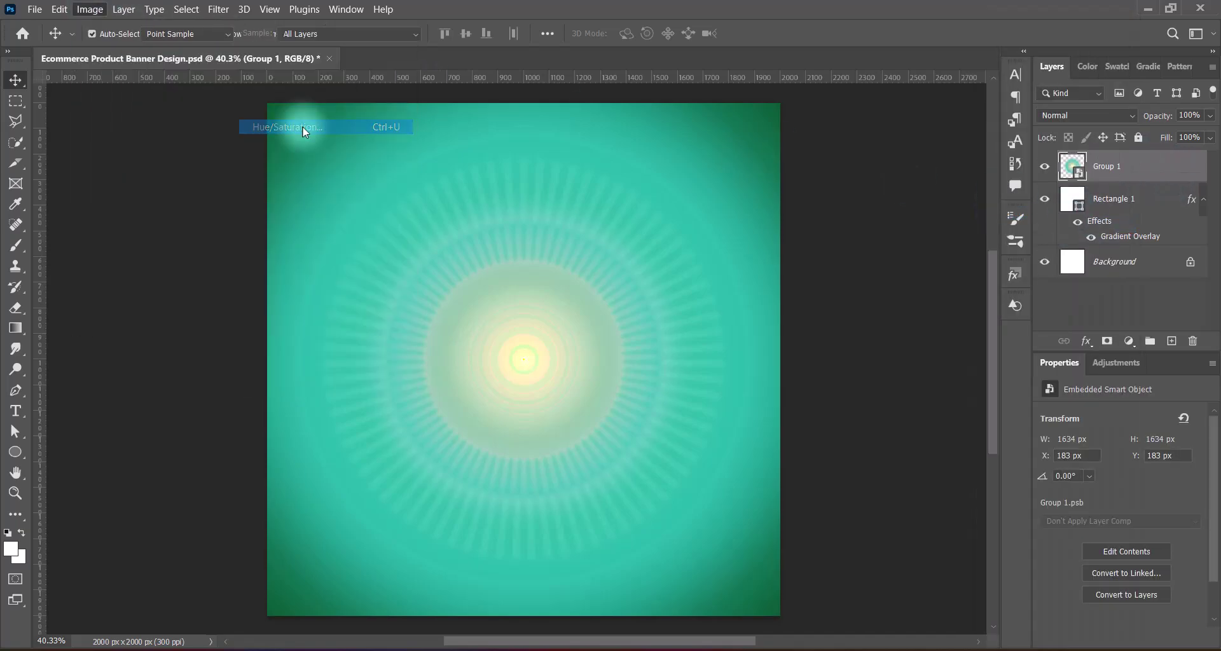
left_click(612, 135)
left_click(567, 256)
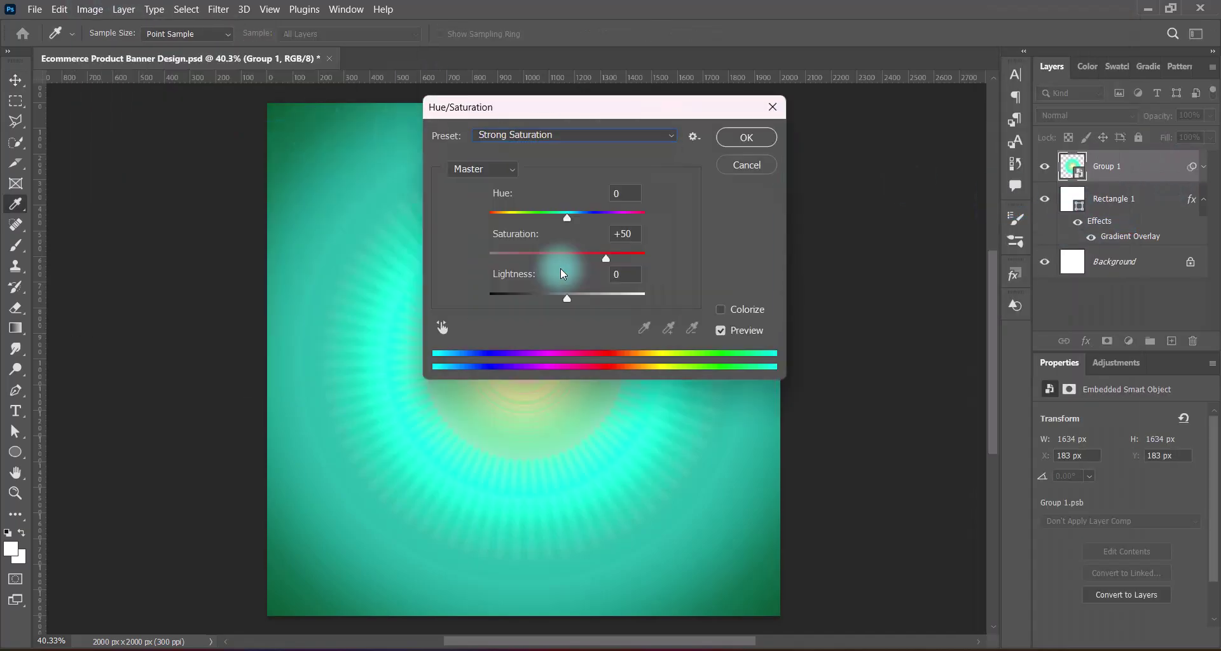
left_click(555, 135)
left_click(545, 210)
left_click(746, 137)
- Apply Levels to the circles smart object with the Increase Contrast 2 preset, after trying Increase Contrast 3
left_click(95, 11)
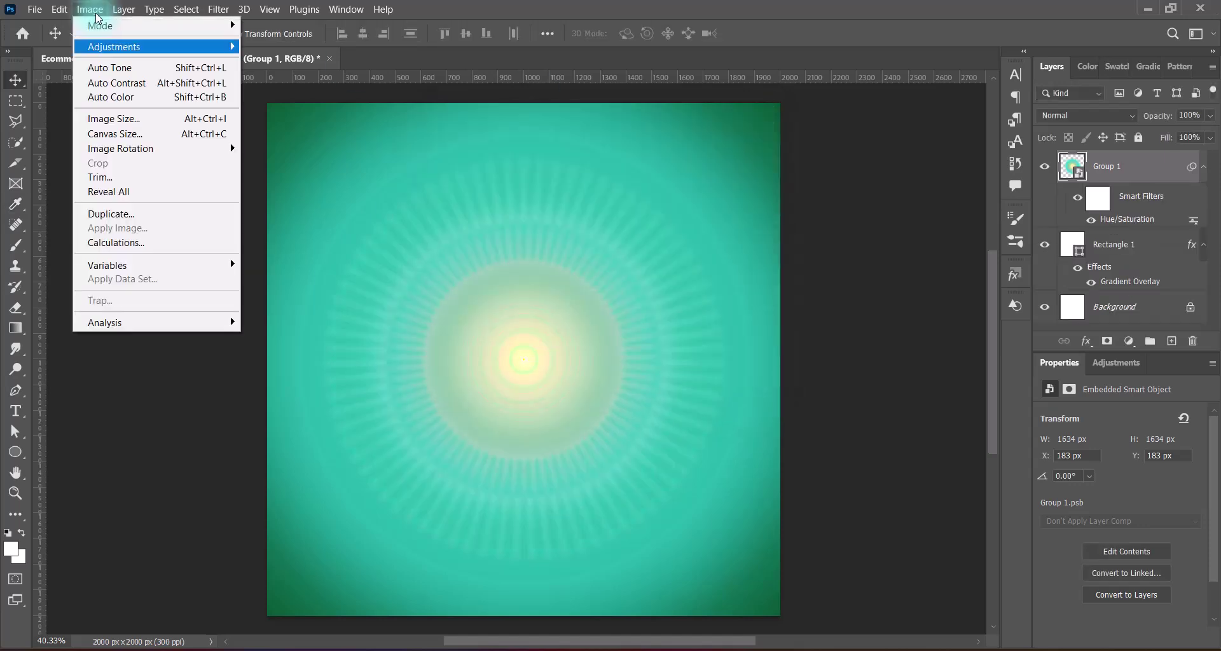
left_click(291, 62)
left_click_drag(719, 103, 829, 93)
left_click(750, 115)
left_click(745, 204)
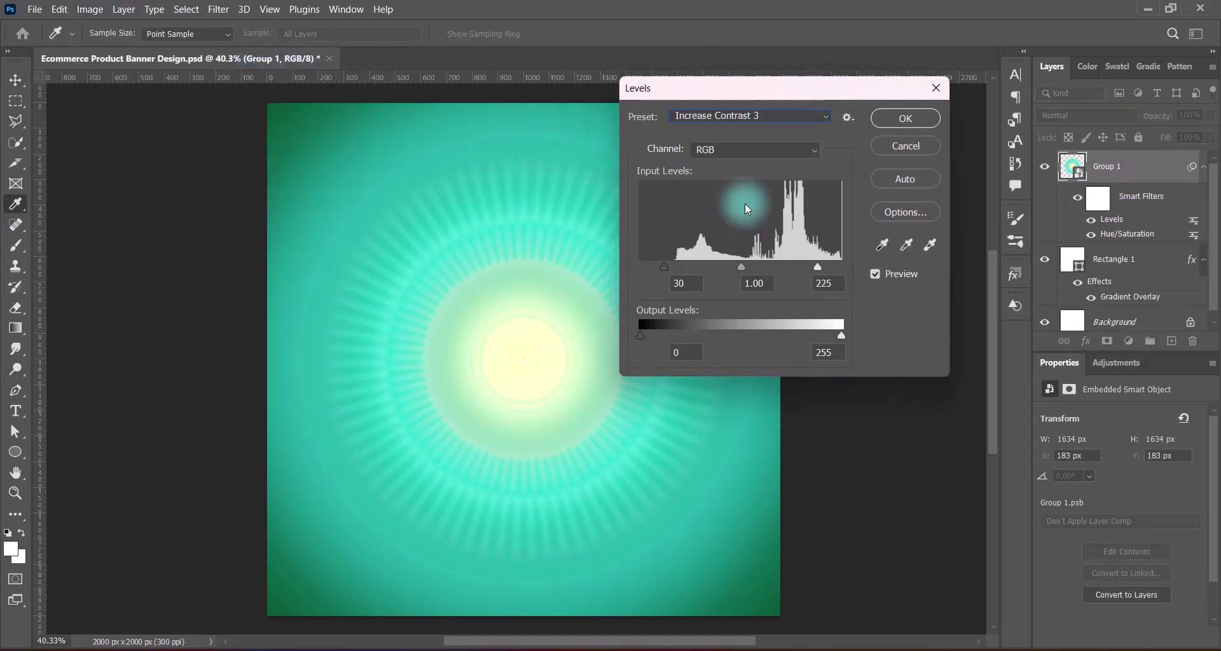
left_click(776, 115)
left_click(757, 192)
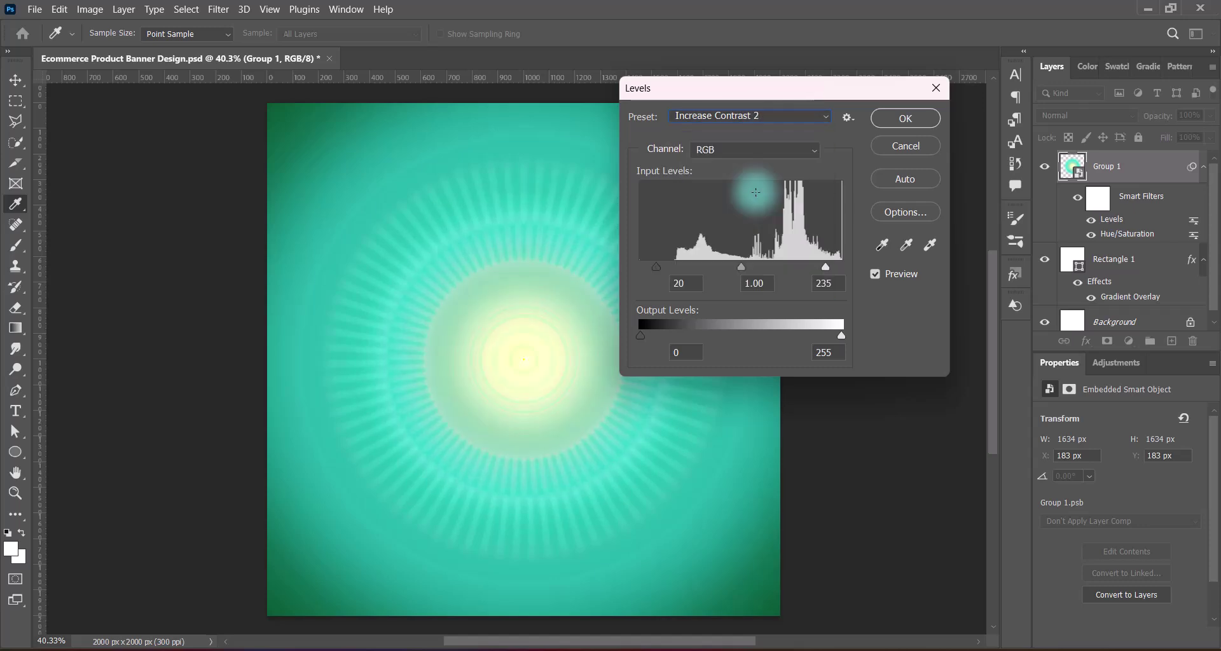
key("Return")
- Set the circles smart object's Vibrance to +100 and its blend mode to Pin Light
left_click(90, 9)
mouse_move(127, 43)
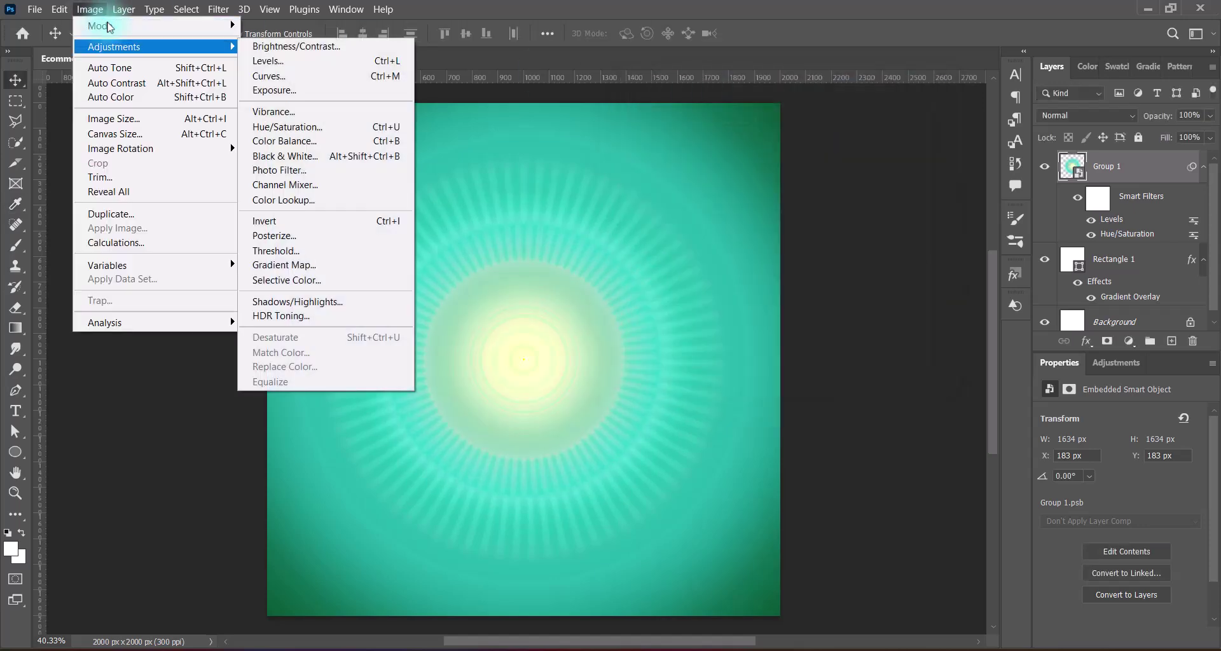
left_click(288, 111)
left_click_drag(567, 214, 777, 208)
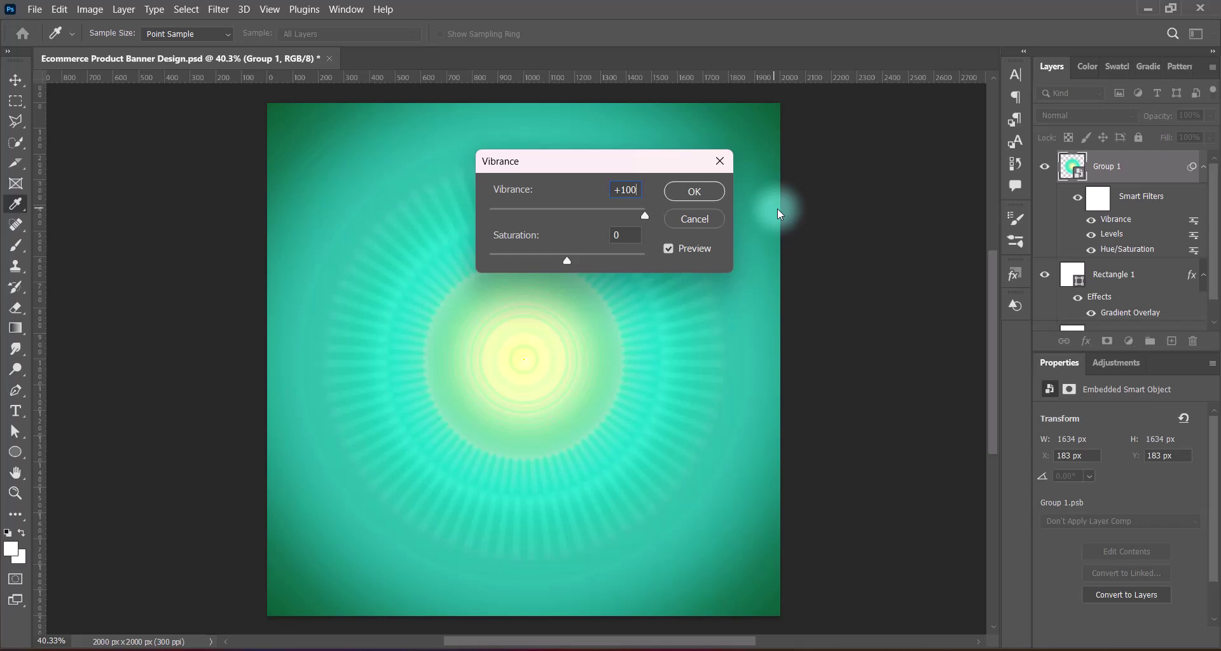
left_click(694, 192)
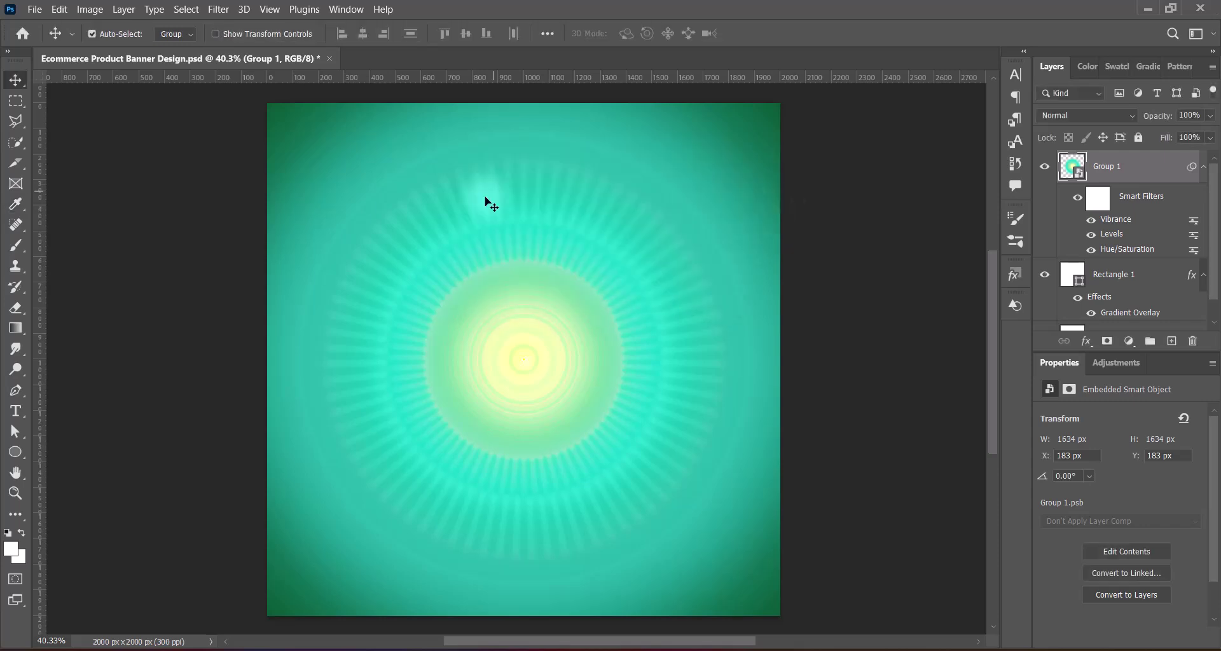
left_click(1076, 116)
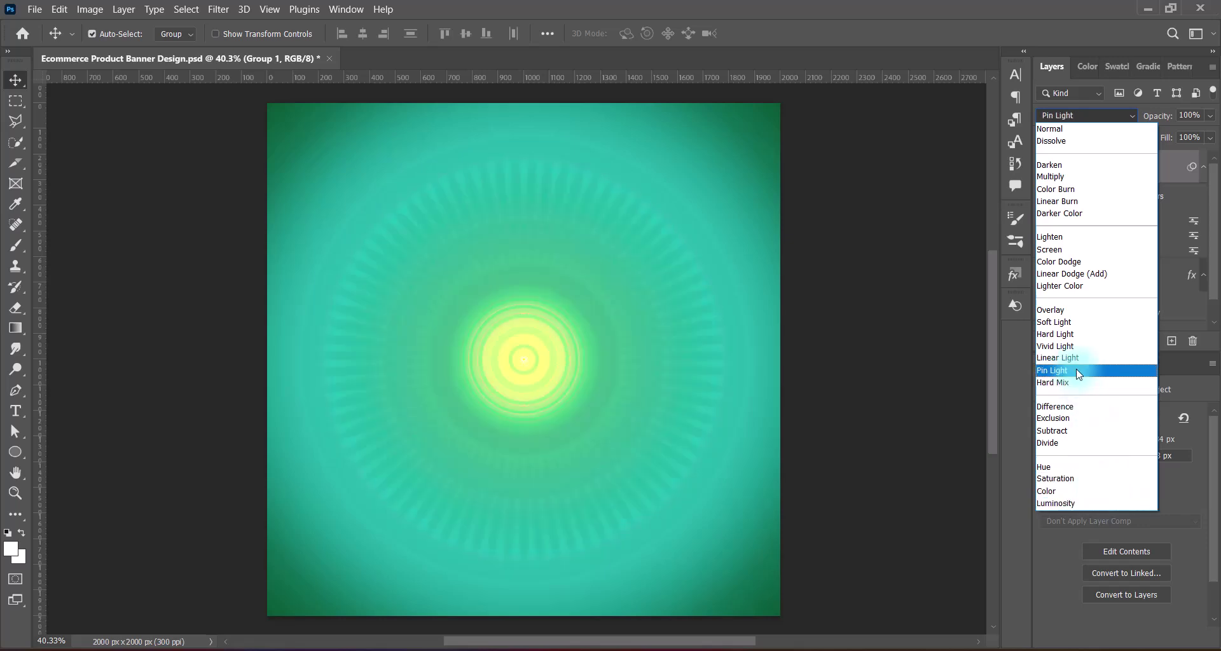
left_click(1078, 370)
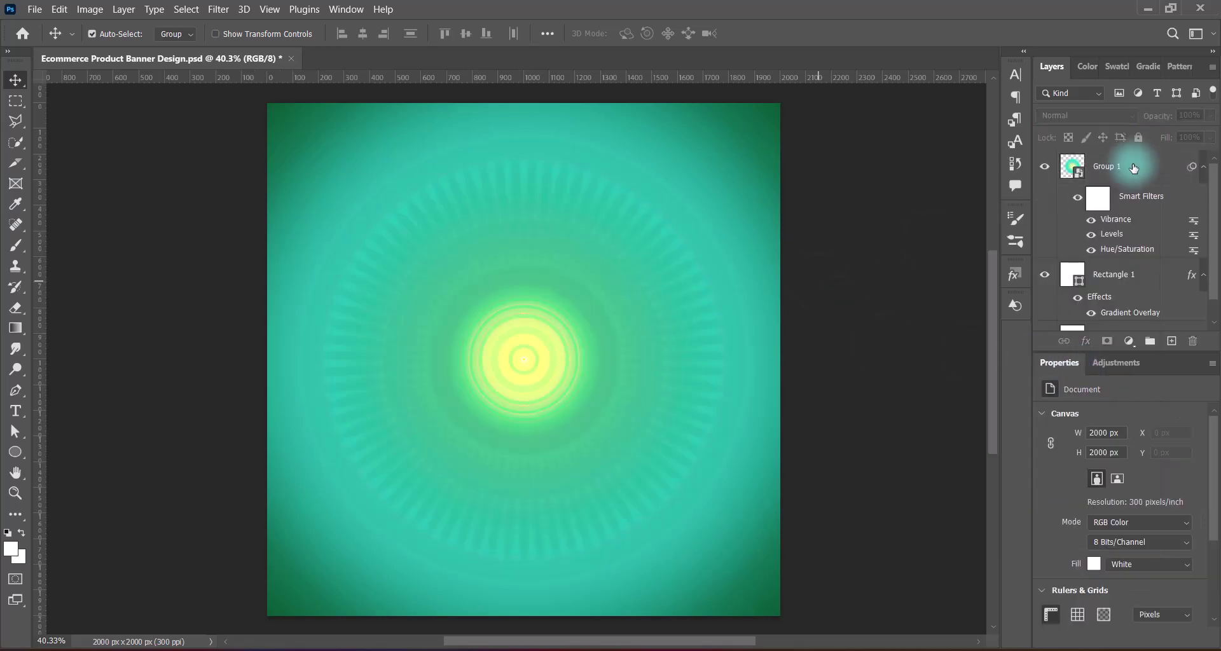
- Scale the circles smart object to about 125%, centred on the canvas, and save the document
key("ctrl+t")
key("Return")
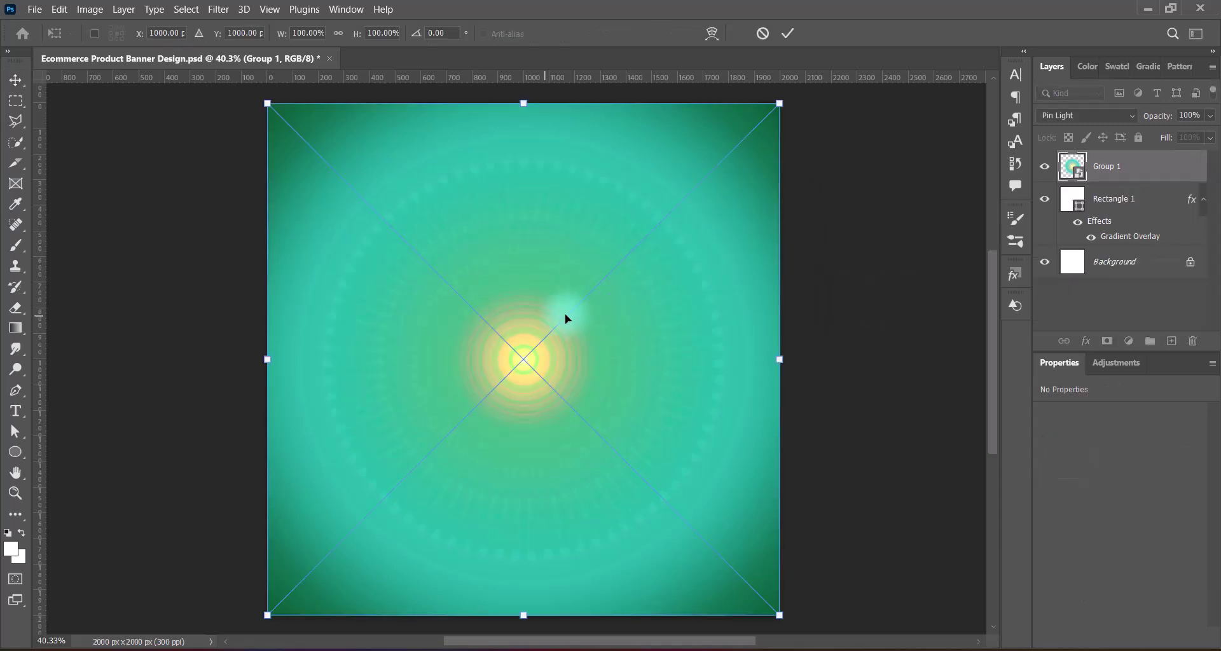
key("ctrl+minus")
scroll(531, 358, "down", 1)
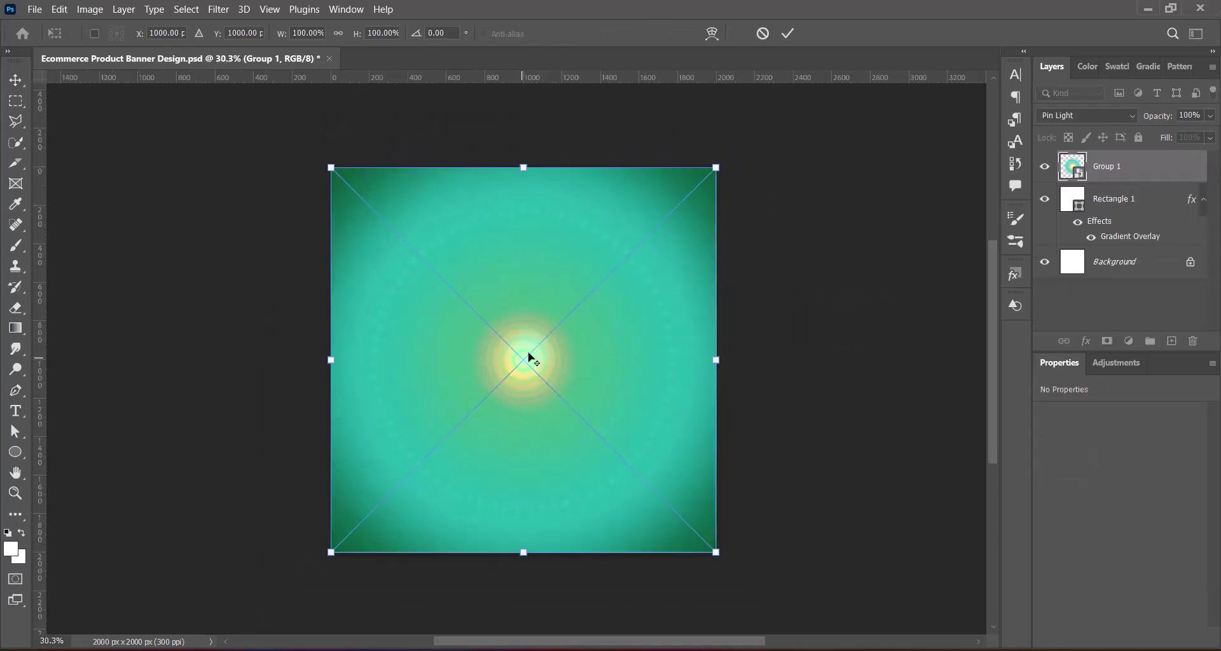
left_click_drag(524, 552, 520, 598)
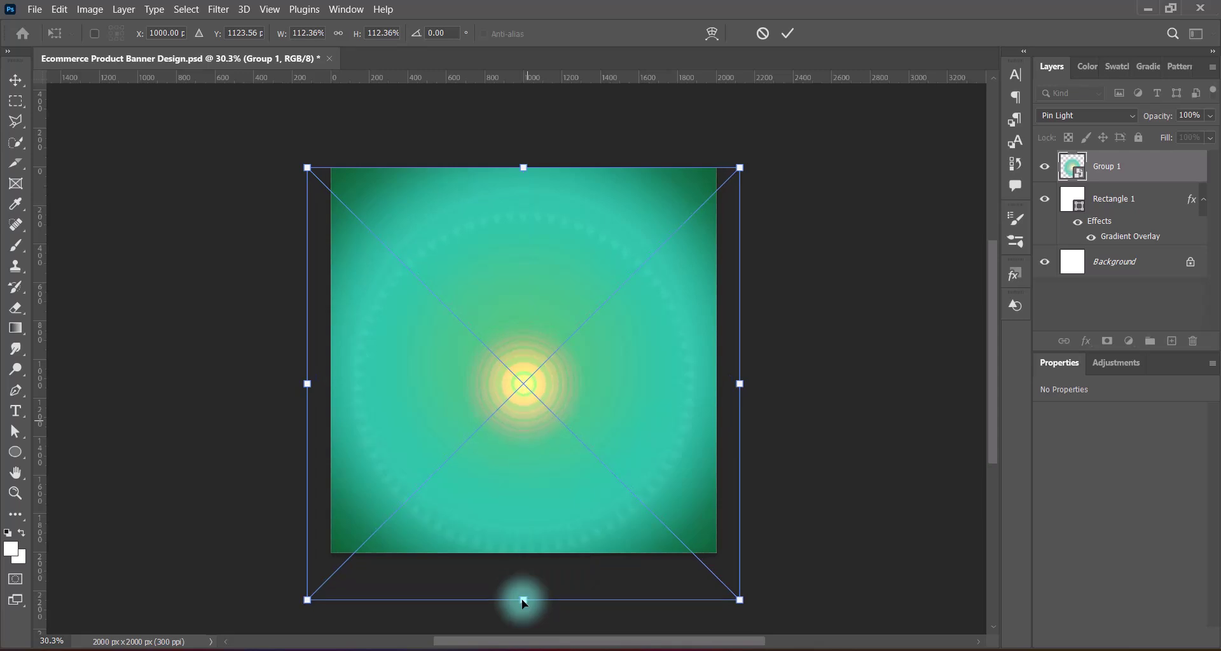
left_click_drag(523, 167, 517, 120)
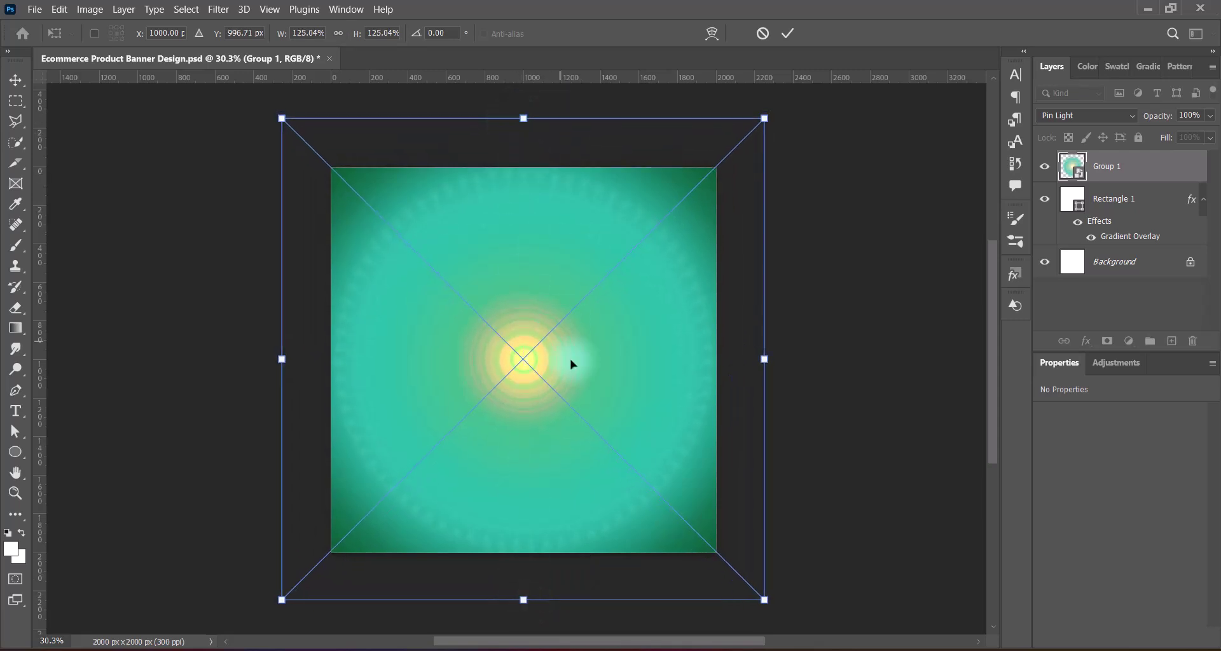
left_click_drag(570, 359, 571, 360)
key("Return")
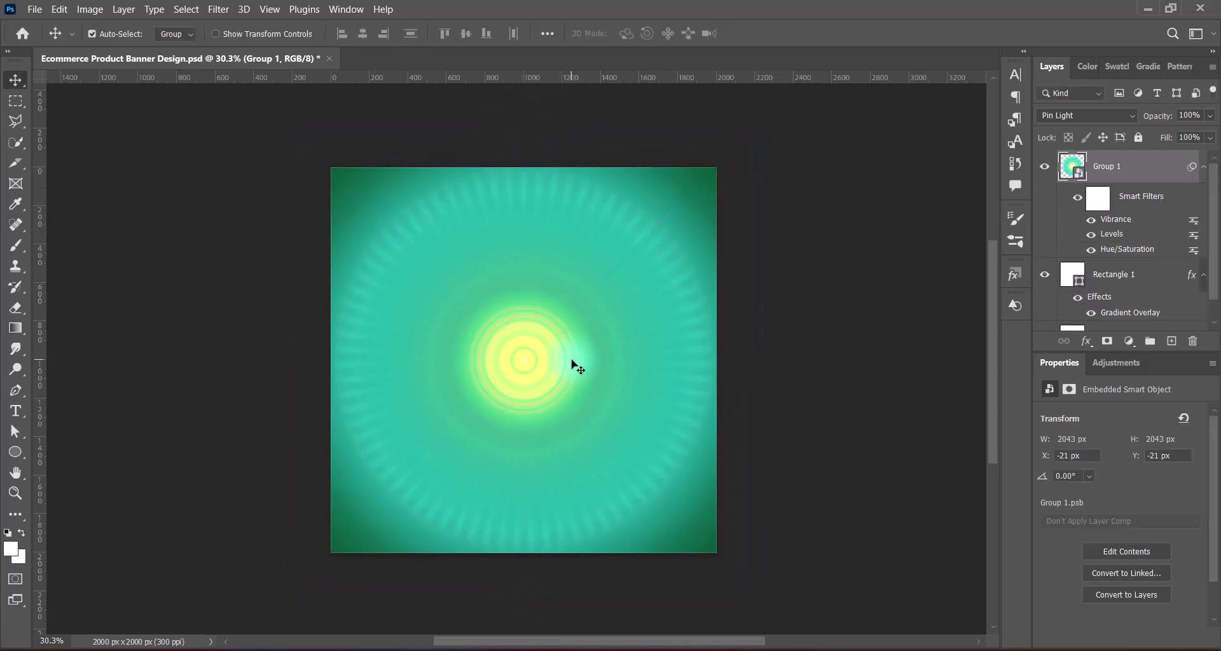
scroll(571, 359, "up", 3)
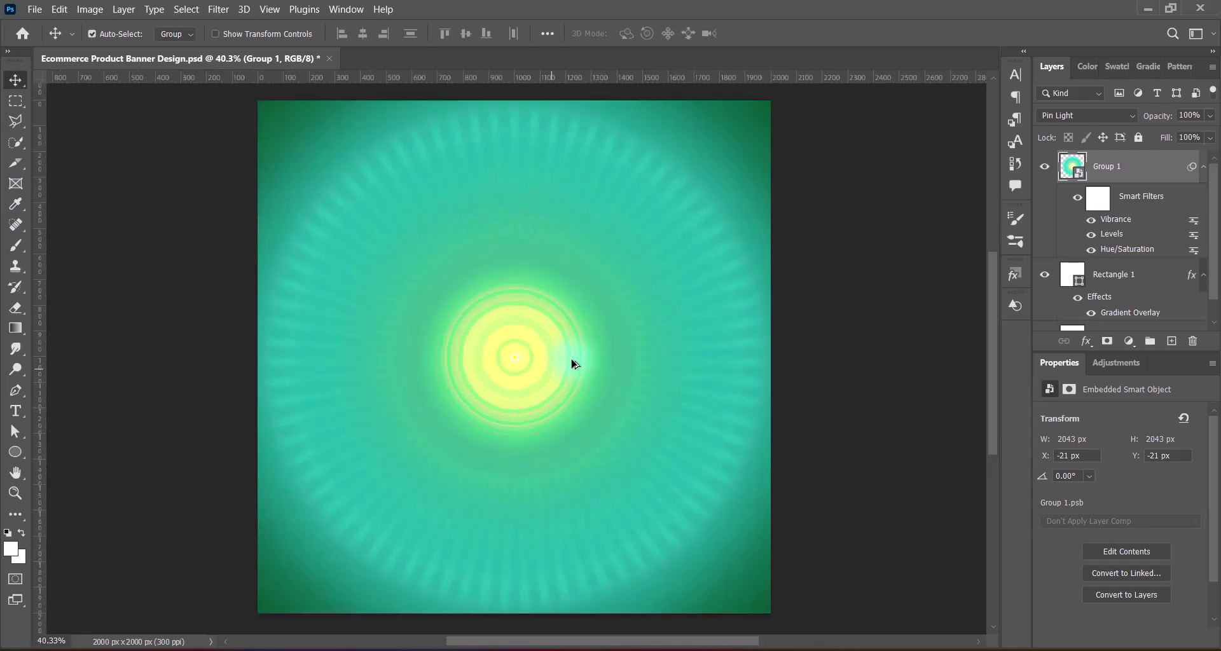
key("ctrl+s")
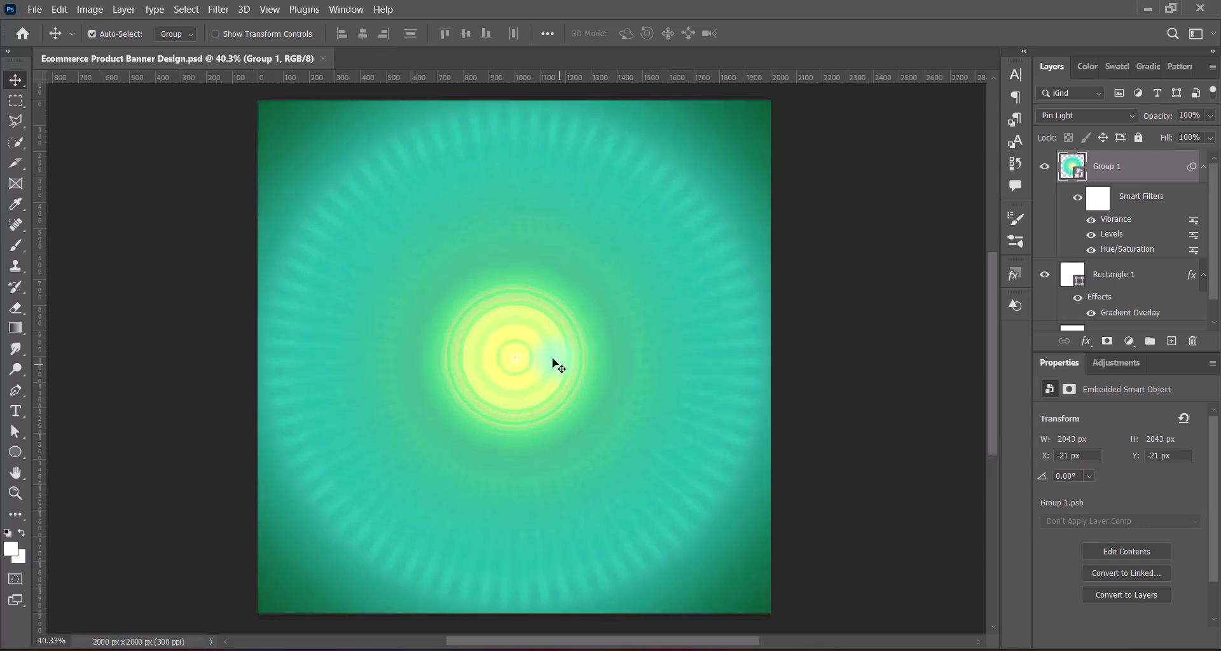
- Paste the tea-field photo and enlarge it to about 2043 × 1530 px, covering the canvas width and reaching its lower edge
key("ctrl+v")
key("ctrl+t")
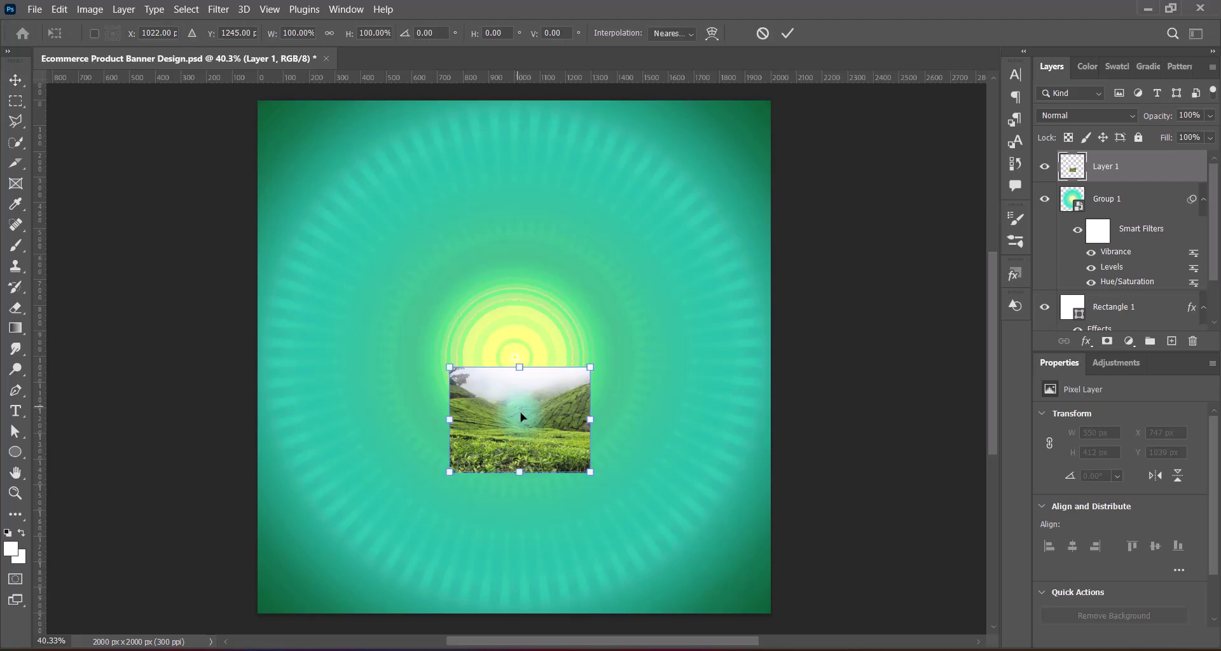
left_click_drag(519, 367, 519, 241)
left_click_drag(520, 481, 518, 619)
left_click_drag(269, 429, 246, 430)
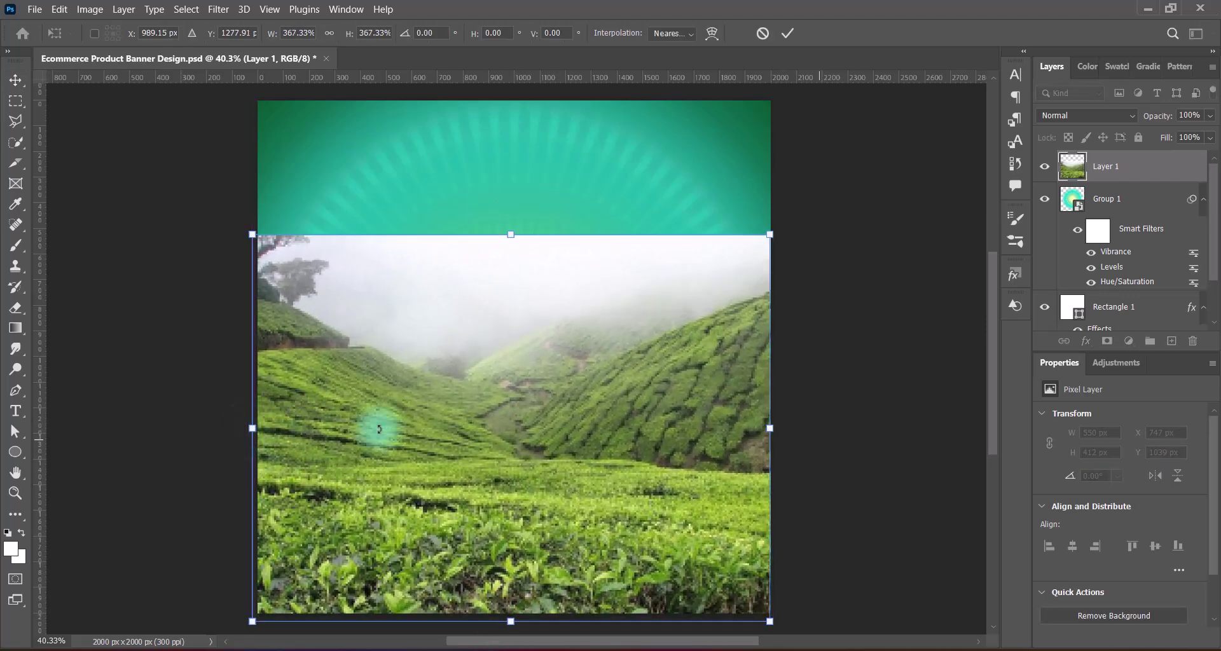
left_click_drag(770, 428, 774, 428)
left_click_drag(527, 482, 576, 501)
key("Return")
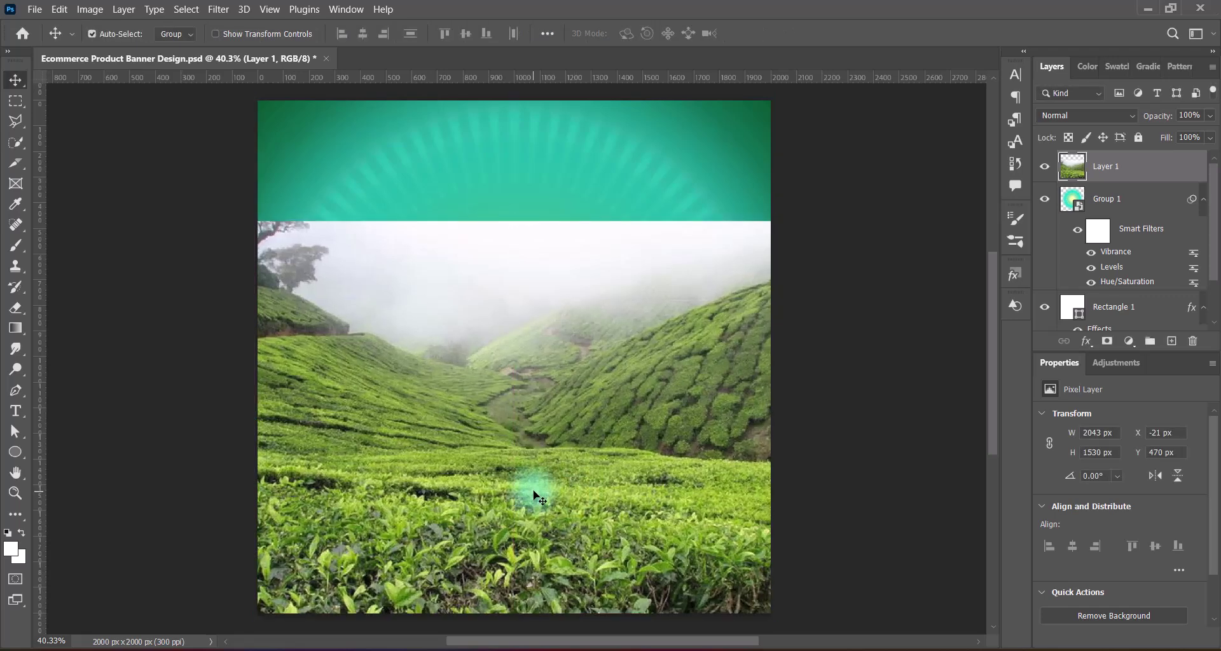
- Enlarge the tea-field photo to about 2671 × 2000 px so it fills the whole canvas
key("ctrl+t")
left_click_drag(515, 220, 517, 100)
key("Return")
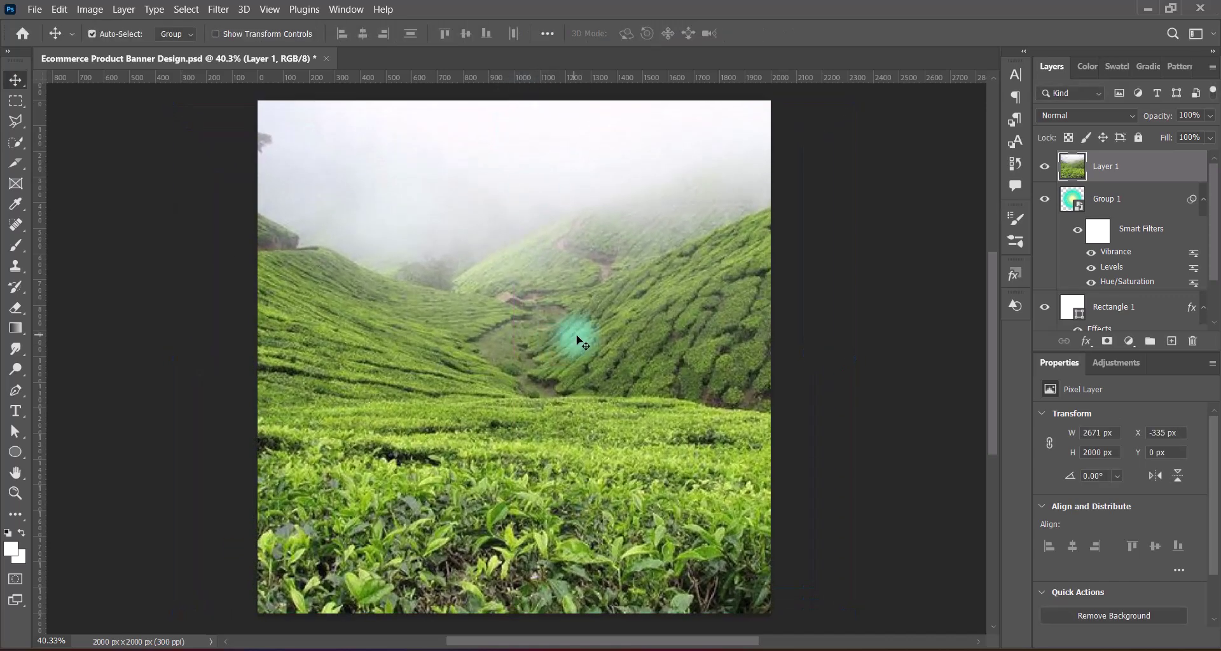
- Start an Iris Blur on the tea-field photo, enlarge its sharp zone and set the blur to 30 px
left_click(218, 9)
mouse_move(356, 199)
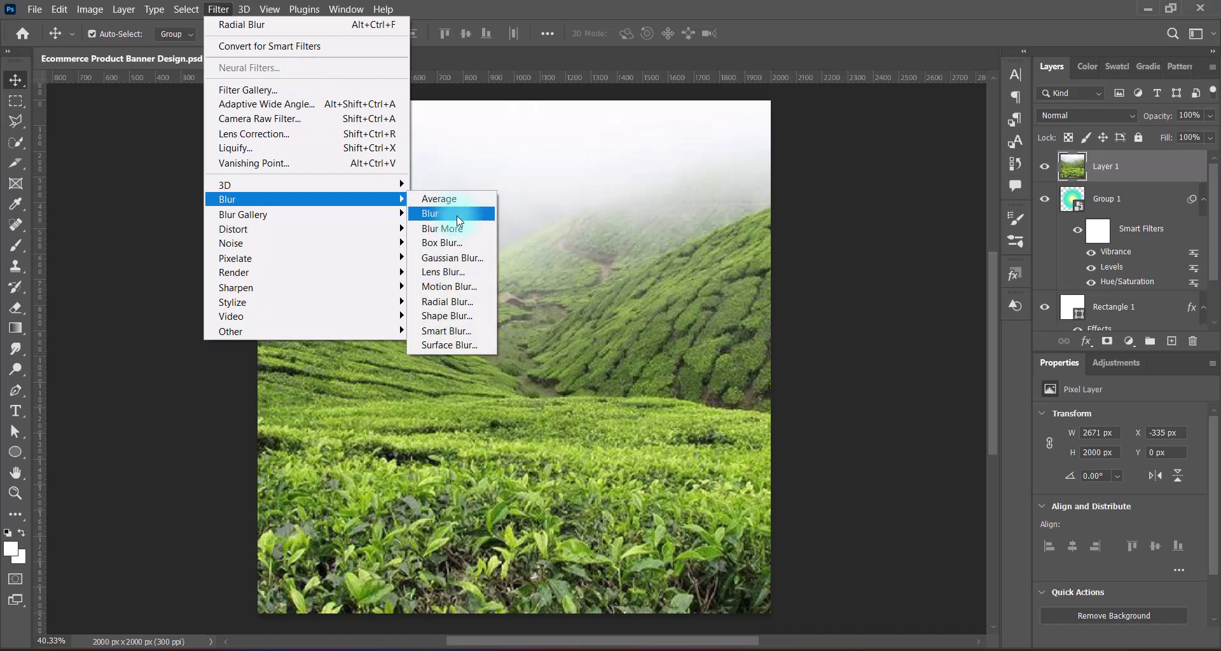
left_click(439, 229)
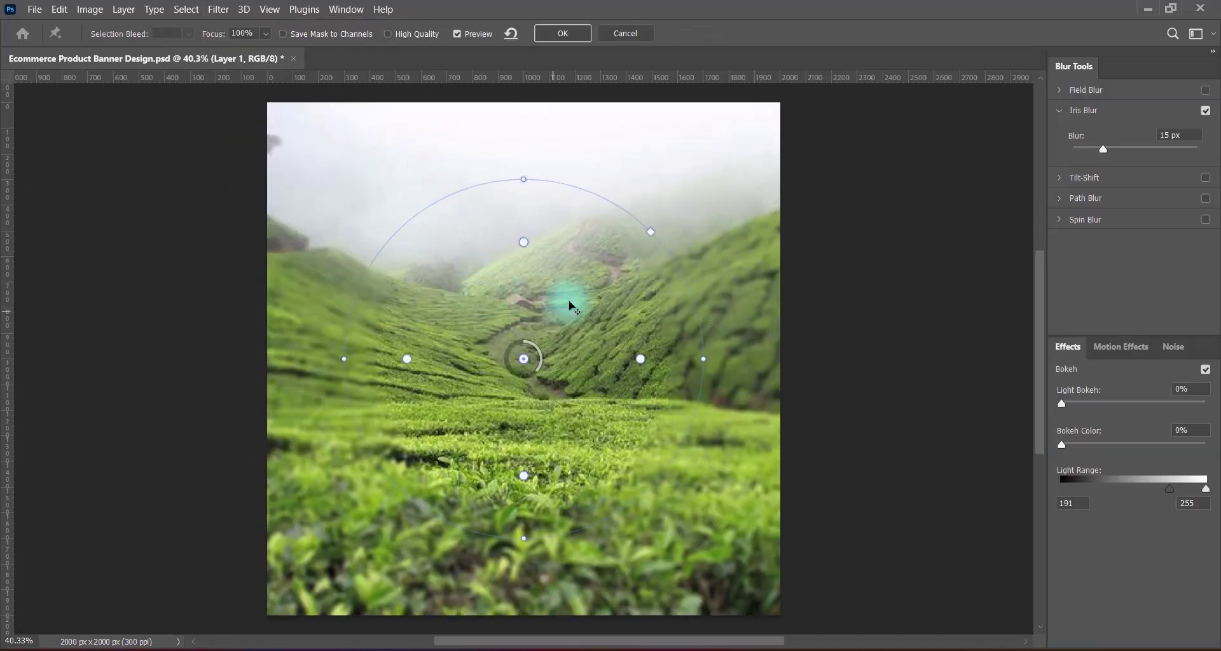
left_click_drag(406, 357, 385, 358)
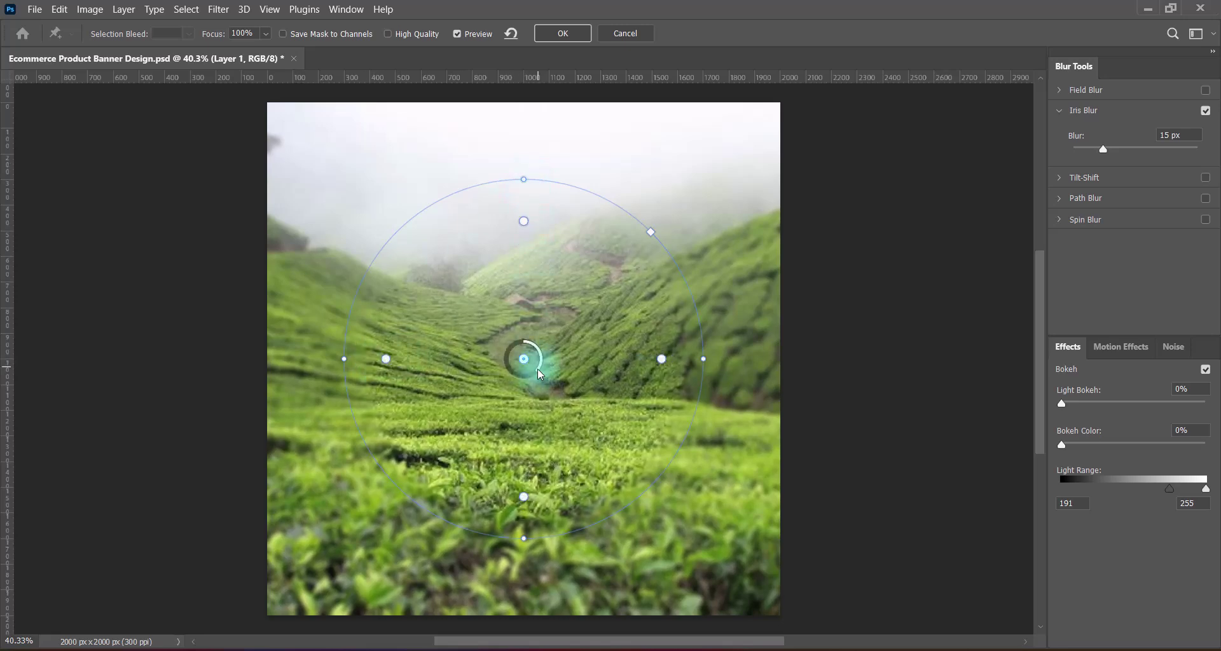
left_click_drag(537, 369, 521, 378)
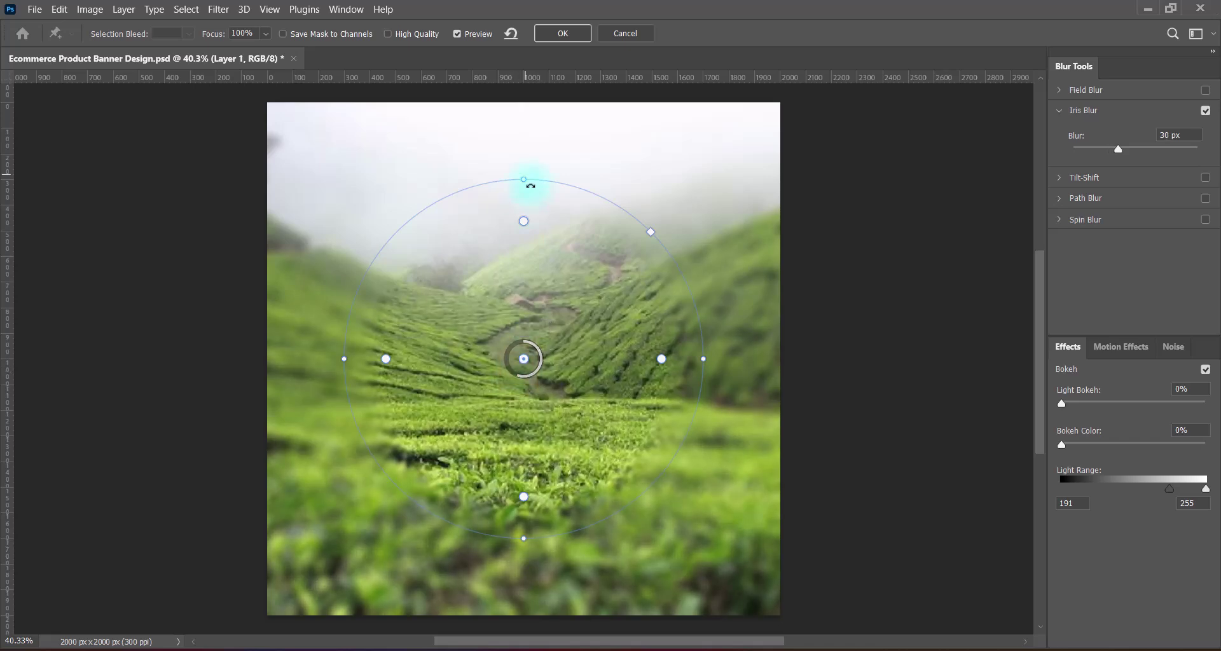
- Stretch the iris blur ellipse to nearly the full canvas height, adjust its width and sharp zone, and apply the blur
mouse_move(523, 496)
left_mouse_down()
mouse_move(520, 507)
mouse_move(533, 494)
left_mouse_up()
left_click(704, 360)
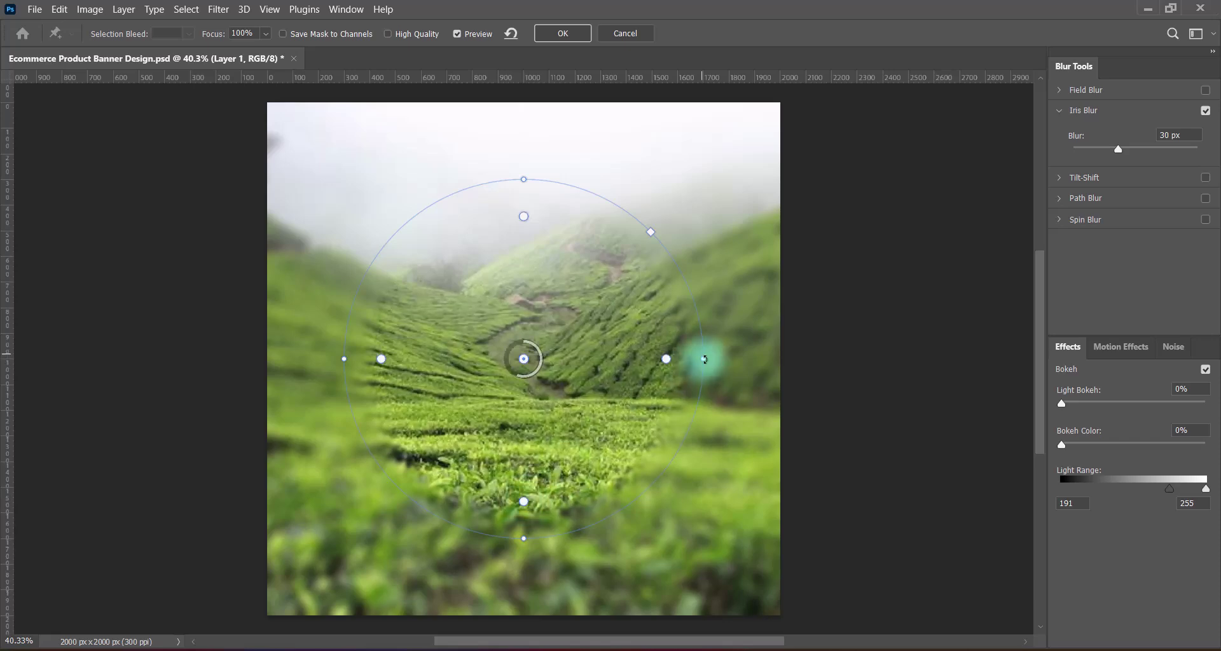
left_click_drag(524, 179, 526, 105)
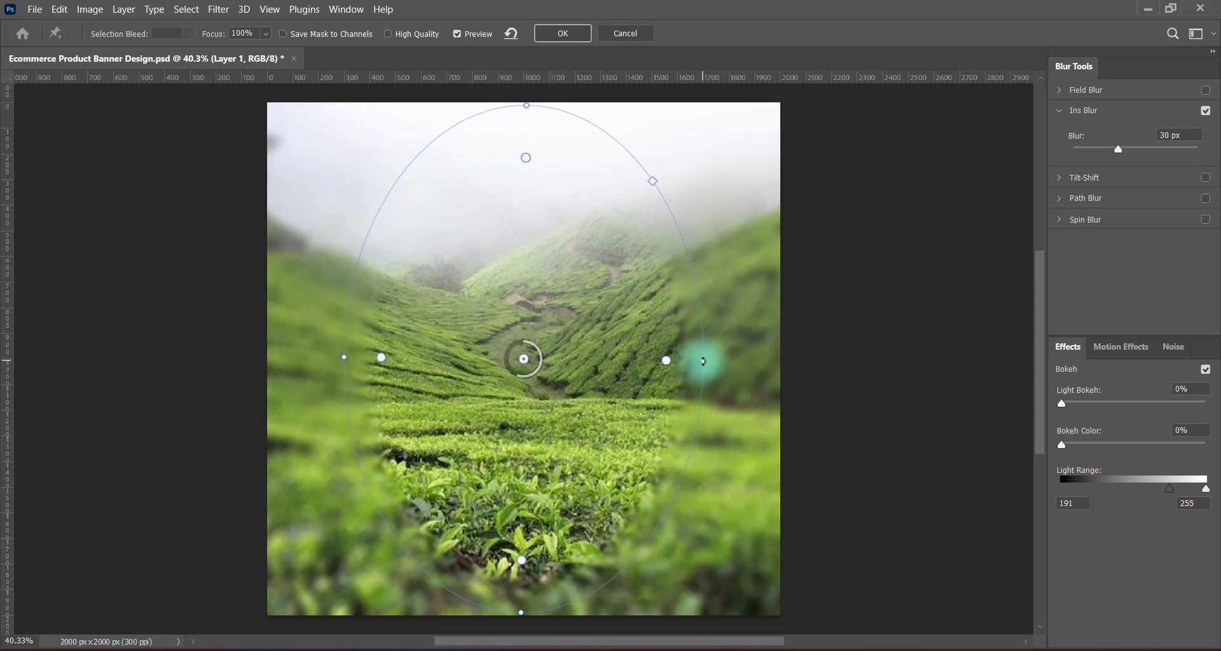
left_click_drag(703, 362, 732, 364)
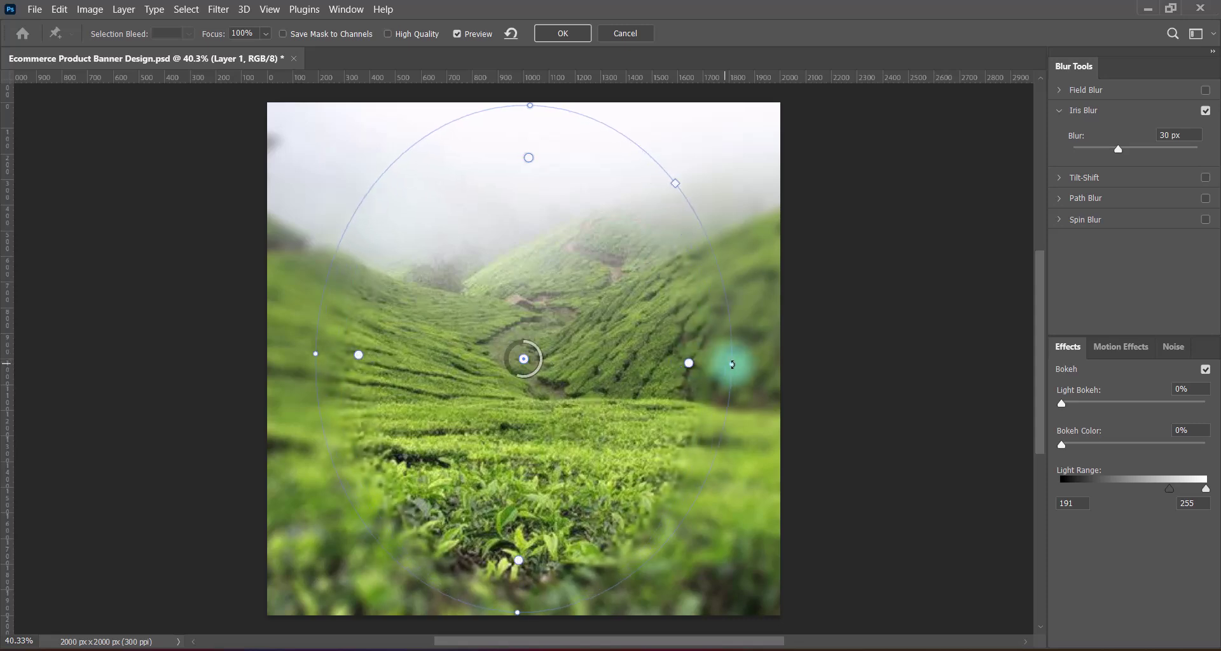
left_click_drag(517, 376, 513, 372)
left_click_drag(687, 363, 658, 353)
left_click(562, 33)
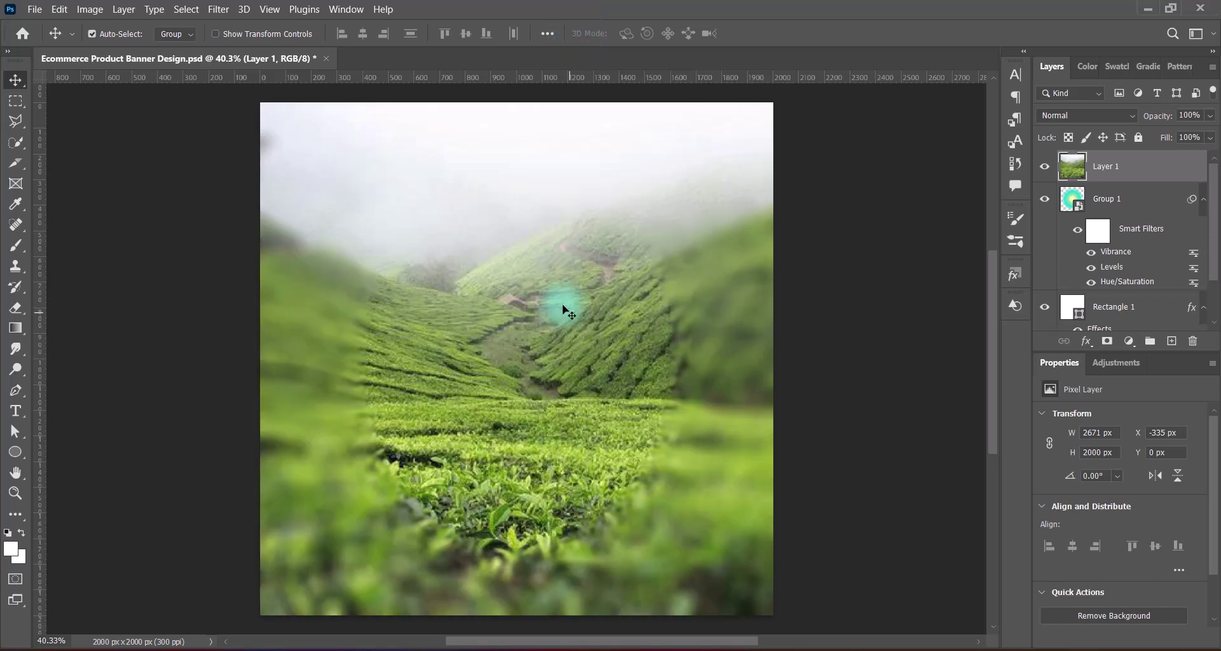
- Apply a Hue/Saturation adjustment with the Increase Saturation preset to the tea-field photo
left_click(89, 9)
mouse_move(114, 43)
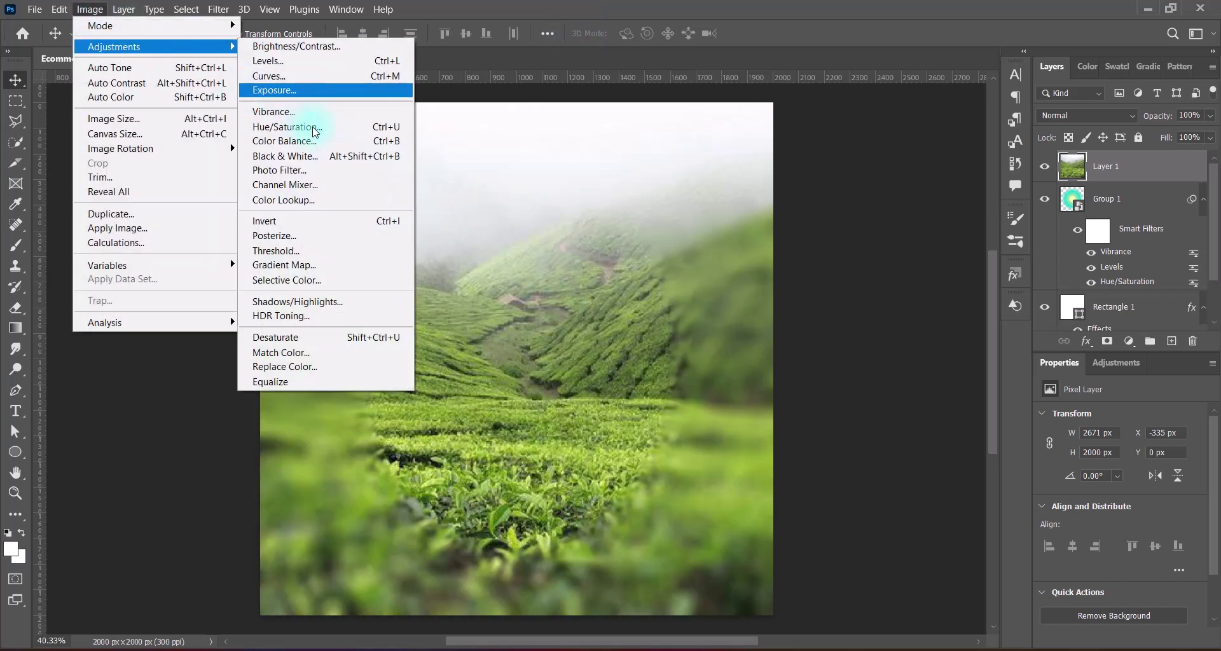
left_click(311, 127)
left_click(909, 108)
left_click(918, 209)
left_click(922, 108)
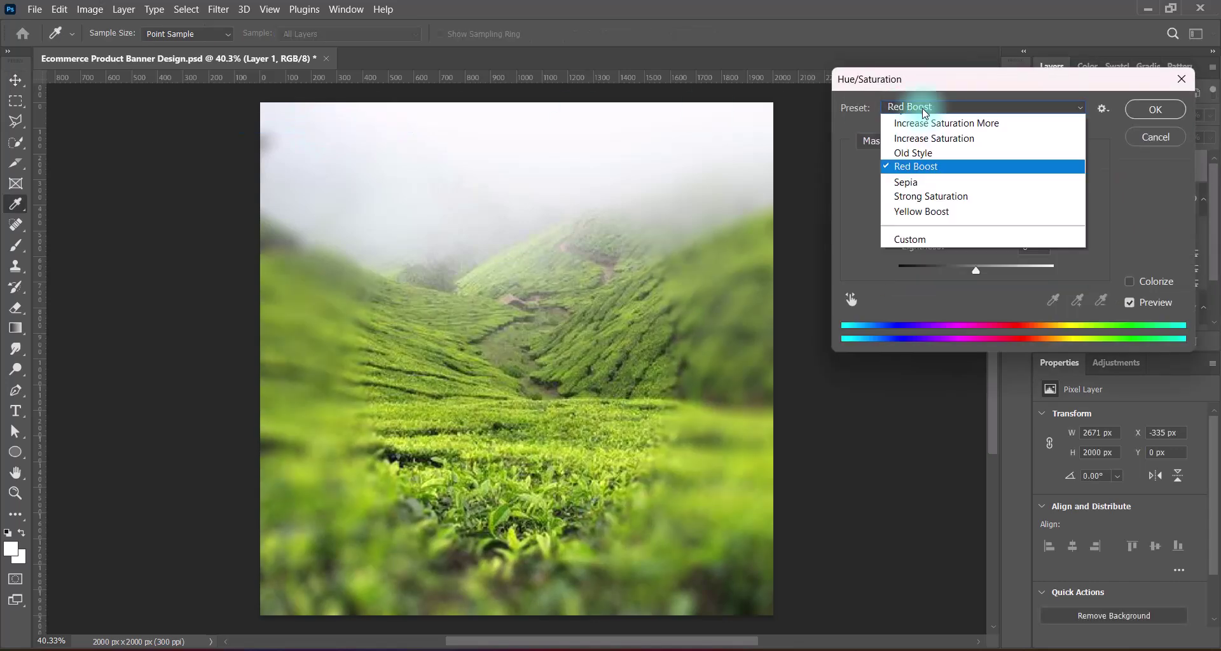
left_click(935, 142)
left_click(1156, 110)
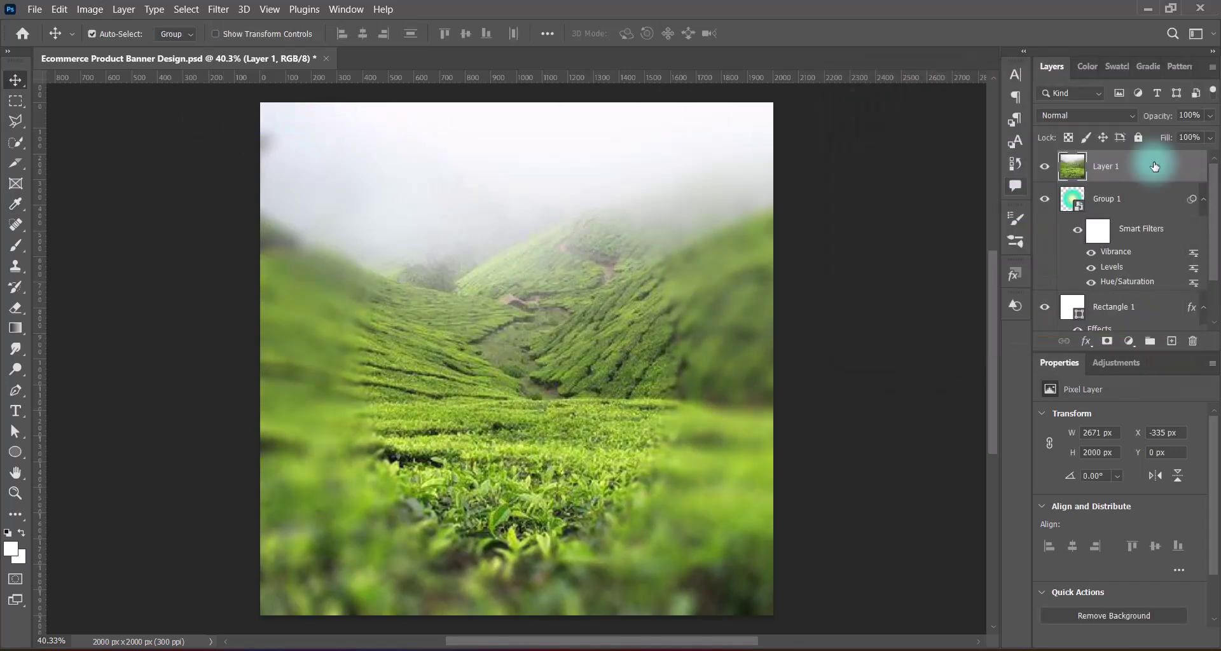
- Place the tea-field layer below Group 1 and apply a Gaussian Blur with a 3-pixel radius to it
left_click_drag(1158, 162, 1150, 280)
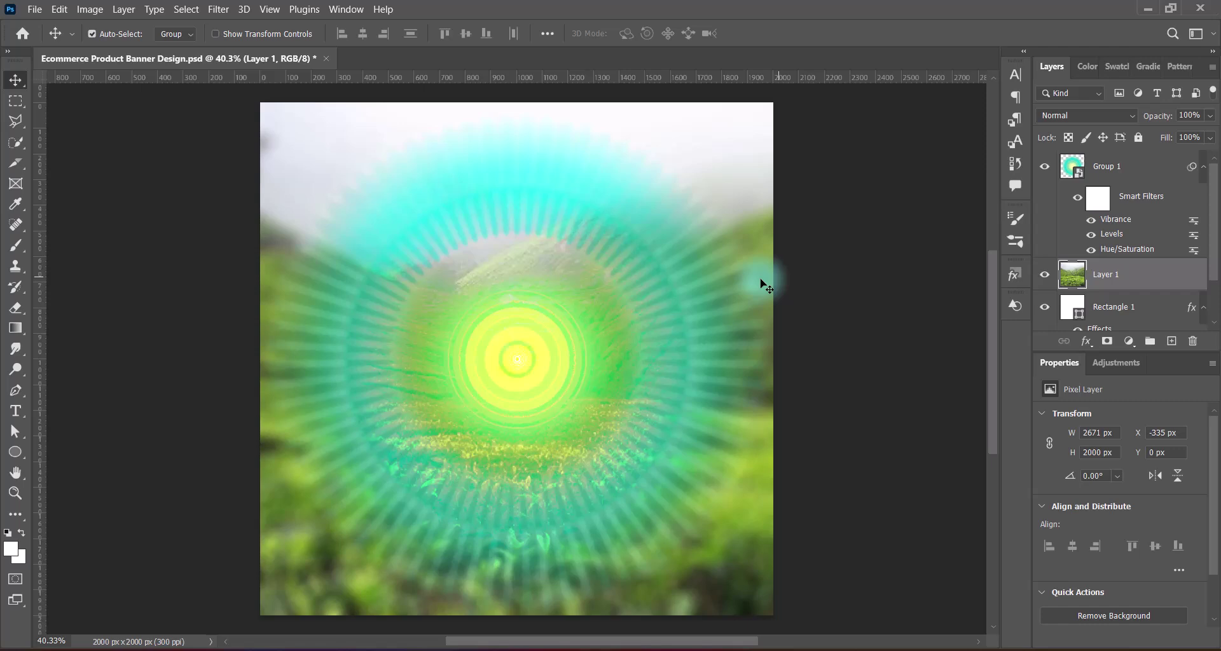
left_click(218, 9)
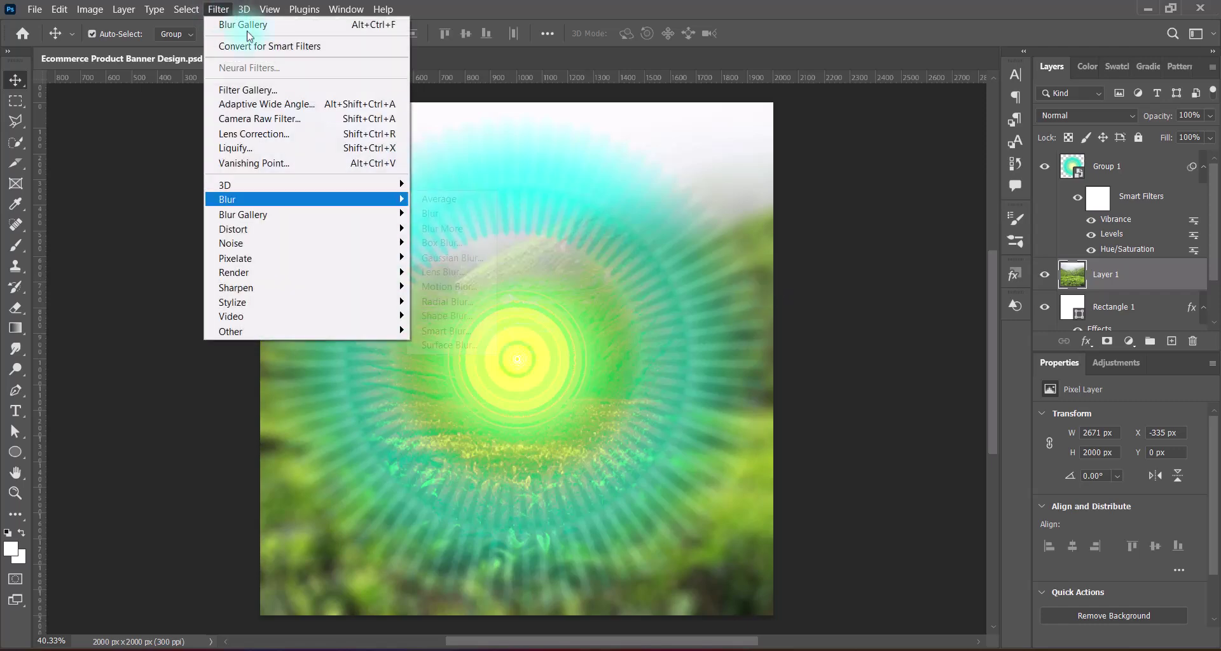
mouse_move(356, 199)
left_click(470, 257)
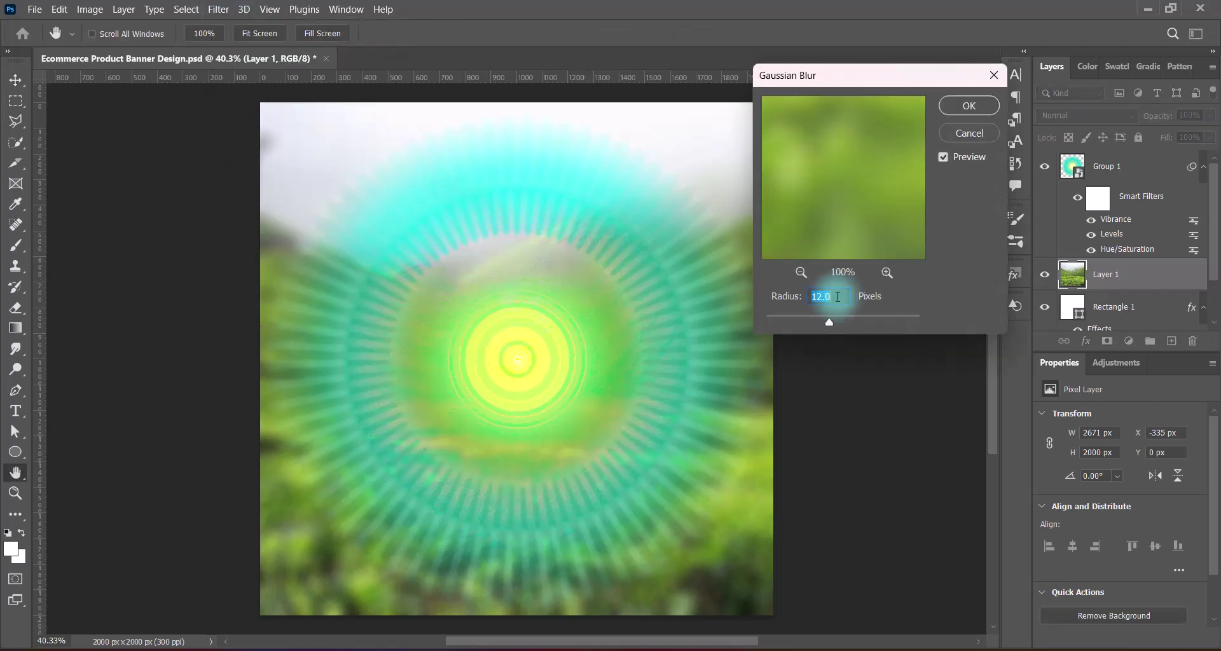
left_click_drag(831, 297, 771, 298)
type("3")
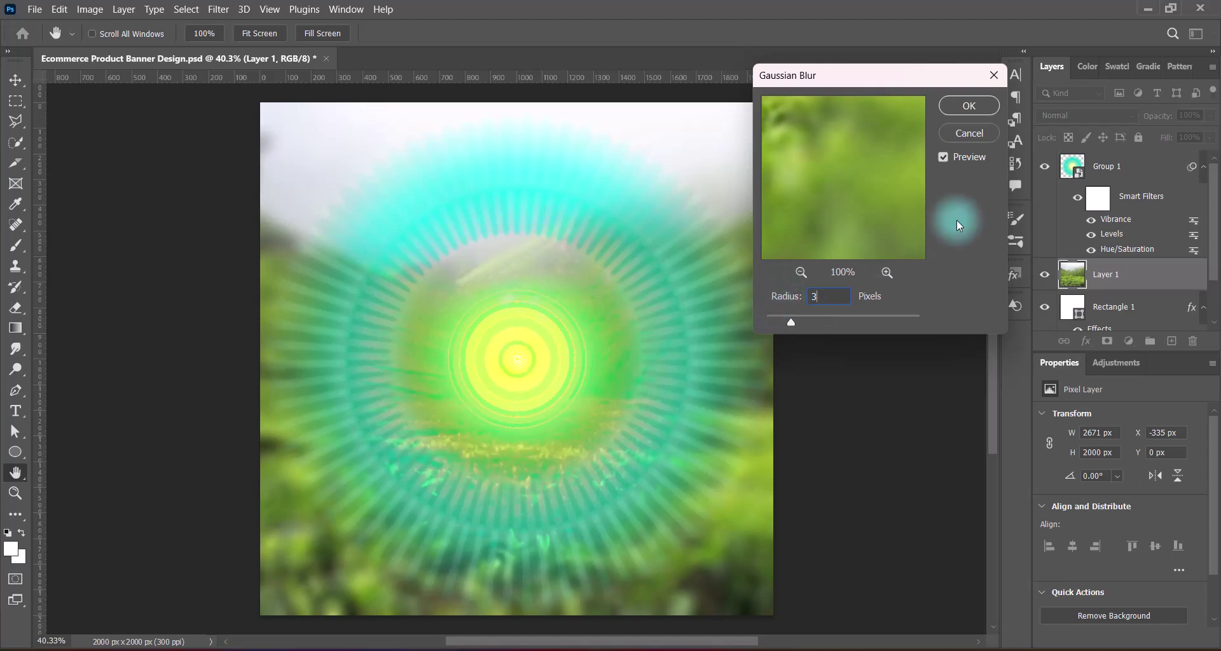
left_click(979, 104)
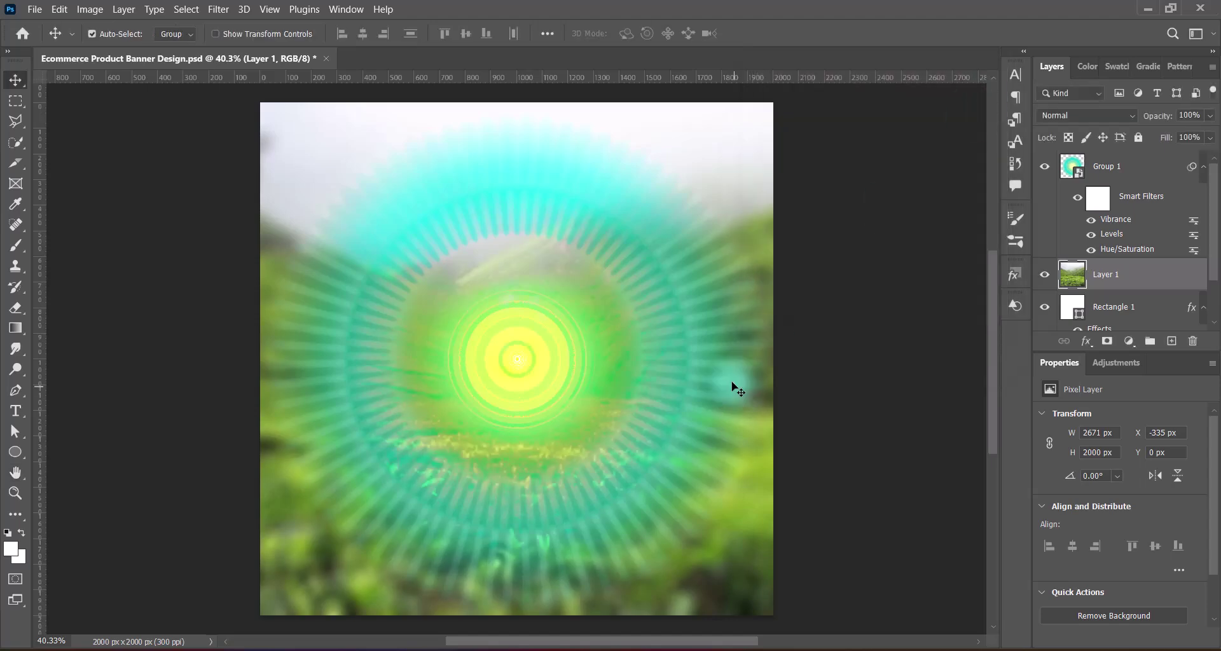
- Try out different blend modes on the tea-field layer and set it to Hard Light
left_click(1124, 112)
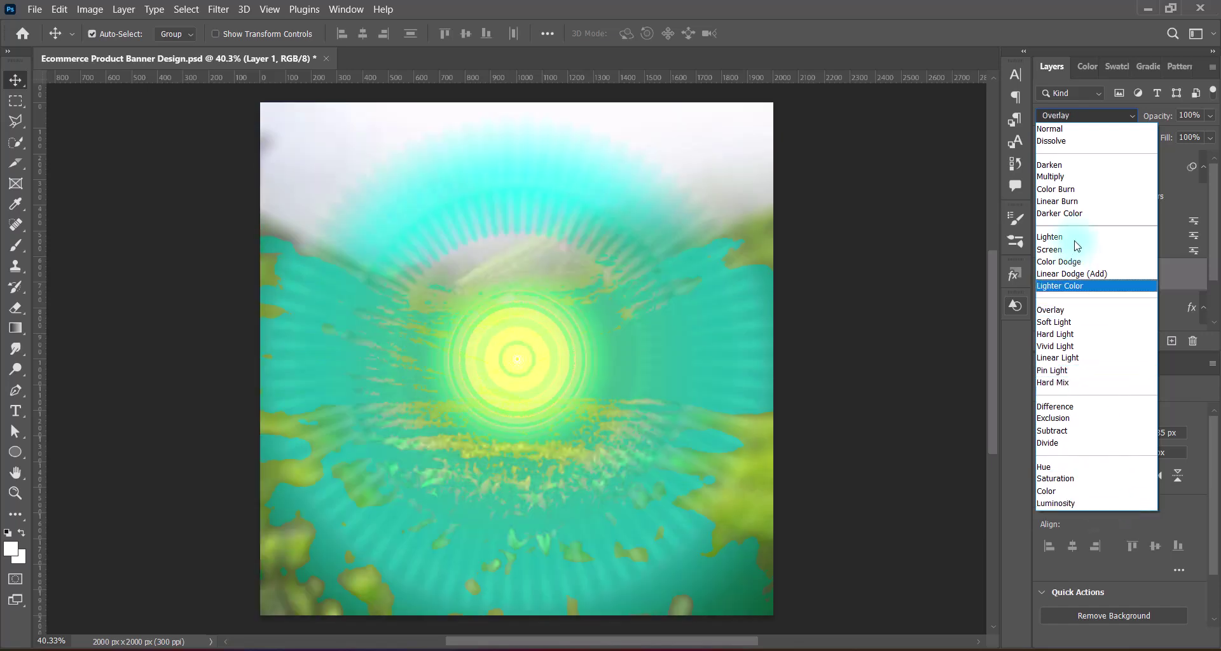
key("Down")
key("Down")
key("Down")
key("Down")
key("Down")
key("Down")
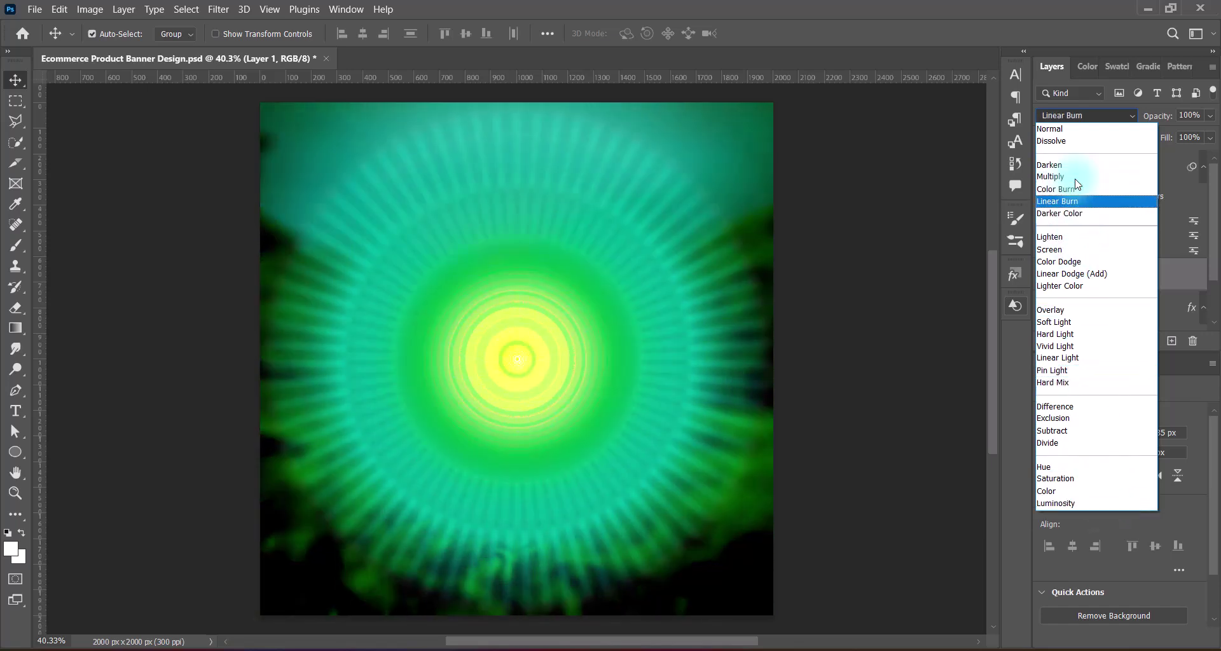
key("Down")
key("Down")
key("Down")
key("Down")
key("Down")
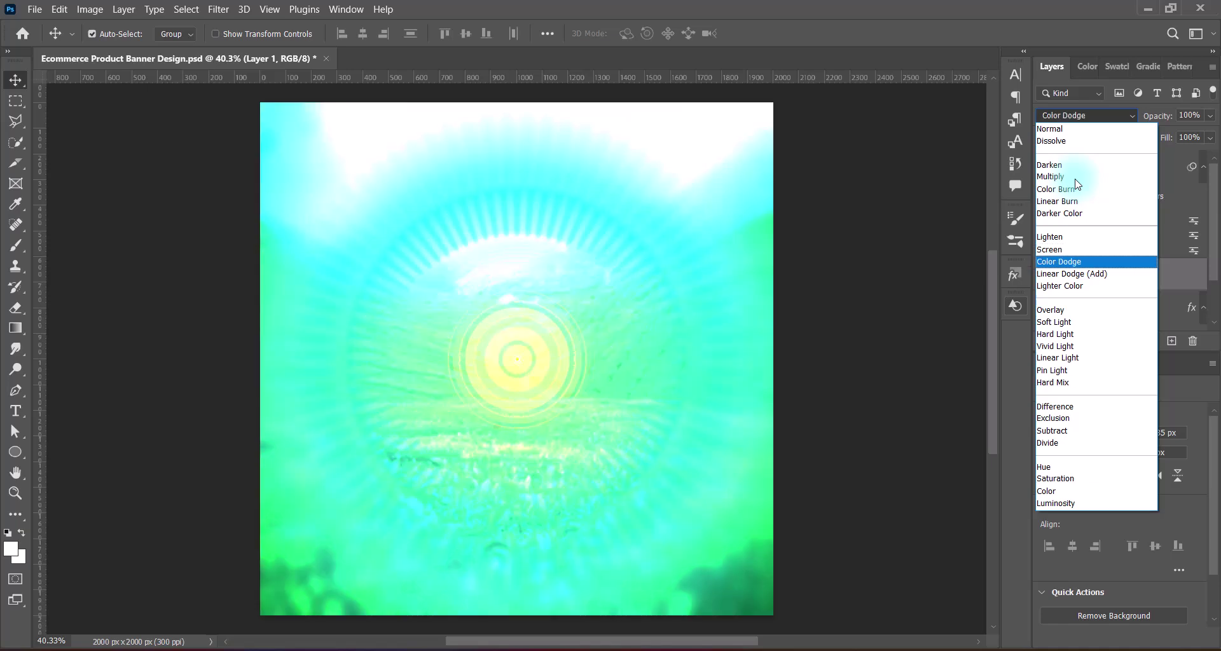
key("Down")
key("Down")
key("Down")
key("Down")
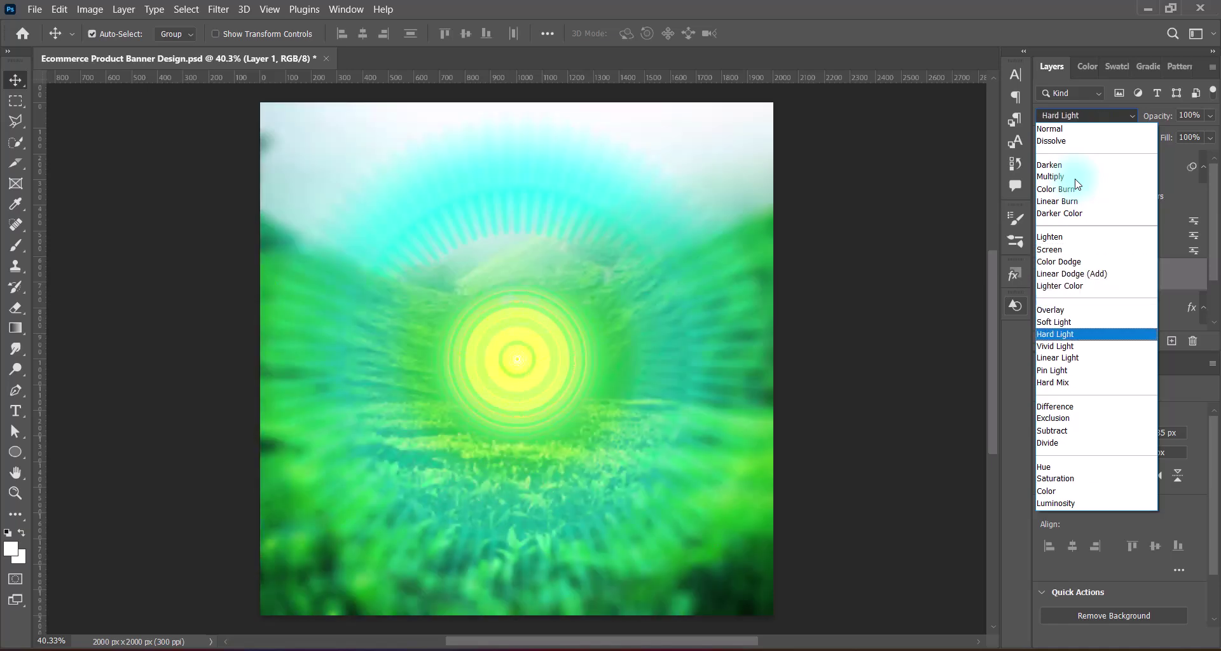
key("Up")
key("Up")
key("Up")
key("Up")
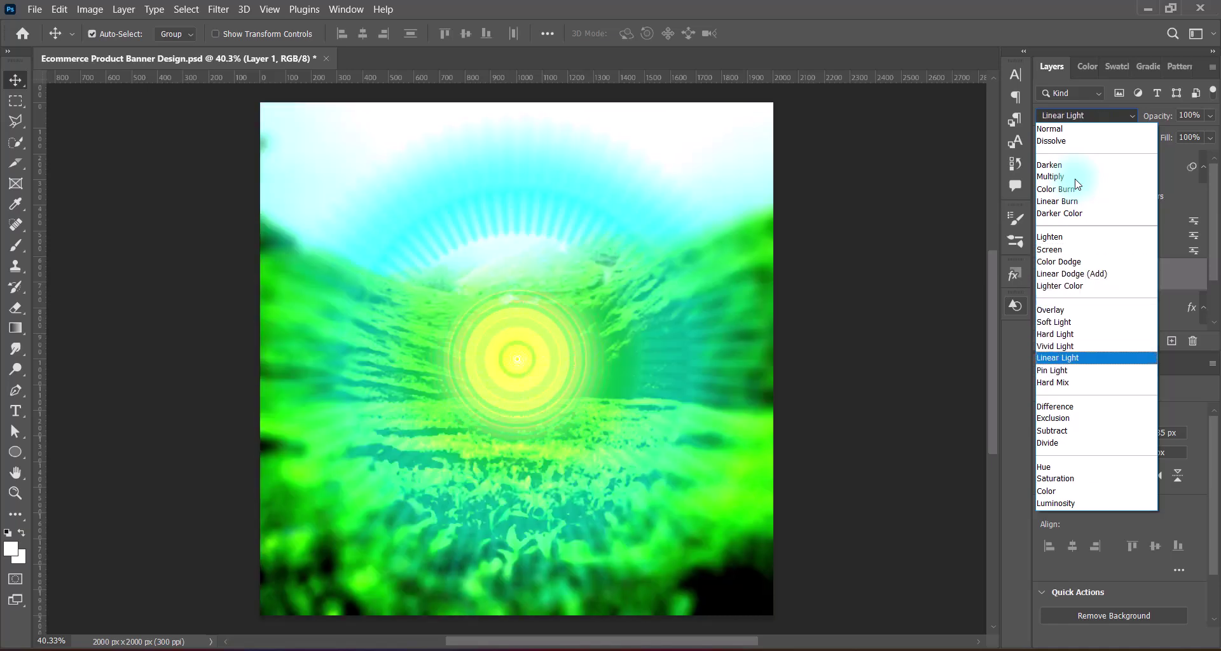
key("Down")
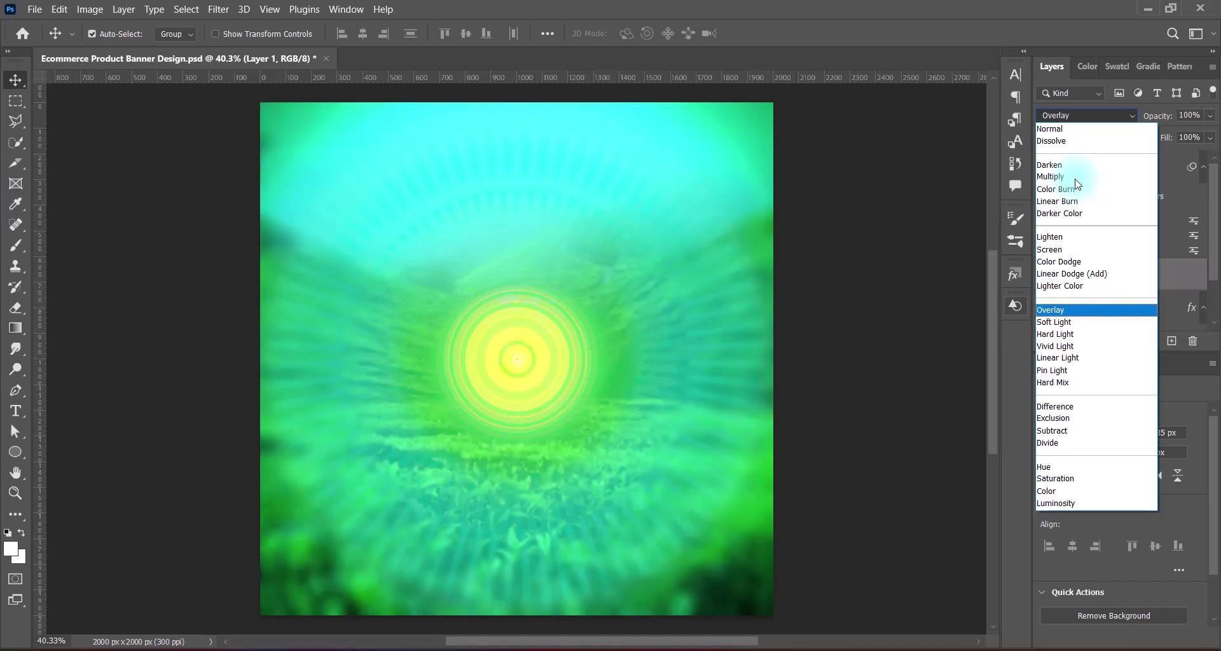
key("Up")
key("Down")
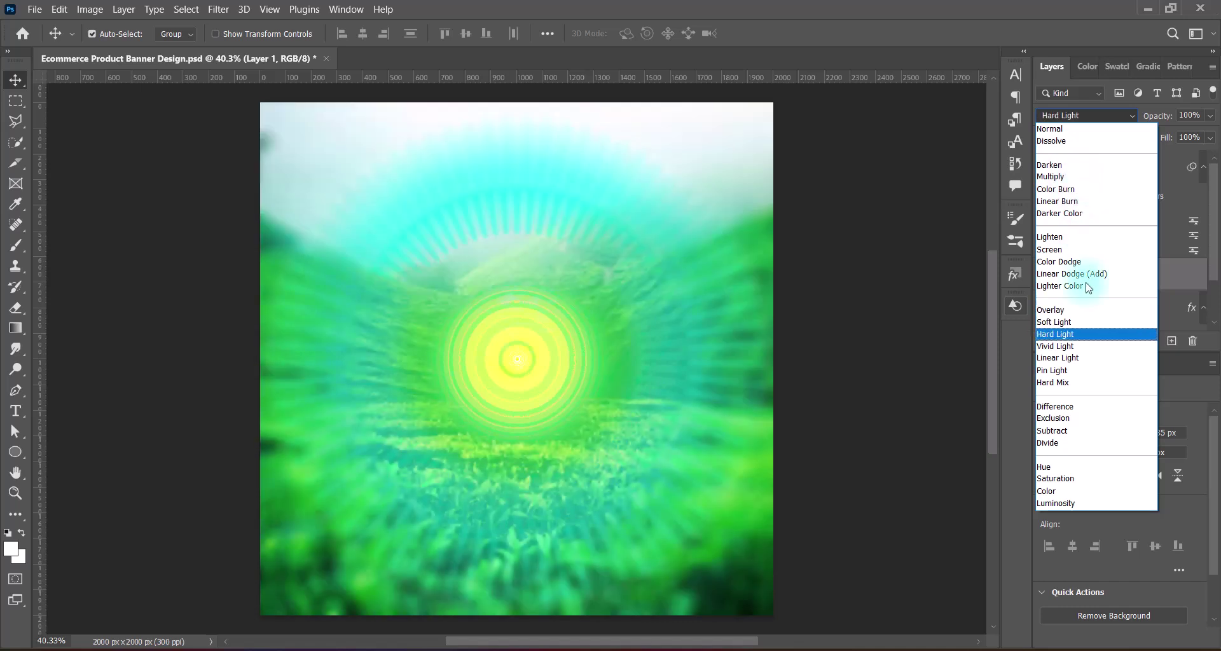
left_click(813, 366)
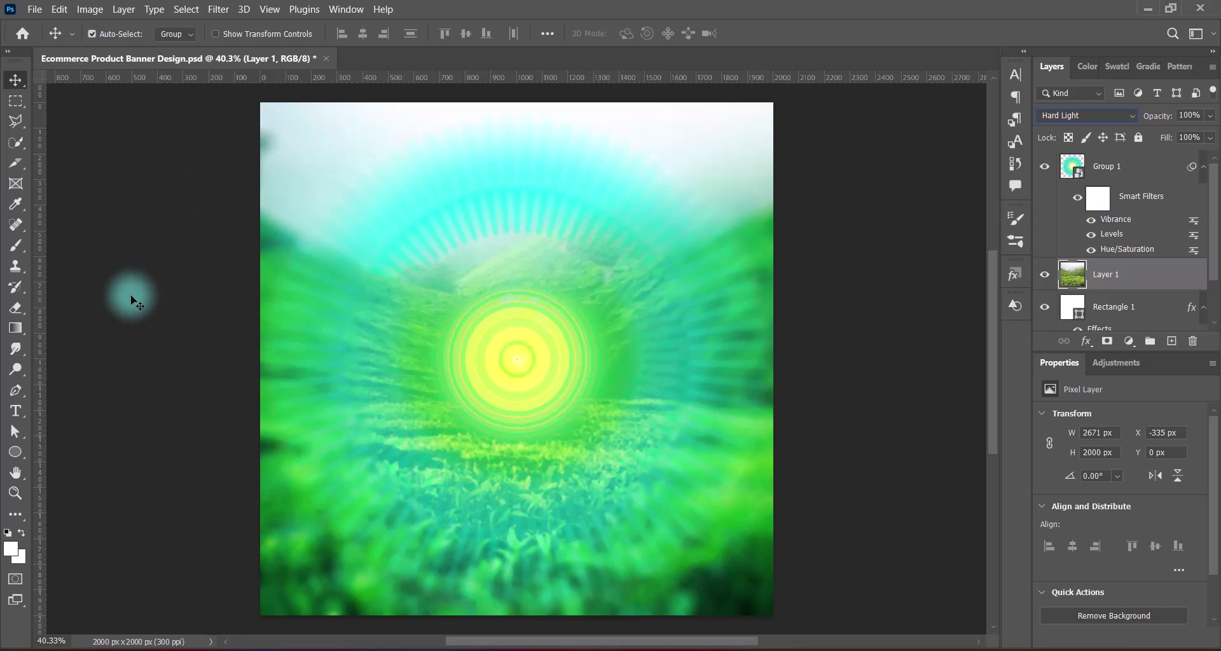
- Erase the centre of the tea-field photo around the glowing circle with a soft 1600 px eraser
left_click(29, 308)
left_click(63, 306)
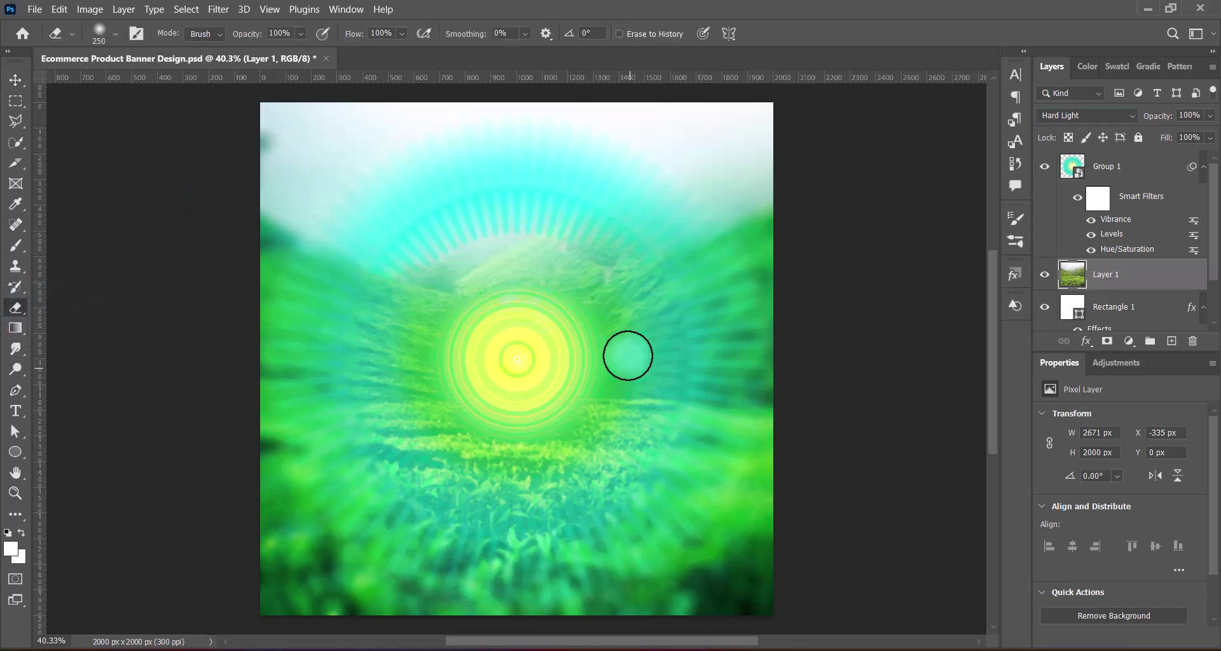
key("bracketright")
key("bracketright")
key("bracketright")
key("bracketright")
key("bracketright")
key("bracketright")
key("bracketright")
key("bracketright")
key("bracketright")
key("bracketright")
key("bracketright")
key("bracketright")
key("bracketright")
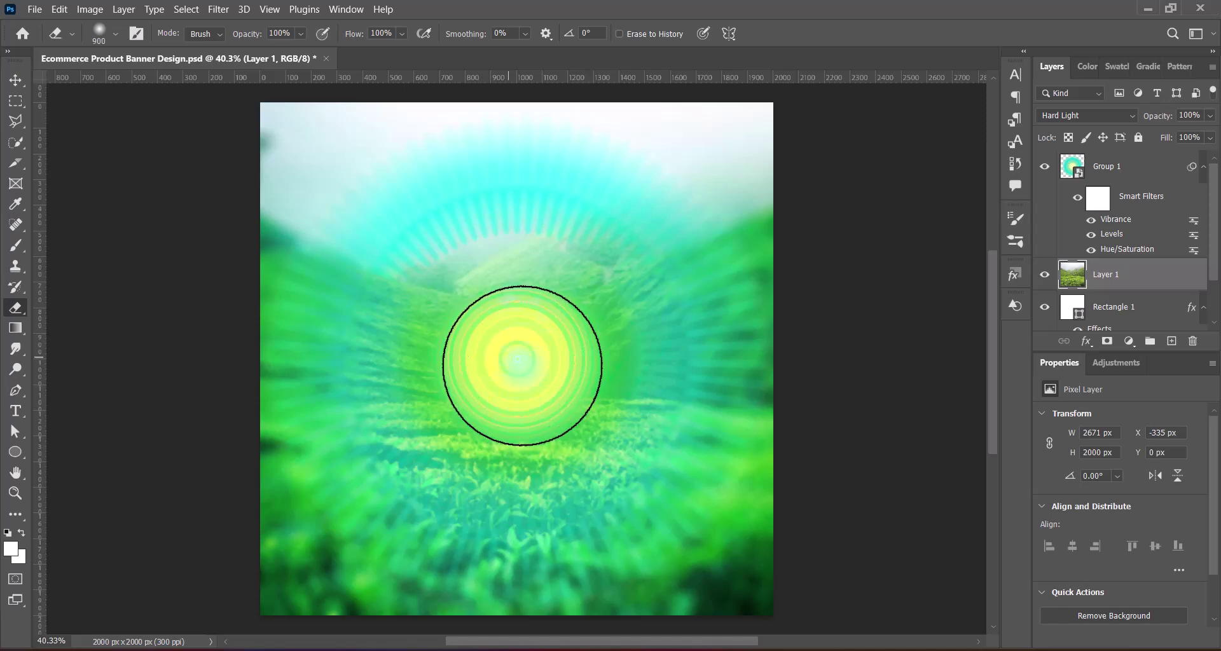
key("bracketright")
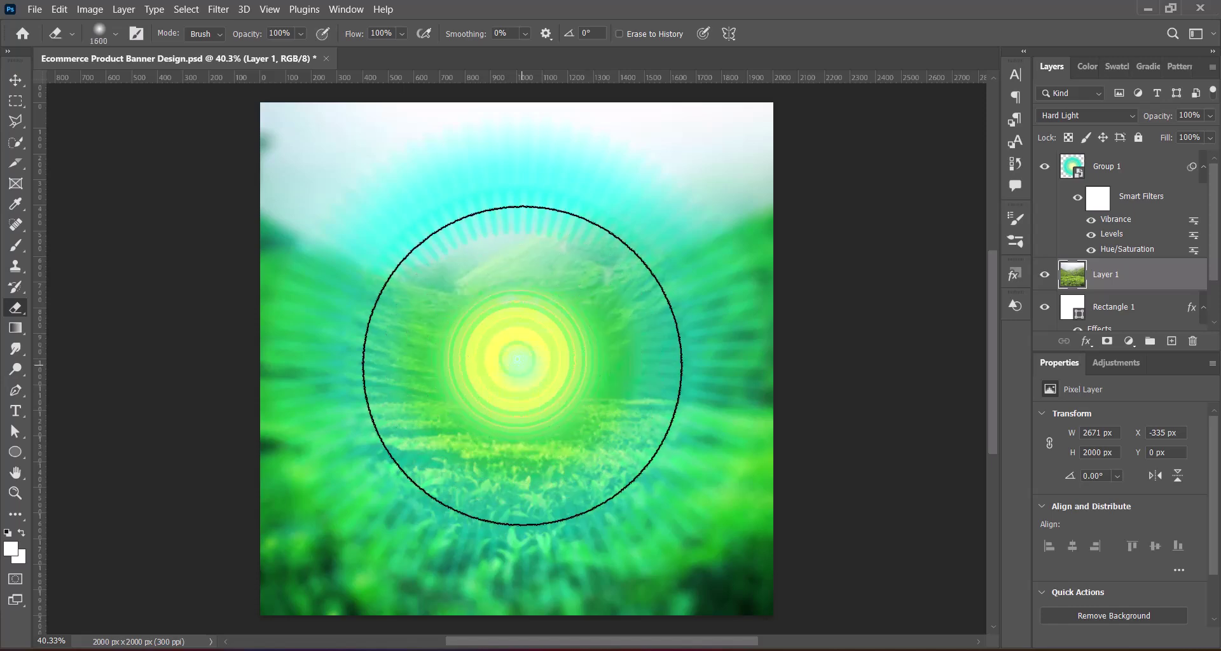
left_click(522, 366)
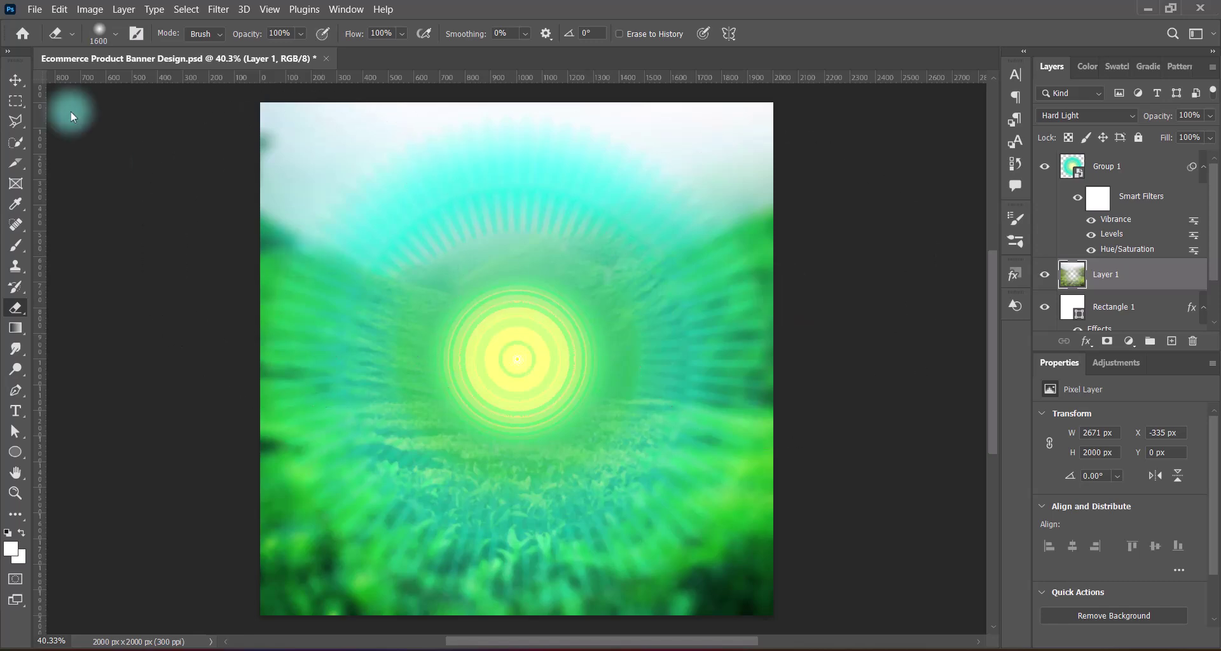
- Lower the opacity of the tea-field layer to 75%
left_click(16, 80)
left_click(1209, 115)
left_click_drag(1209, 138, 1196, 142)
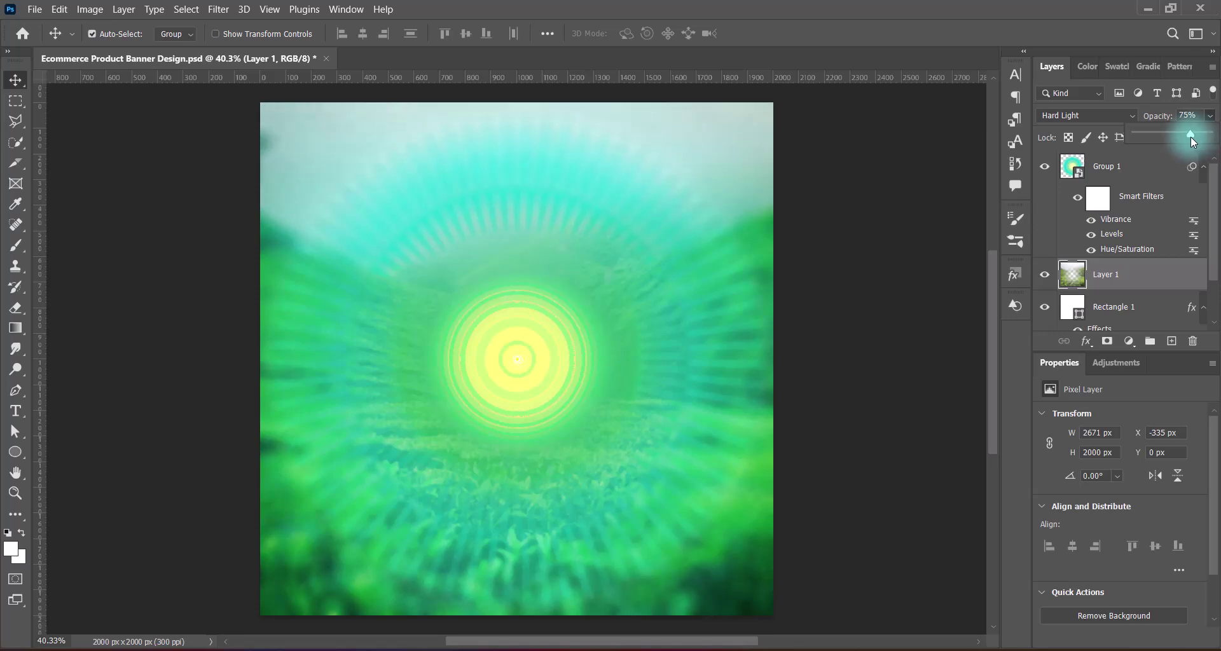
- Compare blend modes on the Group 1 circles layer and set it to Luminosity
left_click(1182, 164)
left_click(1127, 117)
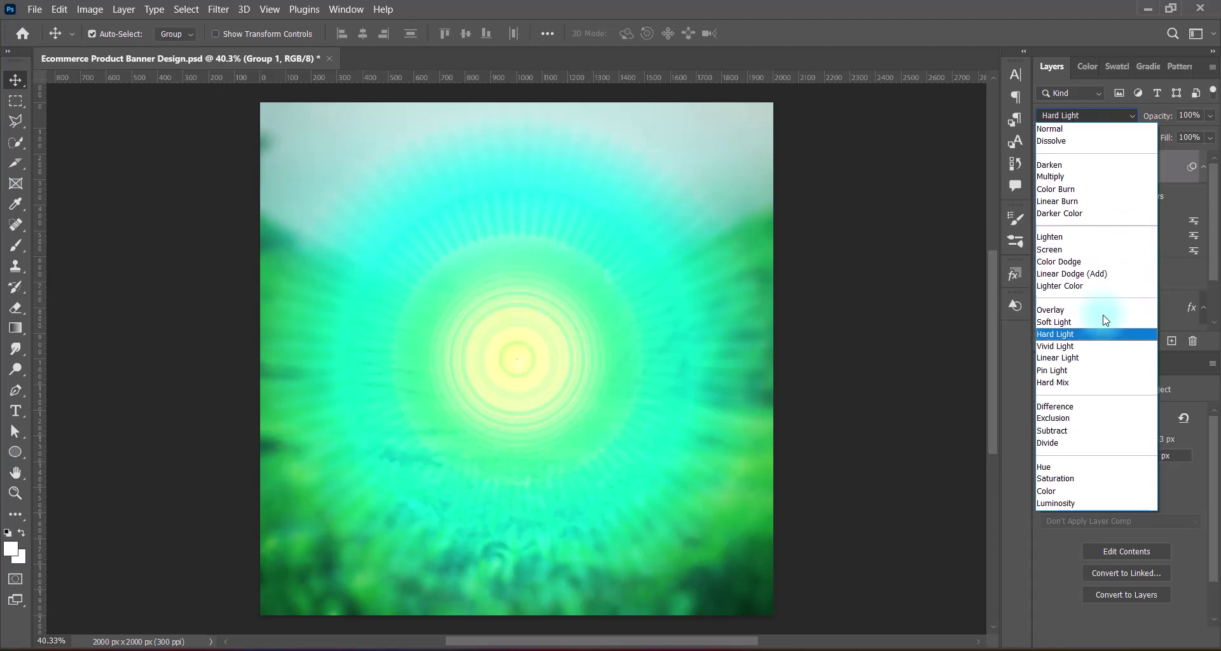
key("Down")
key("Down")
key("Down")
key("Down")
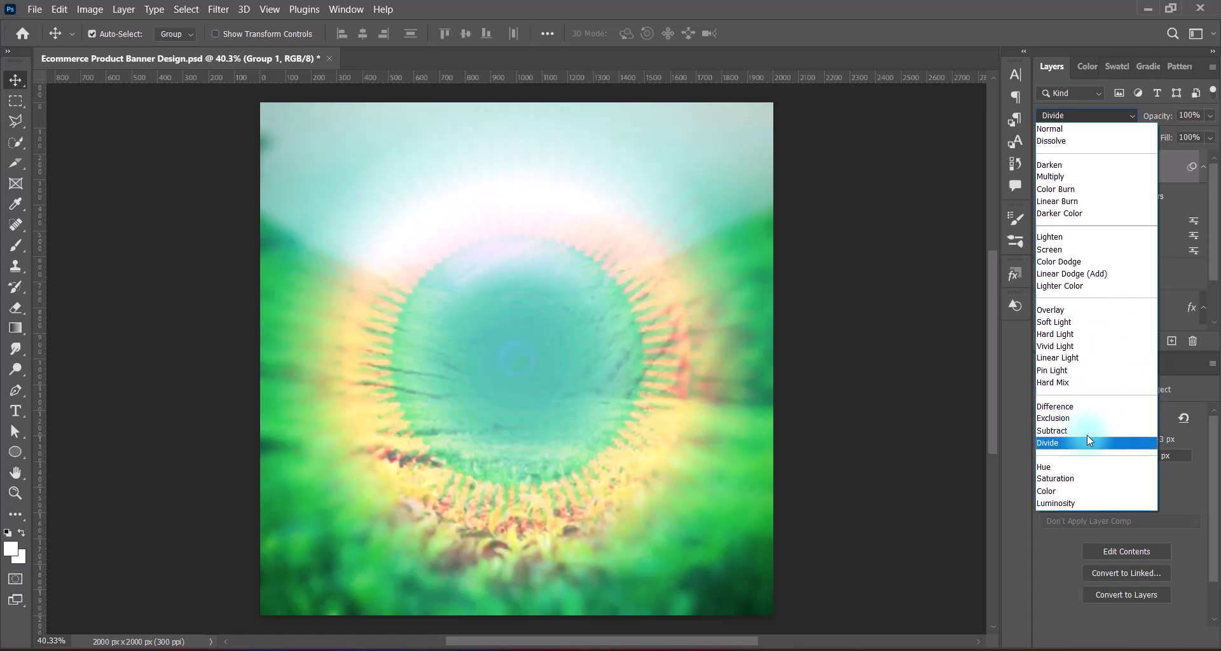
key("Down")
key("Down")
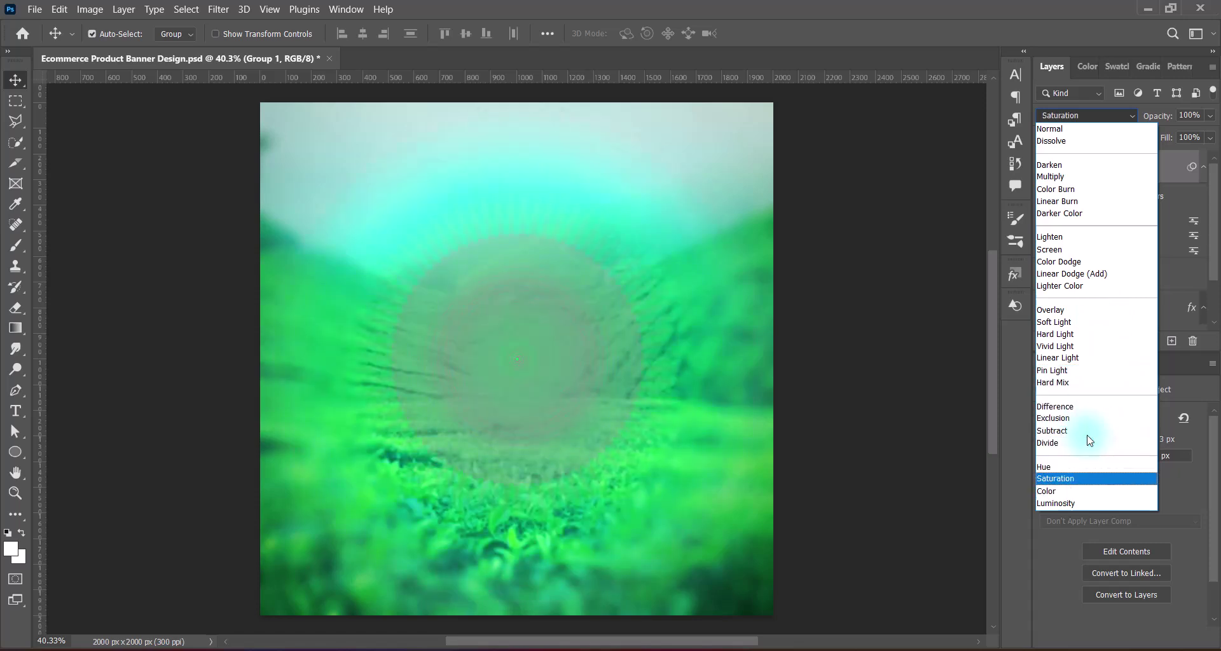
key("Down")
key("Down")
key("Up")
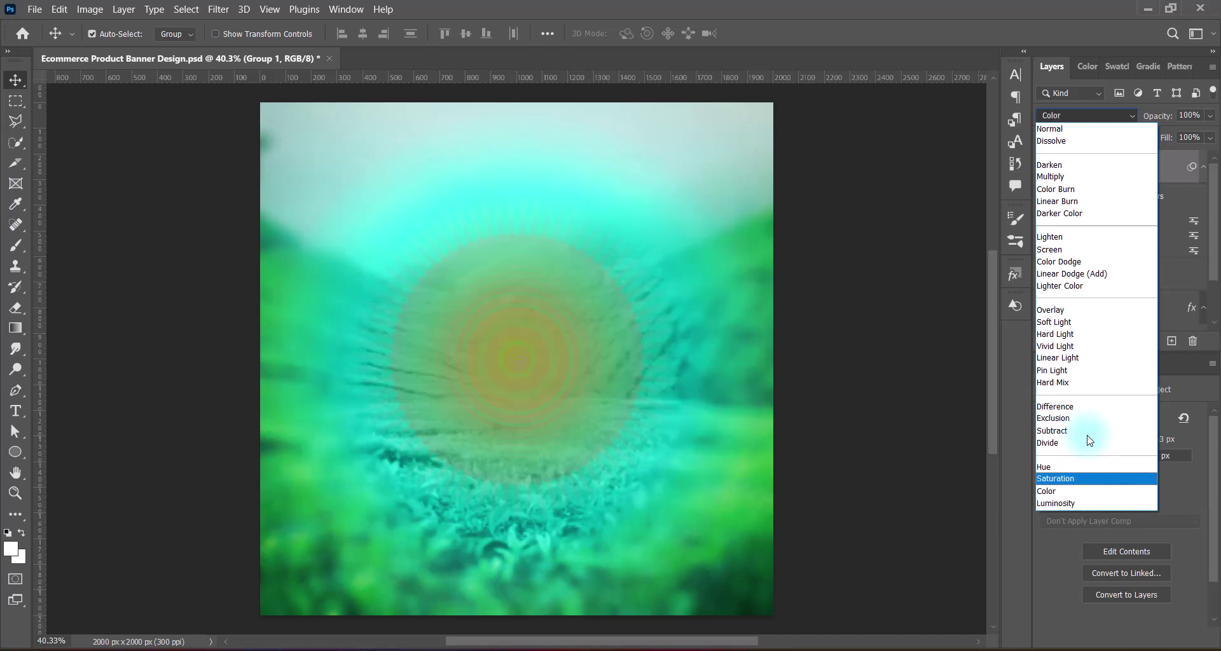
key("Down")
key("Down")
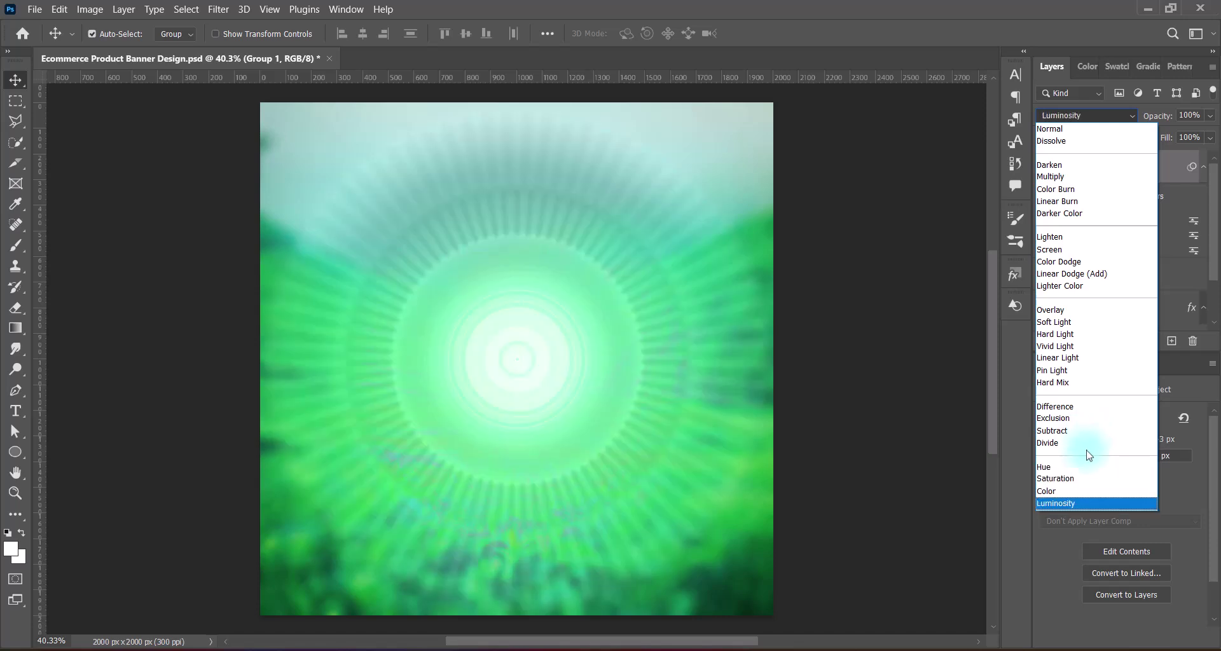
key("Return")
- Set the tea-field layer's opacity to 100%
left_click(1119, 274)
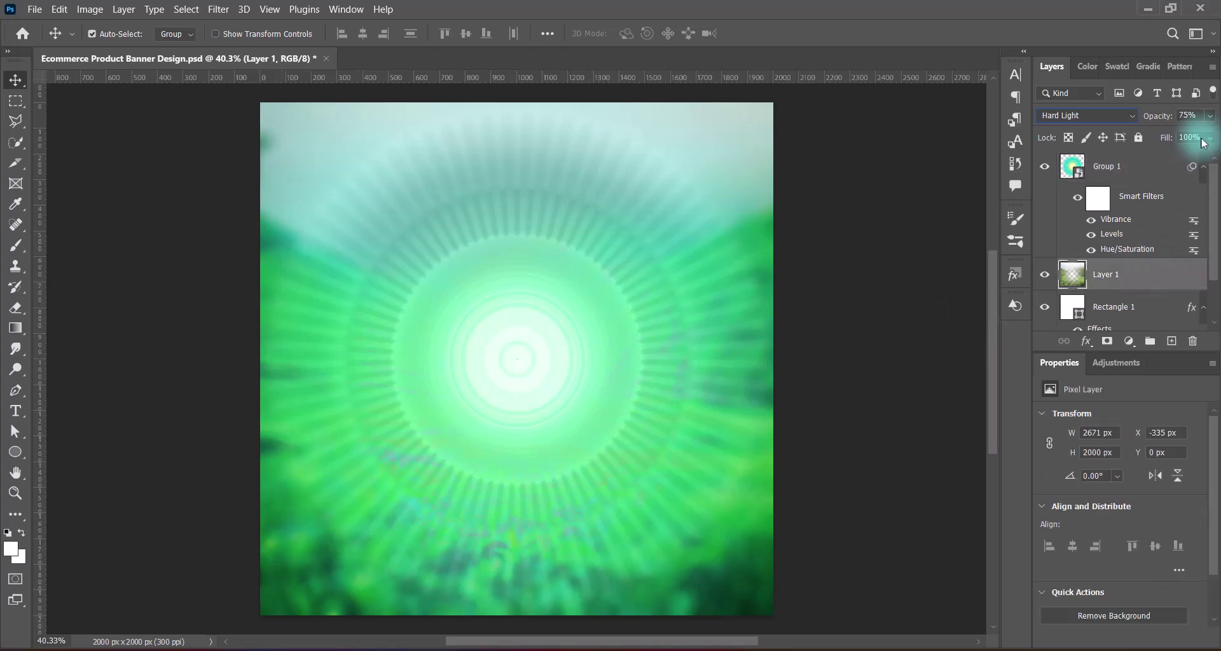
left_click(1210, 116)
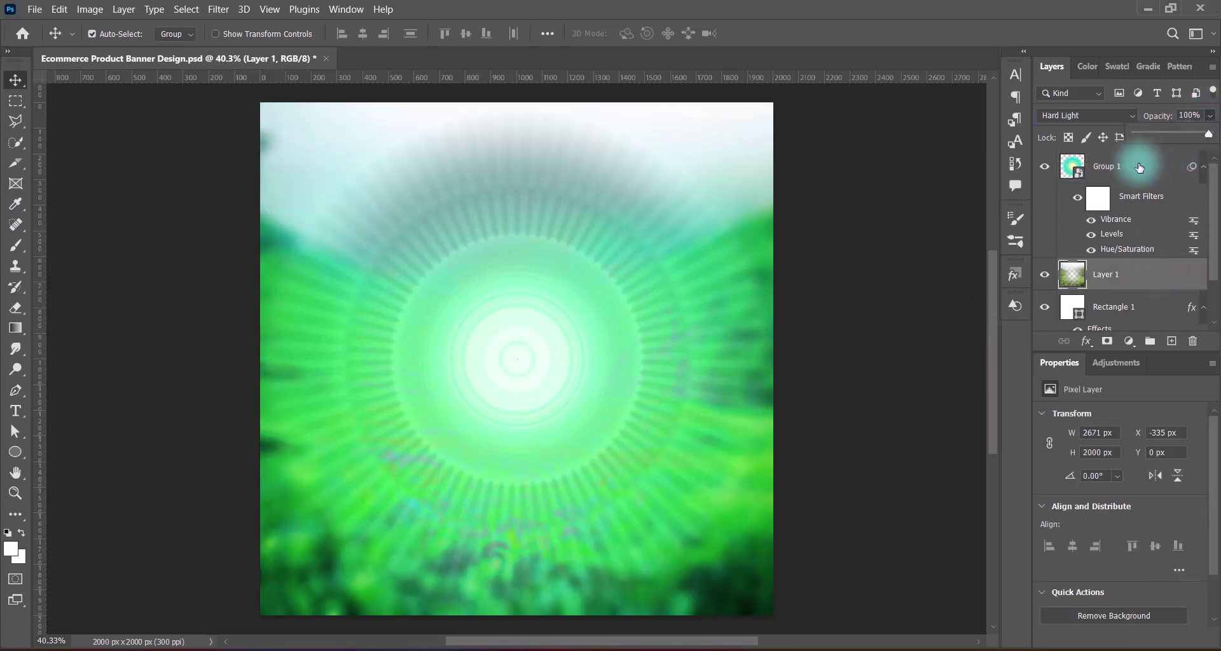
- Enlarge the Group 1 circles from their centre to about 2119 × 2119 px and save the document
left_click(1109, 166)
key("ctrl+t")
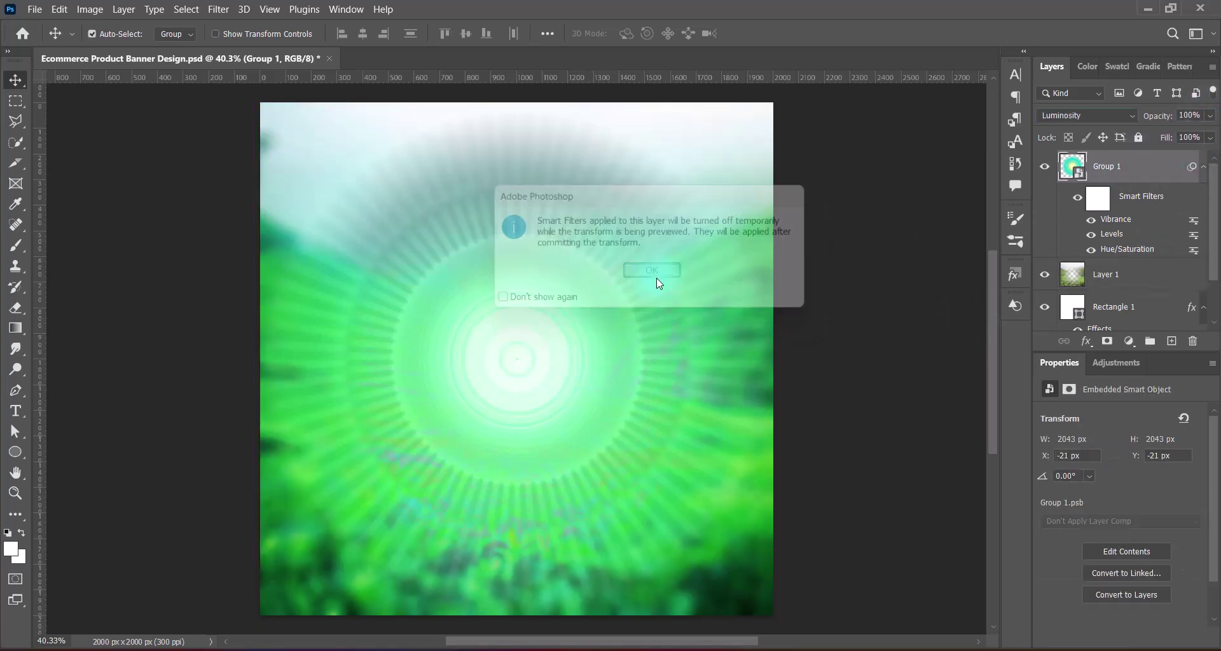
left_click(656, 277)
left_click_drag(838, 360, 849, 360)
left_click_drag(196, 359, 186, 358)
double_click(534, 371)
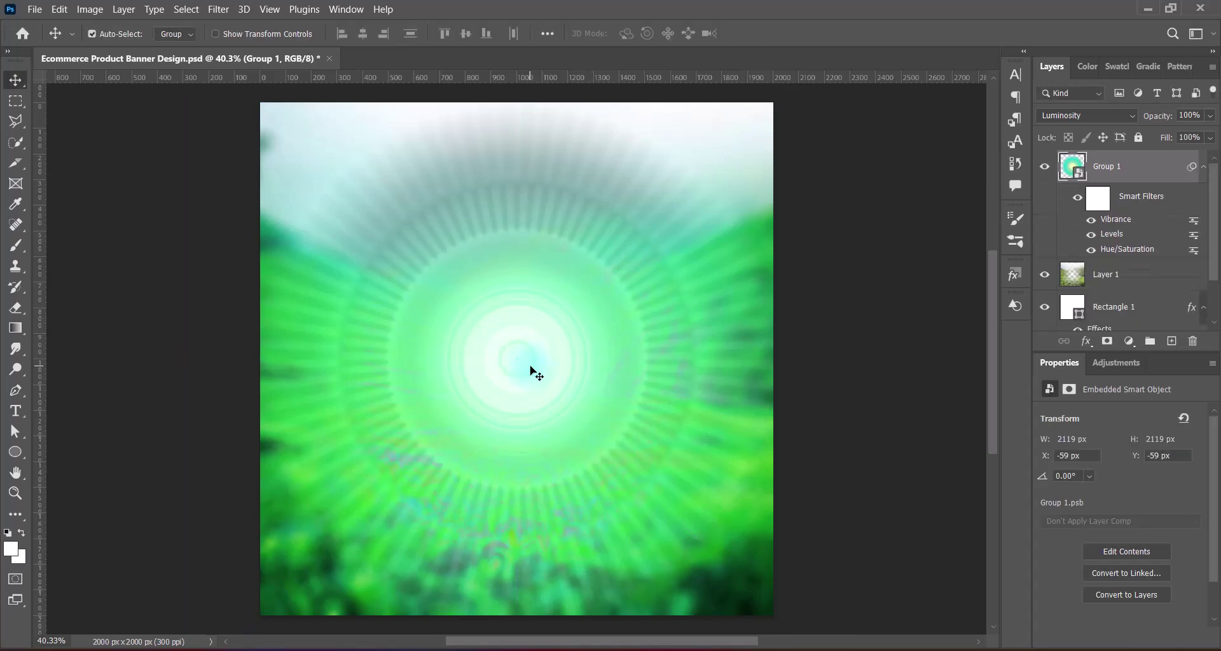
key("ctrl+s")
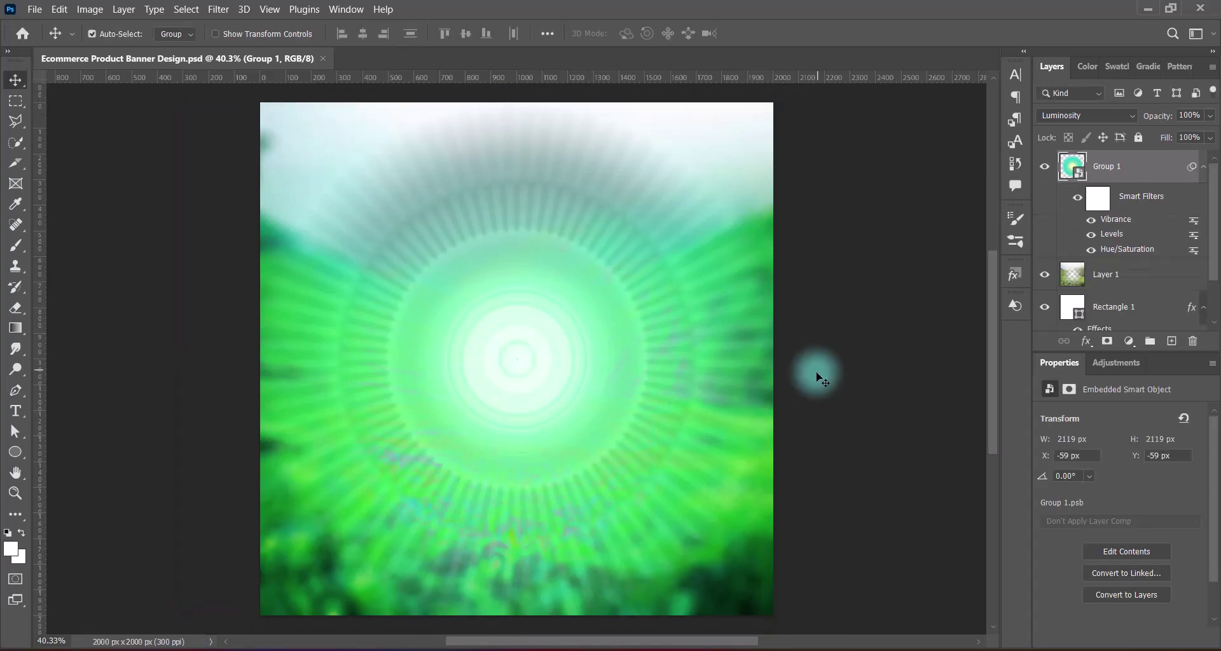
- Try erasing the sky across the top of the tea-field layer with a soft 1600 px eraser, reverting the stroke
left_click(1126, 280)
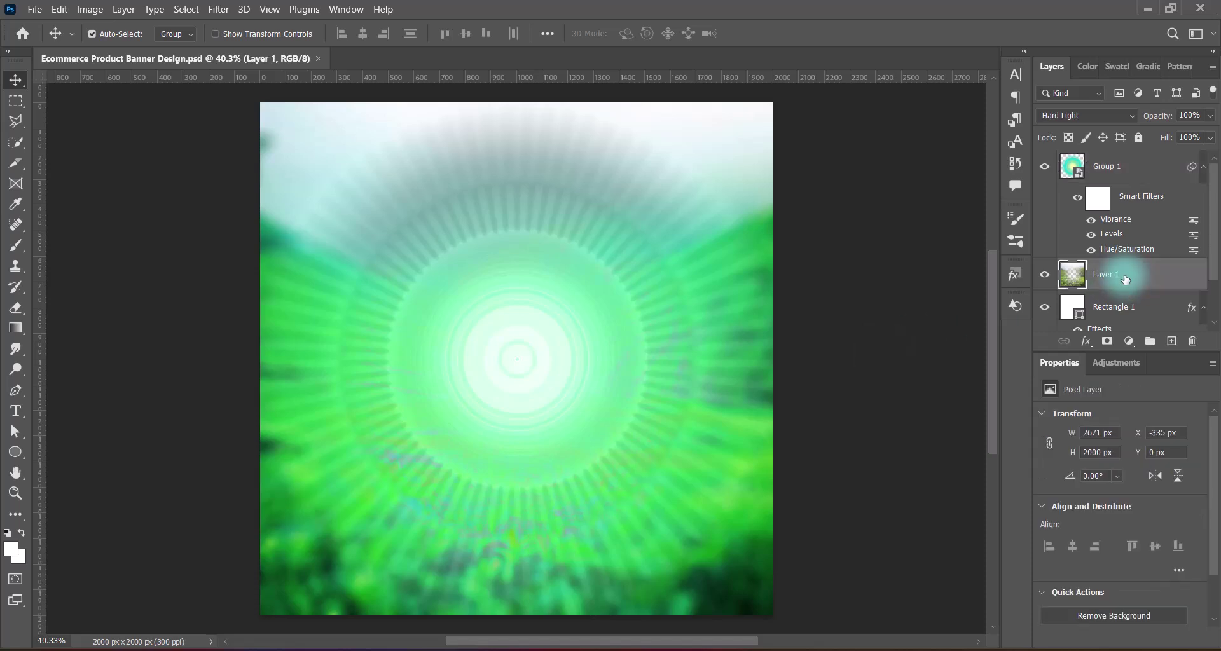
left_click(16, 307)
scroll(334, 199, "up", 3)
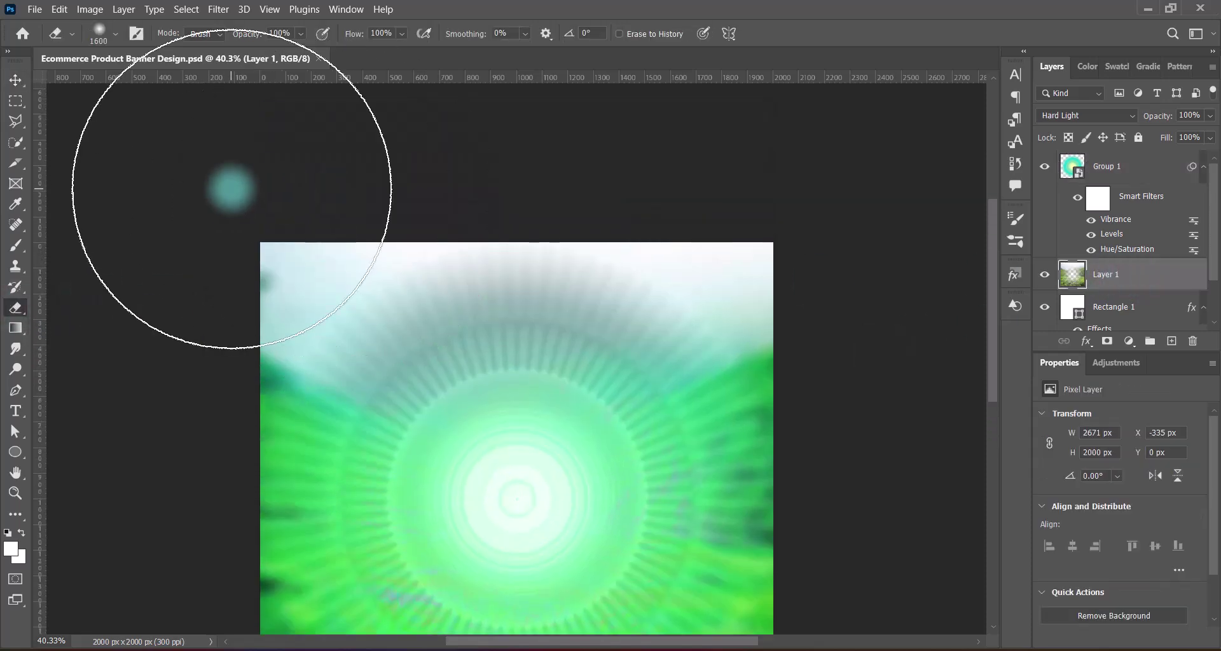
mouse_move(231, 185)
left_mouse_down()
mouse_move(553, 158)
mouse_move(733, 189)
left_mouse_up()
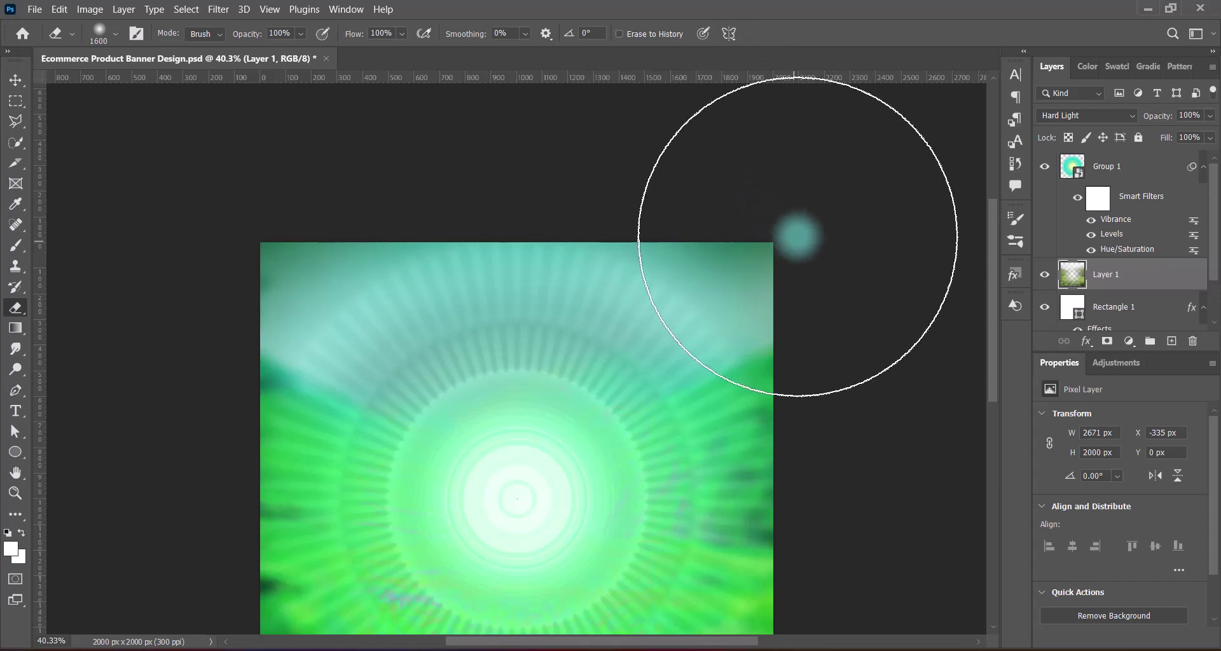
scroll(798, 235, "down", 3)
key("ctrl+z")
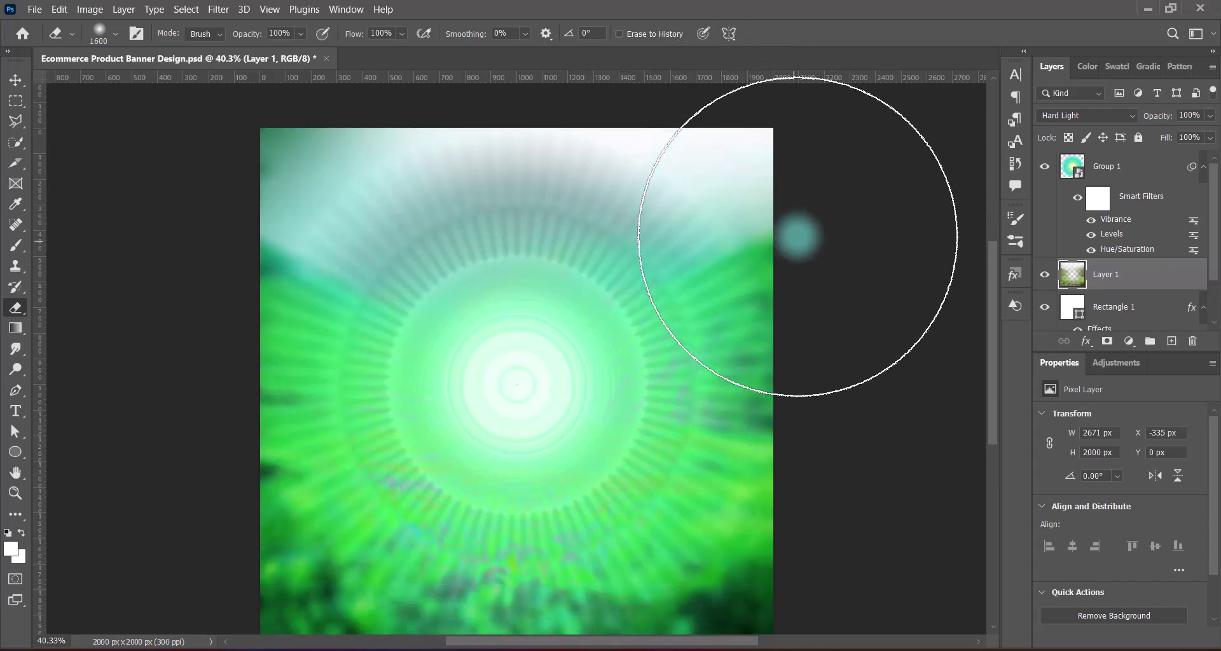
- Try erasing the sky from just above the canvas on the tea-field layer with the eraser enlarged to 2100 px
key("bracketright")
key("bracketright")
key("bracketright")
key("bracketright")
key("bracketright")
key("bracketright")
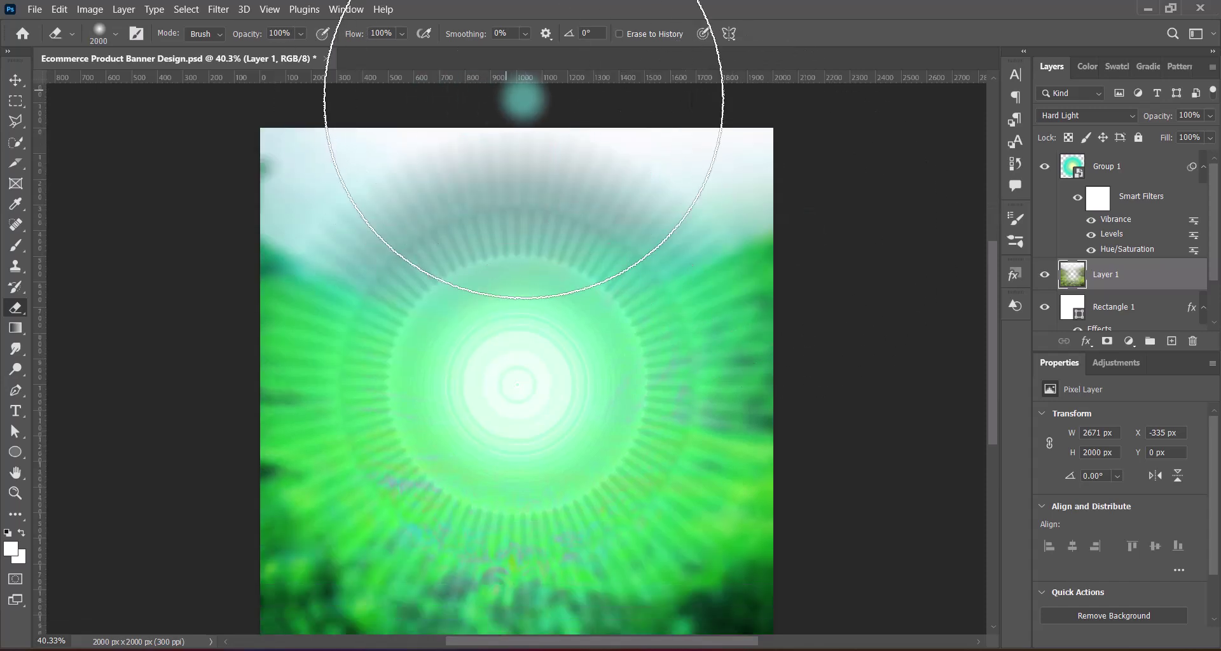
scroll(522, 140, "up", 3)
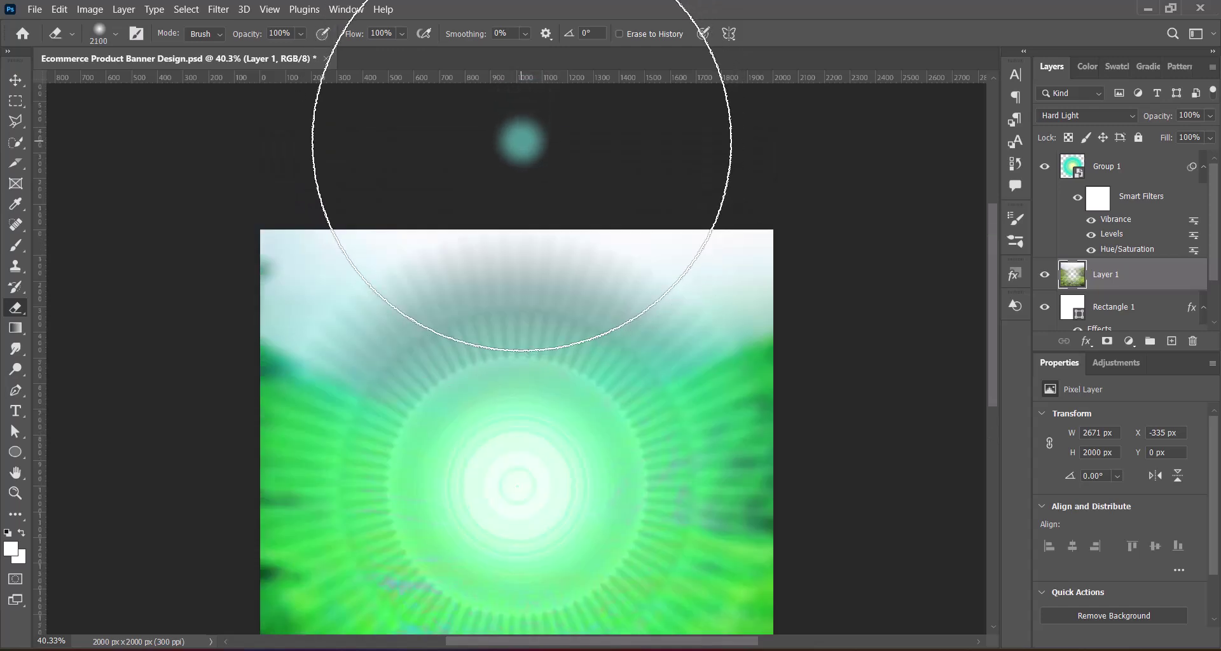
left_click_drag(522, 140, 819, 176)
left_click_drag(818, 177, 563, 143)
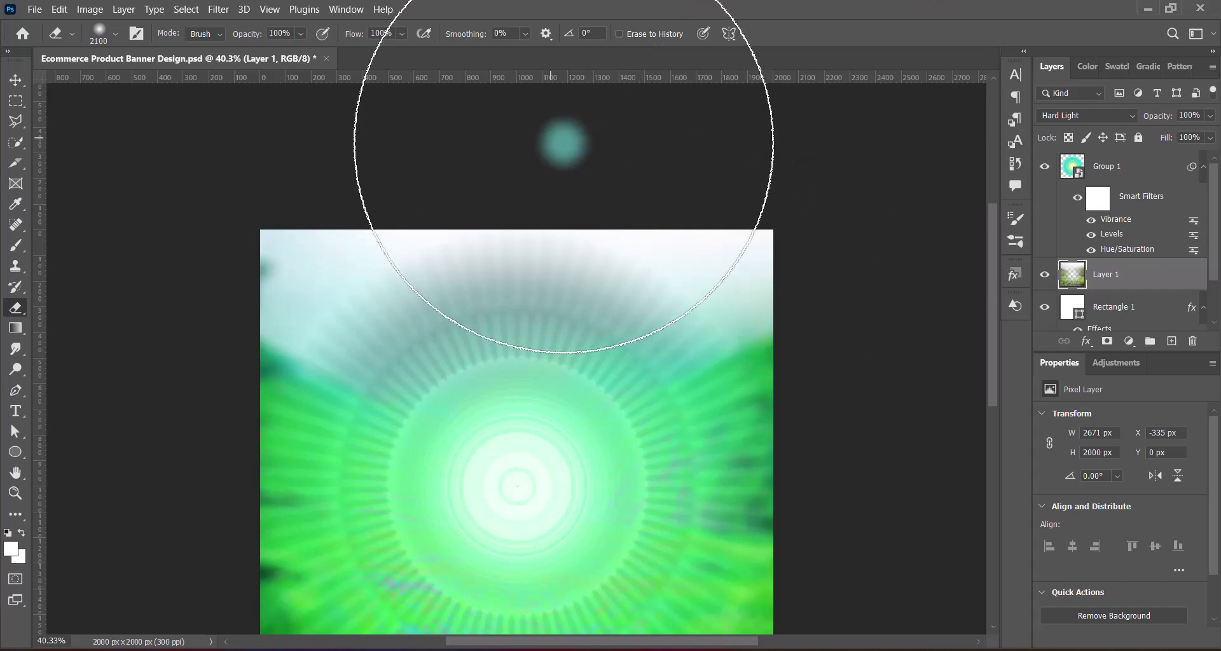
- Softly erase the upper-centre sky of the tea-field layer with a 1900 px eraser and save the document
key("bracketleft")
key("bracketleft")
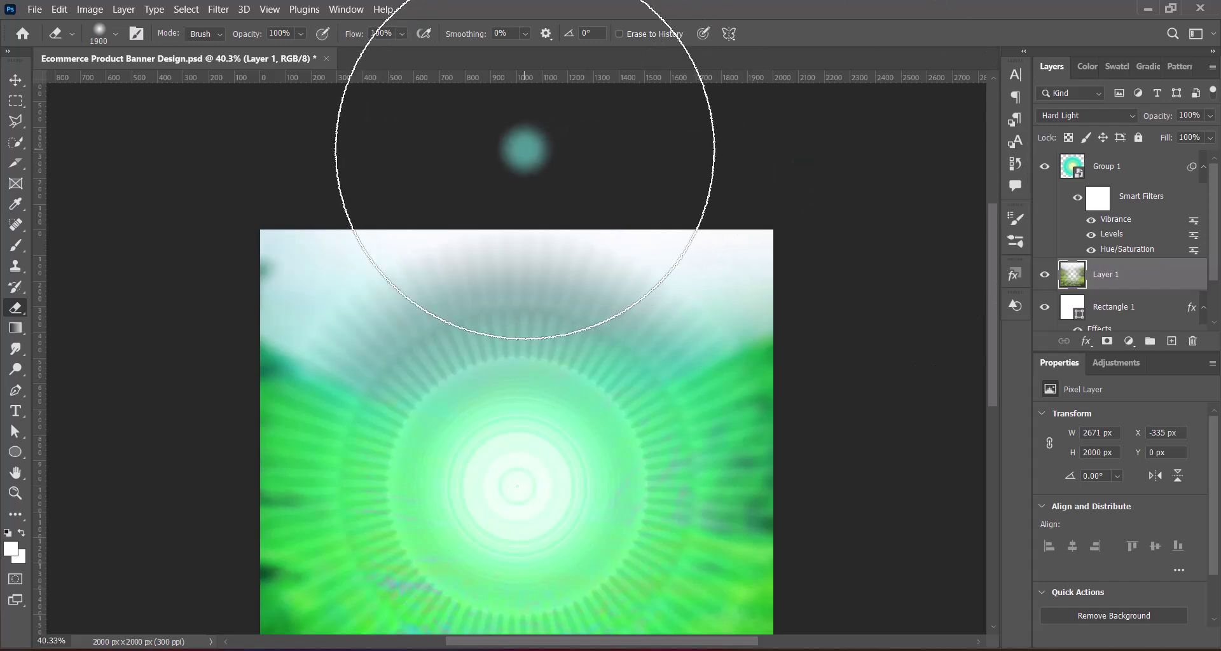
scroll(700, 162, "down", 2)
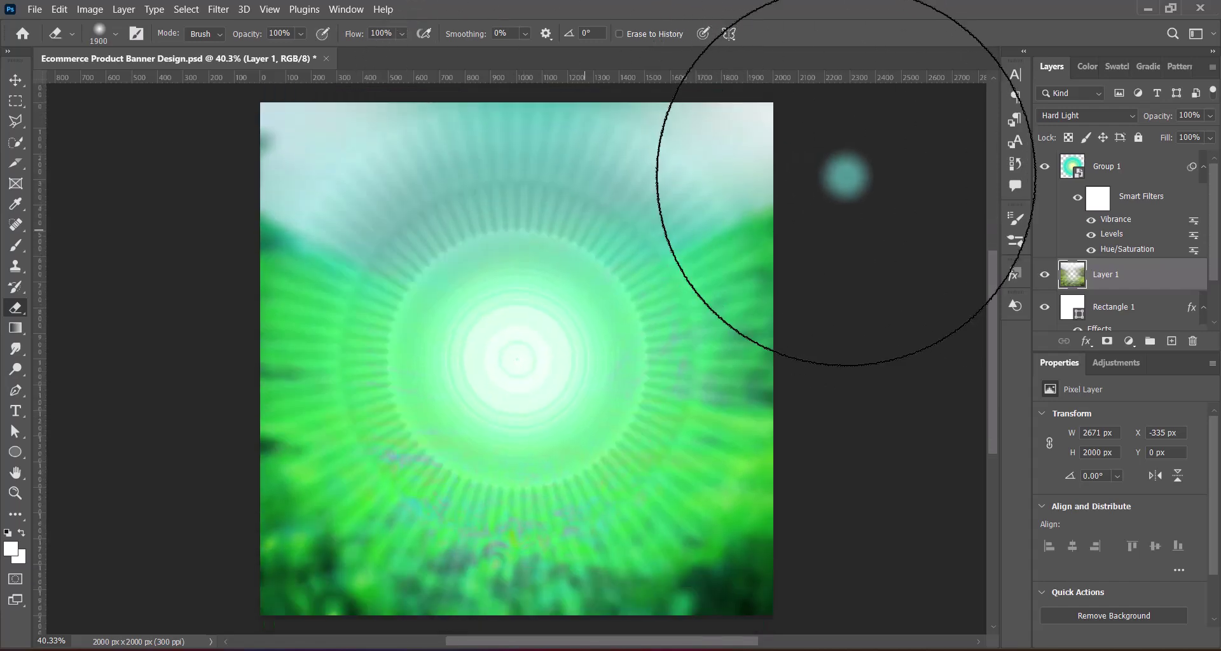
left_click(16, 81)
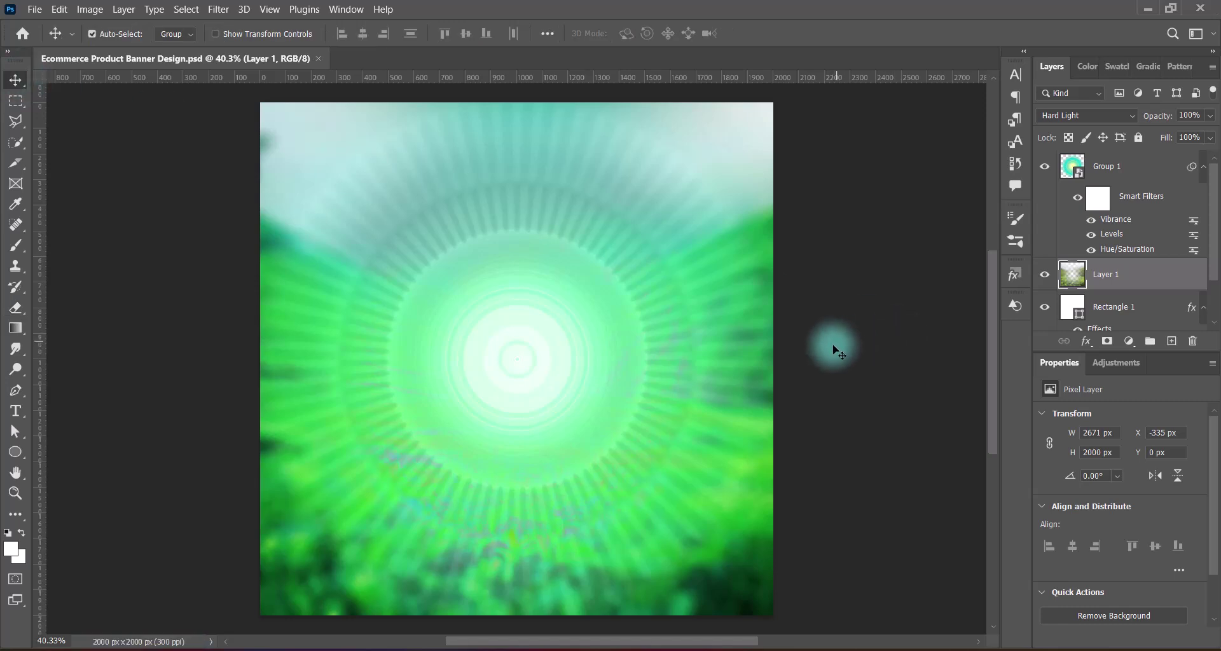
- Paste the two-tier podium, scale it to about 1467 × 420 px and centre it in the lower part of the banner
key("ctrl+v")
key("ctrl+t")
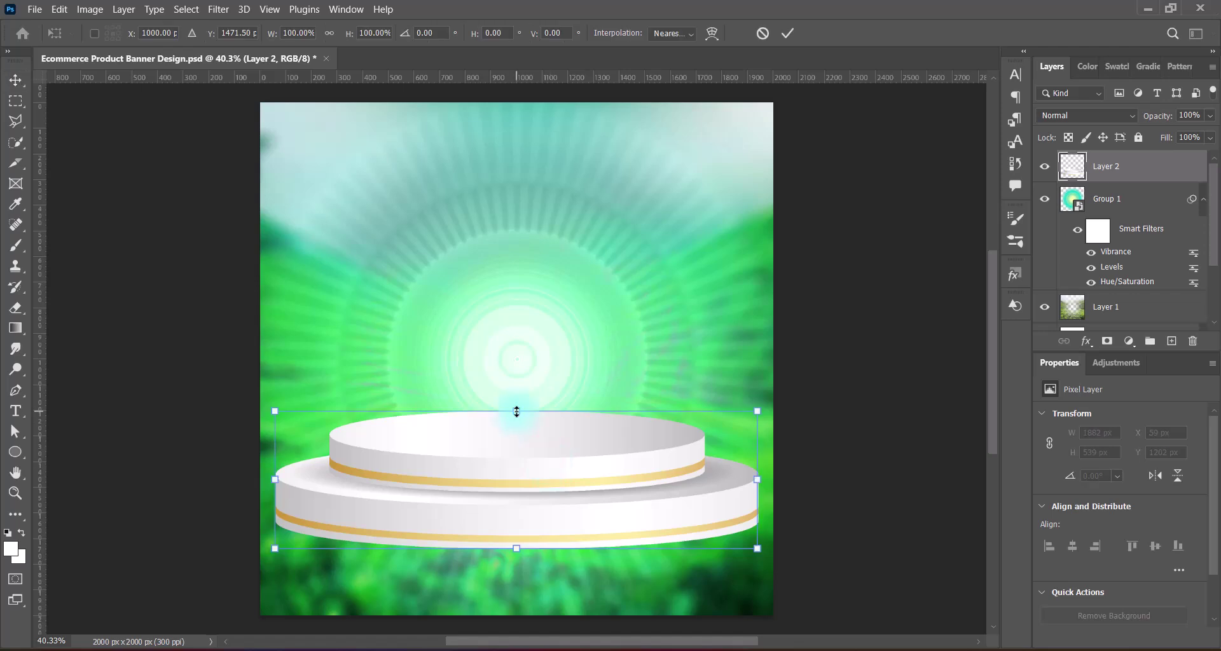
left_click_drag(516, 415, 517, 442)
left_click_drag(530, 489, 525, 493)
key("Return")
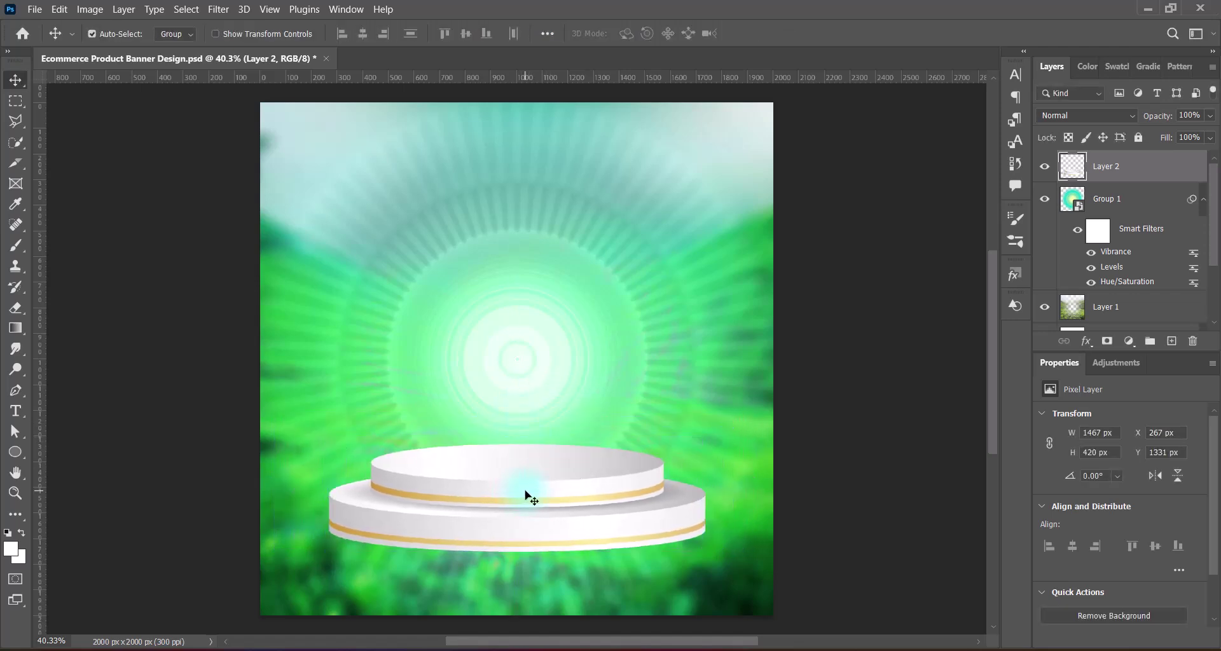
- Boost the podium's colour saturation with a Hue/Saturation preset
left_click(89, 9)
mouse_move(115, 46)
left_click(286, 127)
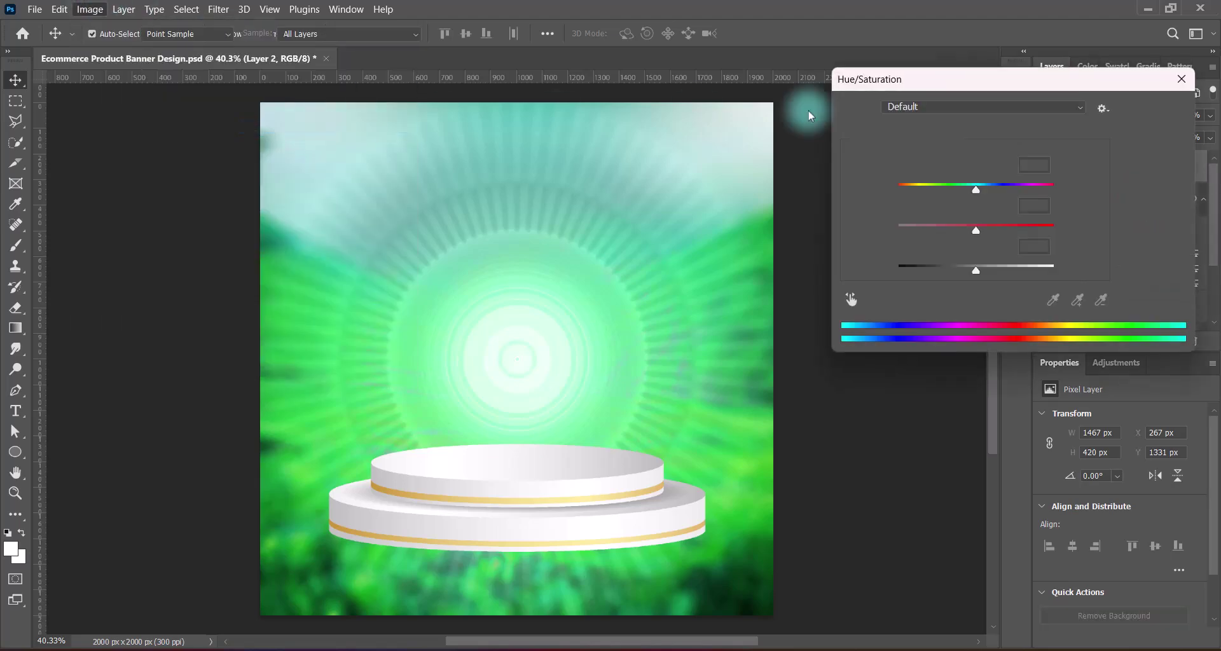
left_click(983, 106)
left_click(932, 180)
left_click(1155, 109)
- Tint the podium green with Color Balance midtones of -100, +100 and -52
left_click(90, 9)
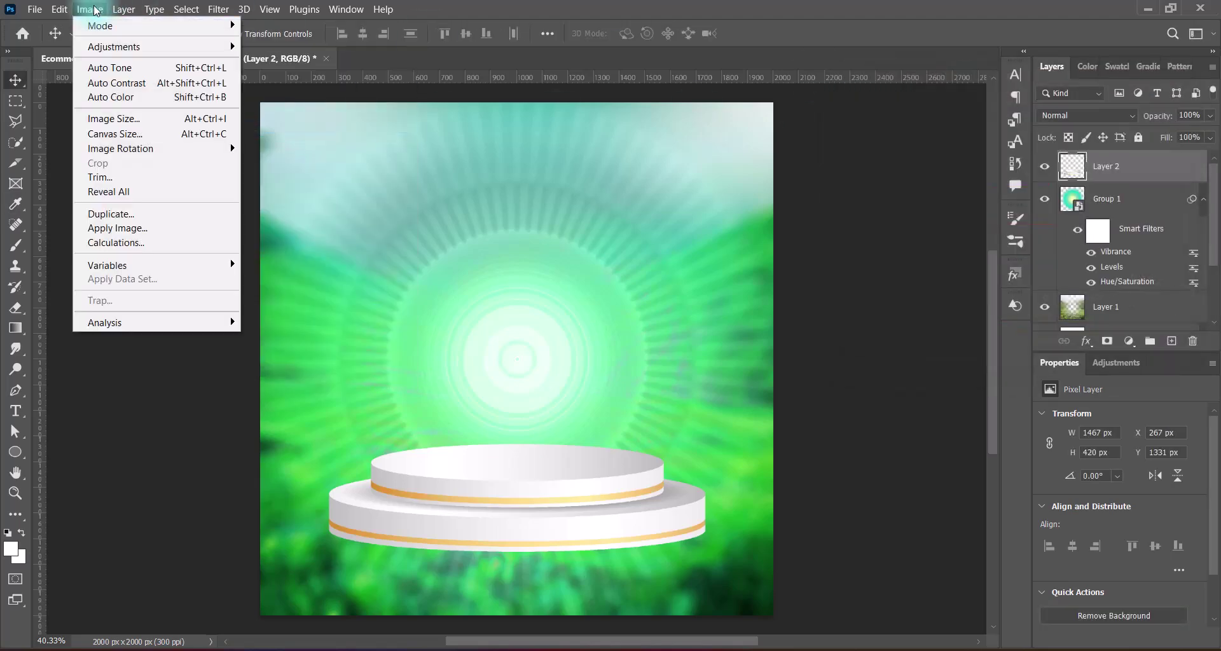
mouse_move(114, 46)
left_click(335, 141)
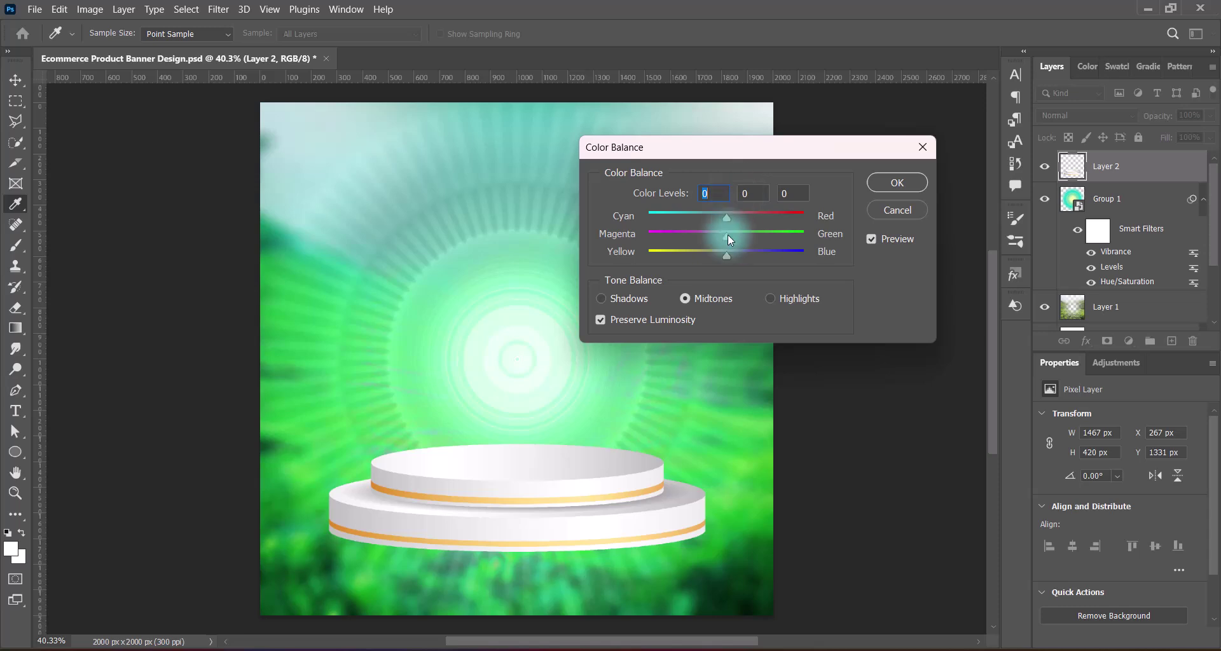
left_click_drag(727, 235, 760, 237)
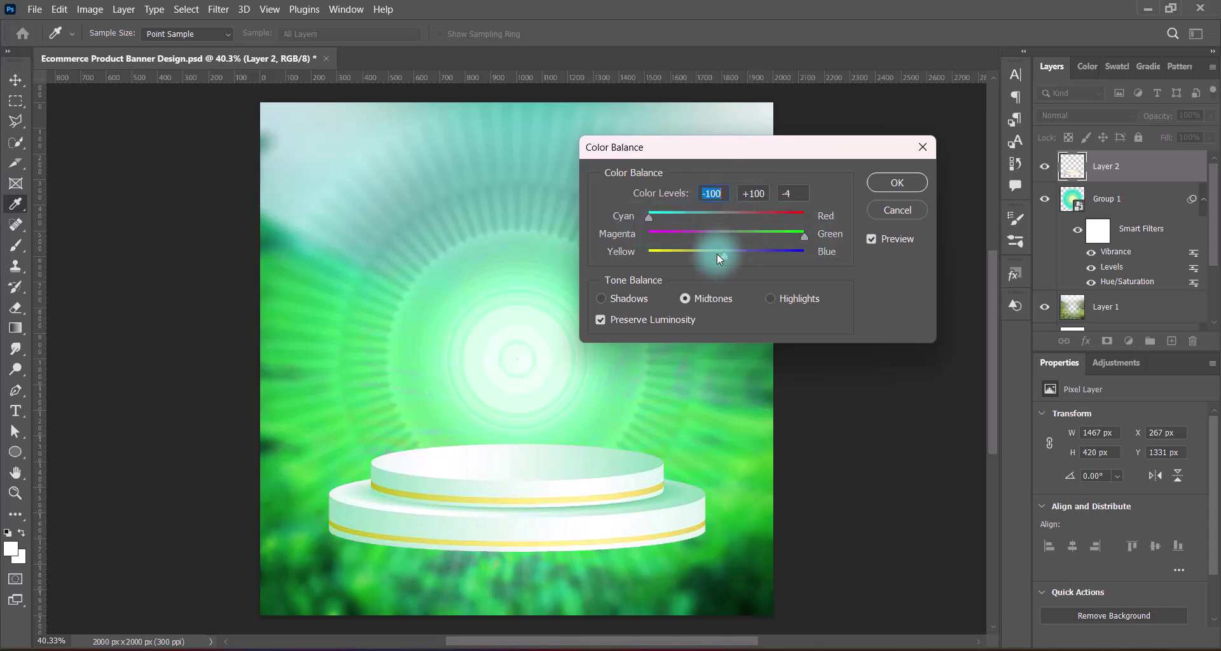
left_click_drag(736, 260, 723, 255)
left_click_drag(661, 217, 603, 224)
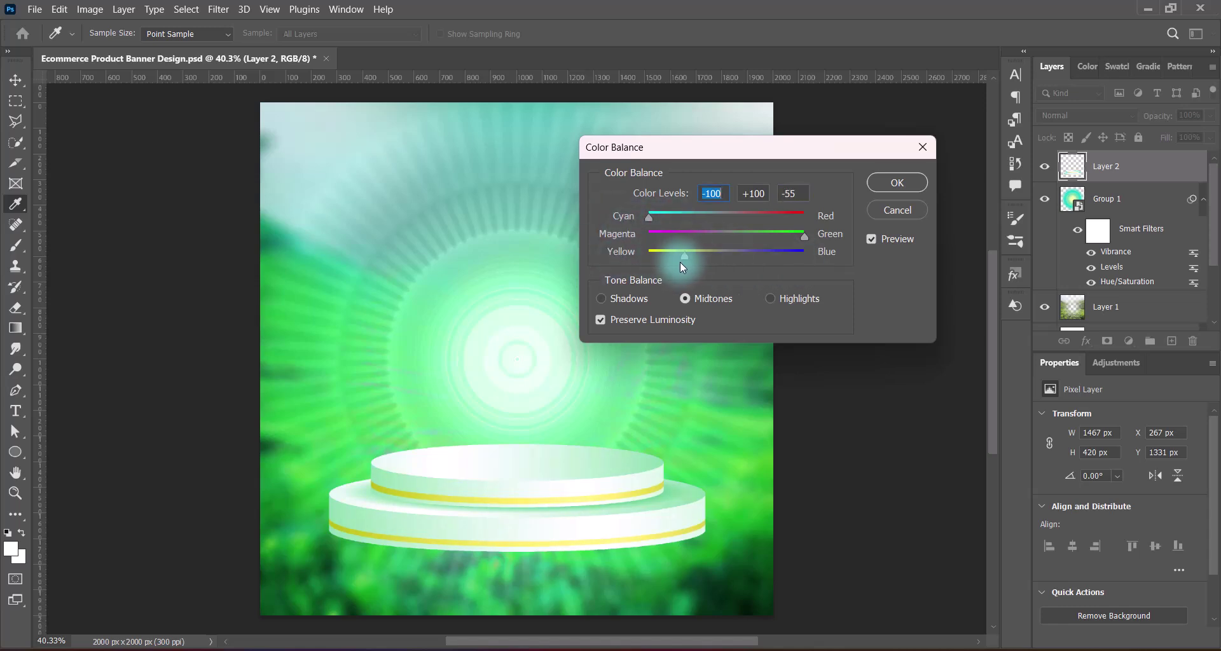
left_click_drag(804, 236, 810, 236)
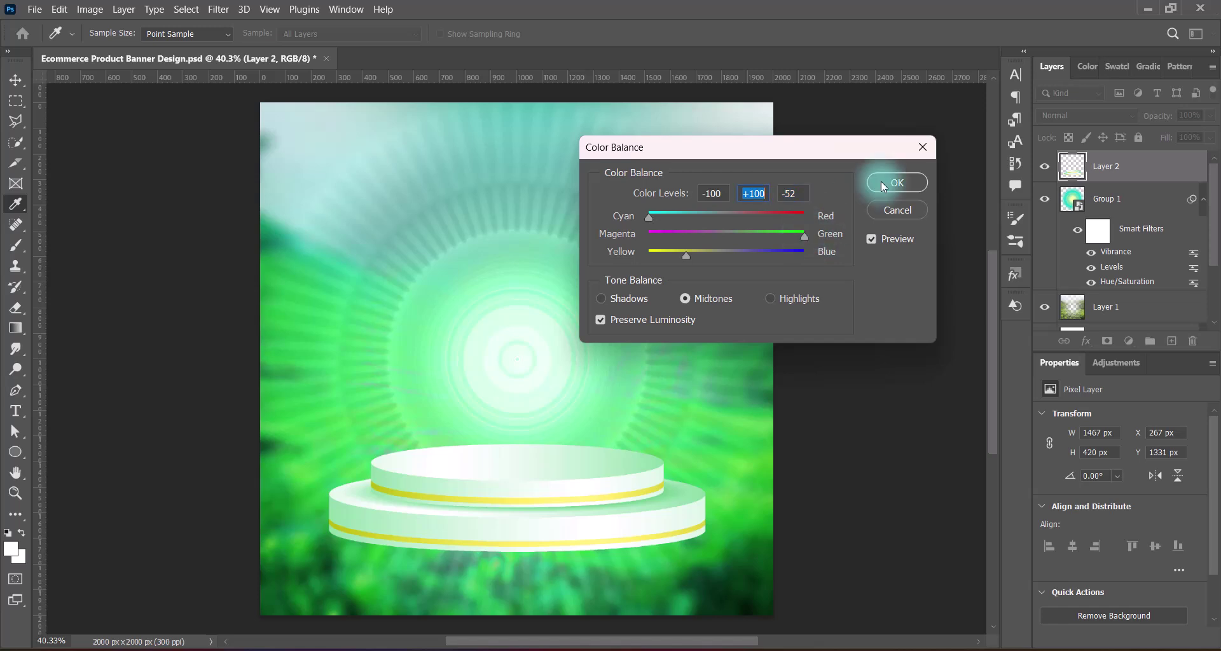
left_click(883, 185)
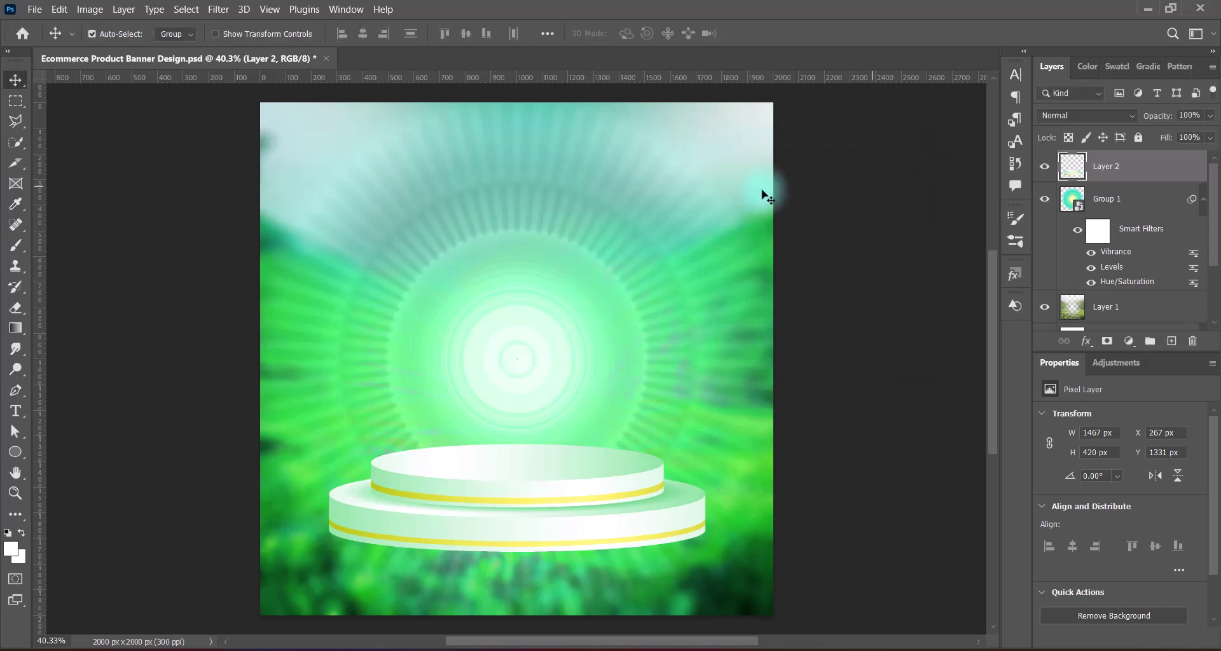
- Darken the podium with the Midtones Darker Levels preset
left_click(90, 9)
mouse_move(114, 46)
left_click(273, 62)
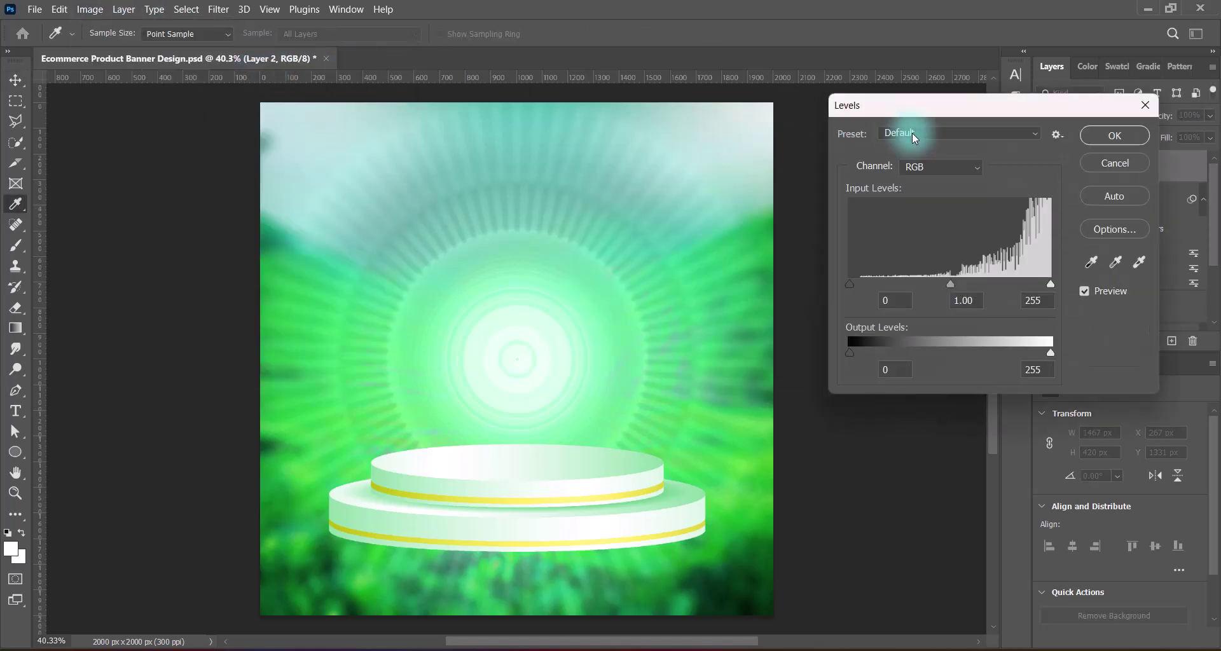
left_click(912, 132)
left_click(935, 280)
left_click(1106, 135)
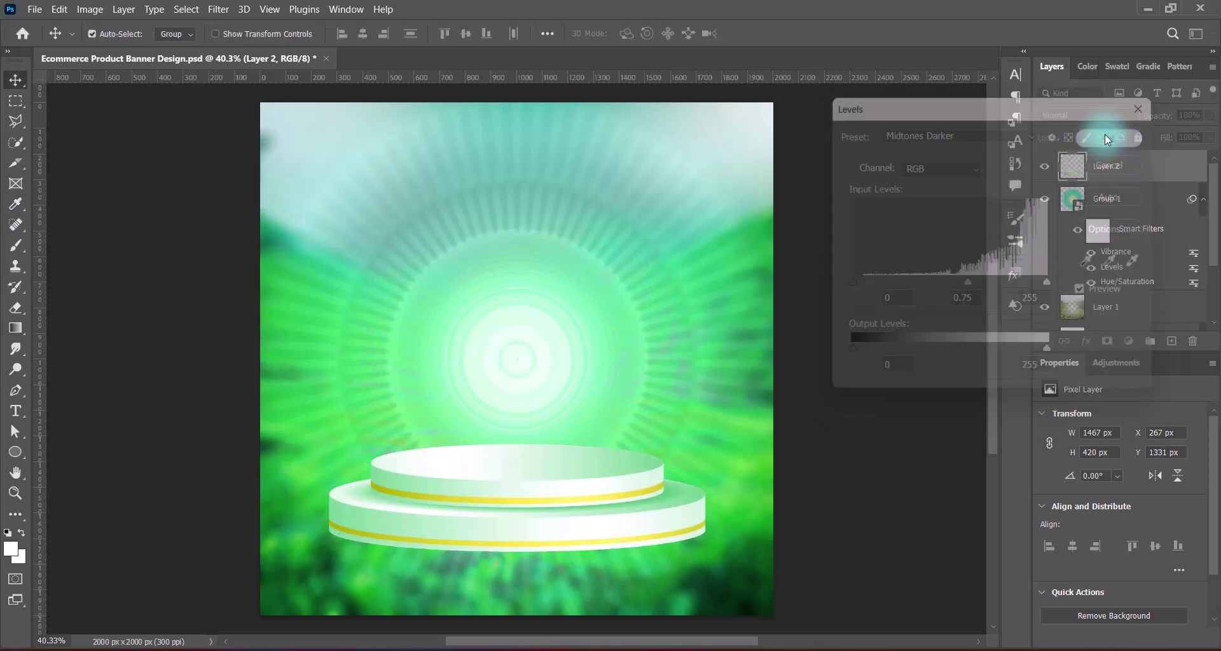
- Apply the Midtones Darker Levels preset to the podium two more times to deepen its shading
left_click(89, 9)
mouse_move(111, 44)
left_click(343, 63)
left_click(960, 132)
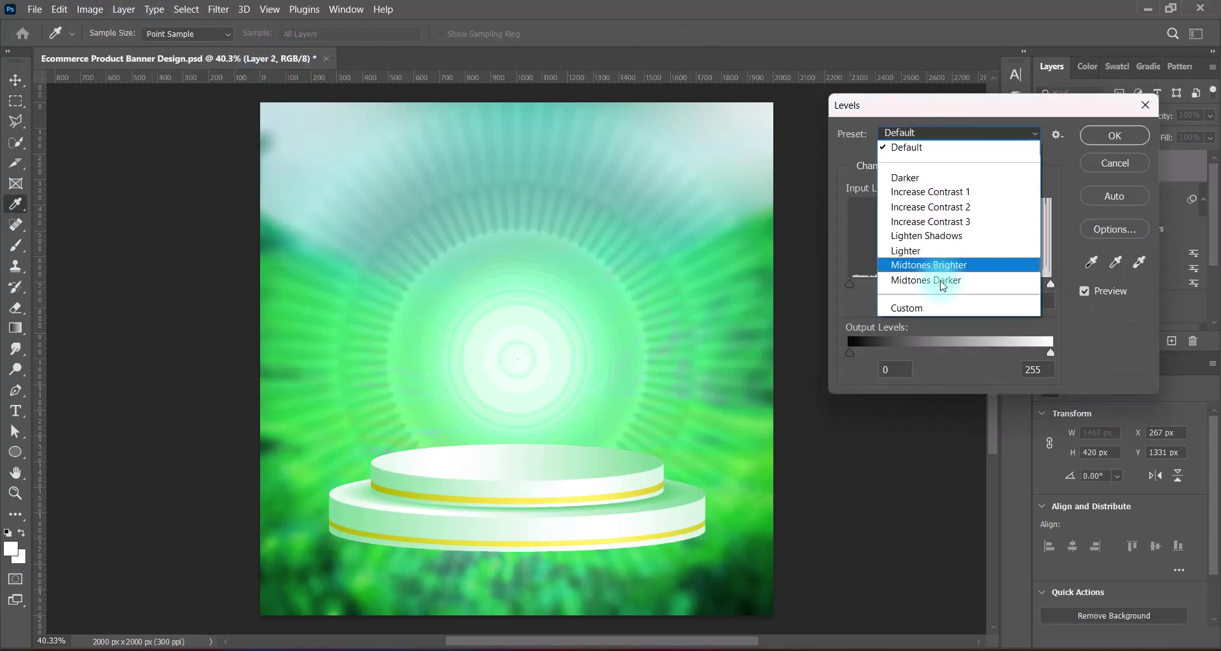
left_click(940, 280)
left_click(1114, 135)
left_click(90, 9)
mouse_move(112, 45)
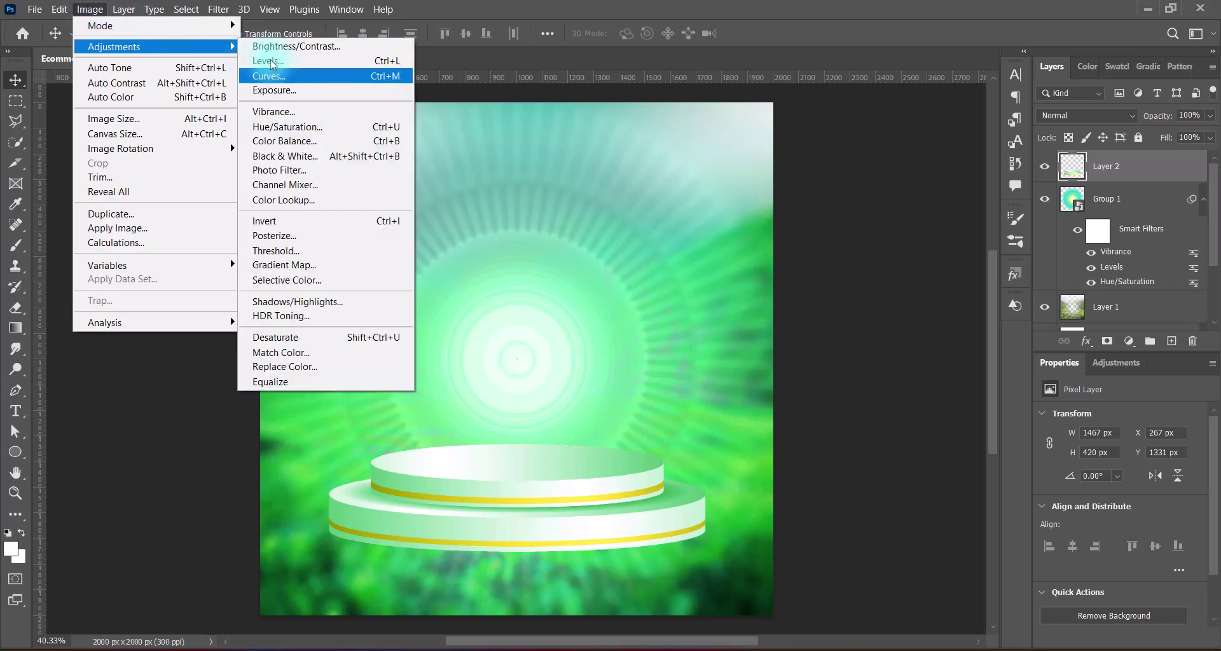
left_click(330, 63)
left_click(910, 134)
left_click(921, 280)
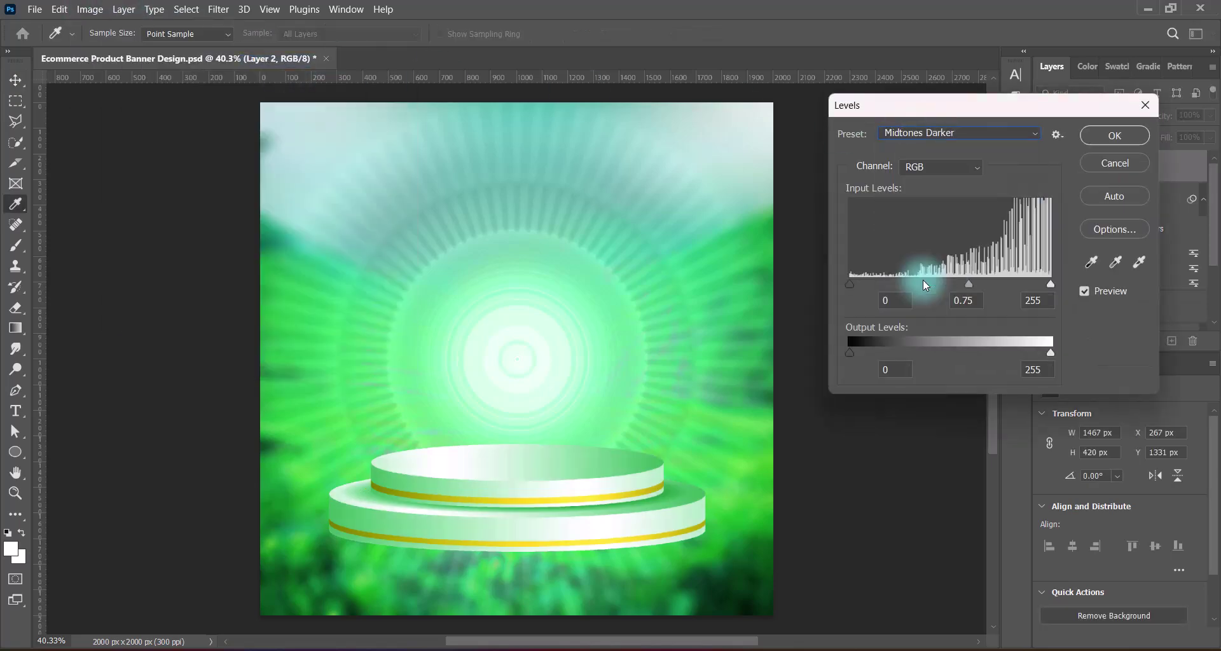
left_click(1114, 135)
- Try the Lighter Levels preset on the podium
left_click(89, 9)
mouse_move(112, 44)
left_click(274, 59)
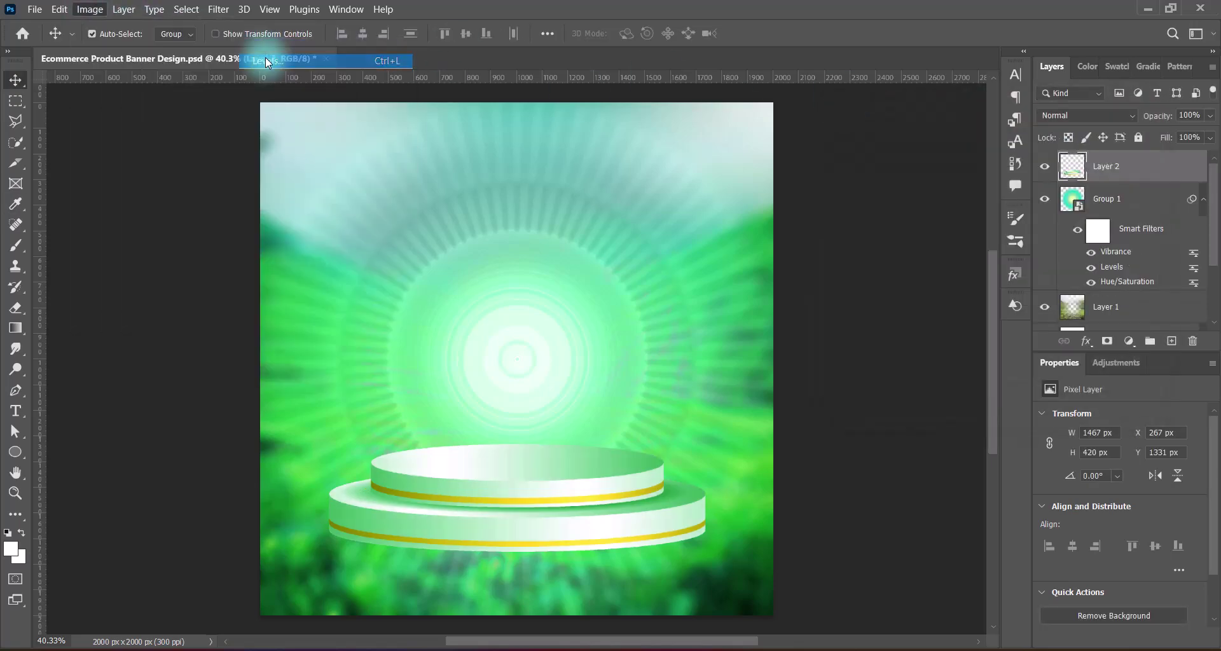
left_click(915, 133)
left_click(918, 251)
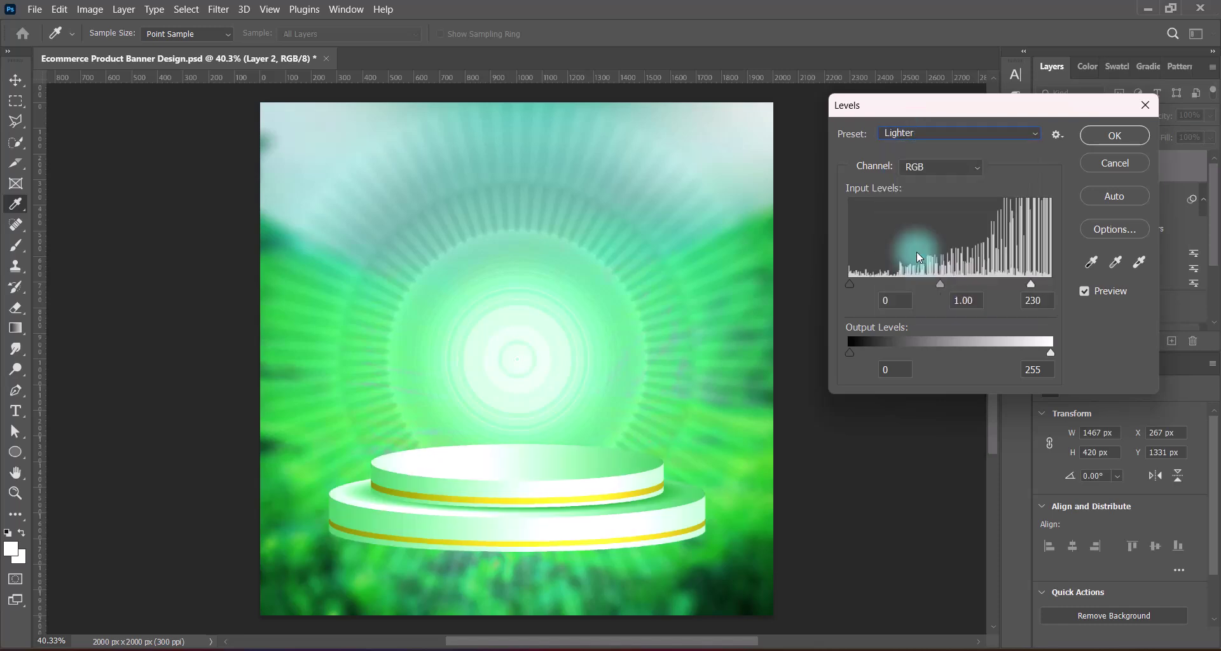
left_click(1114, 135)
- Brighten the podium slightly with Curves, raising the midpoint at input 128 to an output of about 140
left_click(89, 9)
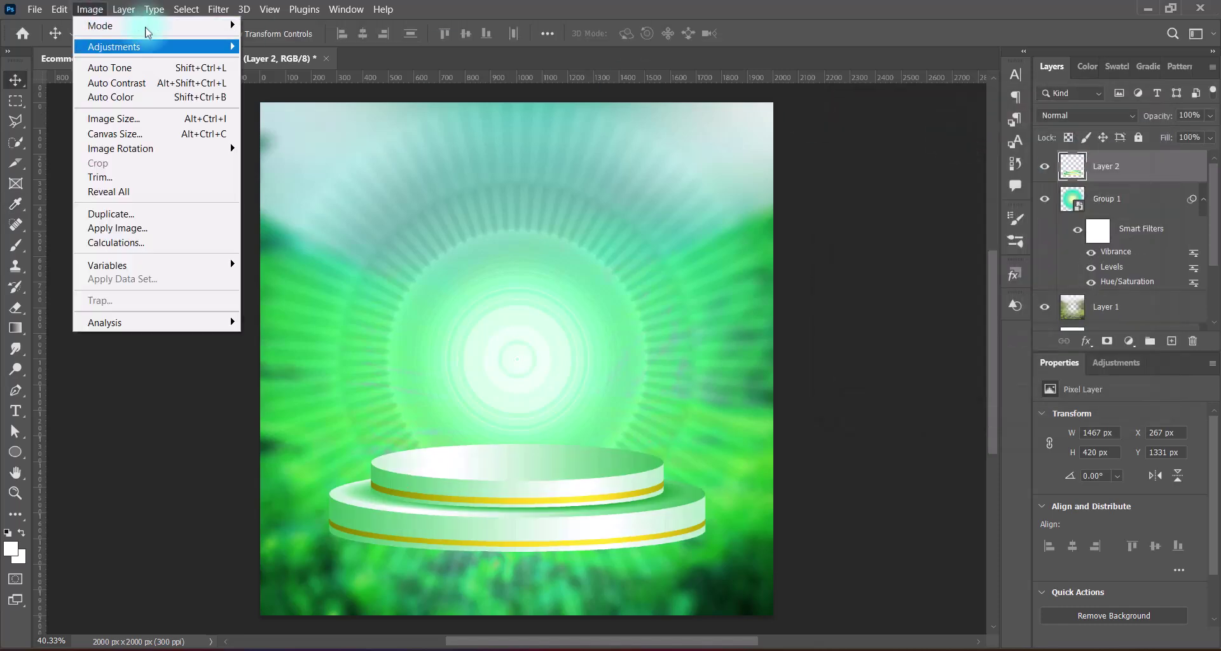
mouse_move(111, 44)
left_click(280, 74)
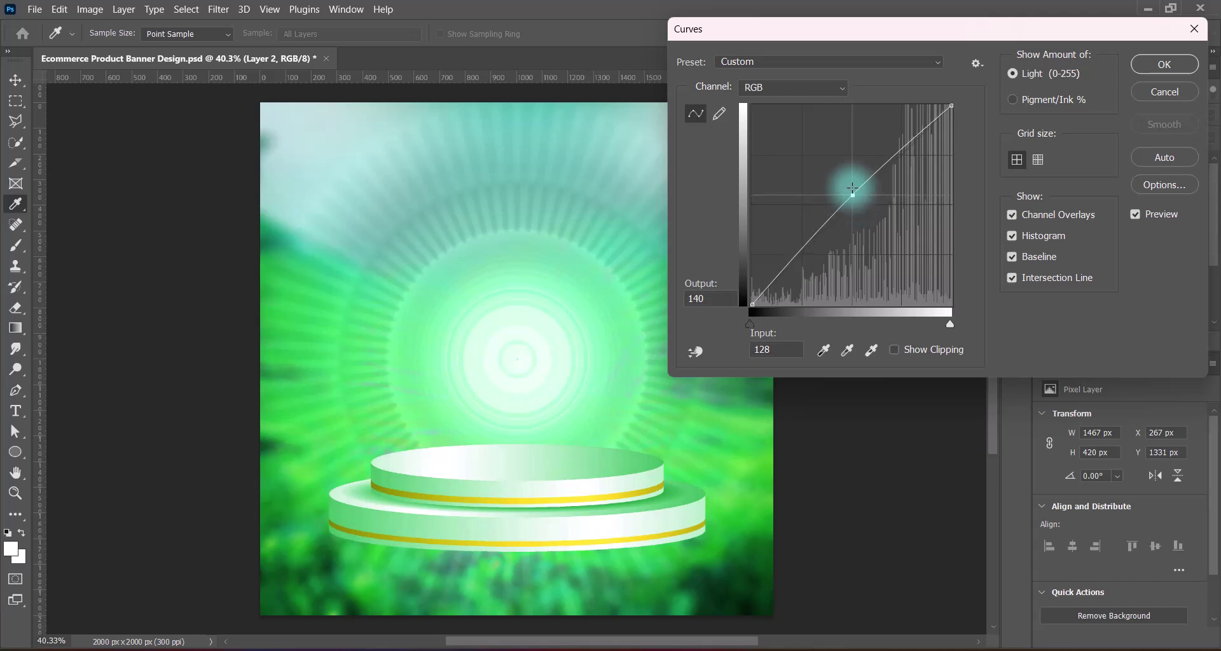
left_click_drag(852, 189, 853, 191)
left_click(1164, 64)
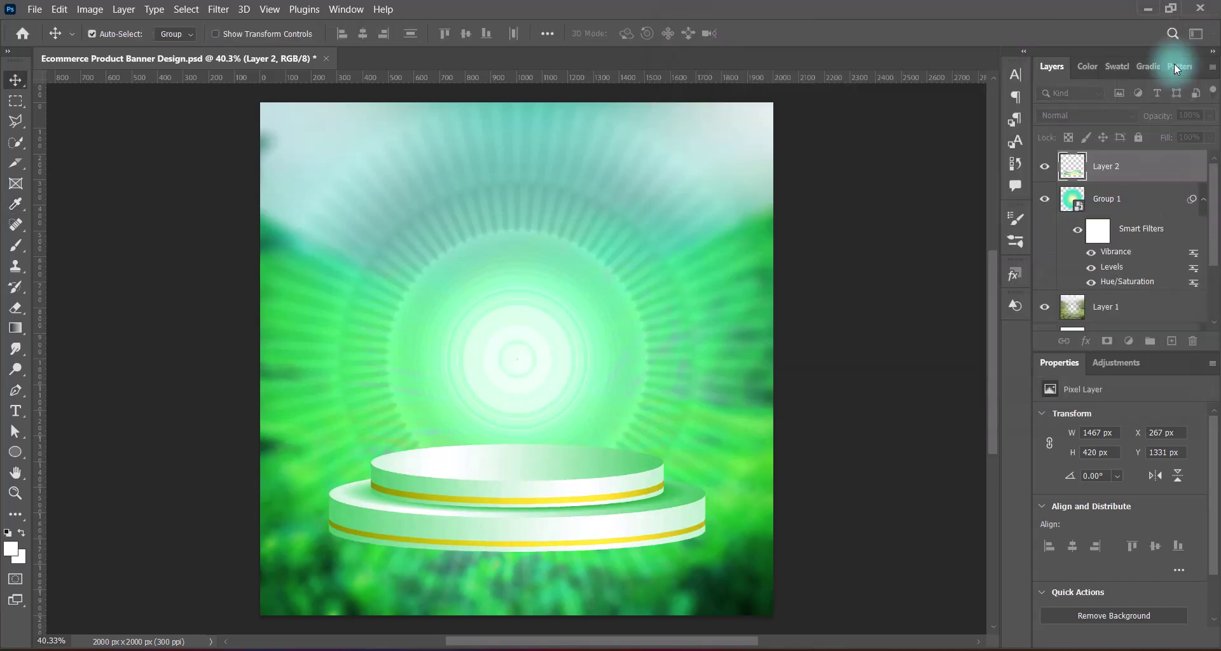
- Move the Group 1 circles straight up to a Y position of -218 px so their centre sits above the podium
left_click(534, 390)
key("shift+Up")
key("shift+Up")
key("shift+Up")
key("shift+Up")
key("shift+Up")
key("shift+Up")
key("shift+Up")
key("shift+Up")
key("shift+Up")
key("shift+Up")
key("shift+Up")
key("shift+Up")
key("shift+Up")
key("shift+Up")
key("shift+Up")
key("shift+Up")
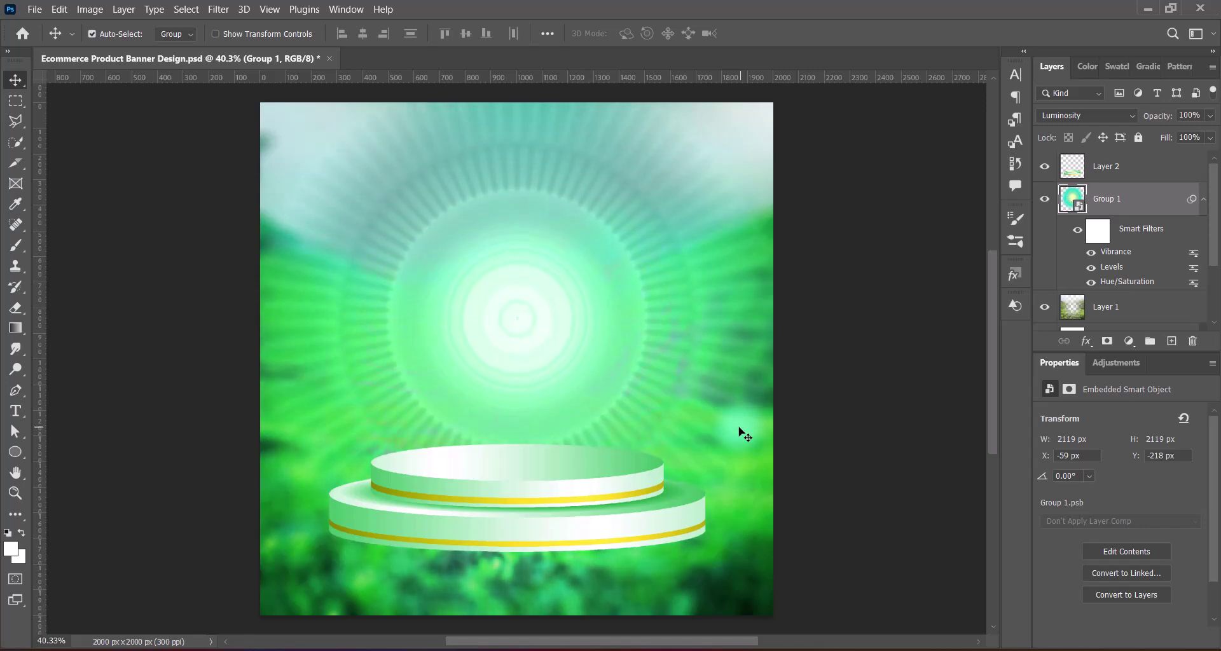
- Move the podium up slightly to a Y position of 1311 px, keeping it horizontally centred
left_click(545, 491)
key("ctrl+t")
left_click_drag(540, 493, 525, 487)
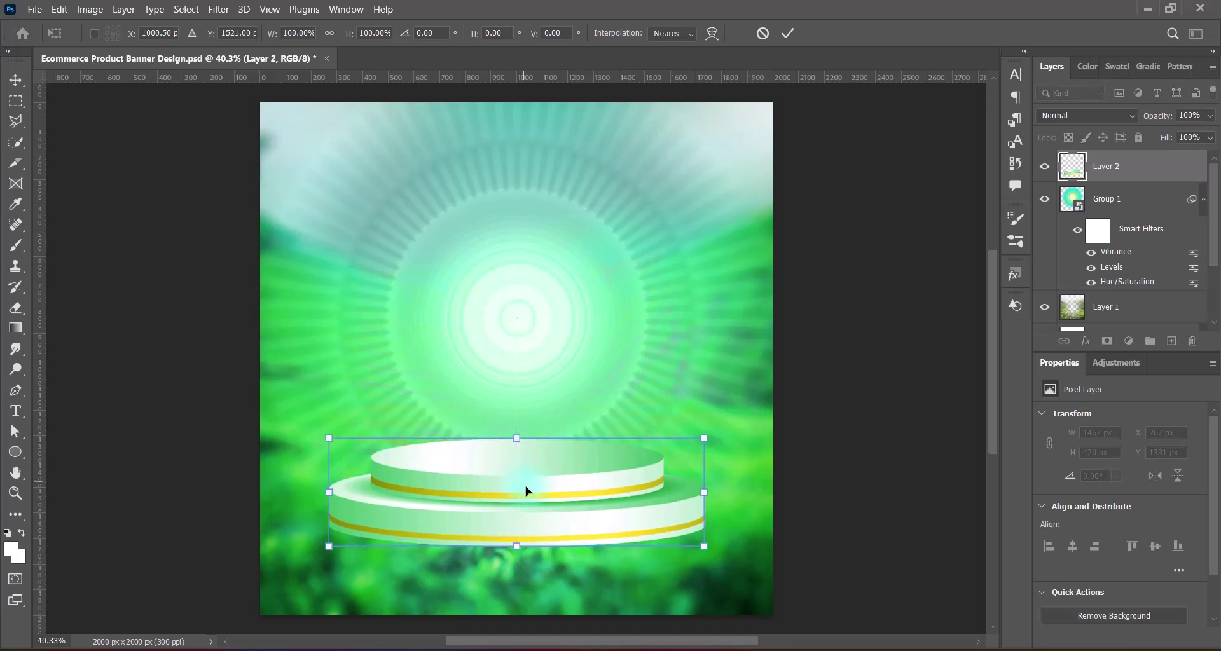
key("Return")
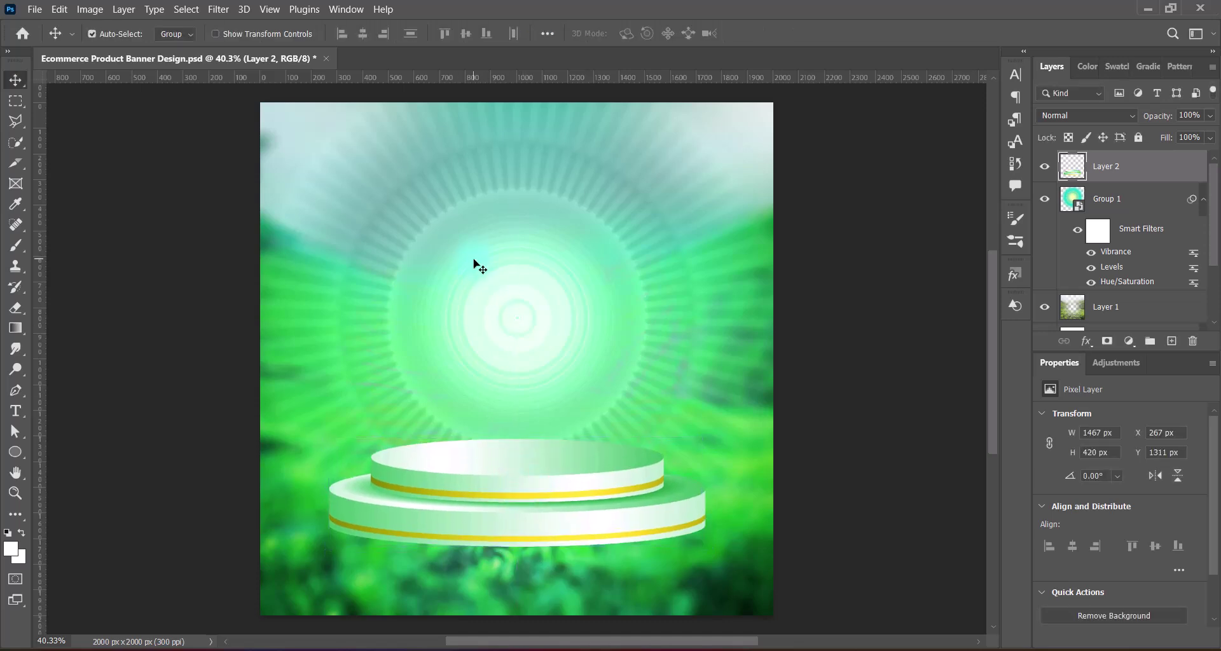
- Erase the lower edge of the podium's bottom tier with a soft eraser, reducing the brush to 175 px, so it blends into the grass
left_click(15, 309)
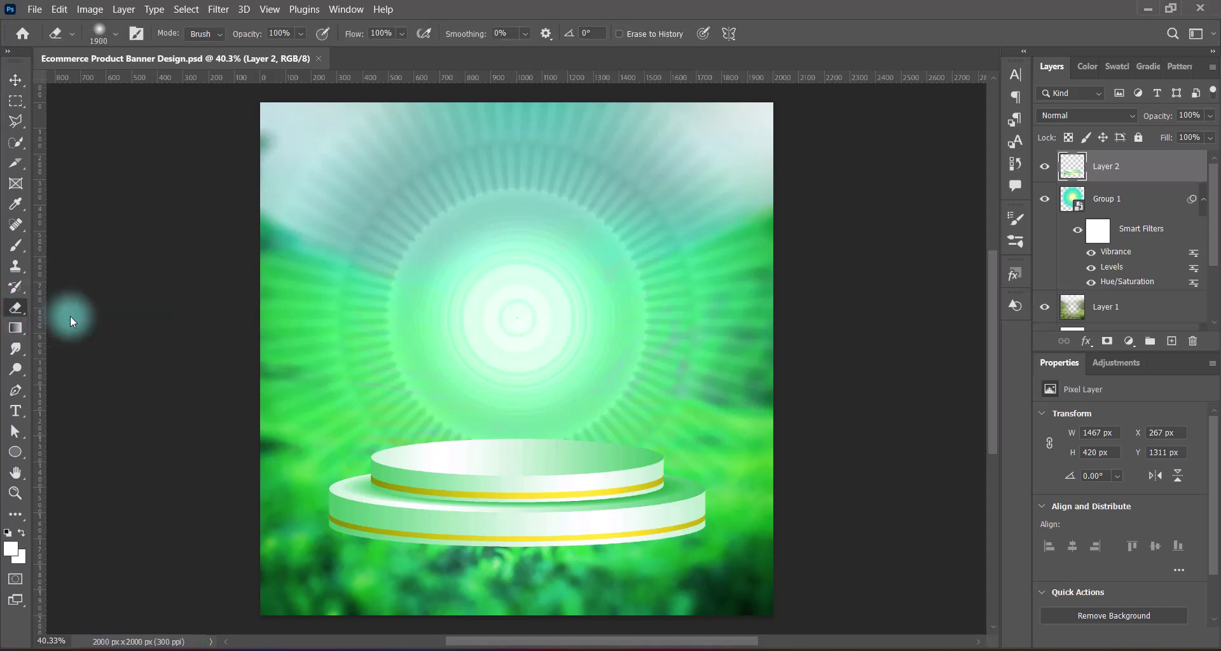
scroll(674, 550, "down", 2)
key("bracketleft")
key("bracketleft")
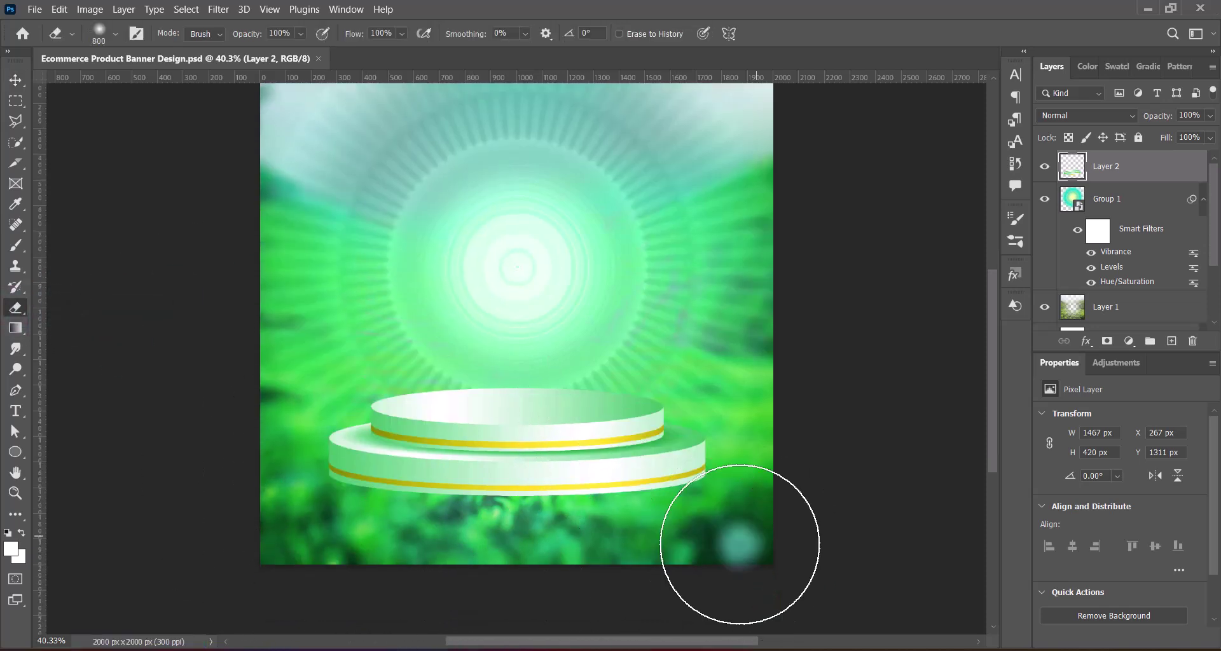
scroll(731, 526, "down", 2)
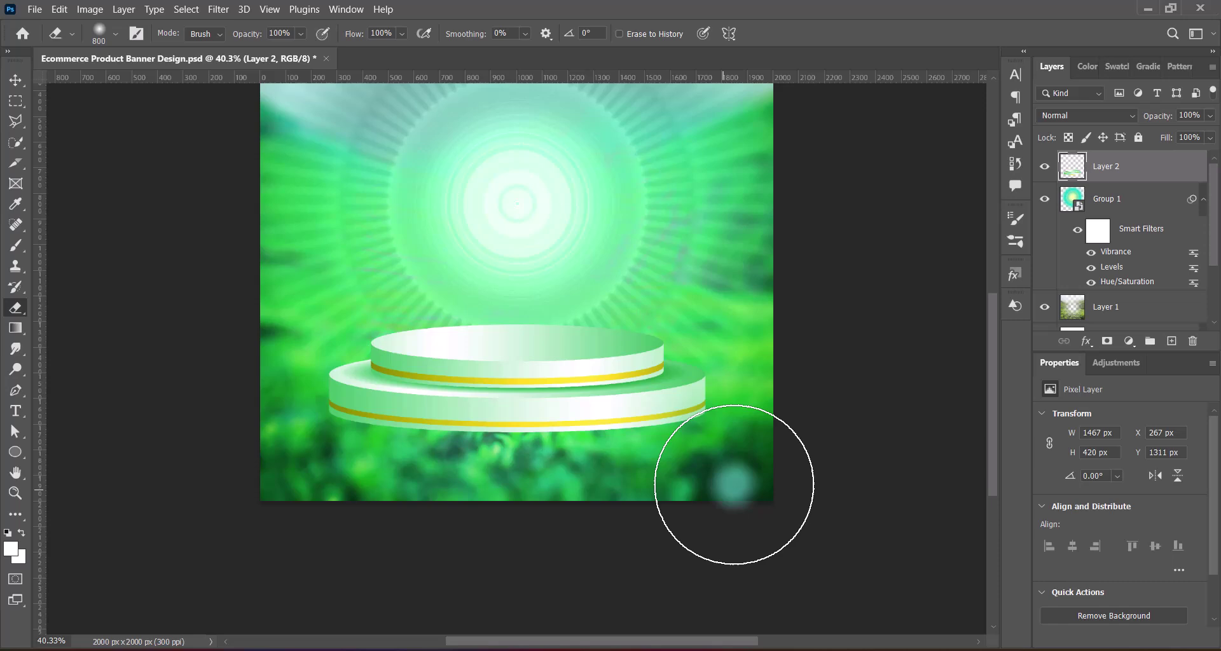
key("bracketleft")
key("bracketleft")
key("bracketleft")
mouse_move(381, 454)
left_mouse_down()
mouse_move(308, 450)
mouse_move(466, 473)
mouse_move(720, 452)
mouse_move(456, 471)
mouse_move(316, 449)
left_mouse_up()
key("bracketleft")
key("bracketleft")
key("bracketleft")
key("bracketleft")
key("bracketleft")
key("bracketleft")
key("bracketleft")
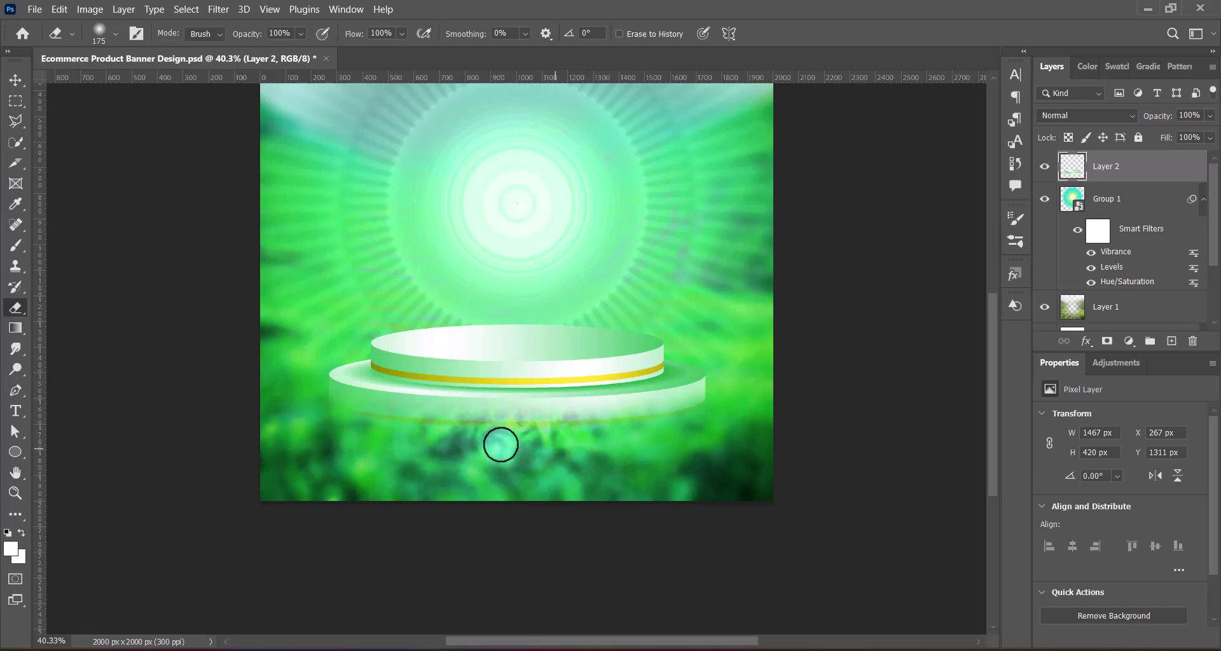
scroll(858, 403, "up", 3)
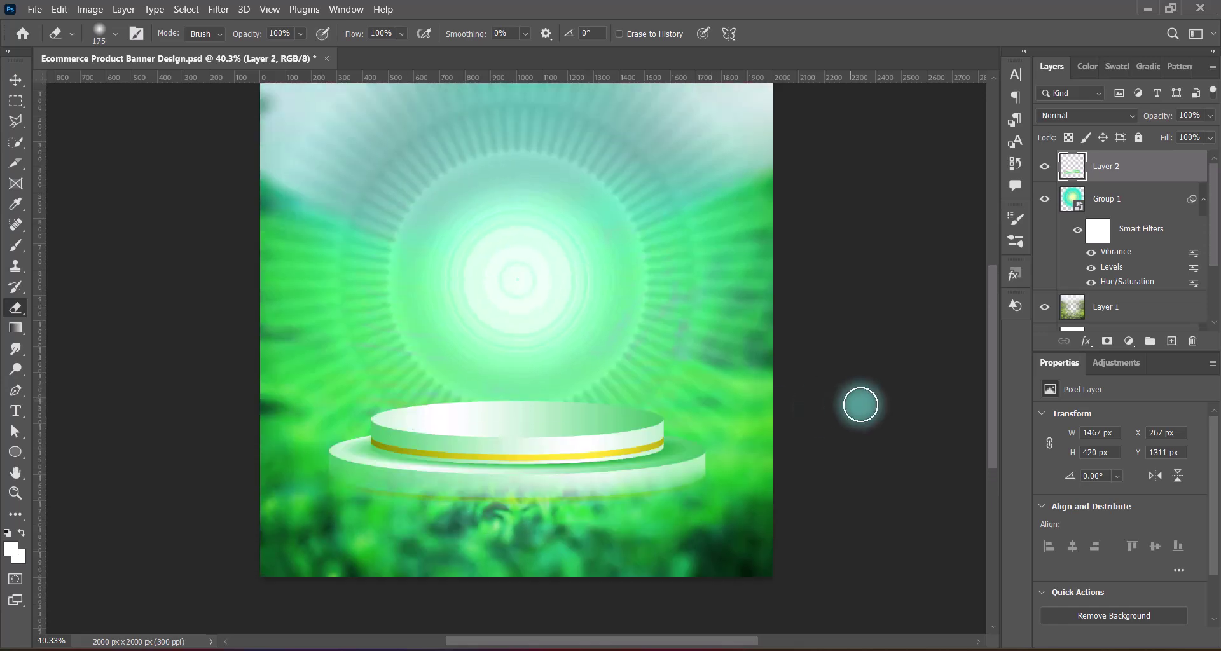
- Darken the podium with the Darker preset in Levels
left_click(19, 82)
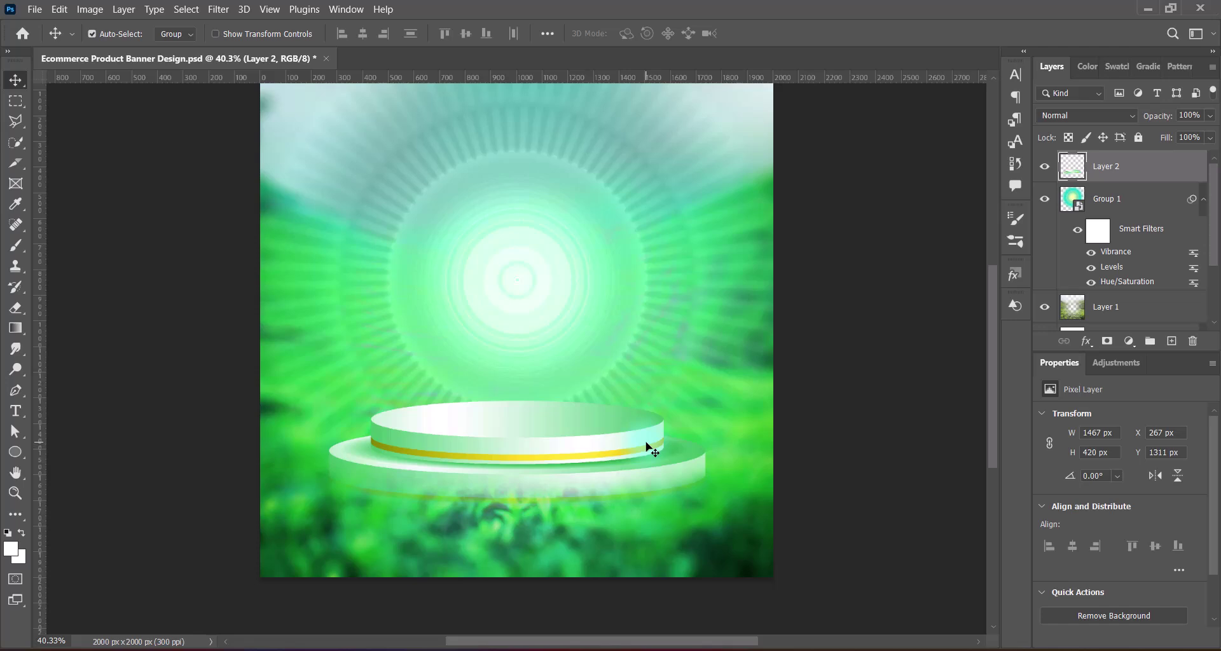
left_click(89, 14)
mouse_move(111, 44)
left_click(369, 63)
left_click(924, 136)
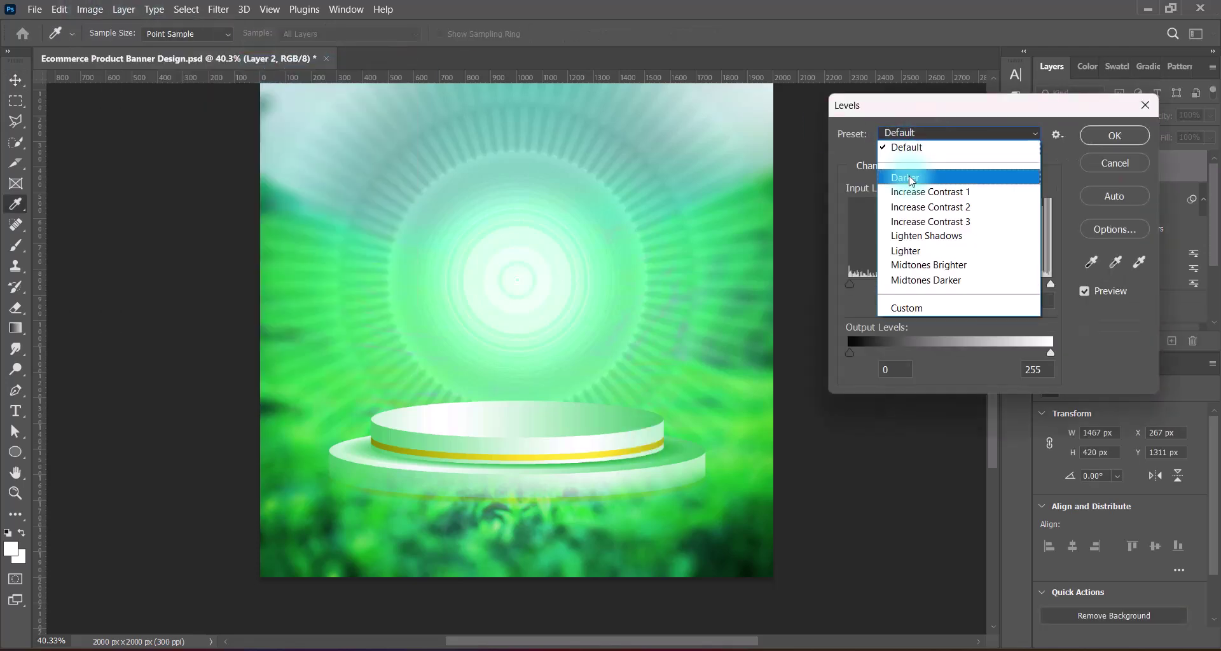
left_click(909, 176)
left_click(1094, 135)
- Strengthen the podium's contrast with the Levels preset Increase Contrast 1, after trying Increase Contrast 3
left_click(90, 10)
mouse_move(115, 45)
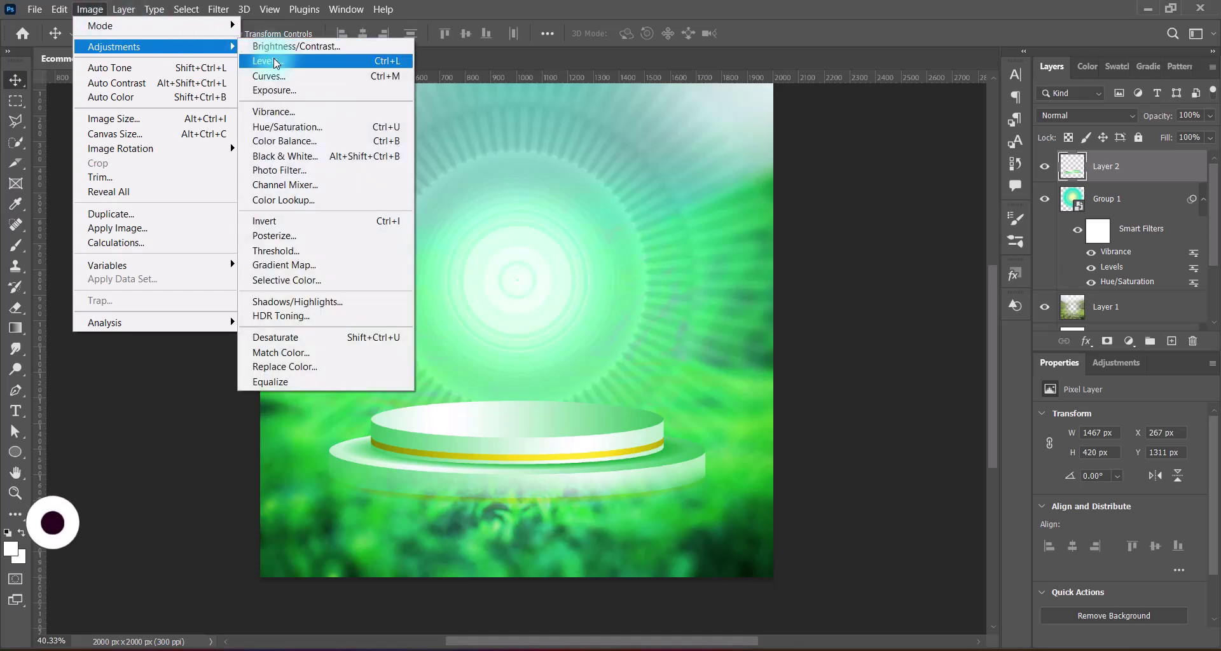
left_click(273, 62)
left_click(933, 135)
left_click(931, 220)
left_click(929, 134)
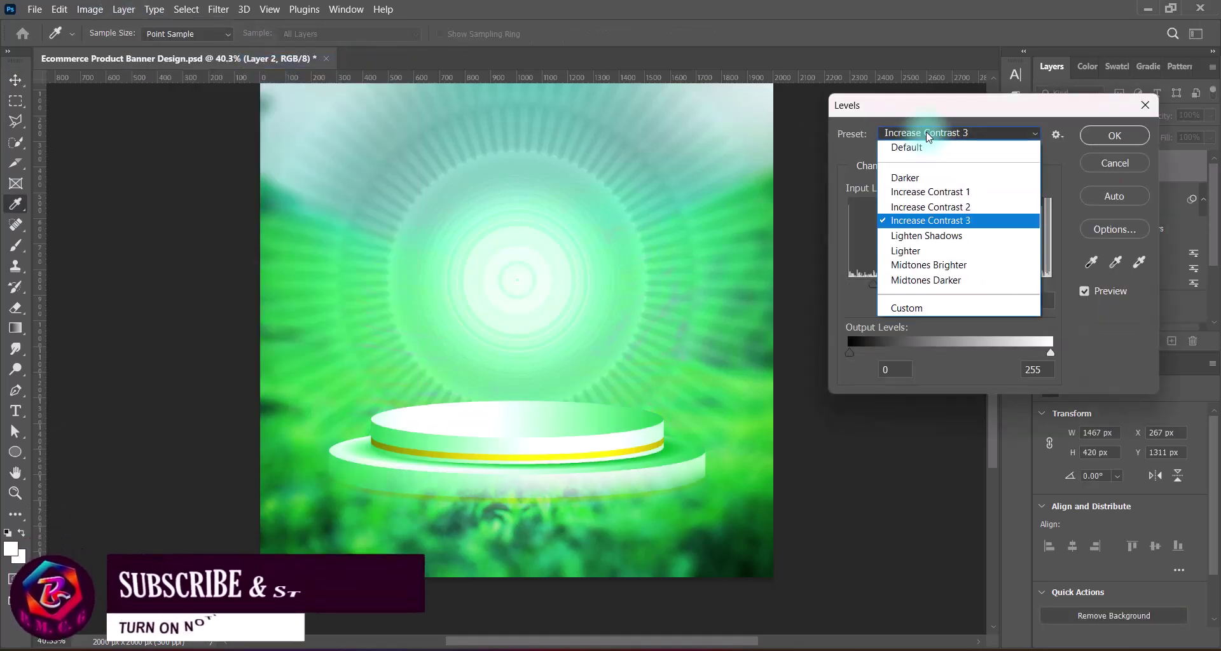
left_click(928, 192)
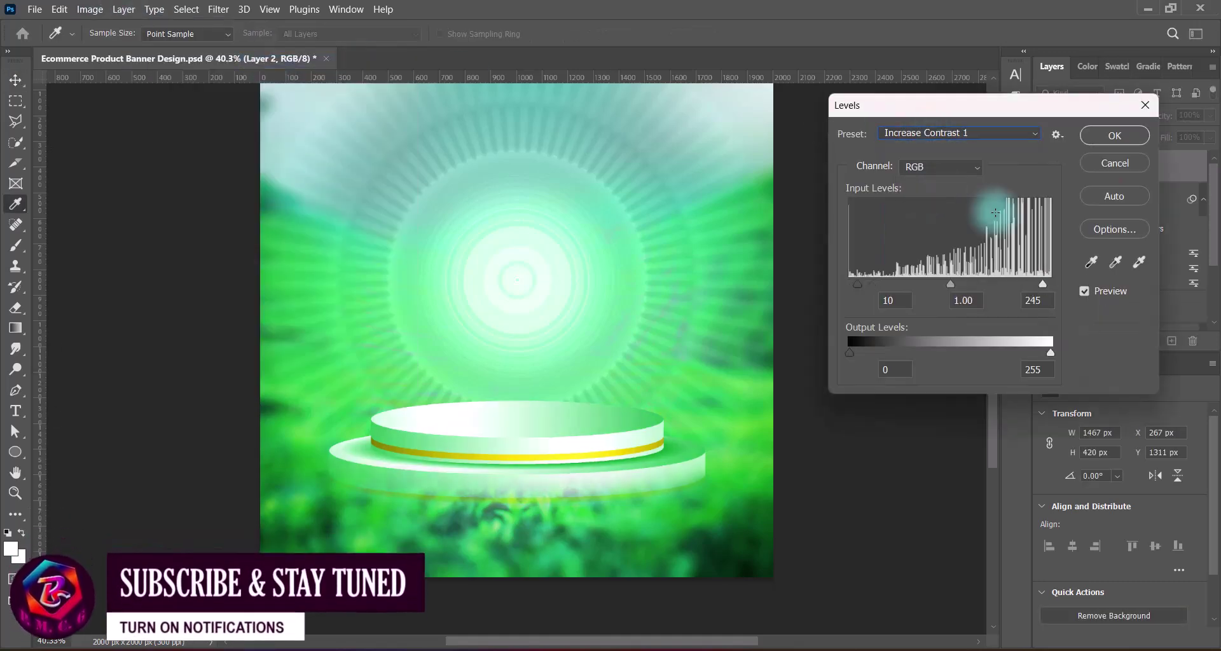
left_click(1088, 141)
- Add a drop shadow to the podium with a distance of about 98 px and a dark green colour sampled from the grass
double_click(1074, 162)
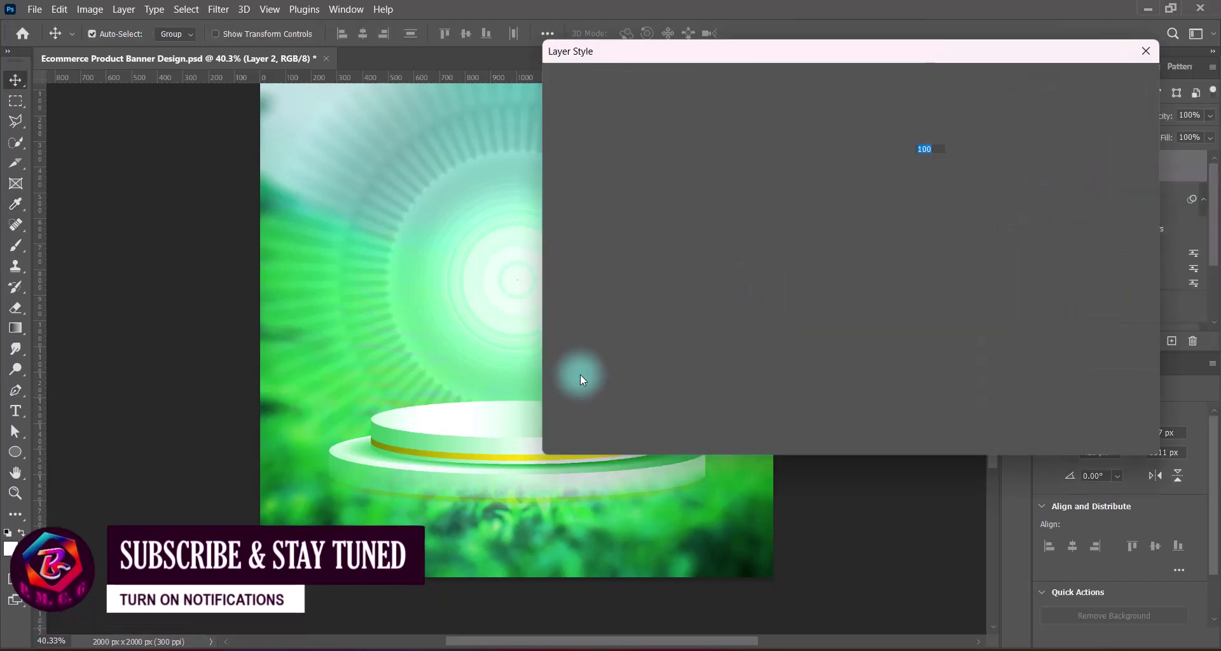
left_click(560, 395)
left_click(597, 395)
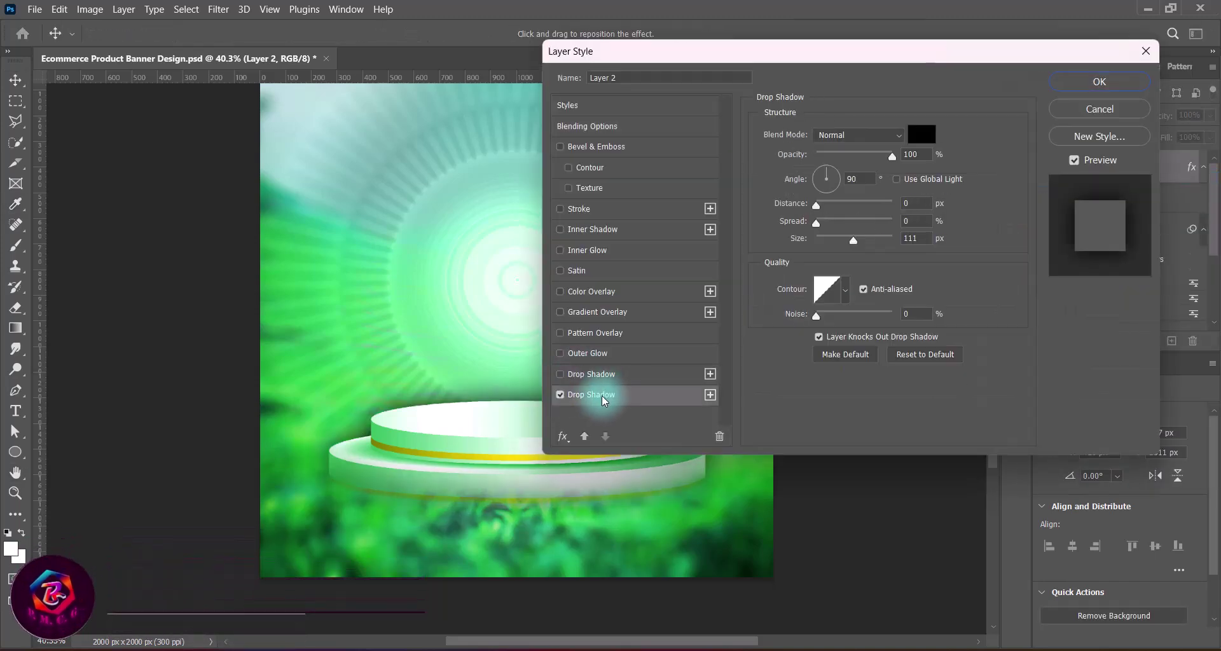
left_click_drag(816, 204, 881, 203)
left_click(923, 133)
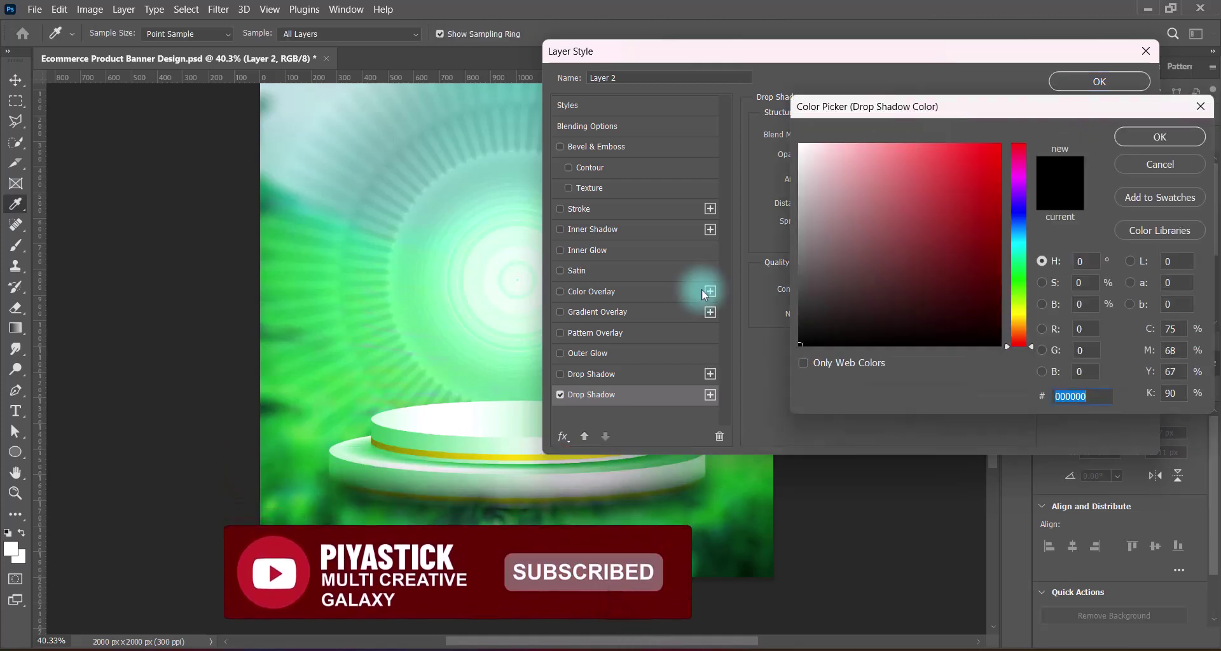
left_click(354, 553)
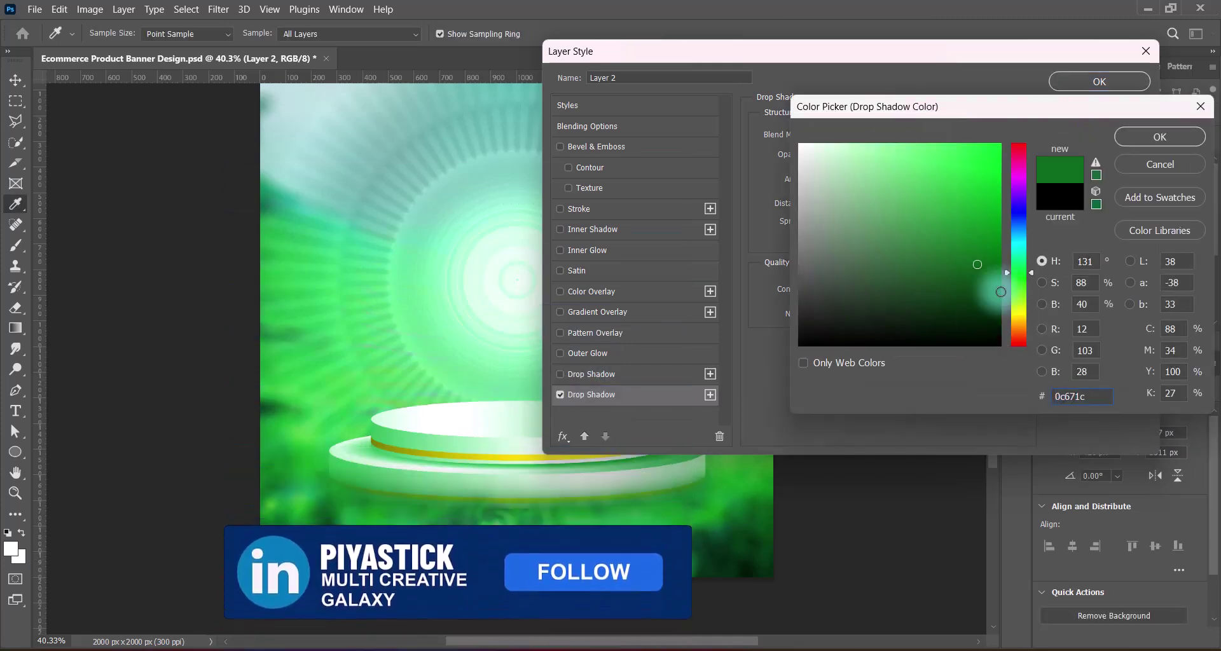
left_click(1159, 137)
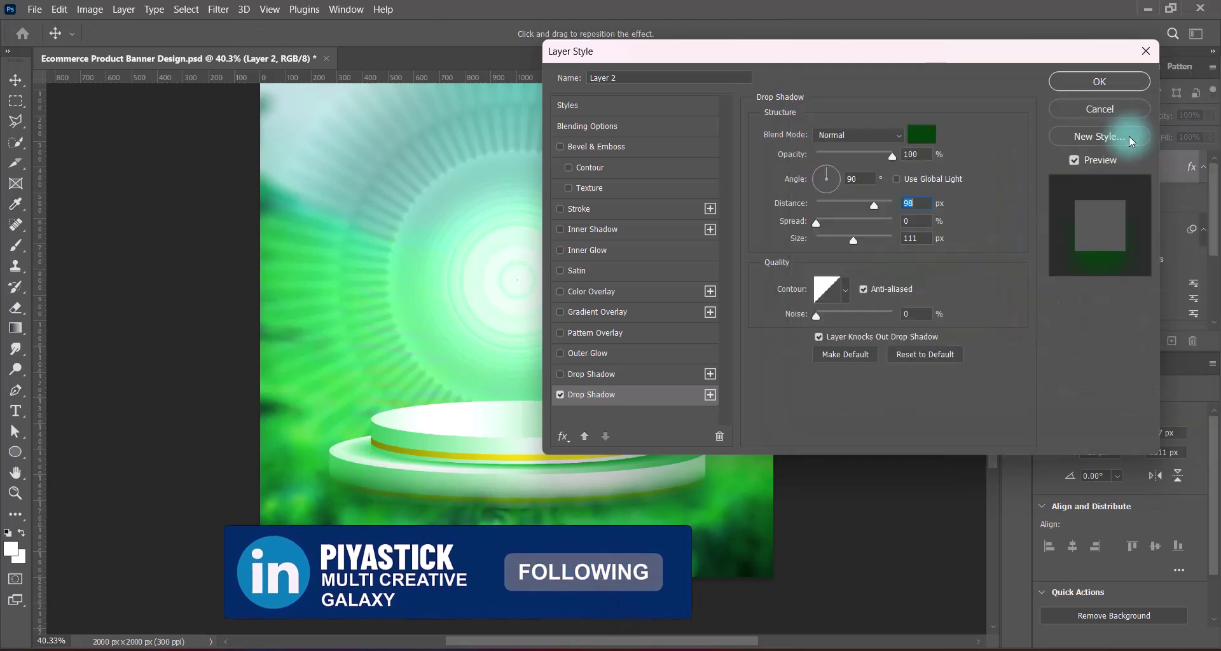
- Set the podium's drop shadow to a distance of 120 px and size of 100 px, and lower its opacity to about 75%
left_click(853, 241)
left_click_drag(855, 245, 877, 211)
left_click(916, 203)
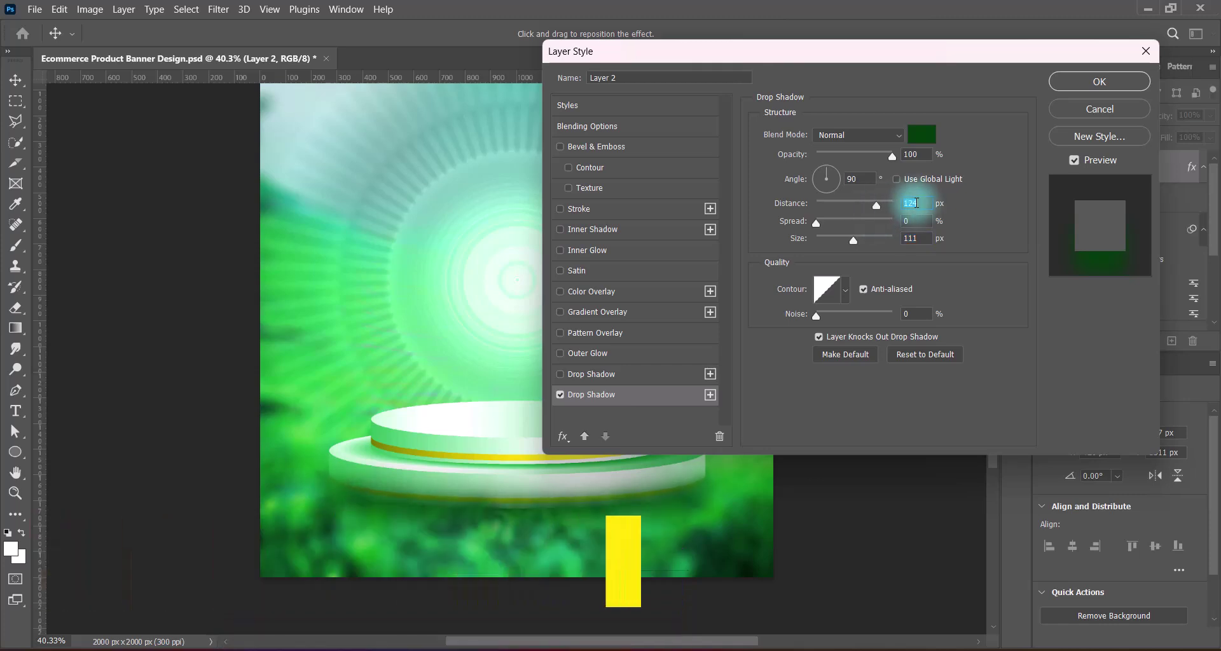
type("120")
left_click(911, 240)
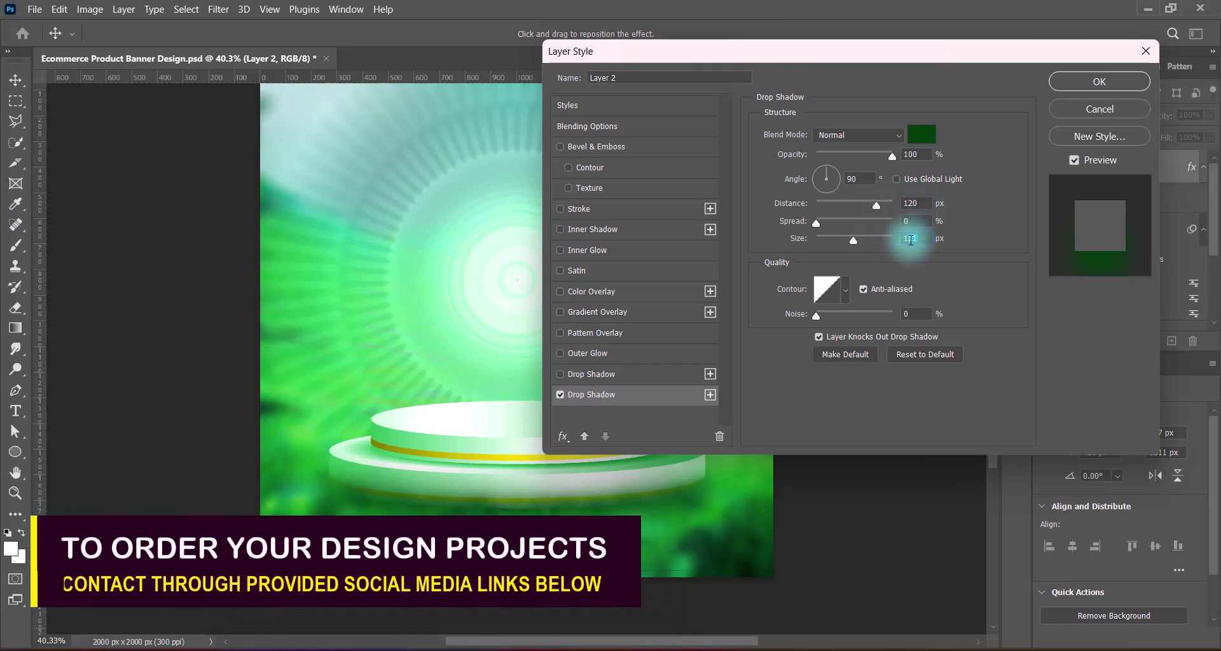
left_click(1081, 82)
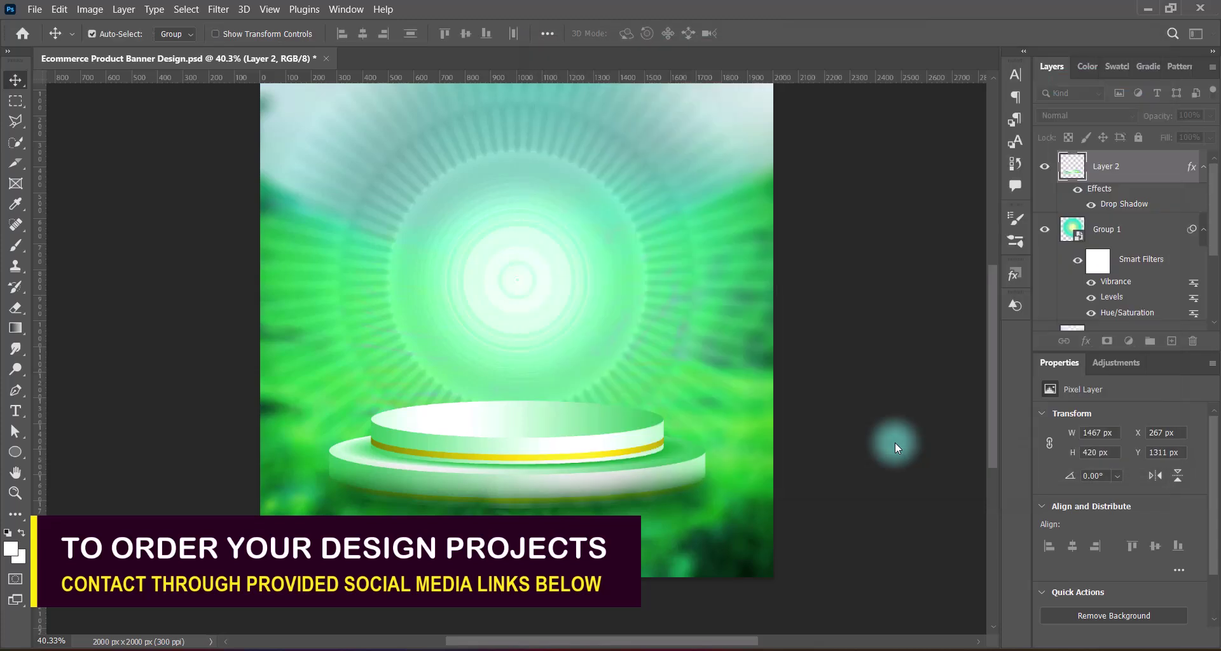
double_click(1132, 205)
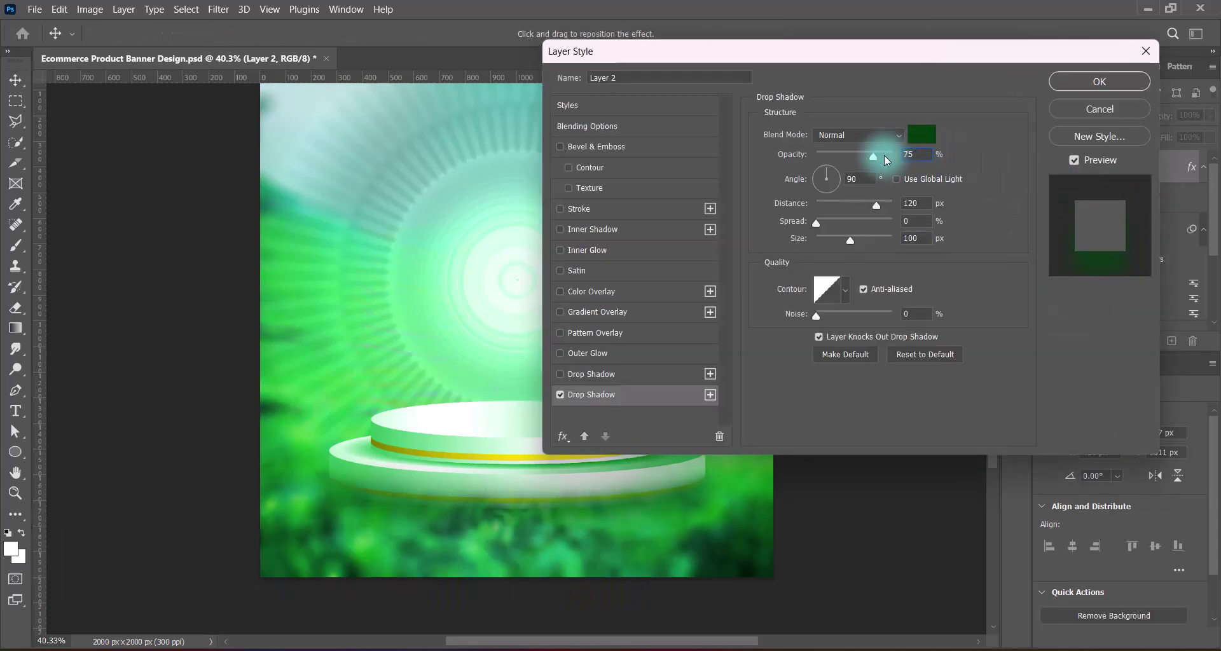
left_click(1099, 82)
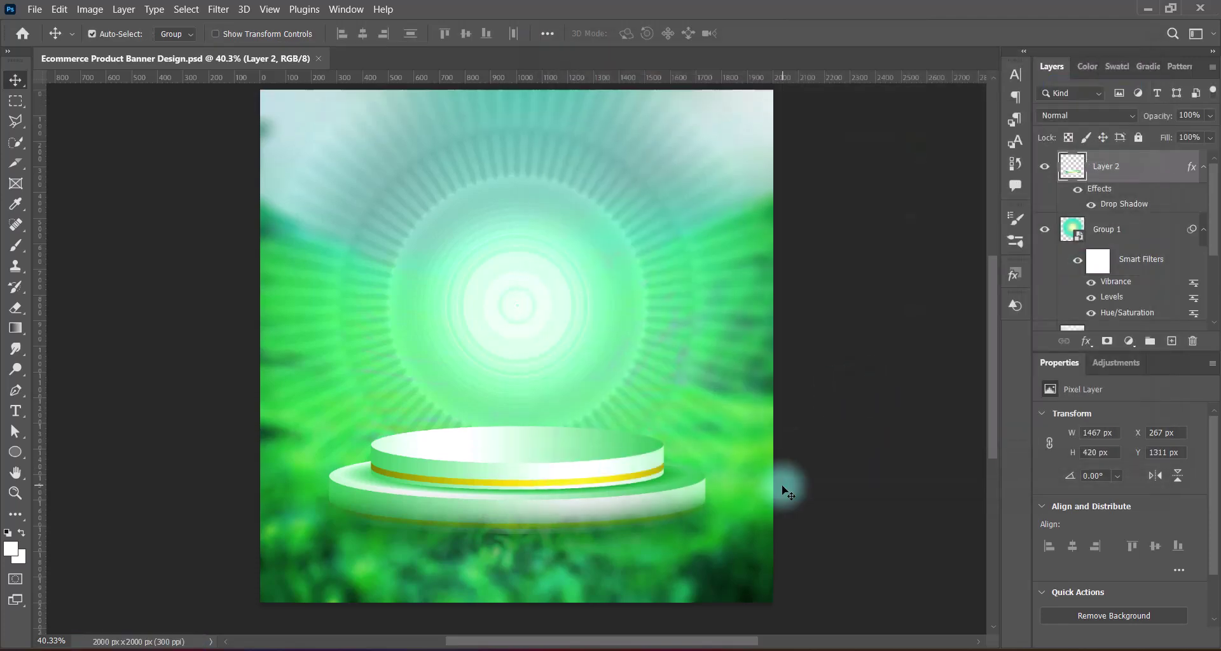
- Move the podium straight down to a Y position of 1347 px
key("Down")
key("Down")
key("Down")
key("Down")
key("Down")
key("Down")
key("Down")
key("Down")
key("Down")
key("Down")
key("Down")
key("Down")
key("Down")
key("Down")
key("Down")
key("Down")
key("Down")
key("Down")
key("Down")
key("Down")
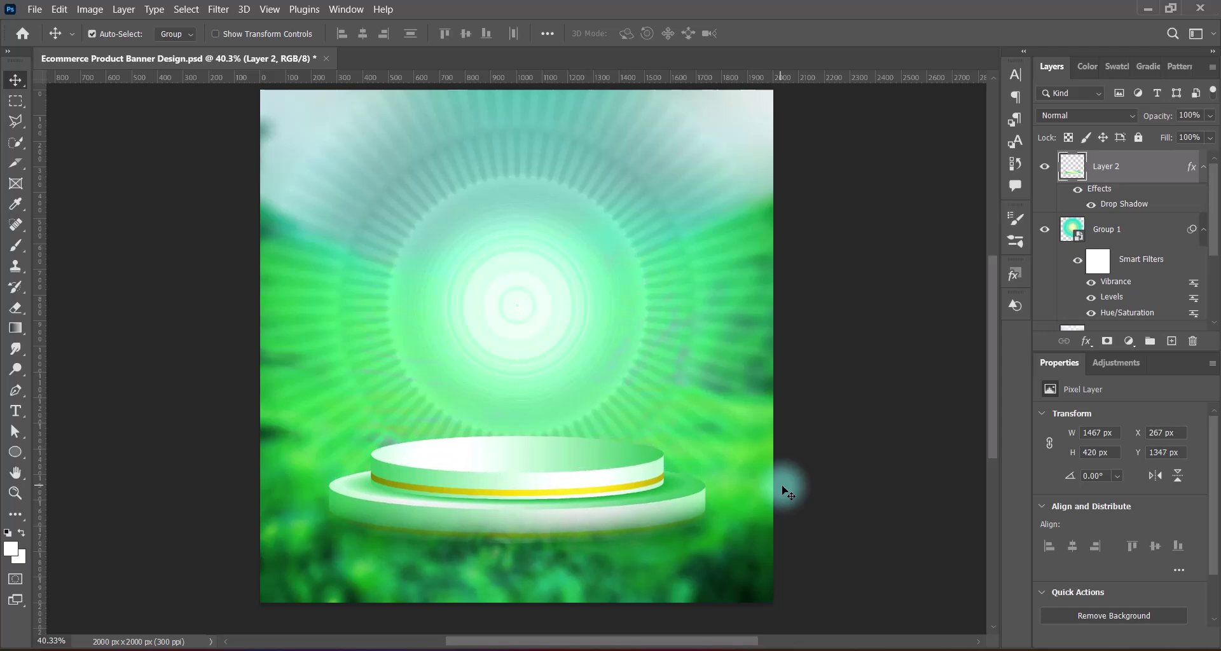
- Paste the tea tree body wash bottle and scale it to about 526 × 1411 px, standing centred on the podium
left_click(851, 450)
key("ctrl+v")
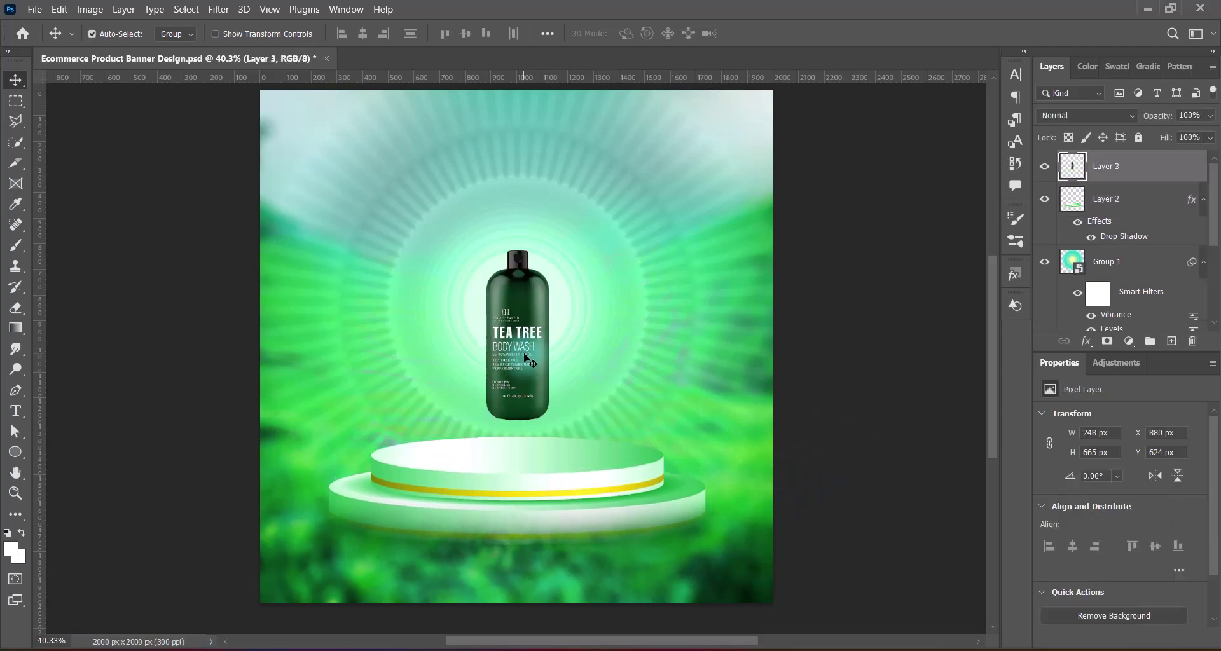
key("ctrl+t")
left_click_drag(517, 250, 517, 178)
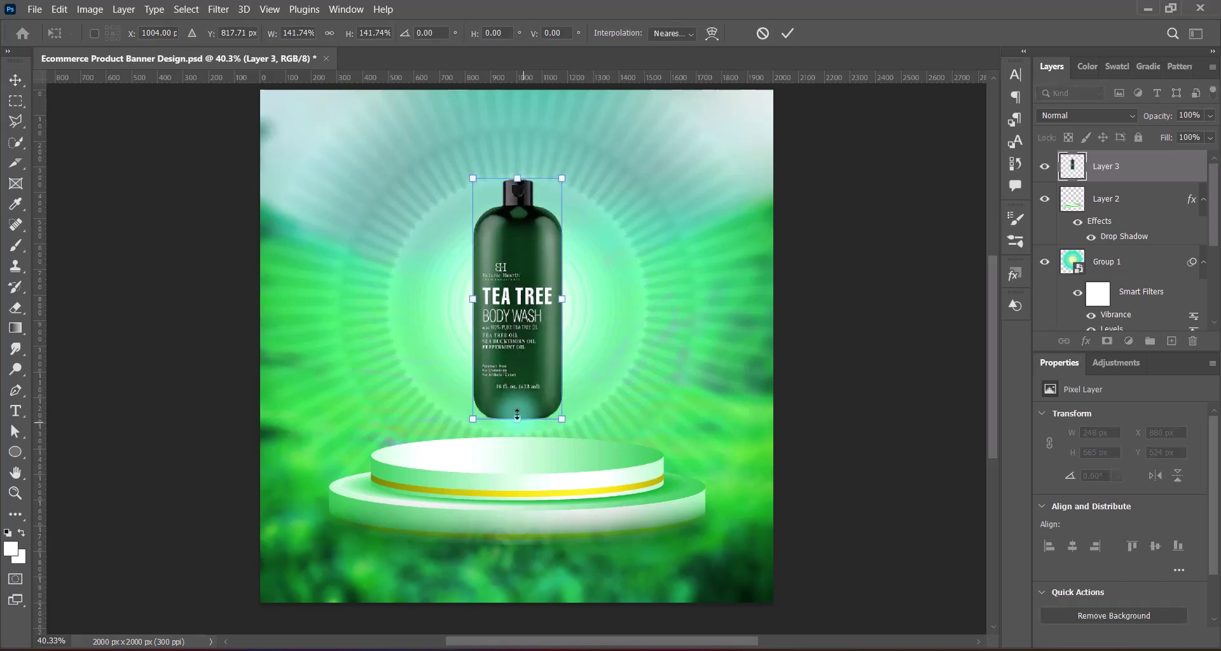
left_click_drag(518, 419, 519, 466)
left_click_drag(540, 348, 534, 346)
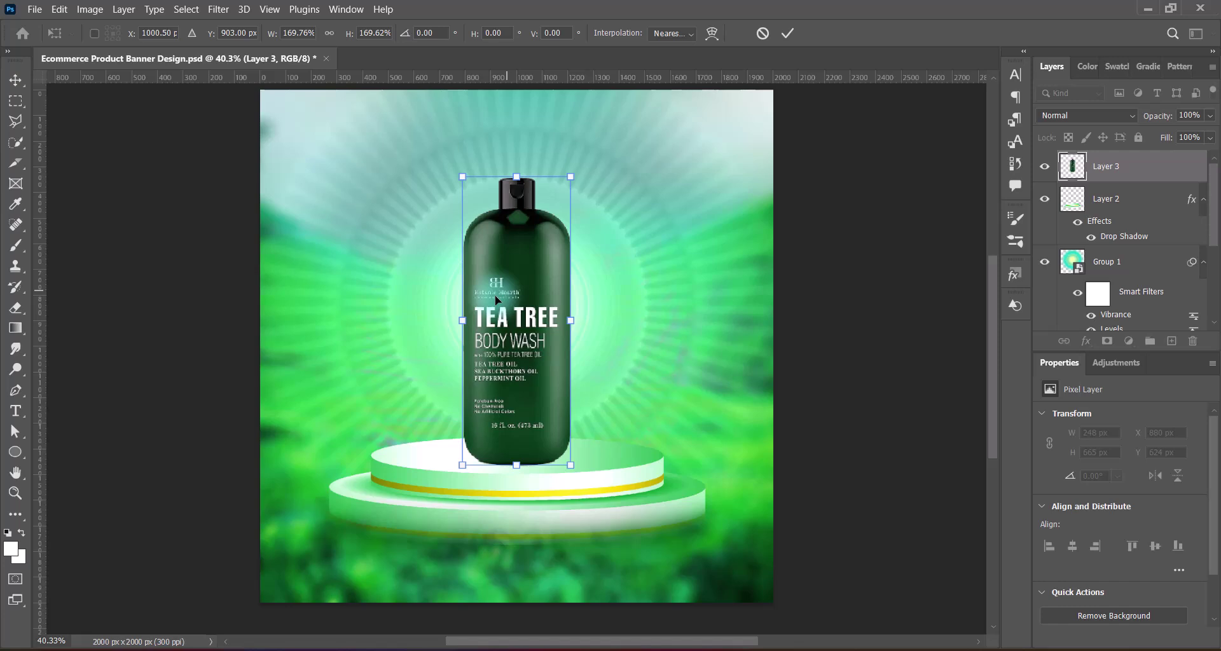
left_click_drag(516, 177, 517, 105)
left_click_drag(533, 323, 525, 322)
key("Return")
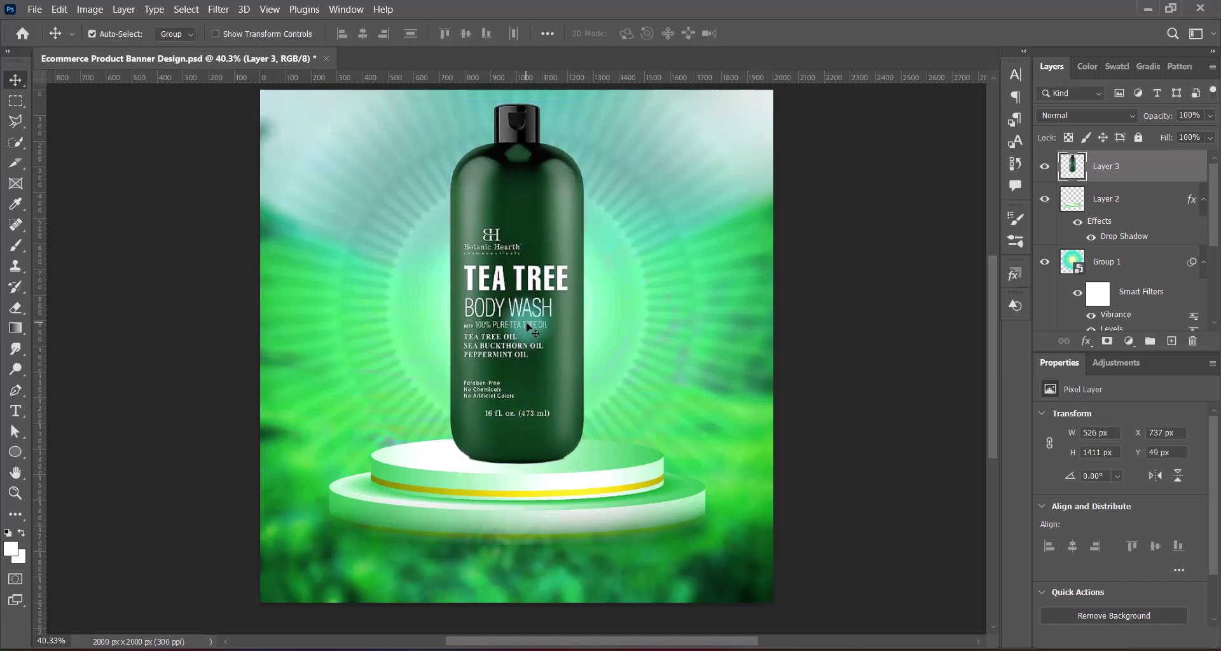
- Move the bottle and podium layers down together so the pair sits at a Y position of 128 px
left_click(1151, 199, "shift")
left_click_drag(946, 374, 947, 384)
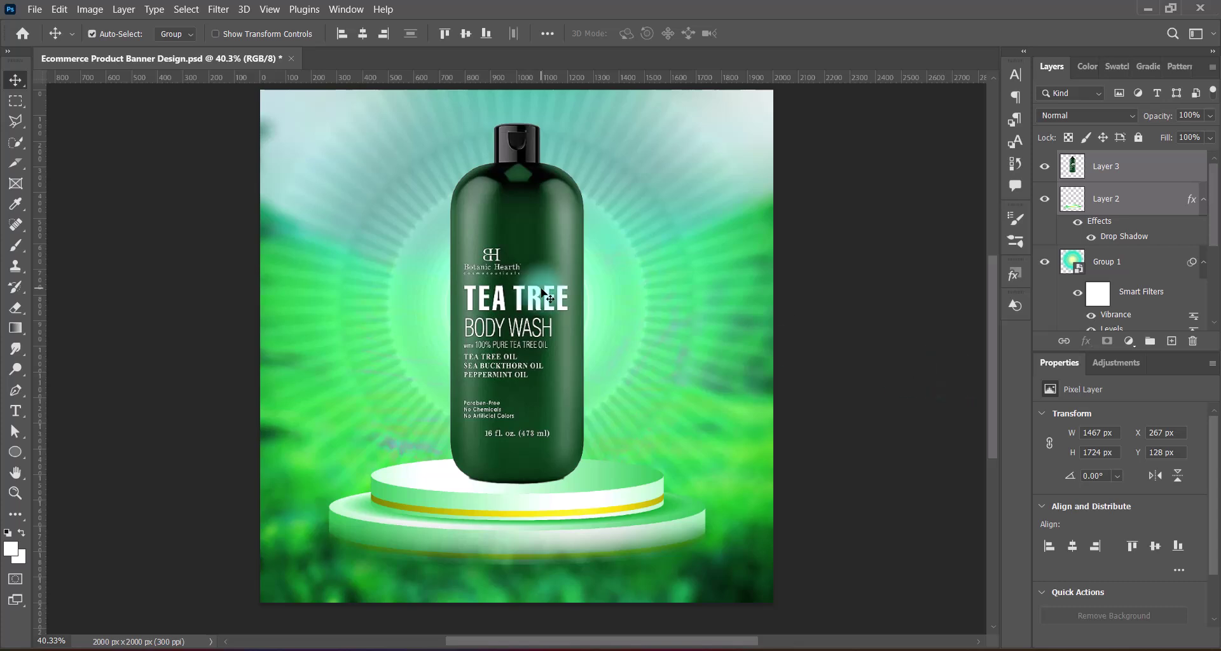
left_click(872, 329)
- Scale the bottle down slightly to about 512 × 1374 px, keeping its base on the podium
left_click(516, 286)
key("ctrl+t")
left_click_drag(516, 123, 517, 131)
left_click(948, 366)
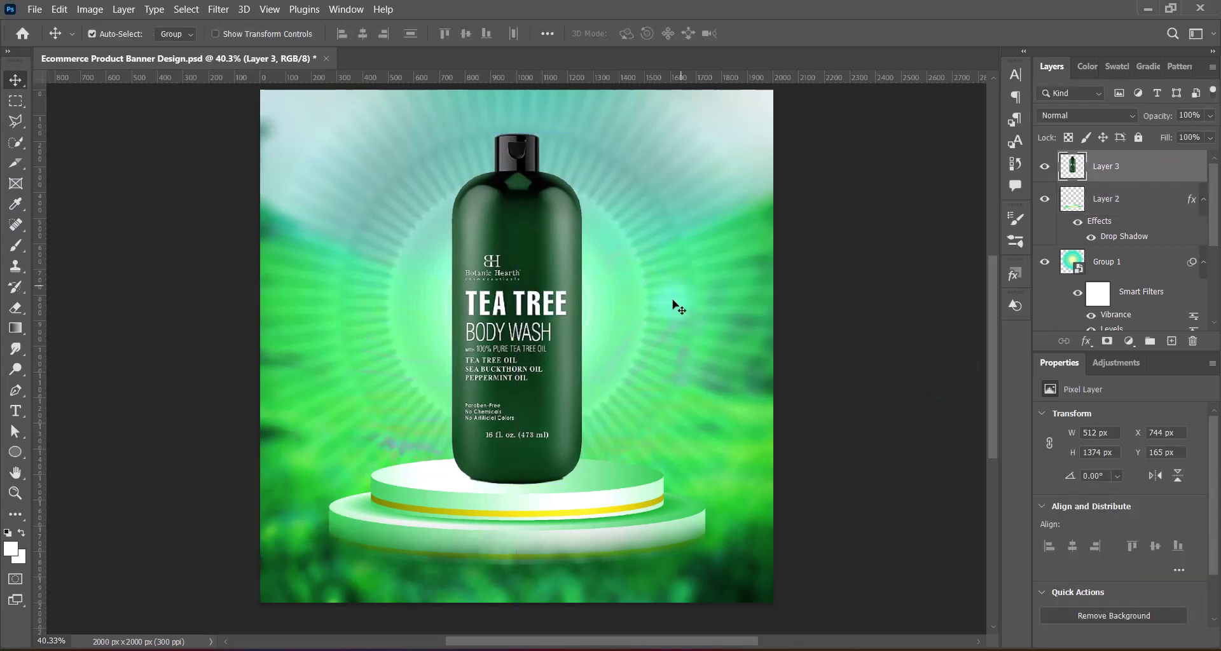
- Apply the Increase Saturation preset of Hue/Saturation to the bottle
left_click(90, 9)
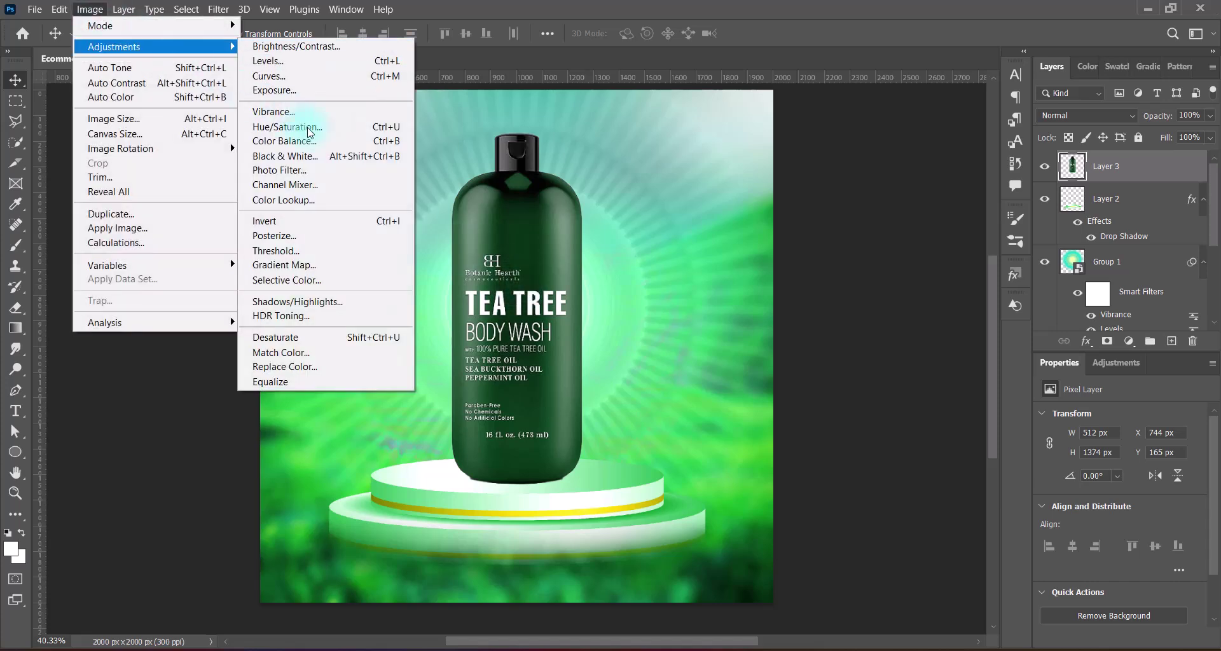
left_click(305, 126)
left_click(936, 108)
left_click(937, 182)
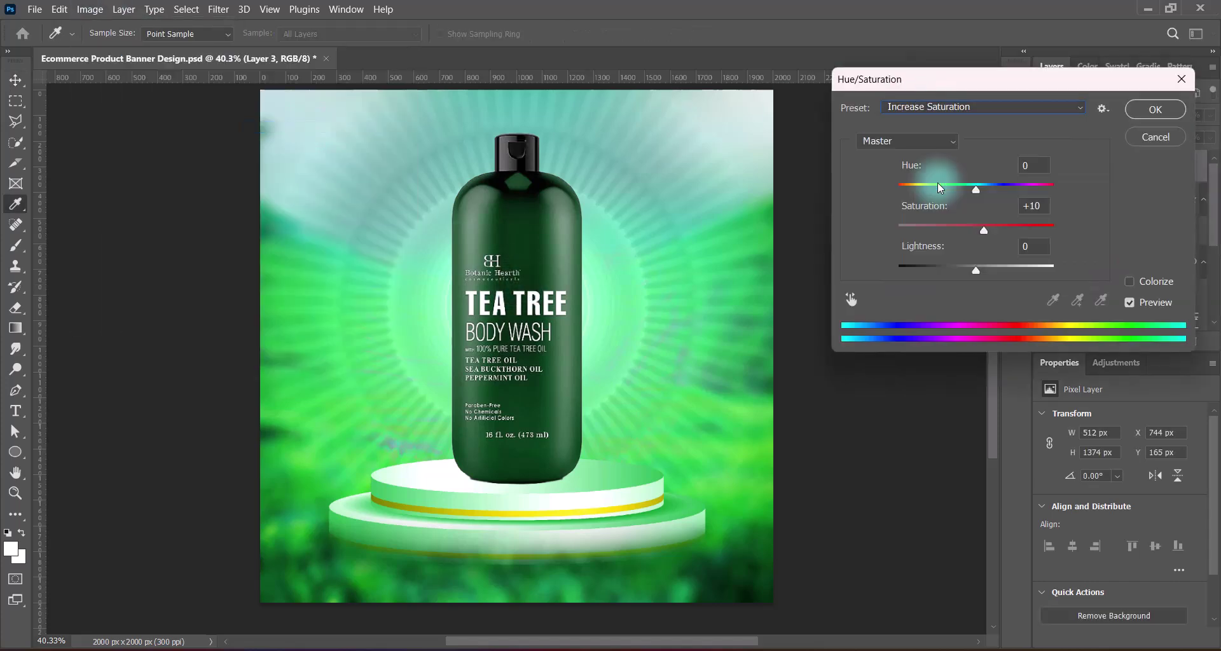
left_click(1155, 110)
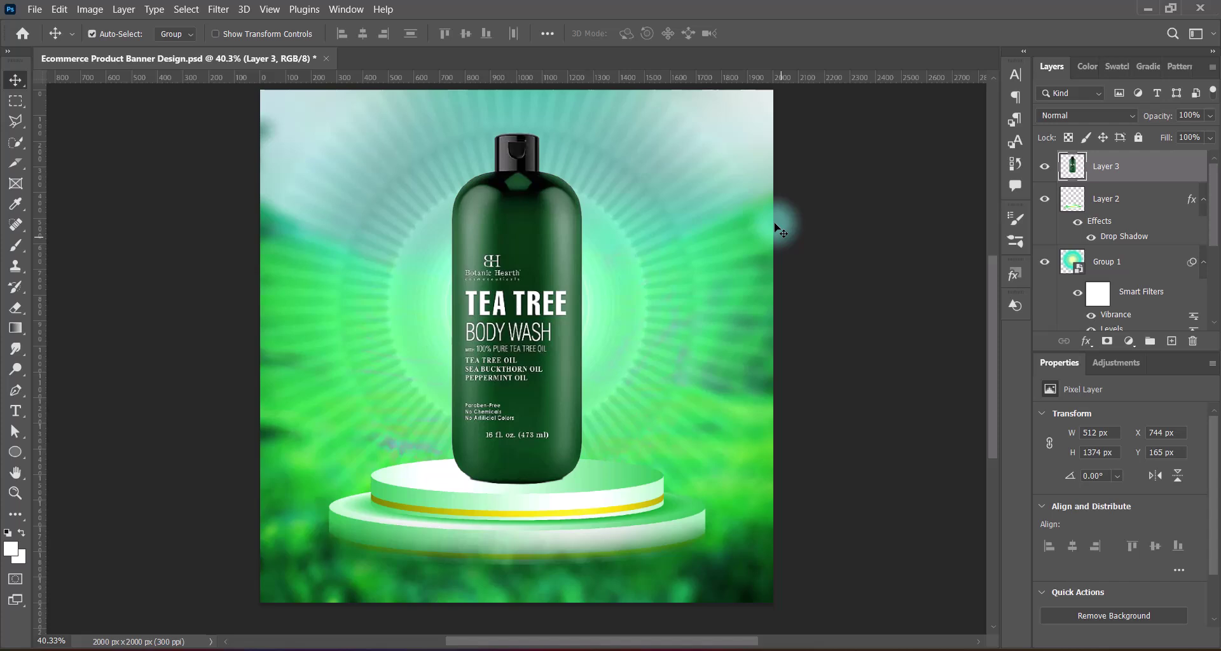
- Strengthen the bottle's contrast with the Levels preset Increase Contrast 1
left_click(90, 9)
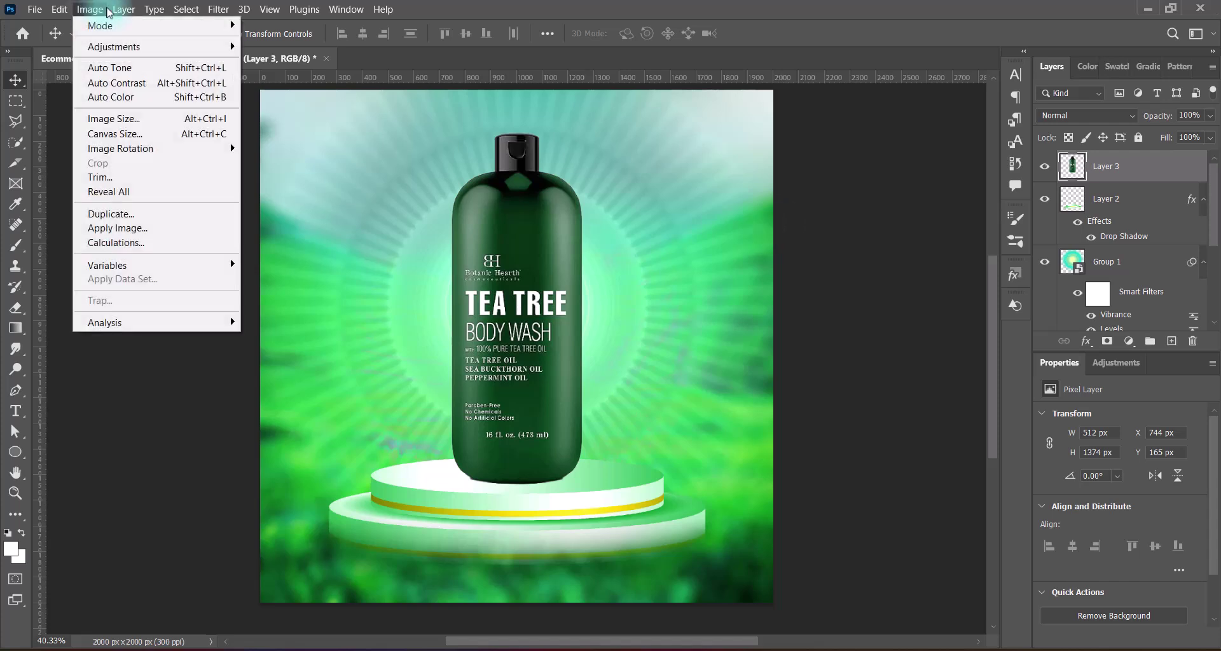
mouse_move(158, 46)
left_click(298, 61)
left_click(954, 133)
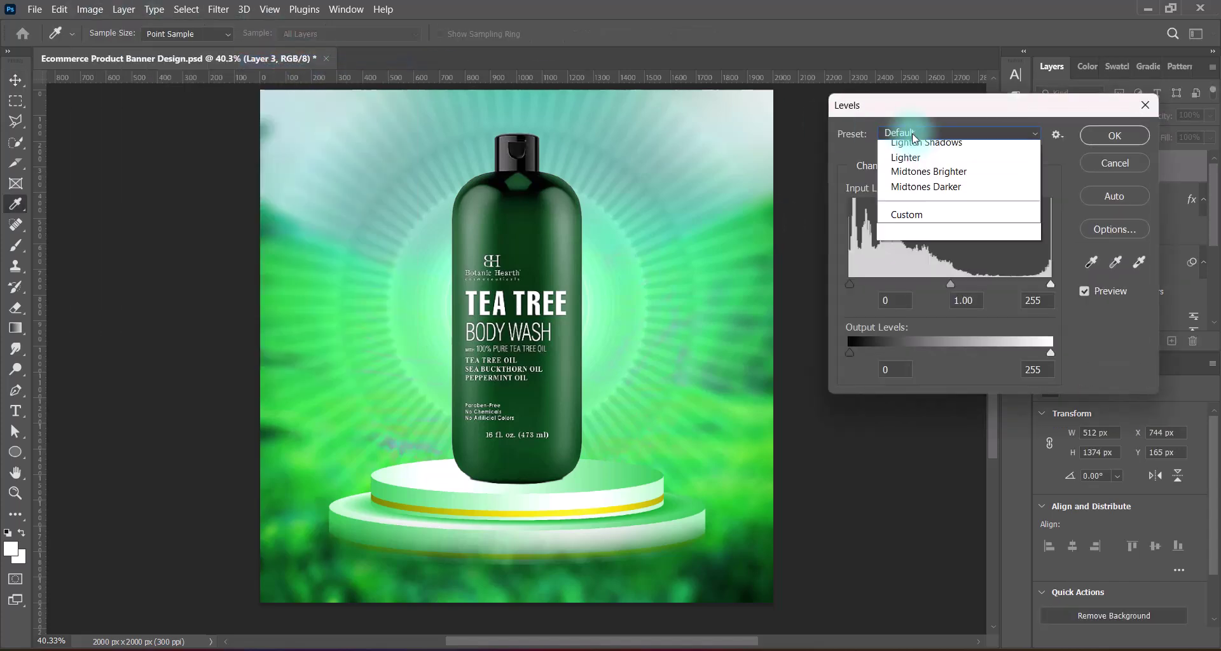
scroll(926, 190, "up", 3)
left_click(925, 226)
left_click(926, 132)
left_click(926, 192)
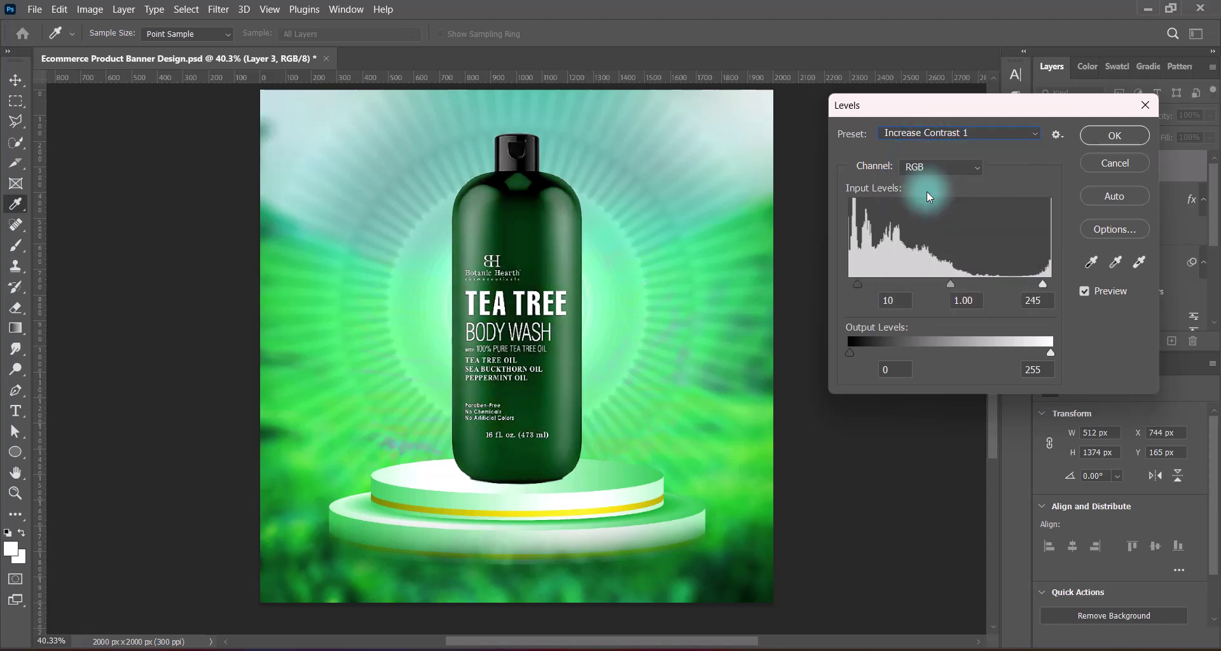
key("Return")
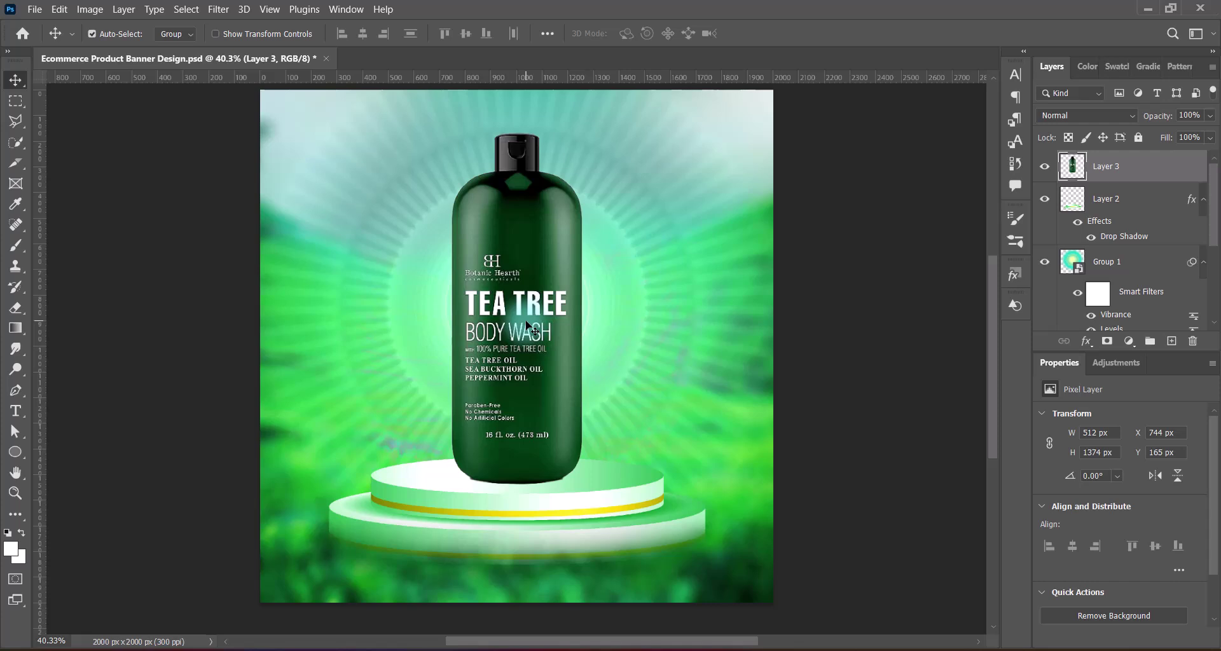
- Add a new layer between the podium and the bottle and paint one soft 1000 px black dab behind the bottle's lower half
left_click(1123, 197)
left_click(1171, 341)
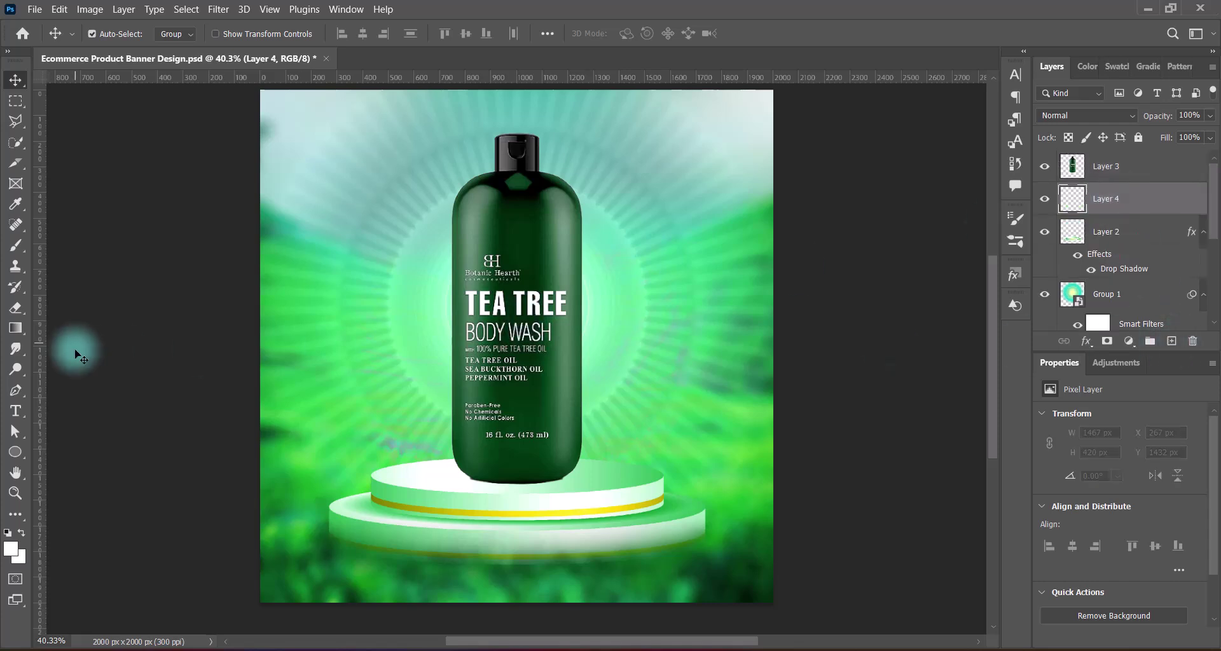
left_click(17, 244)
left_click(8, 534)
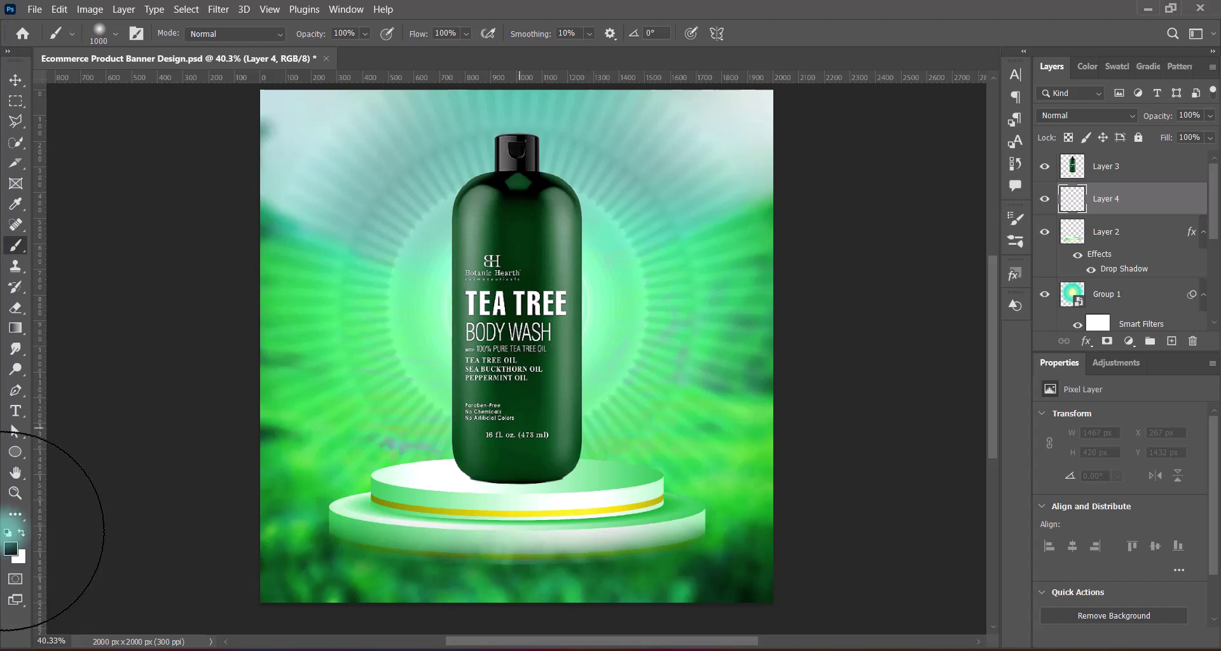
left_click(513, 389)
- Squash the black dab into a flat shadow about 1462 × 113 px under the bottle's base
key("v")
key("ctrl+t")
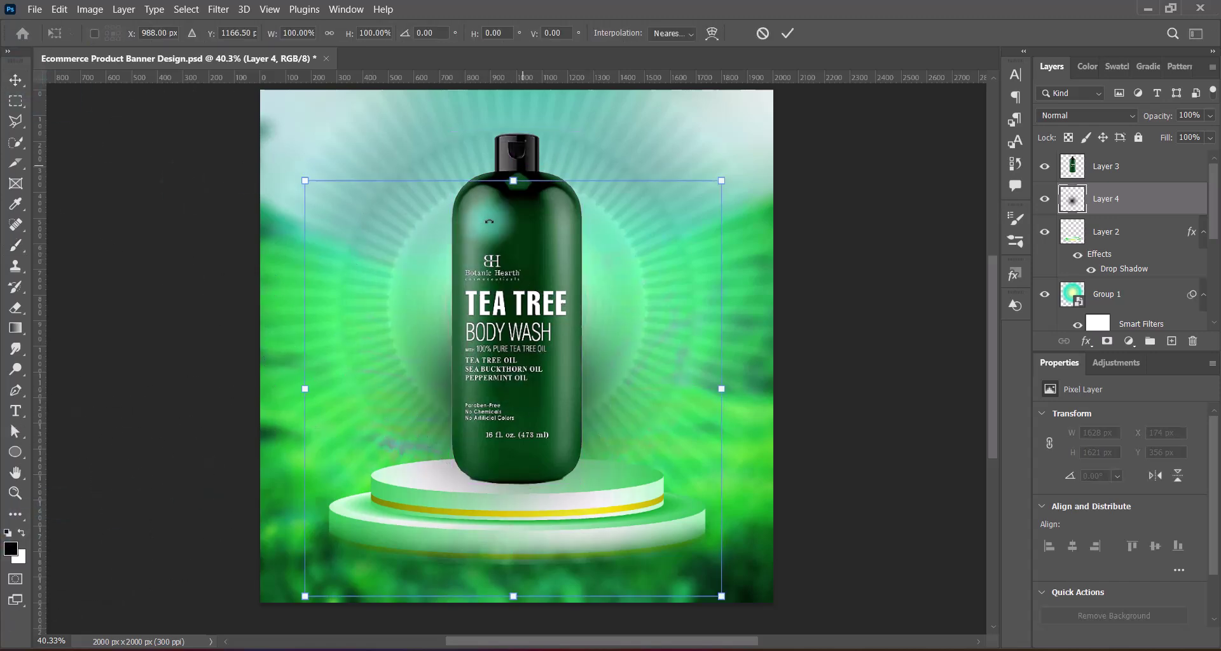
left_click_drag(513, 181, 522, 488)
key("Return")
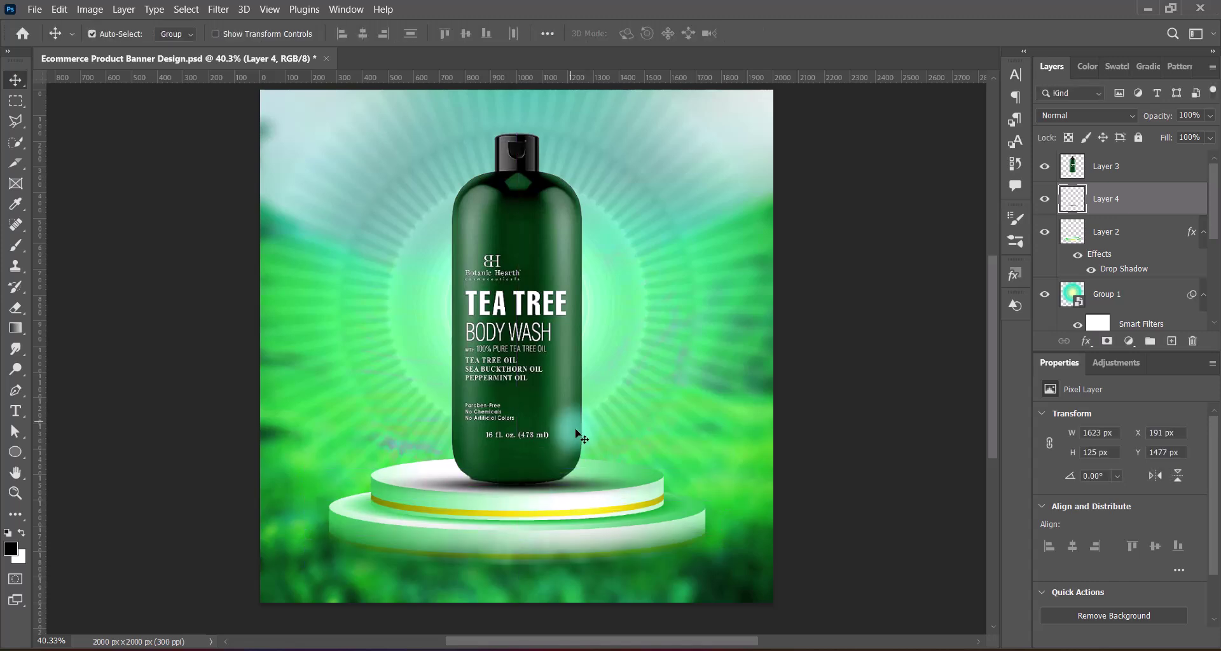
key("ctrl+t")
left_click_drag(517, 468, 517, 474)
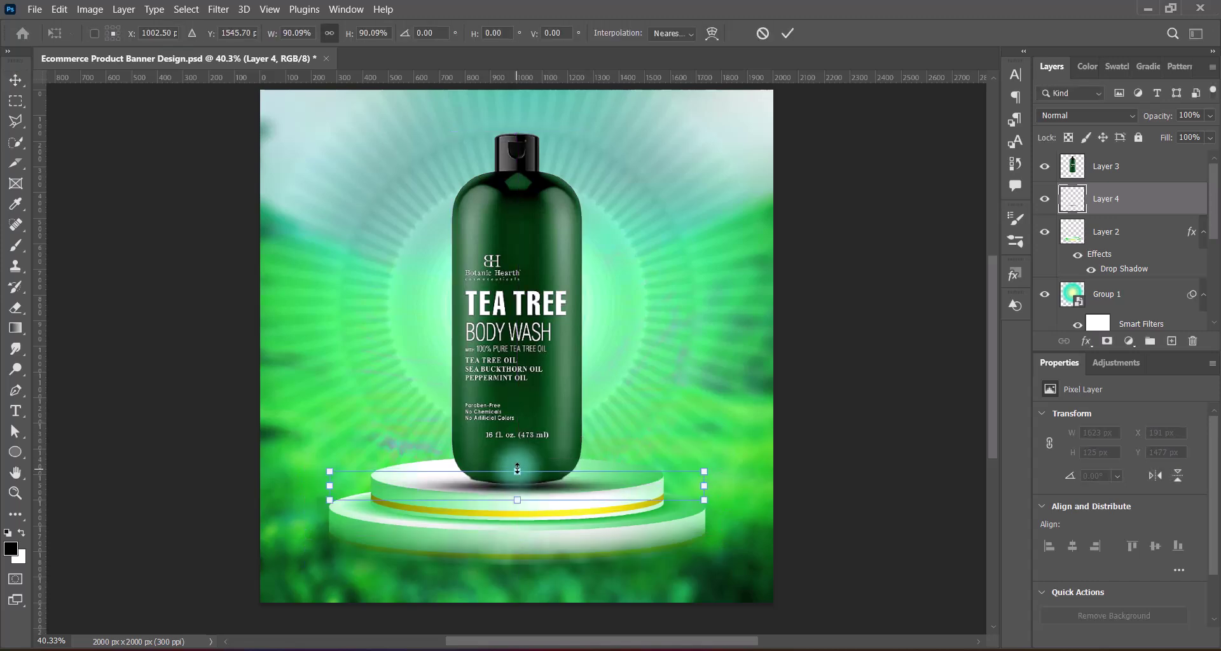
key("Return")
left_click(558, 447)
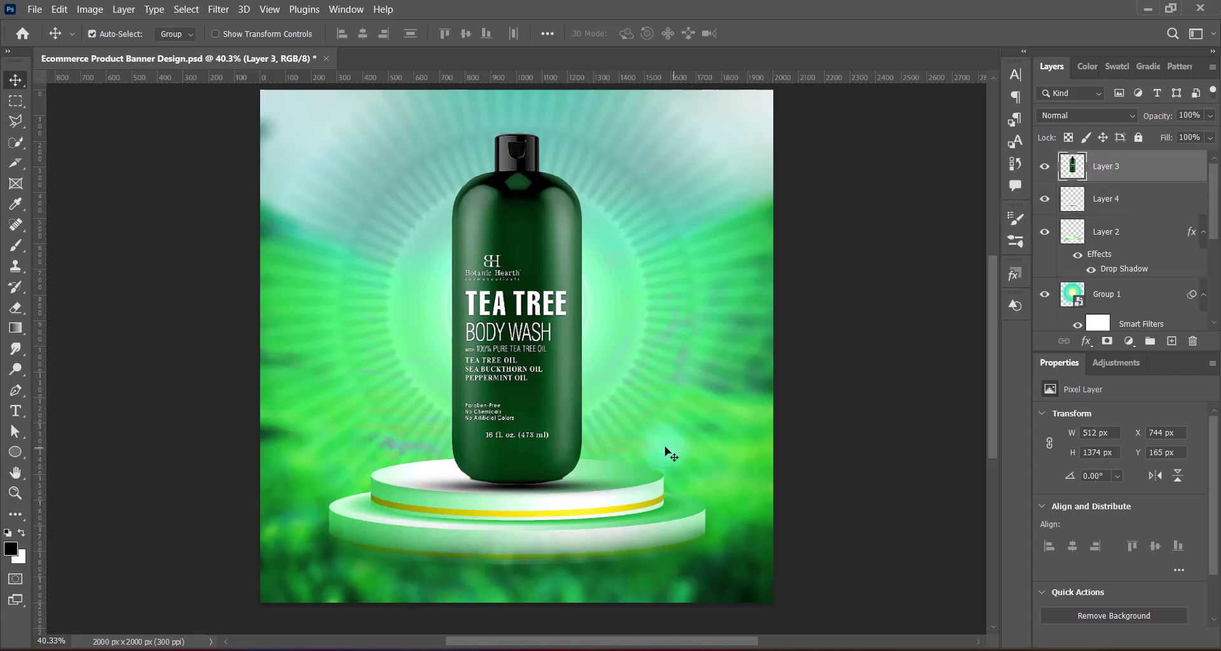
left_click(661, 478)
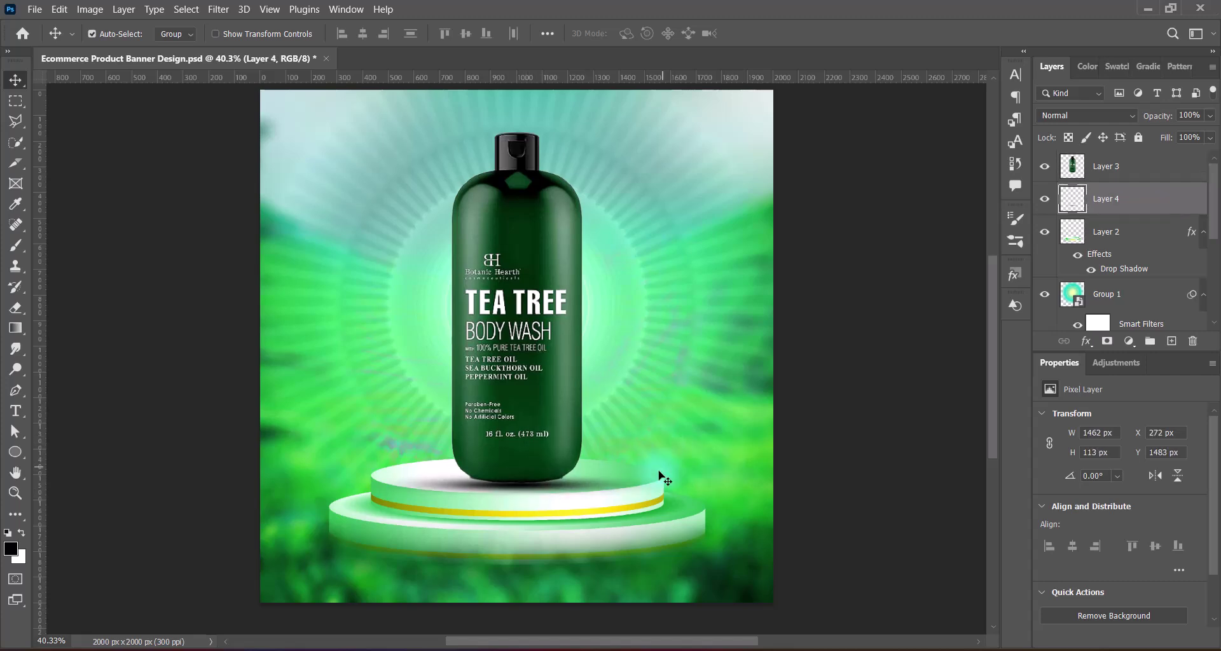
- Convert the bottle's shadow layer to a smart object and soften it with a Gaussian Blur
left_click(1020, 227)
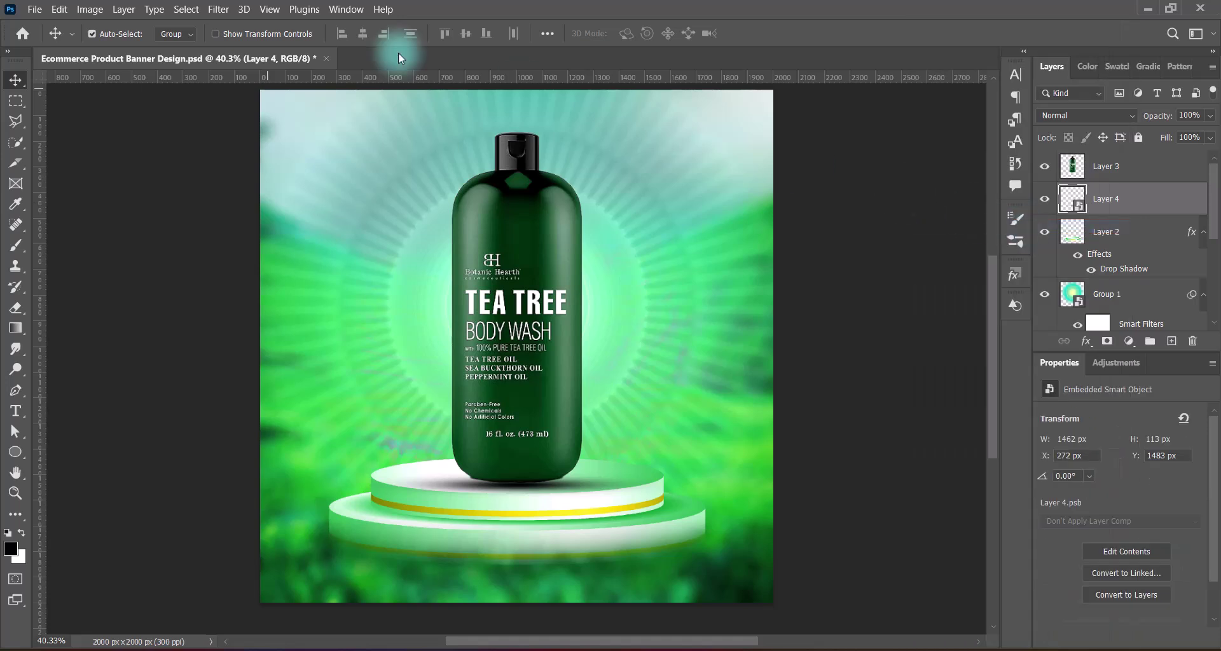
left_click(218, 9)
mouse_move(229, 197)
left_click(420, 265)
type("9")
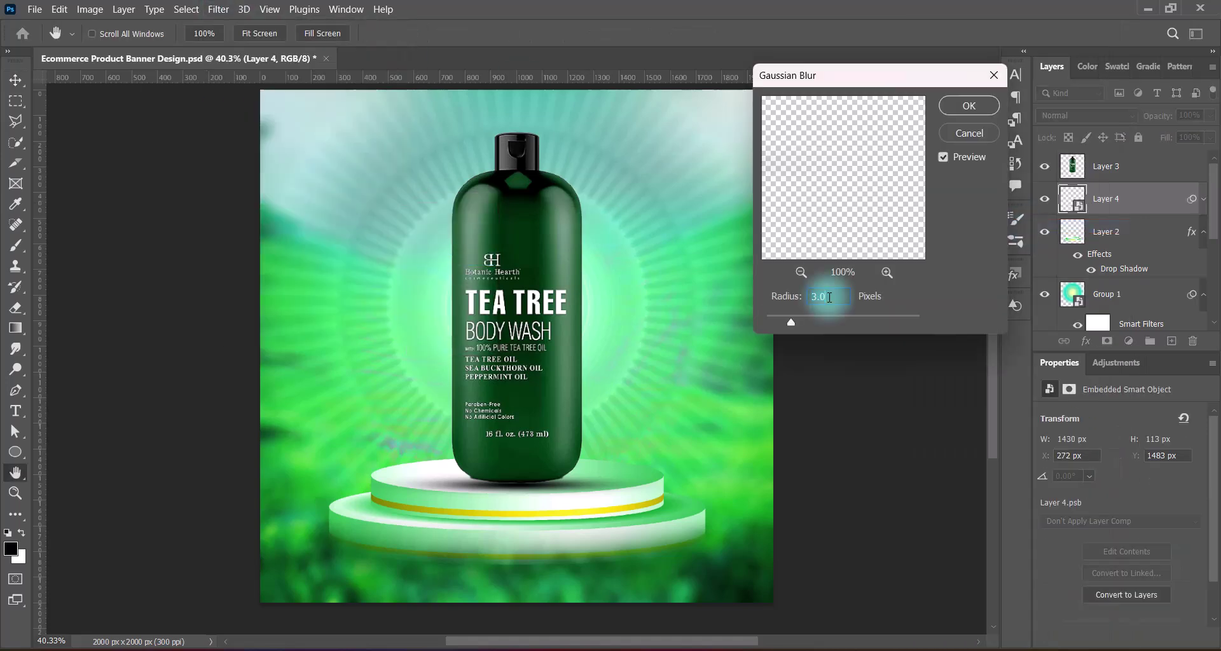
left_click(968, 106)
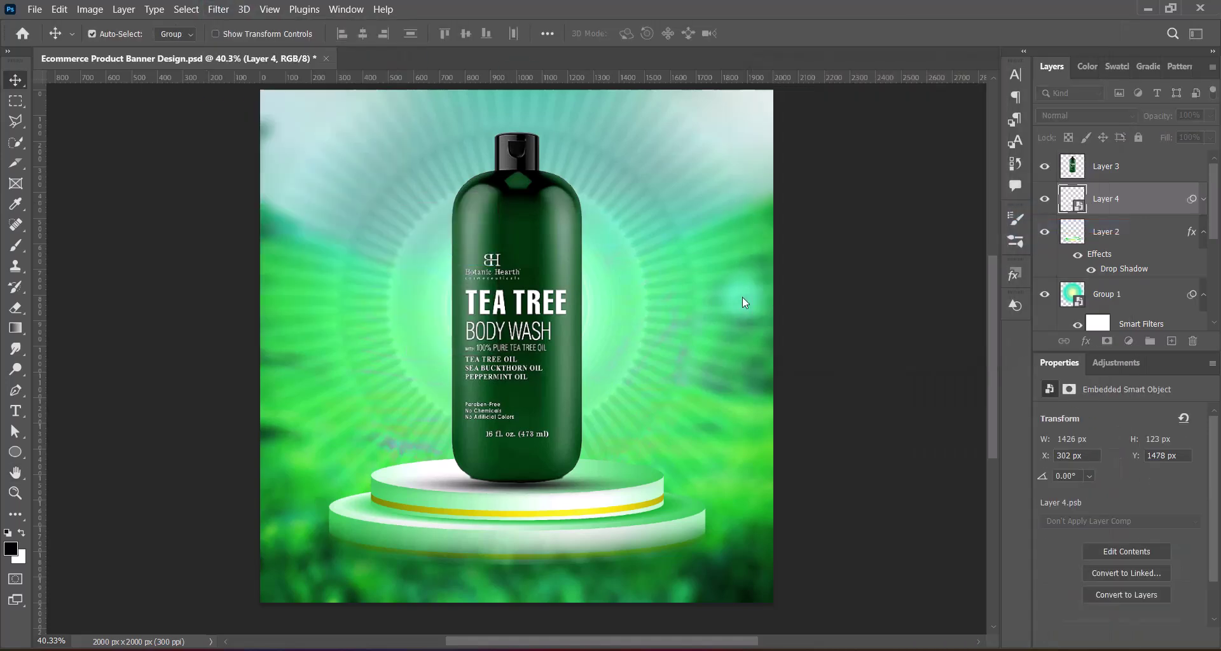
- Nudge the bottle down to a Y position of 164 px and save the document
key("alt+bracketright")
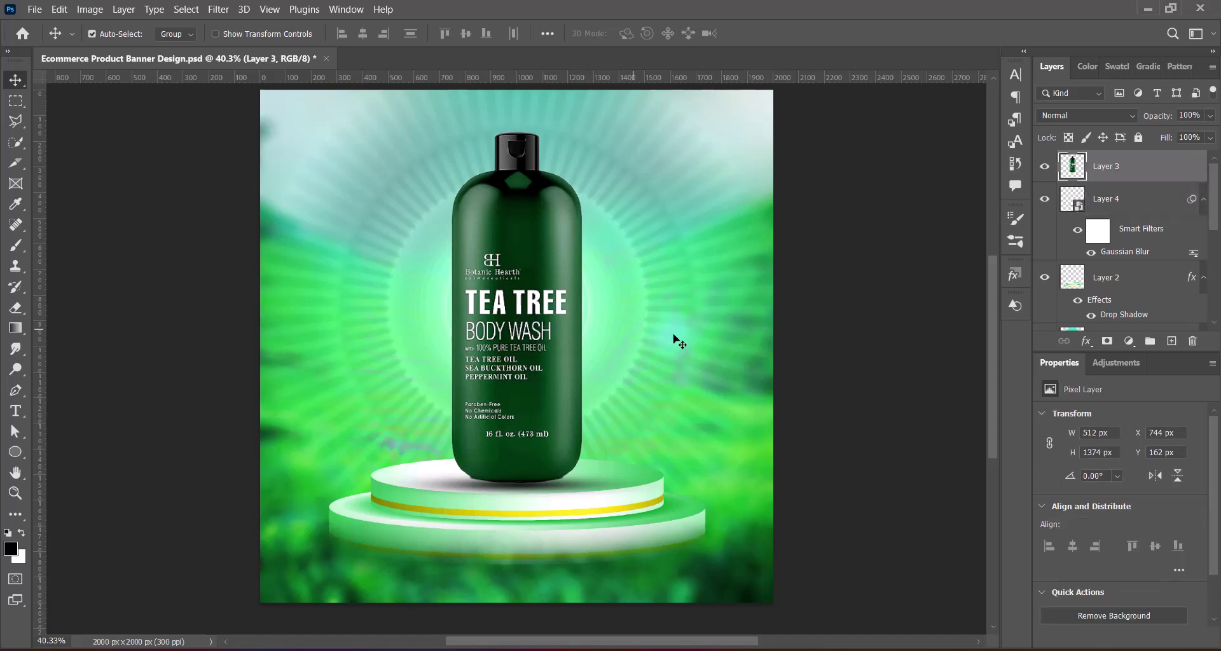
key("Down")
key("Down")
left_click(928, 384)
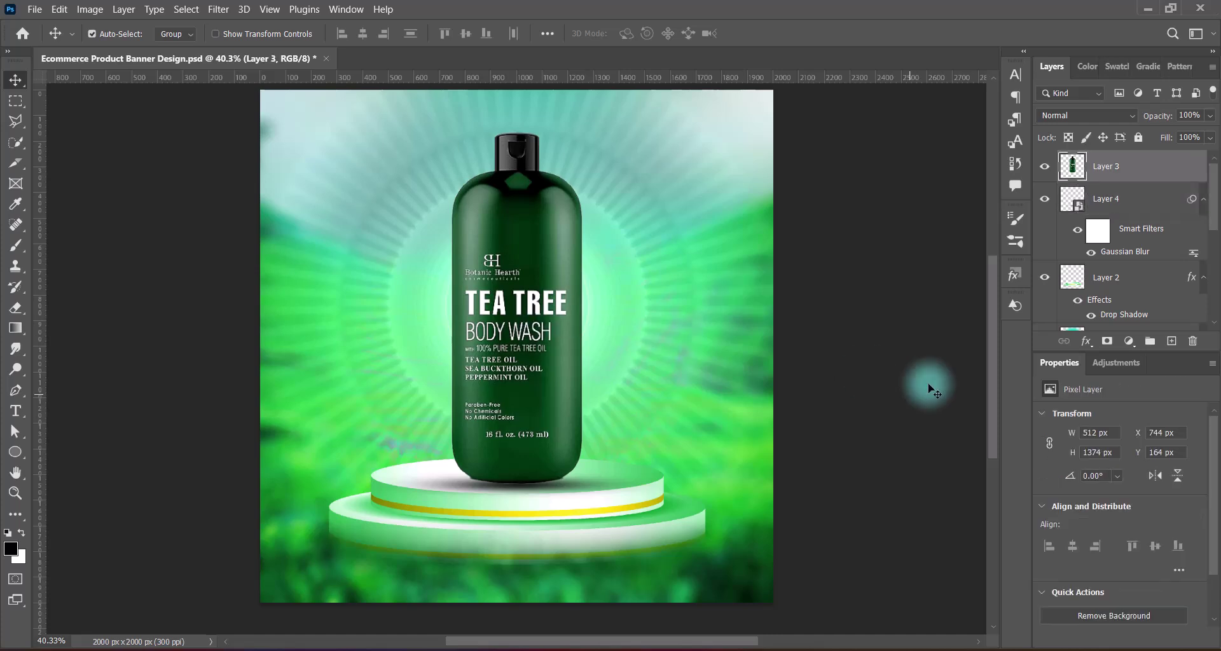
key("ctrl+s")
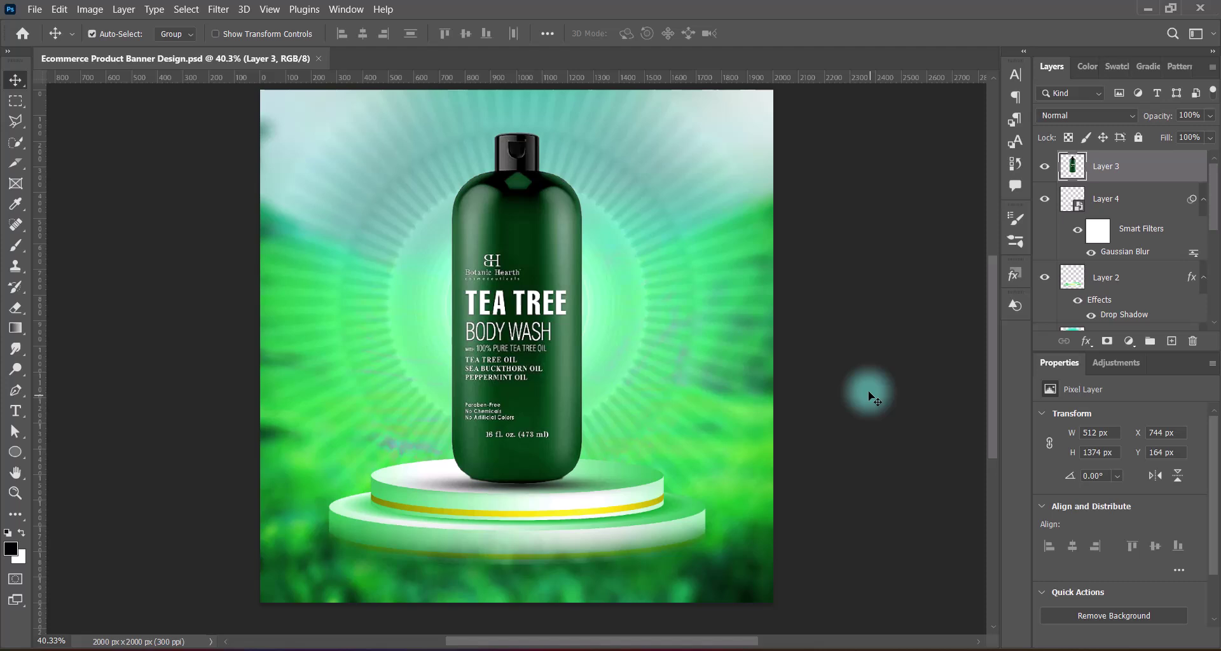
- Paste the tea-bush image into the banner and place its layer directly beneath the podium layer
key("ctrl+v")
left_click_drag(461, 480, 412, 496)
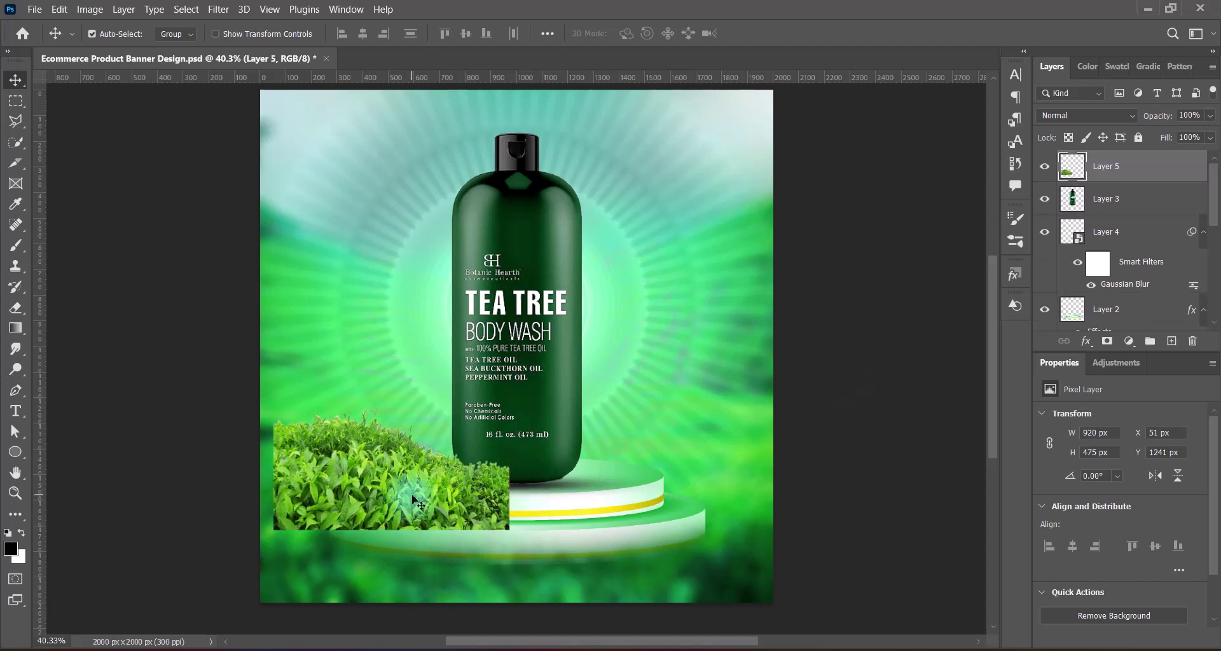
left_click_drag(1110, 166, 1127, 290)
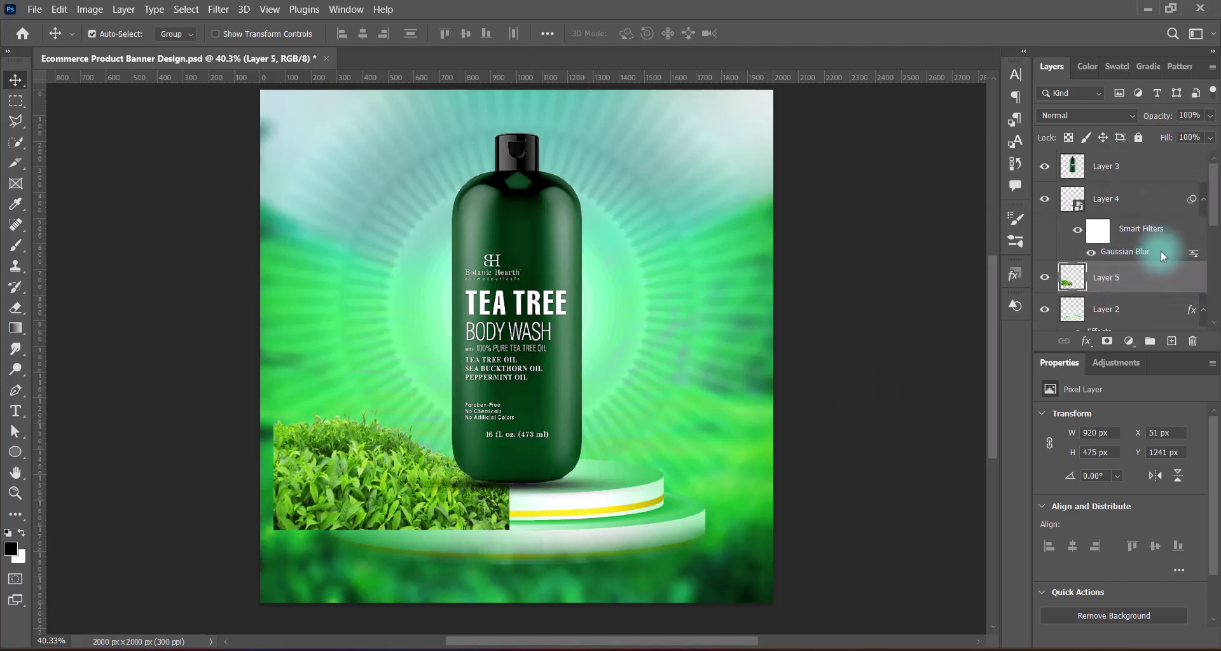
key("ctrl+bracketleft")
- Enlarge the tea bushes to about 206% and rotate them about 7.7° to fill the banner's lower-left area
key("ctrl+t")
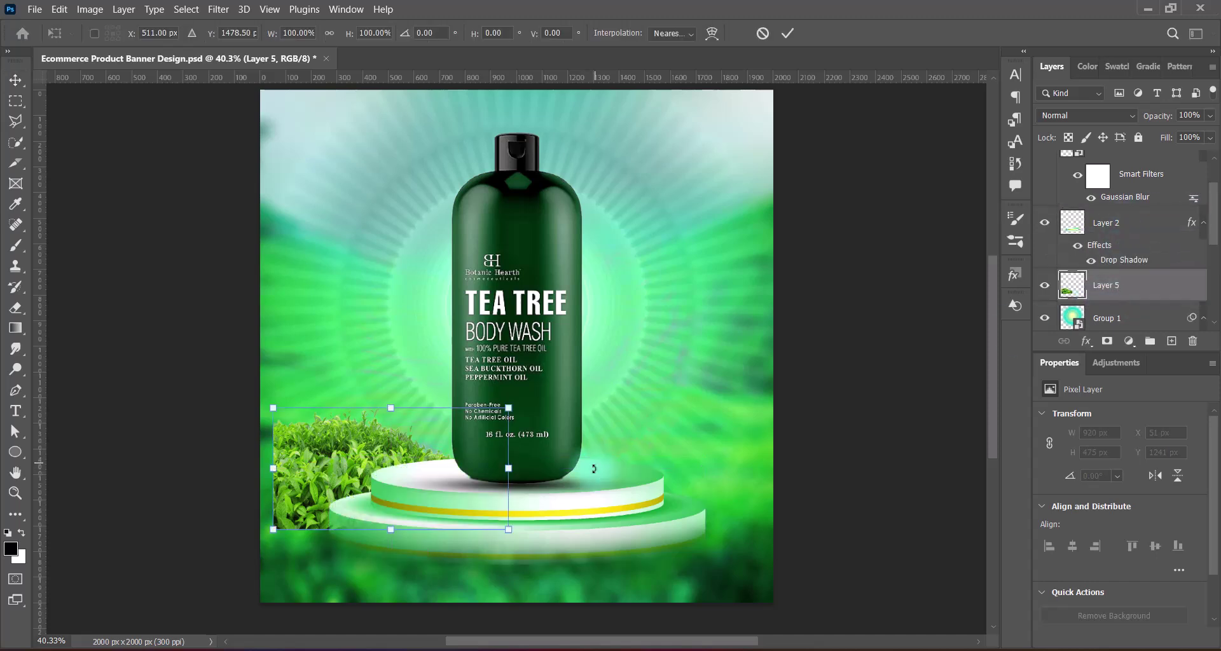
left_click_drag(508, 468, 595, 471)
left_click_drag(272, 468, 235, 468)
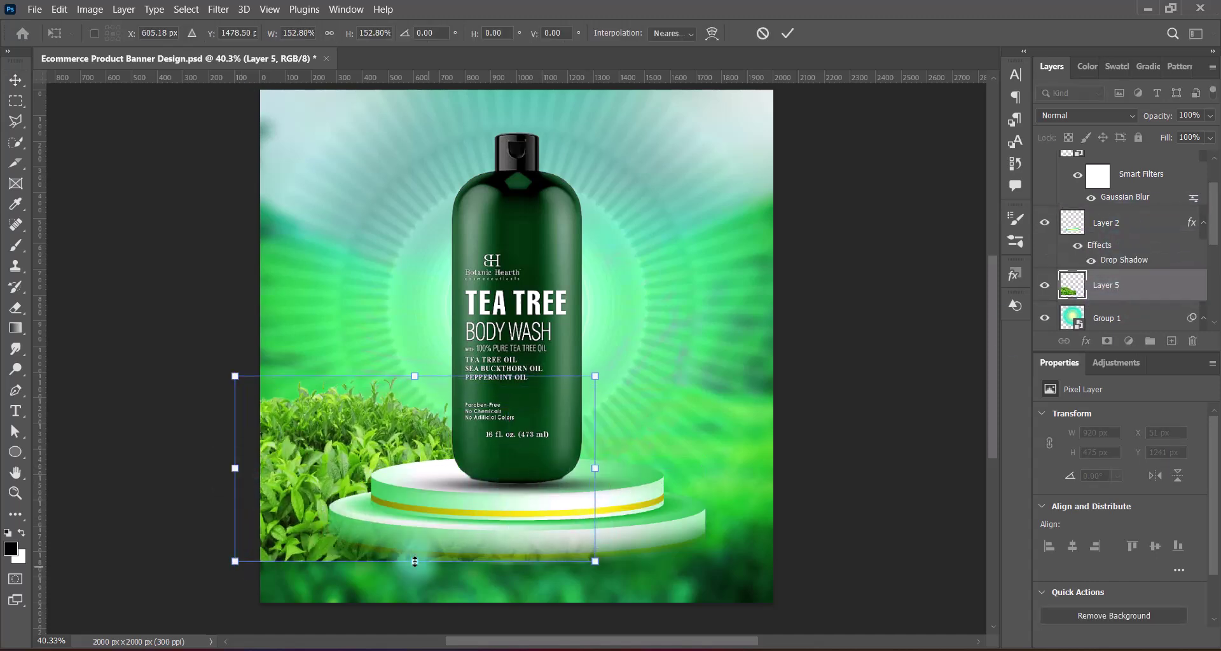
left_click_drag(414, 563, 414, 601)
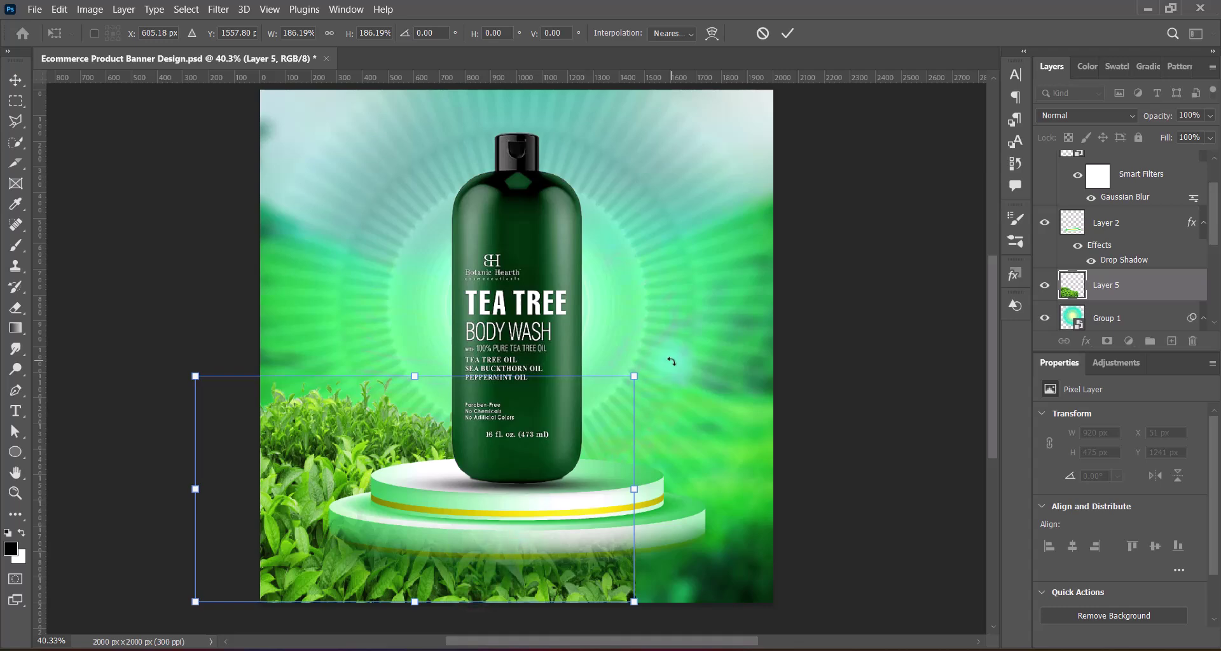
left_click_drag(671, 357, 695, 398)
scroll(400, 563, "down", 1)
left_click_drag(400, 562, 396, 581)
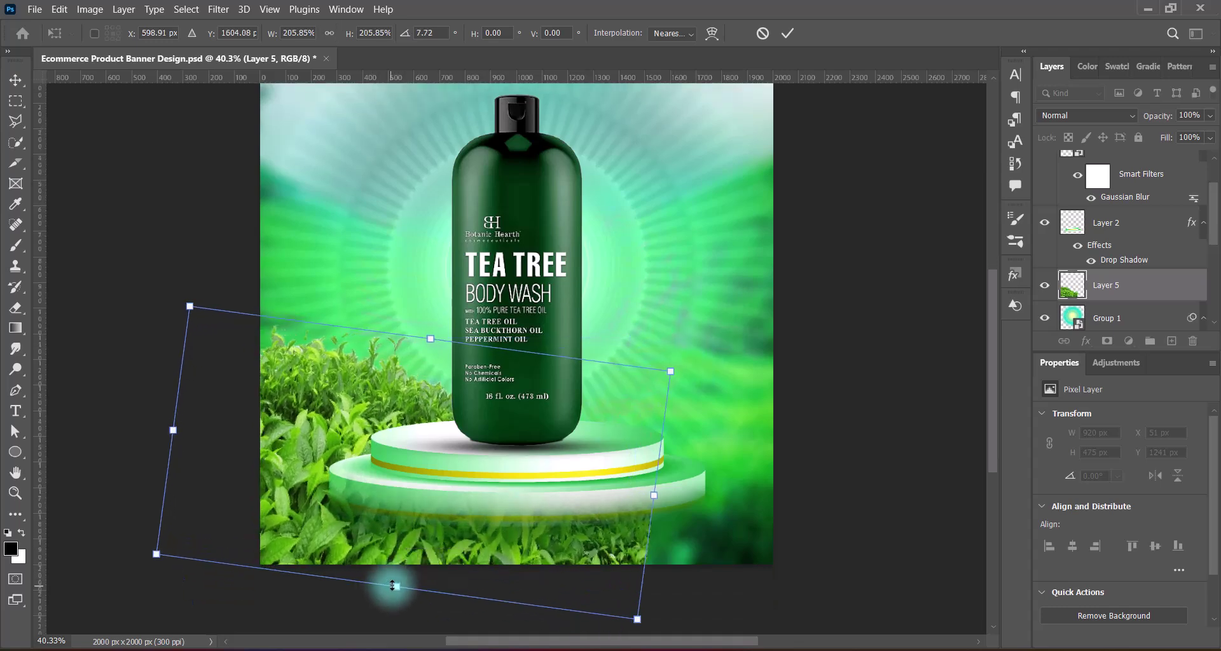
mouse_move(434, 524)
left_mouse_down()
mouse_move(414, 487)
mouse_move(396, 517)
mouse_move(451, 526)
mouse_move(421, 517)
mouse_move(432, 525)
left_mouse_up()
key("Return")
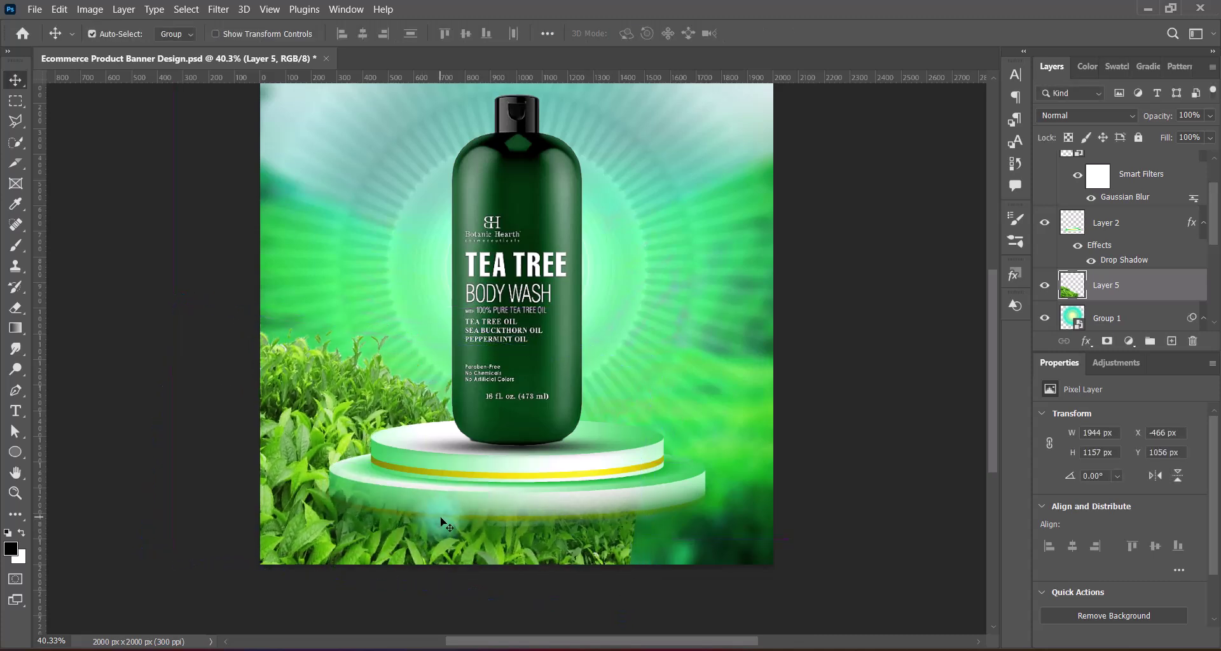
- Scale the tea bushes down to about 1844 × 1097 px, keeping their right edge in place
key("ctrl+t")
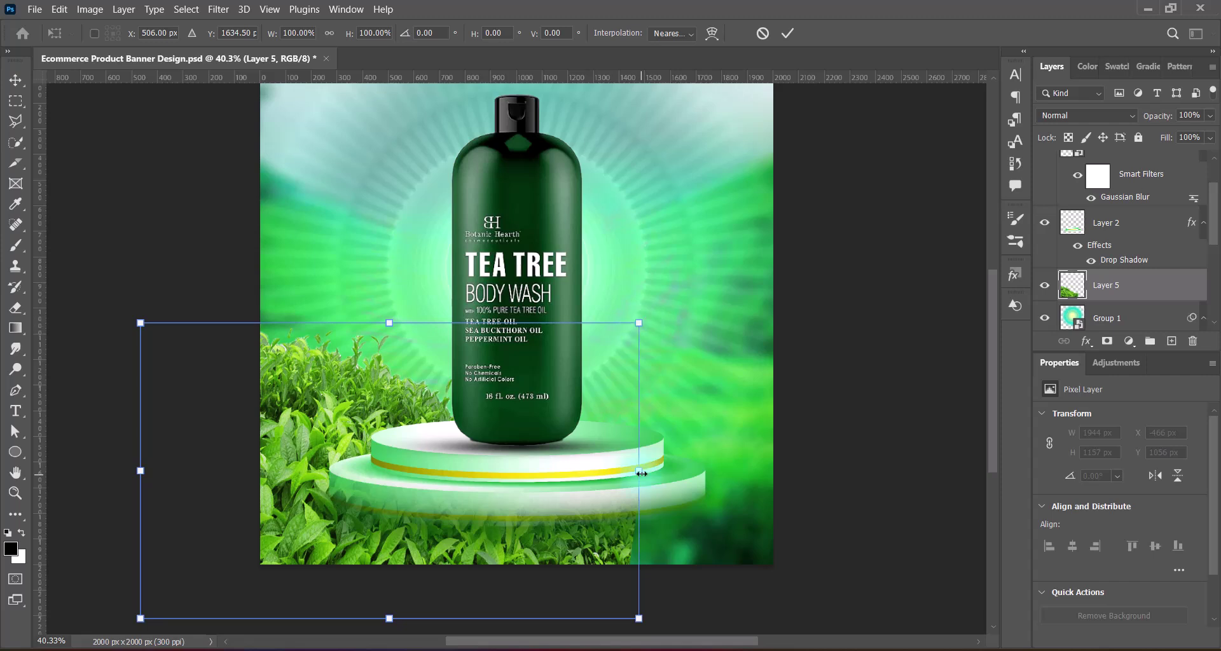
left_click_drag(131, 471, 157, 468)
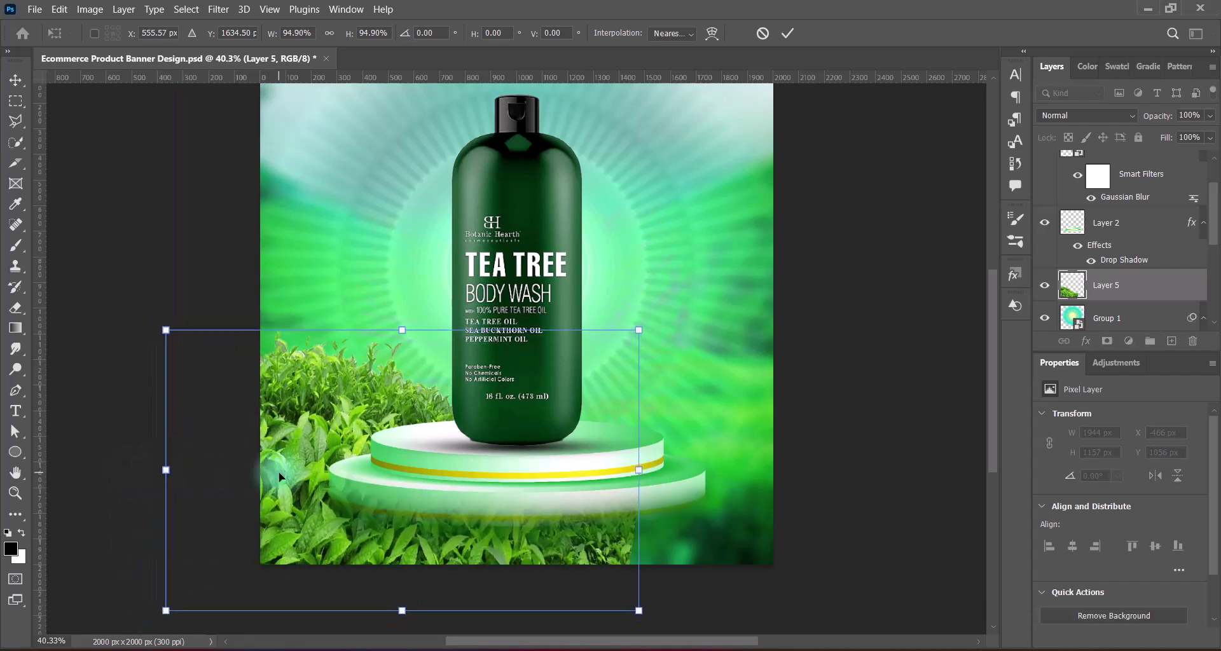
key("Return")
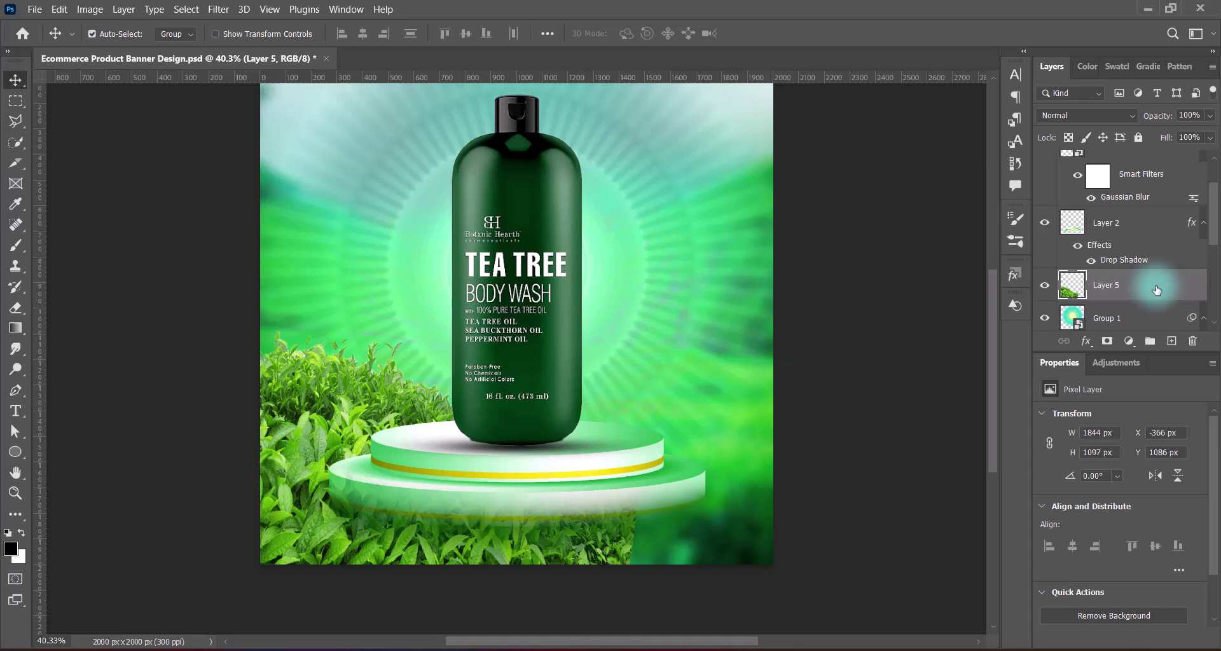
- Duplicate the tea bushes, flip the copy horizontally and place it at the lower right at about X 1001, Y 1053 px
left_click_drag(1155, 286, 1171, 340)
key("ctrl+t")
right_click(413, 457)
left_click(470, 439)
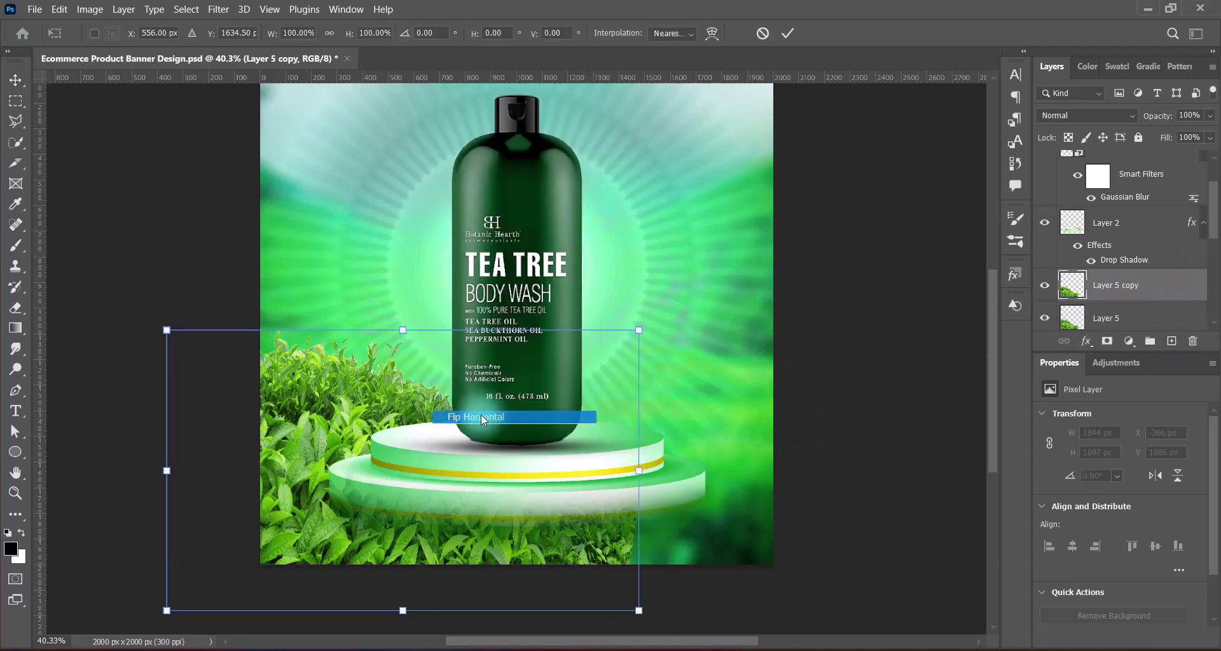
left_click_drag(386, 521, 756, 487)
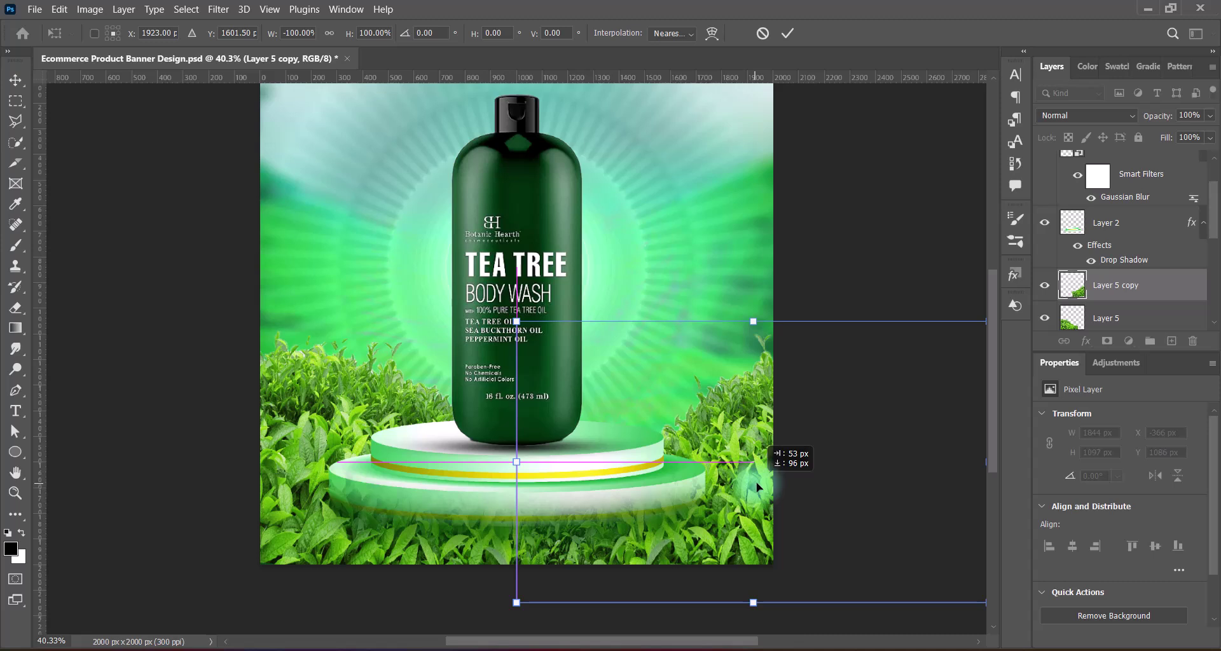
key("Return")
scroll(887, 445, "up", 2)
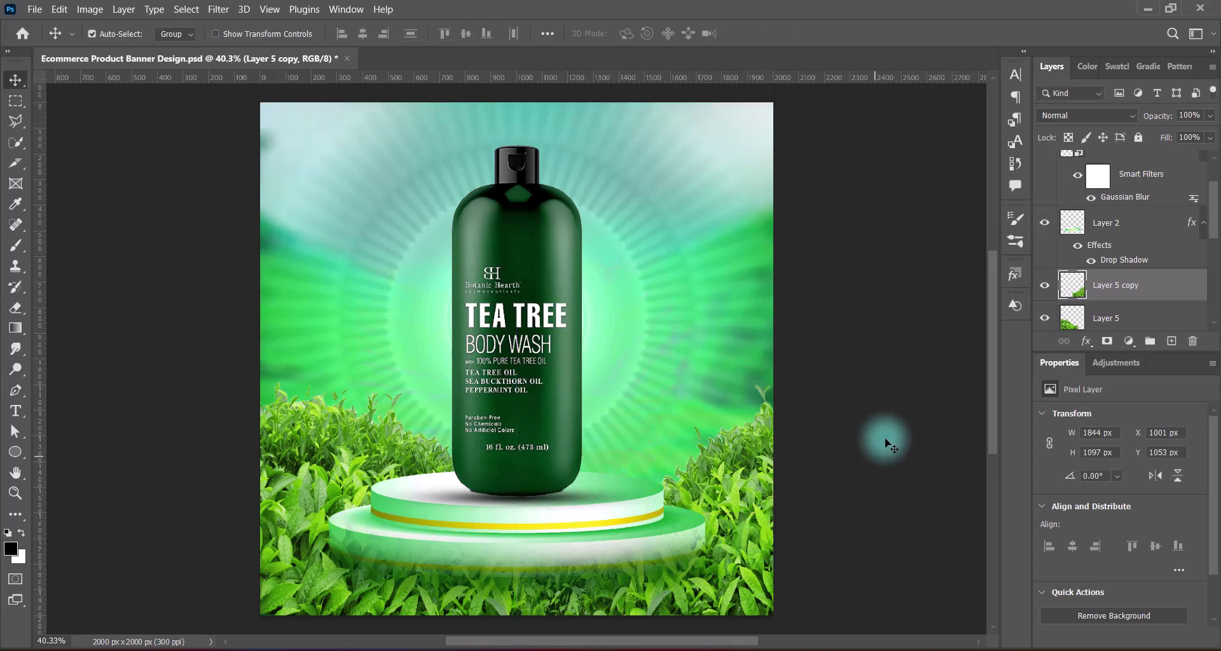
- Group both tea-bush layers and convert the group to a smart object
left_click(1145, 320, "shift")
key("ctrl+g")
right_click(1138, 280)
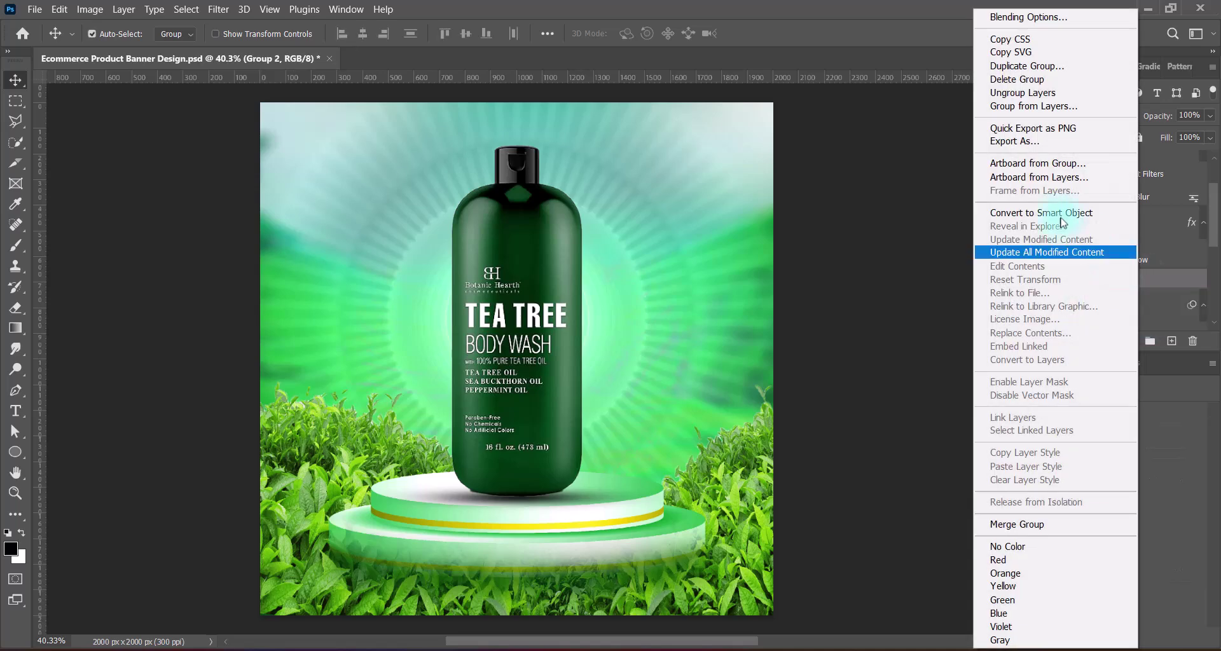
left_click(1043, 213)
- Shift the combined tea bushes left and slightly up behind the podium and enlarge them to about 101.32%, roughly 3253 × 1145 px
key("ctrl+t")
scroll(784, 430, "down", 1)
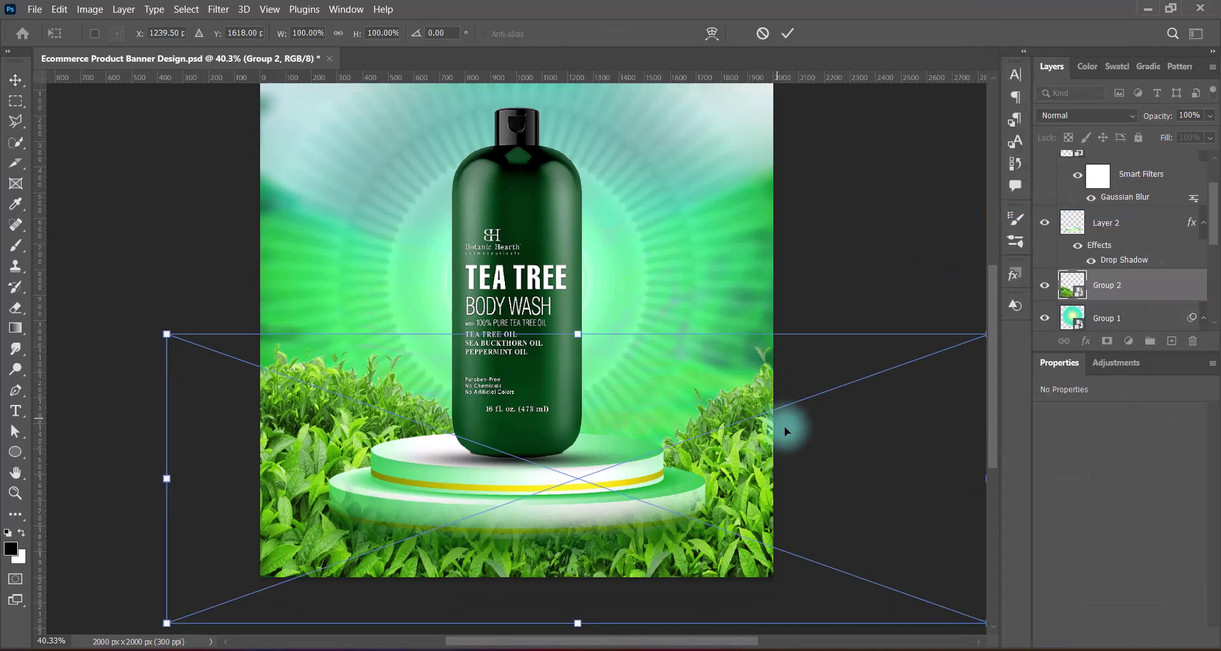
key("Down")
key("Down")
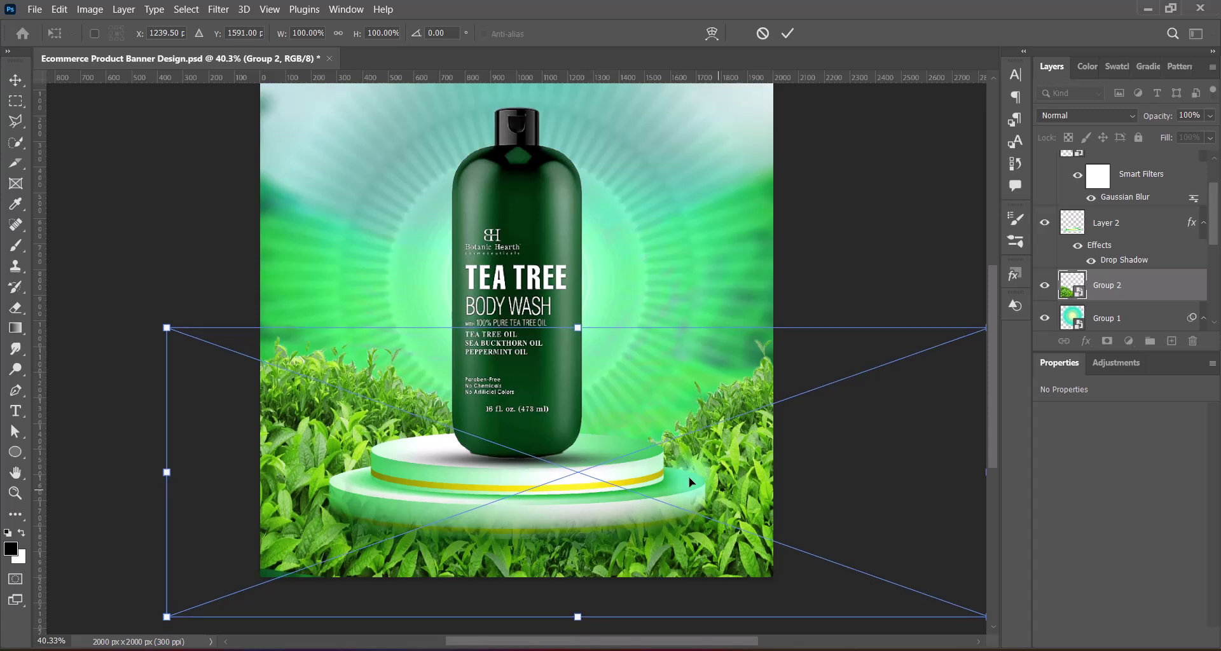
key("shift+Left")
key("shift+Left")
key("shift+Left")
key("shift+Left")
key("shift+Left")
key("shift+Left")
key("shift+Left")
key("shift+Left")
key("shift+Left")
key("shift+Left")
key("shift+Left")
key("shift+Left")
key("shift+Left")
key("shift+Left")
key("shift+Left")
key("shift+Left")
key("shift+Left")
key("shift+Left")
key("shift+Left")
key("shift+Left")
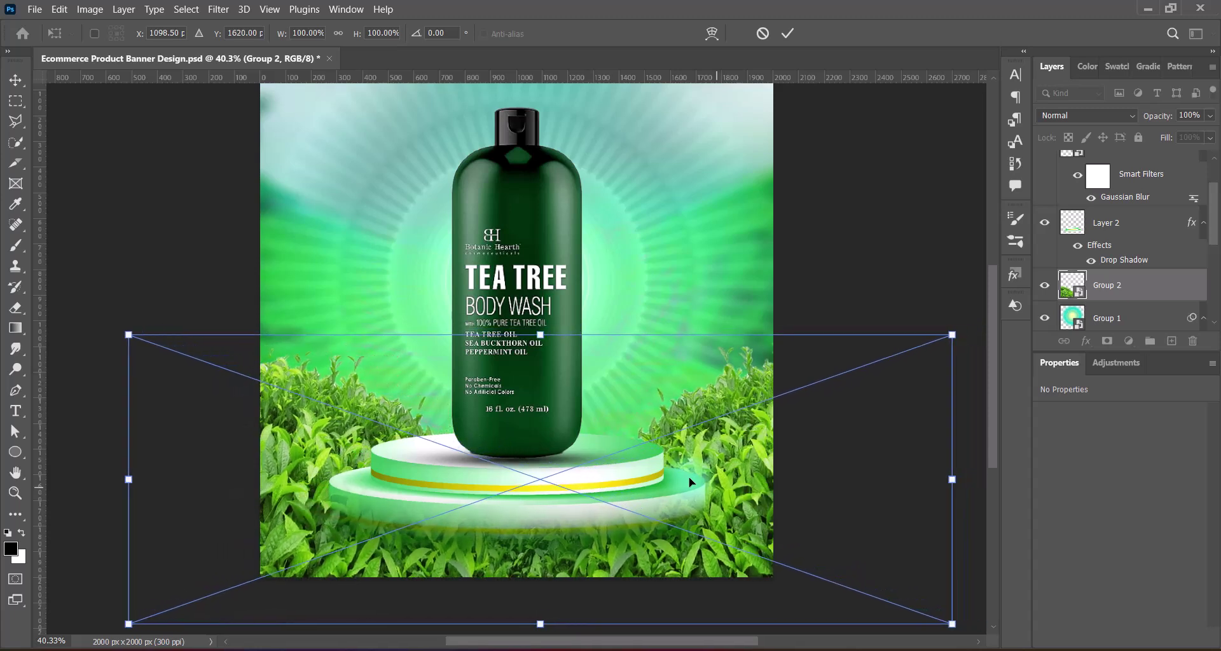
key("shift+Left")
key("shift+Left")
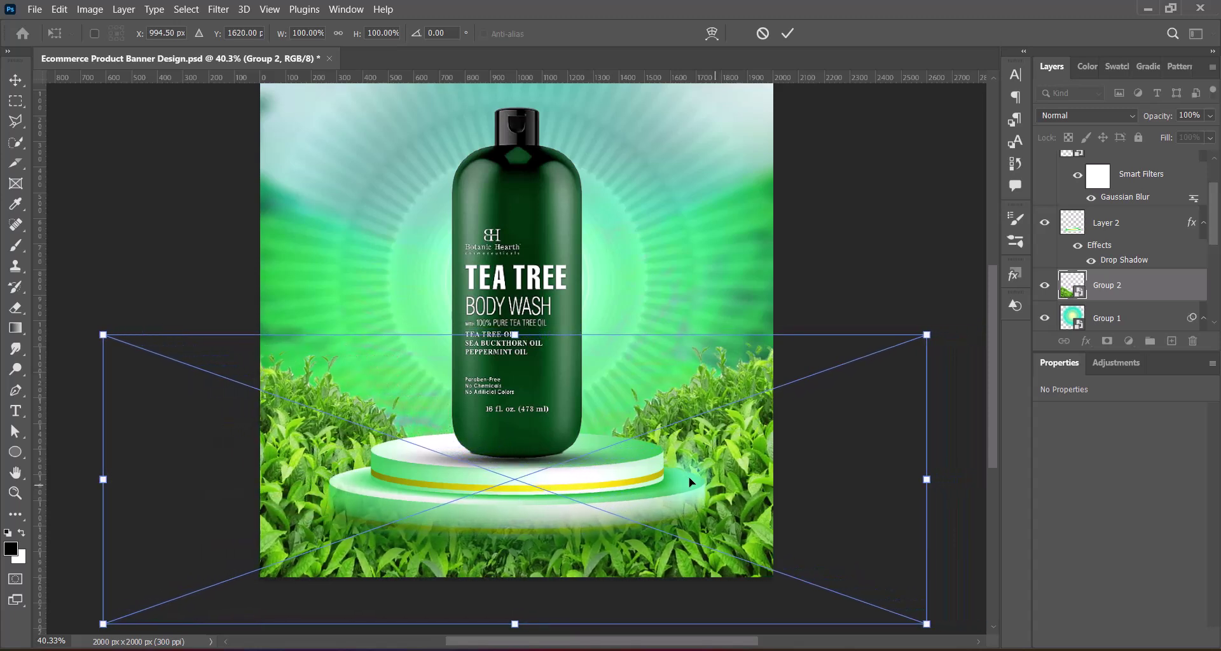
key("Up")
key("Up")
key("shift+Up")
key("shift+Up")
key("Down")
key("Down")
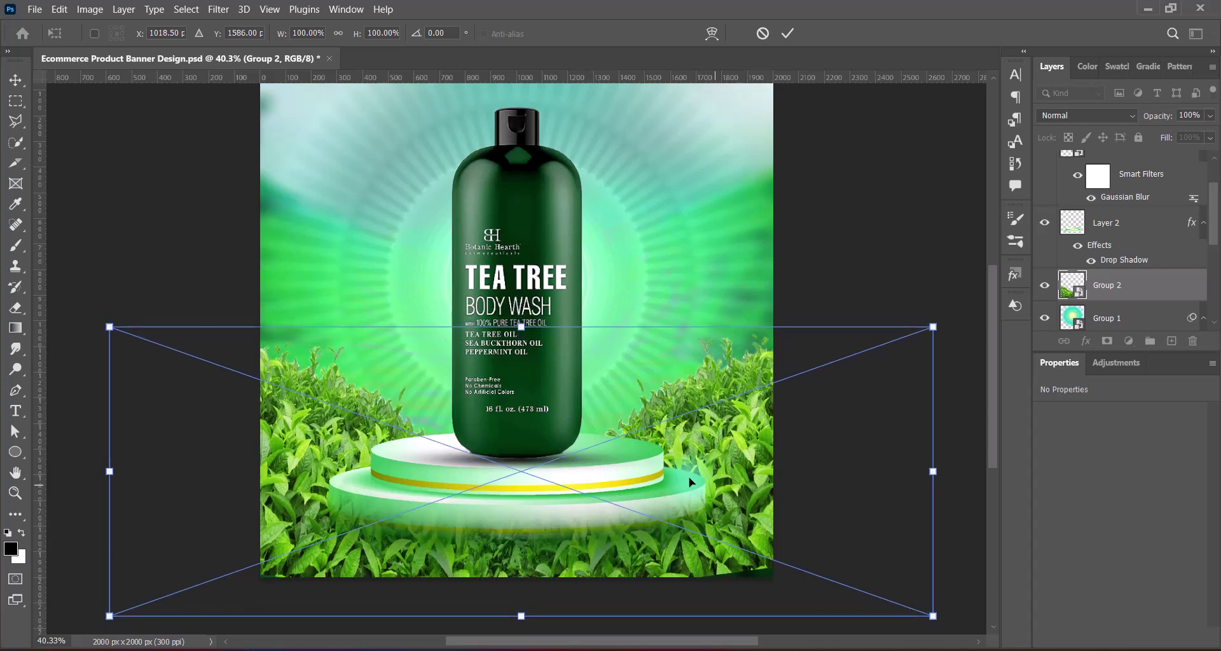
key("Down")
key("shift+Right")
key("shift+Right")
key("shift+Right")
key("shift+Right")
key("shift+Right")
key("shift+Right")
key("shift+Right")
key("Right")
key("Right")
key("Right")
key("Right")
key("Right")
key("Down")
key("Down")
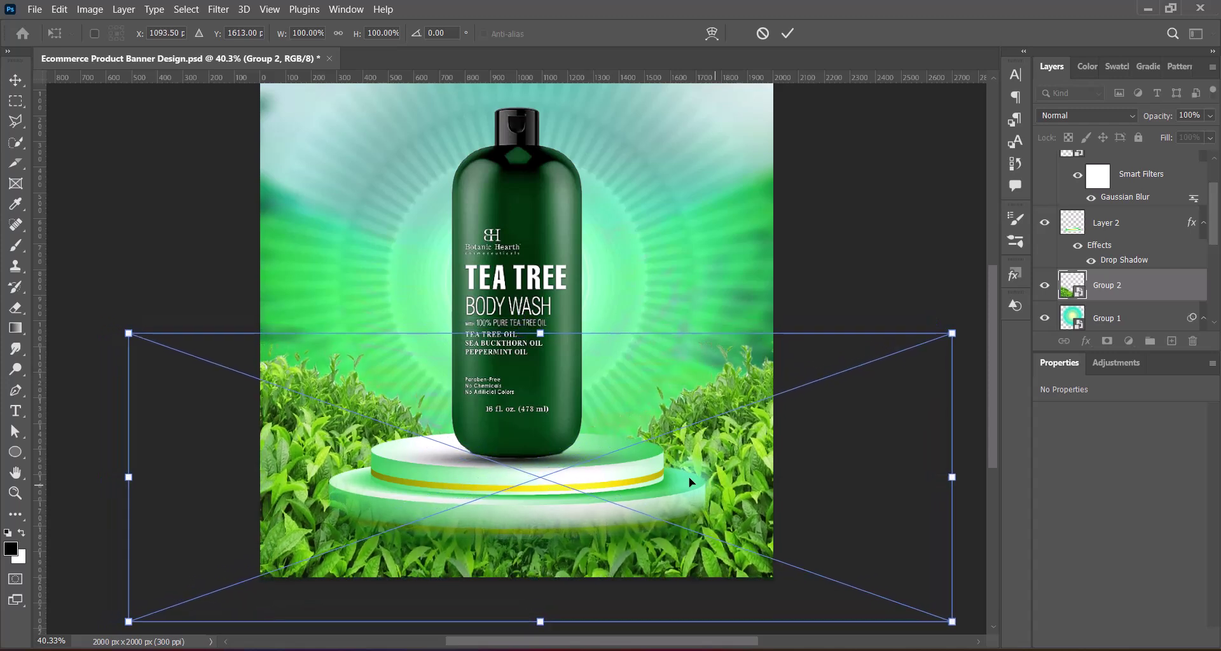
key("Down")
key("Down")
key("Down")
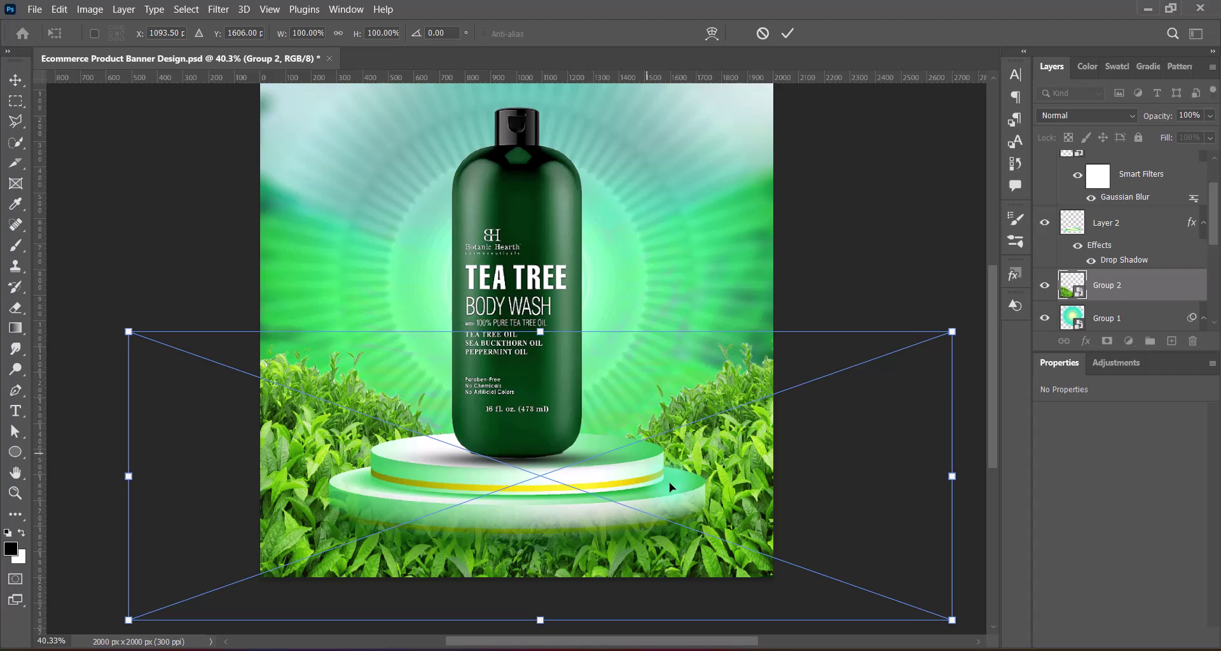
left_click_drag(541, 330, 540, 325)
key("Return")
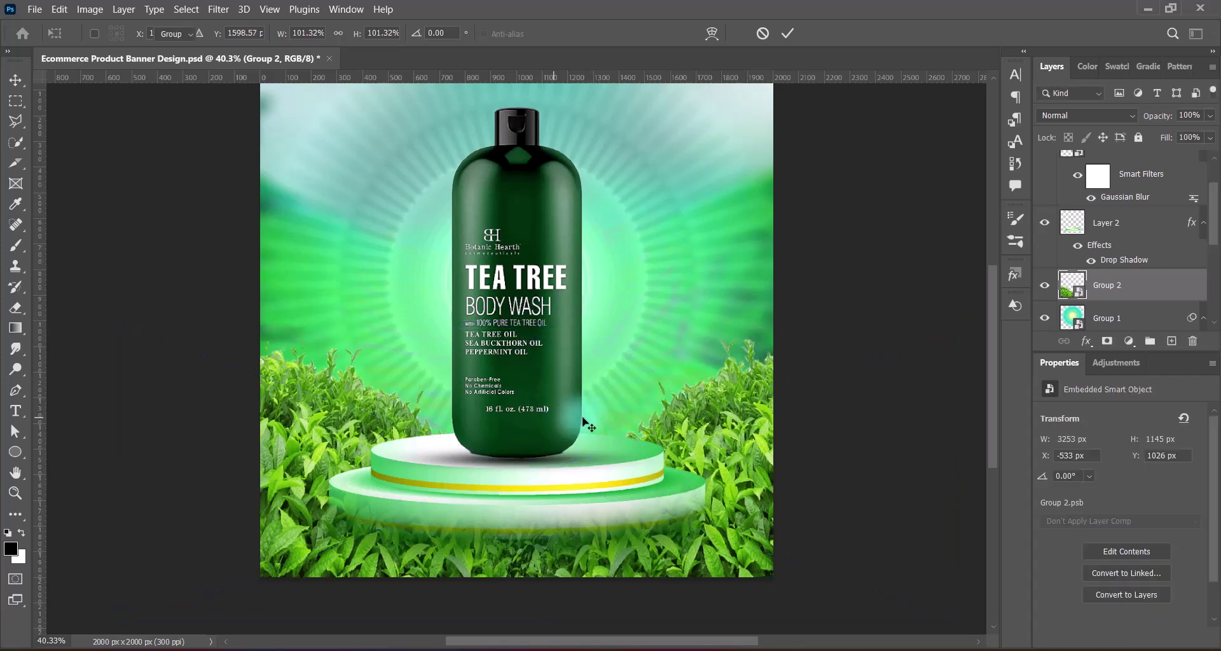
- Move the bottle and the podium up together so their combined top edge sits at Y 128 px
scroll(909, 414, "up", 2)
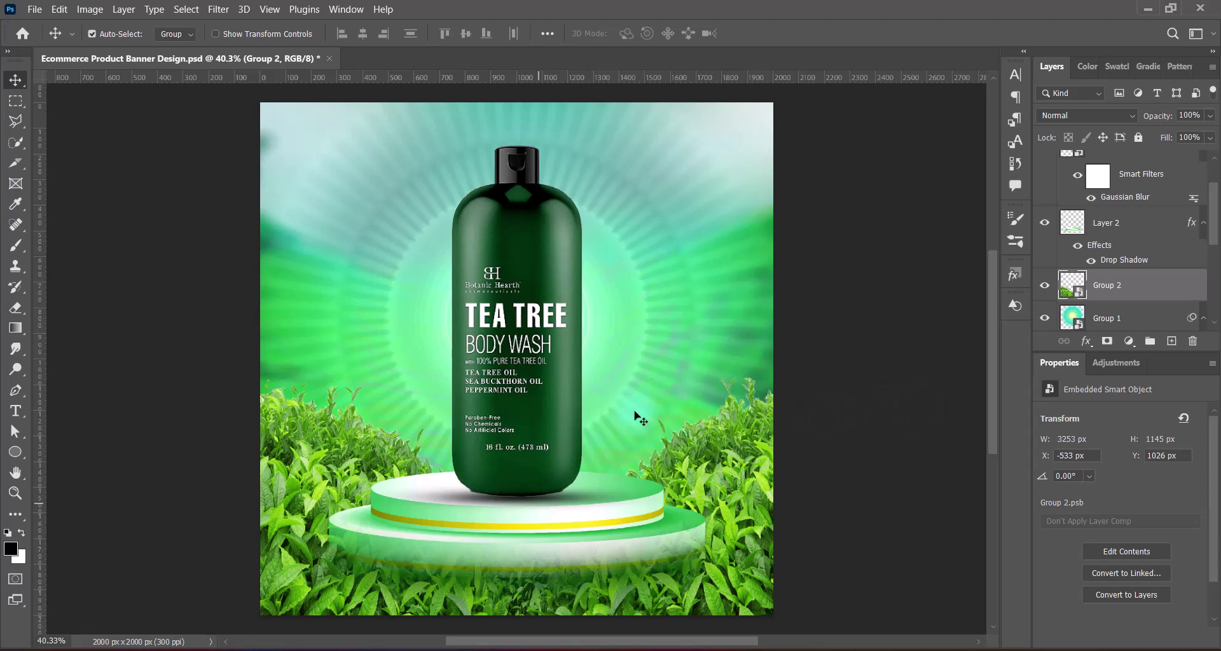
left_click(534, 412)
key("Up")
key("Up")
key("Up")
key("Up")
key("Up")
key("Up")
key("Up")
key("Up")
key("Up")
key("Up")
key("Up")
key("Up")
key("Up")
key("Up")
key("Up")
key("Up")
key("Up")
key("Up")
key("Up")
key("Up")
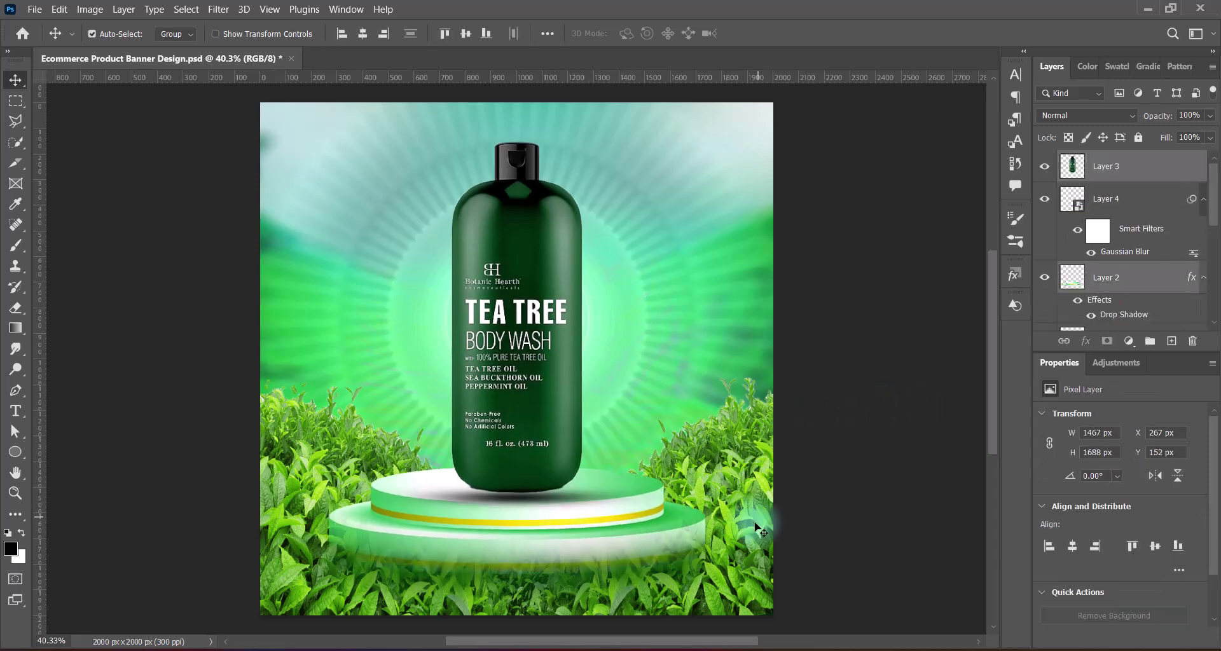
key("Up")
key("Up")
key("Up")
key("Up")
key("Up")
key("Up")
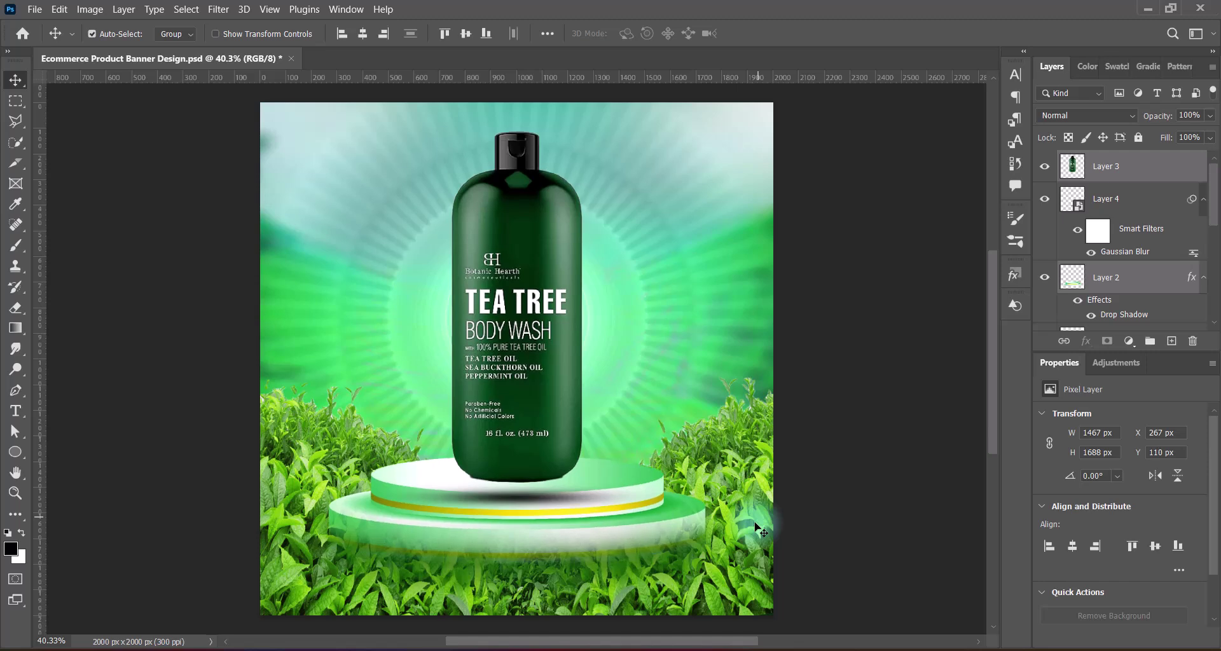
key("Down")
key("Down")
key("Down")
key("Down")
key("Down")
key("Down")
key("Down")
key("Down")
key("Down")
key("Down")
key("Down")
key("Down")
key("Down")
key("Down")
key("Down")
key("Down")
key("Down")
key("Down")
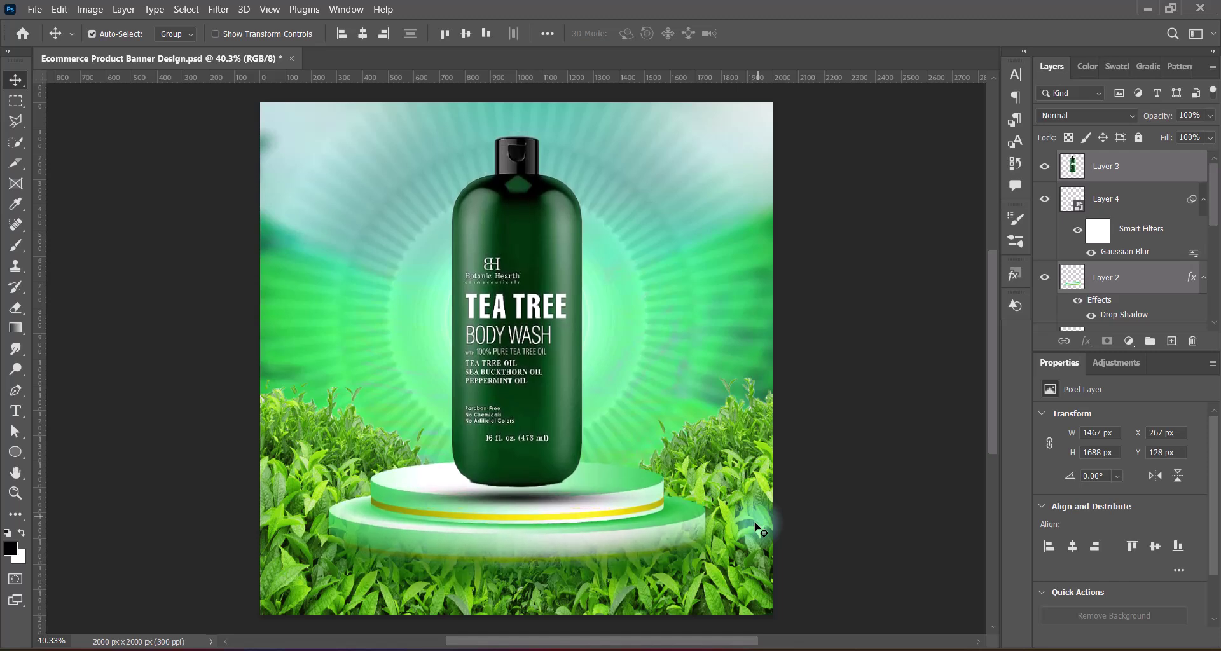
- Duplicate the podium layer and hide the copy's drop shadow effect
left_click(1106, 278)
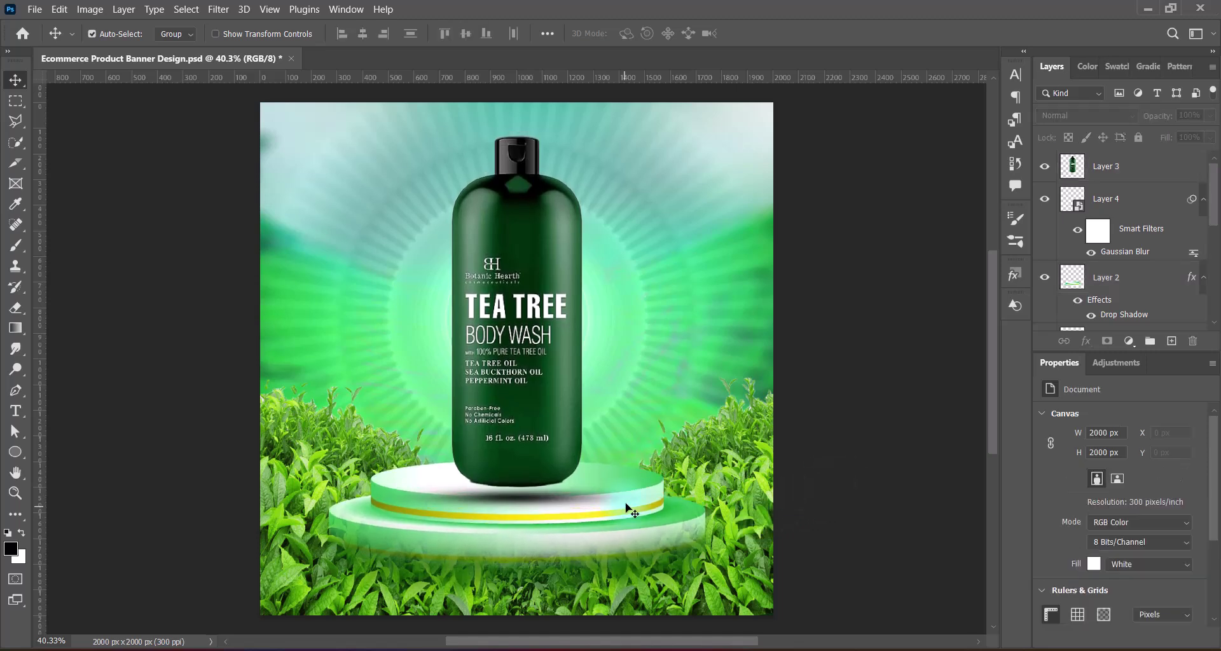
left_click_drag(1110, 277, 1172, 343)
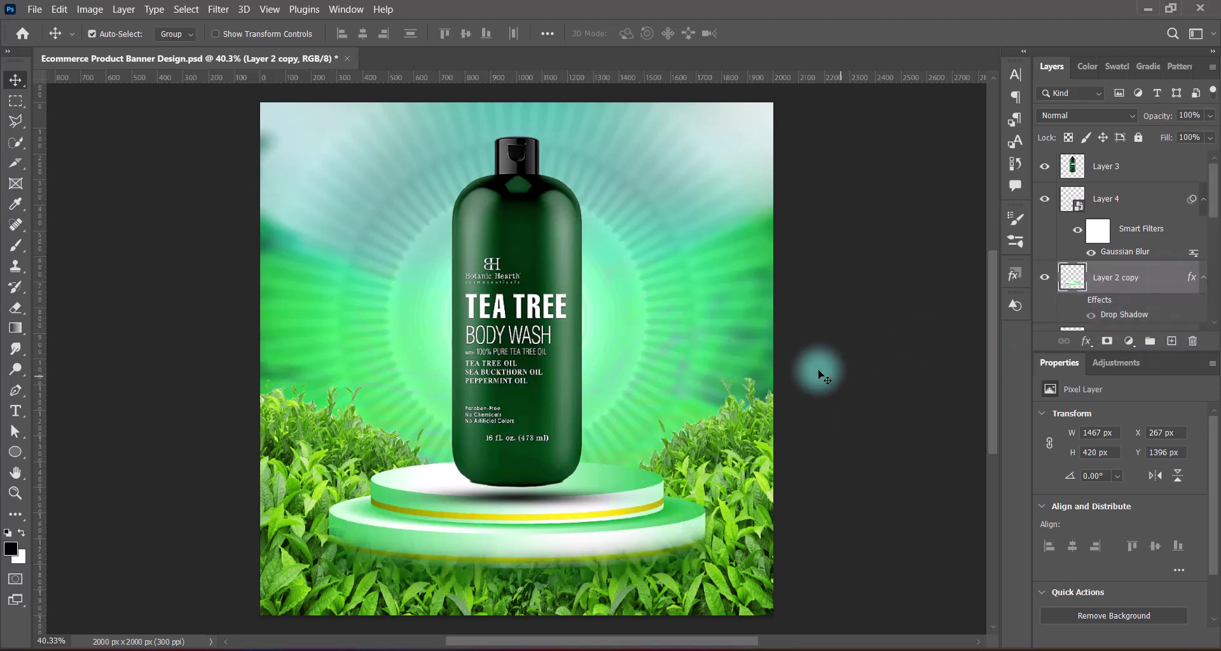
- Nudge the blurred shadow under the bottle up and slightly left to X 293, Y 1442 px
left_click(744, 511)
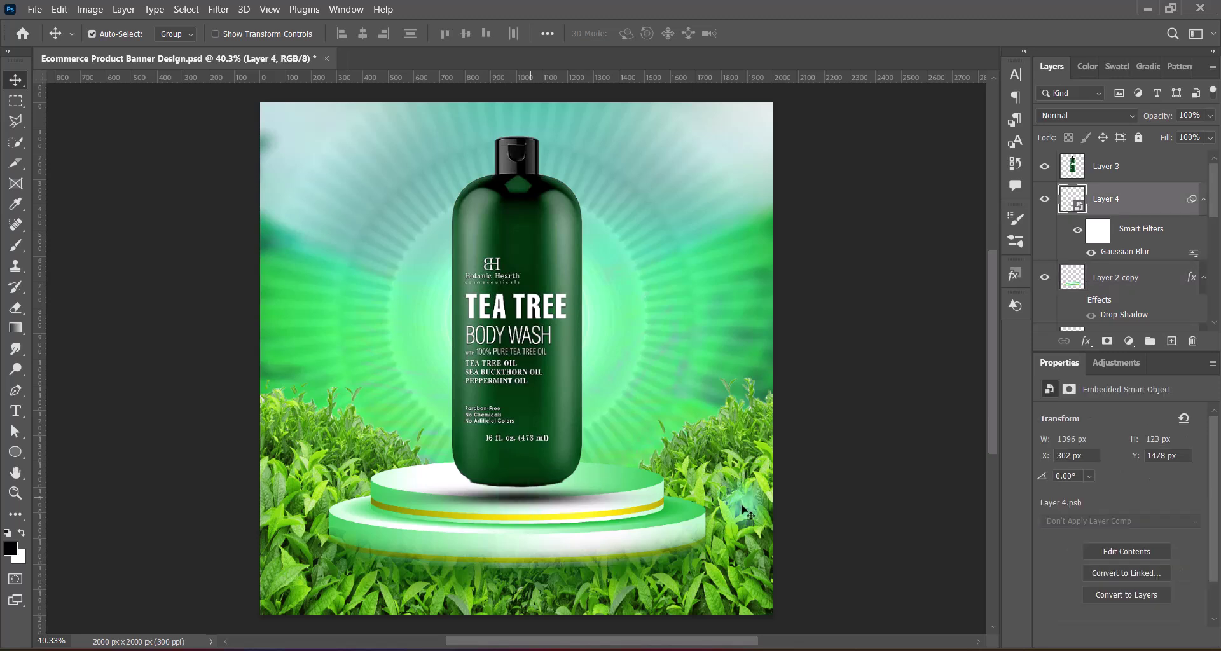
key("Up")
key("Up")
key("Up")
key("Up")
key("Up")
key("Up")
key("Up")
key("Up")
key("Up")
key("Up")
key("Up")
key("Up")
key("Up")
key("Up")
key("Up")
key("Up")
key("Up")
key("Up")
key("Up")
key("Up")
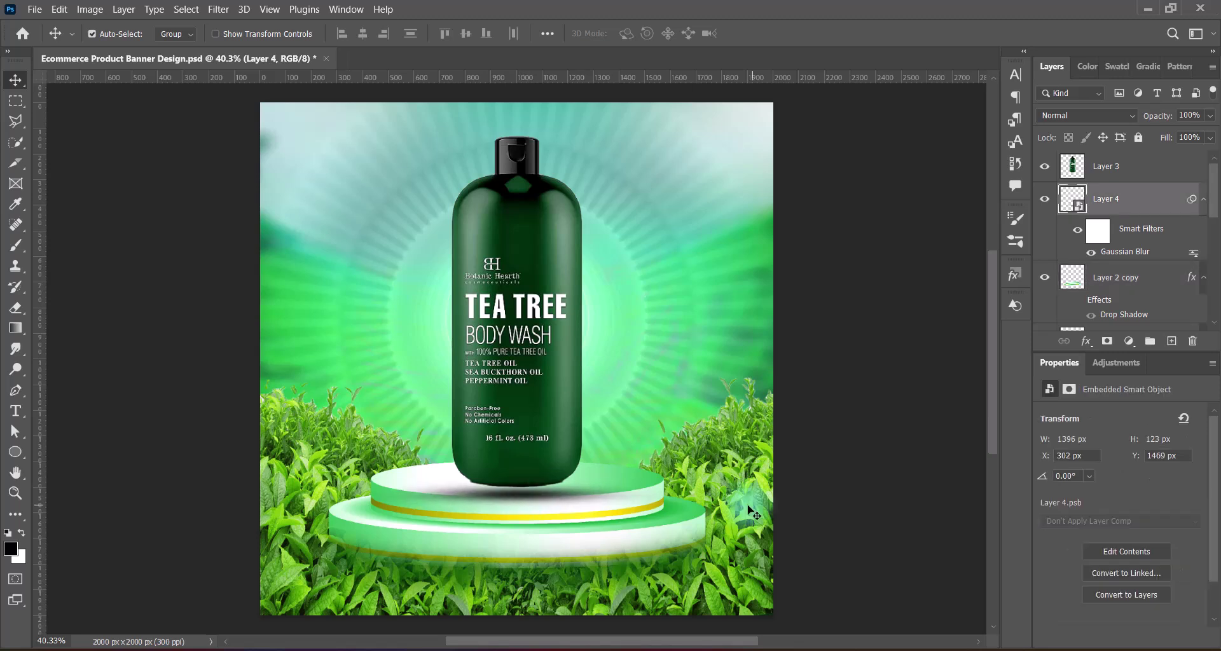
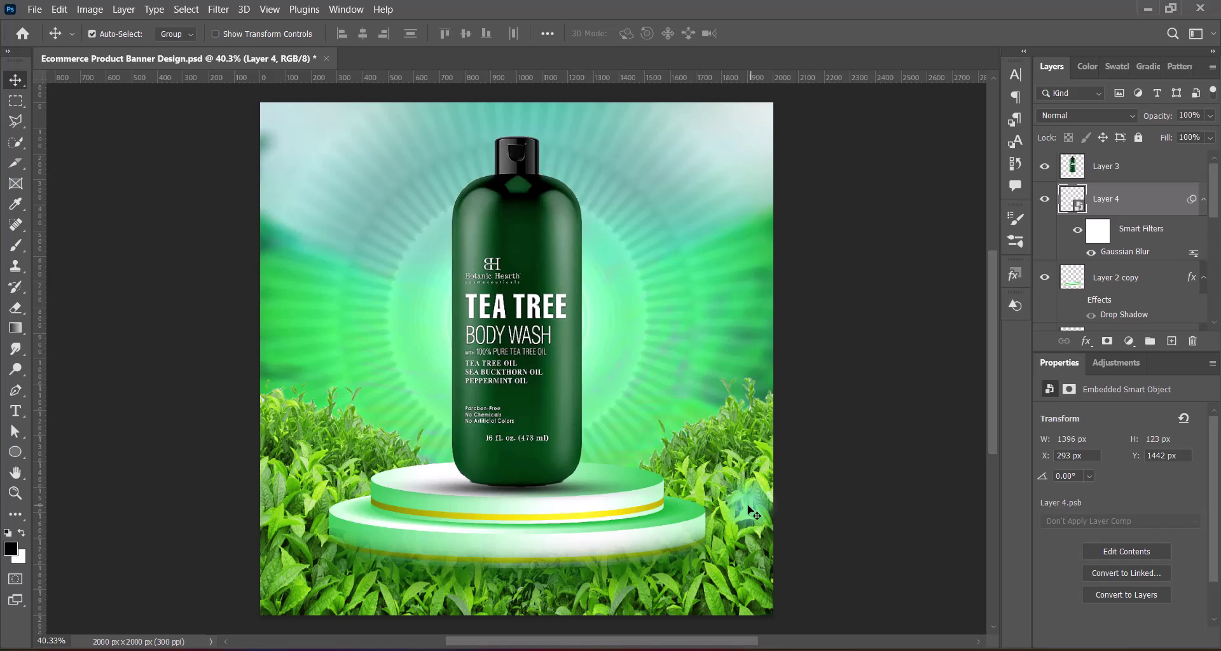
- Apply a Vibrance adjustment to the combined tea bushes, raising vibrance to the maximum
left_click(883, 474)
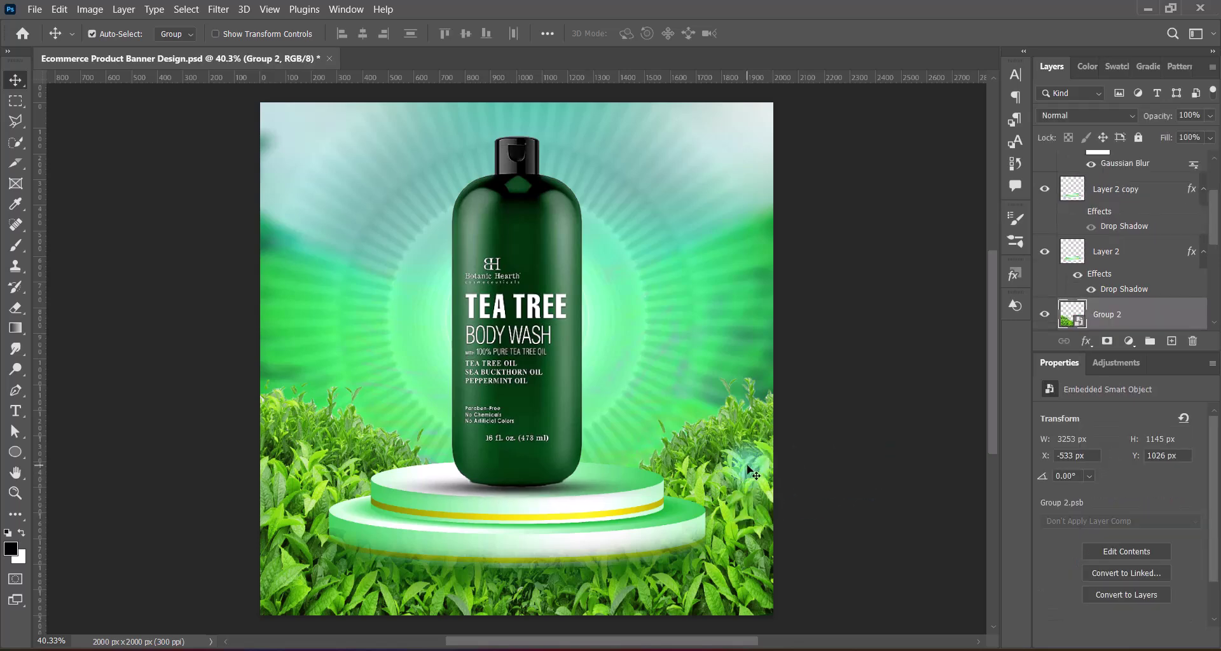
left_click(101, 10)
mouse_move(127, 46)
left_click(303, 112)
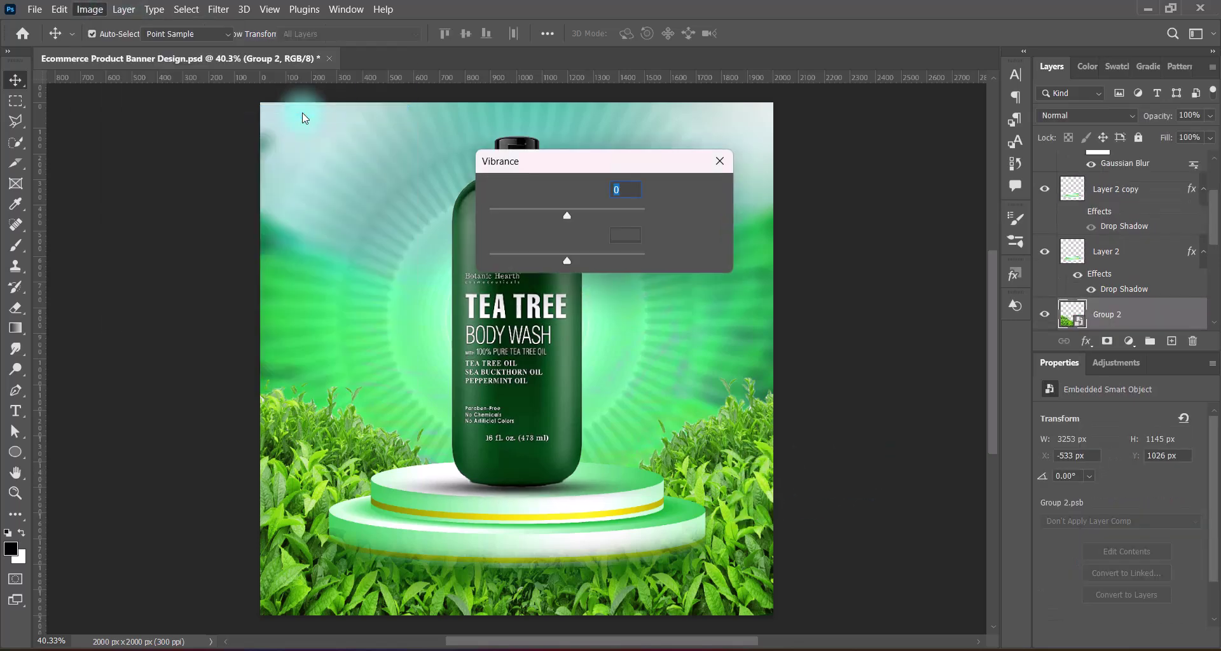
left_click_drag(567, 216, 731, 216)
left_click(694, 190)
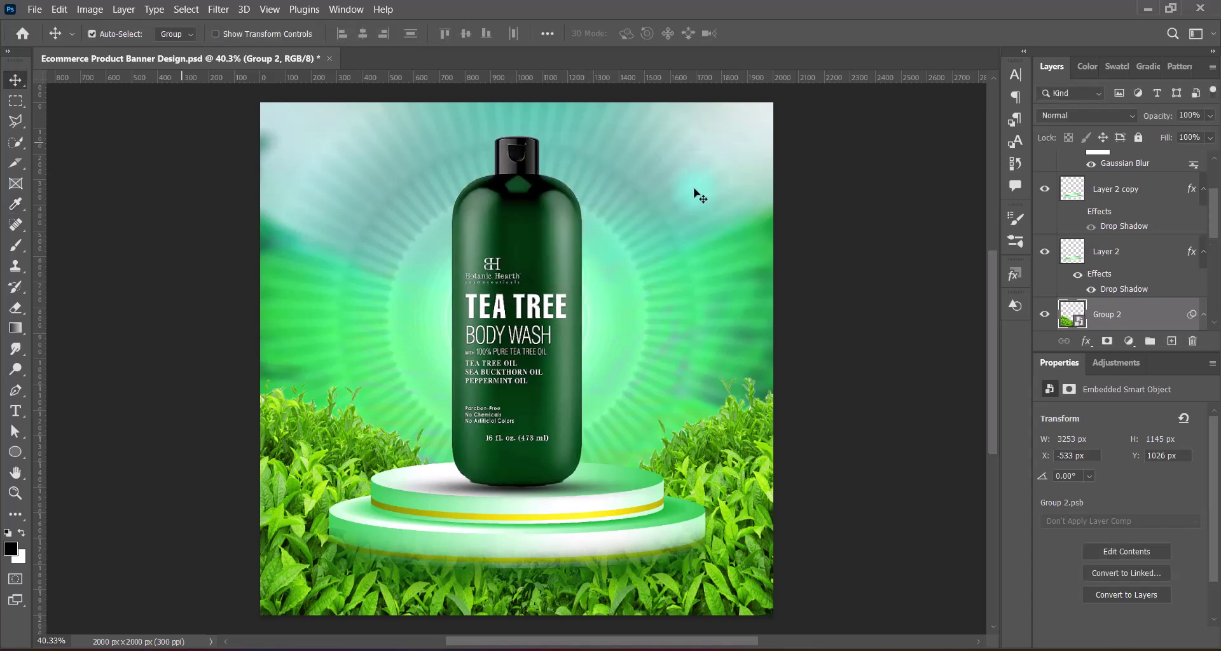
- Try different Hue/Saturation presets on the tea bushes and apply one
left_click(90, 9)
mouse_move(158, 48)
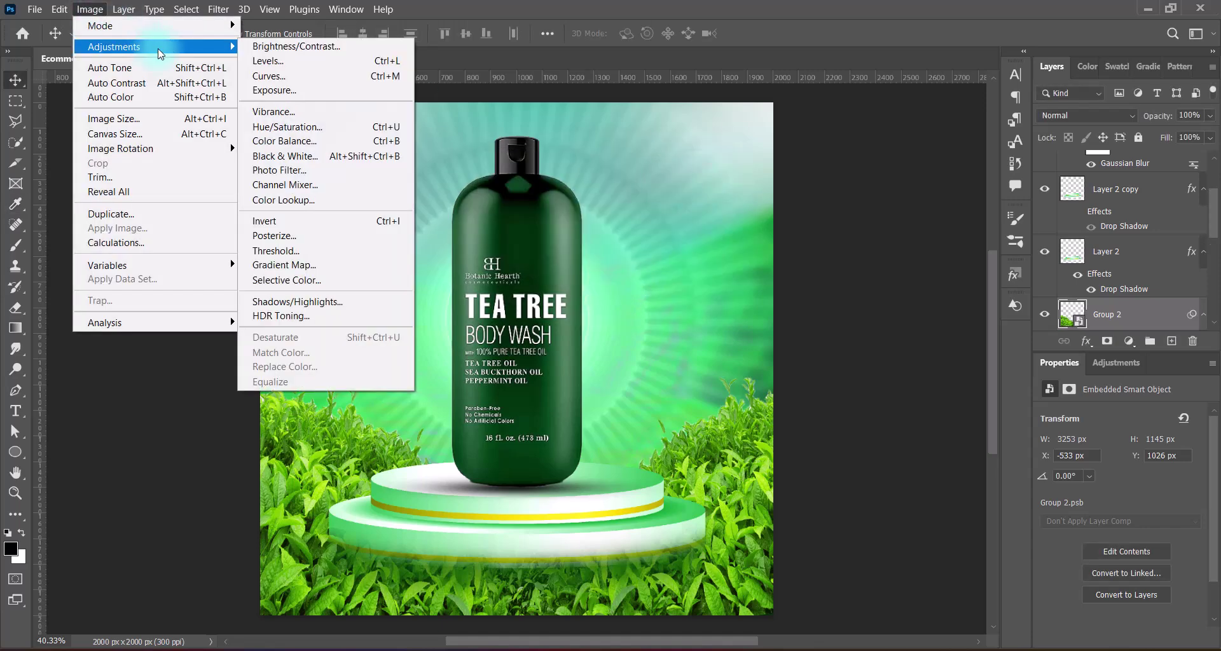
left_click(287, 127)
left_click(580, 135)
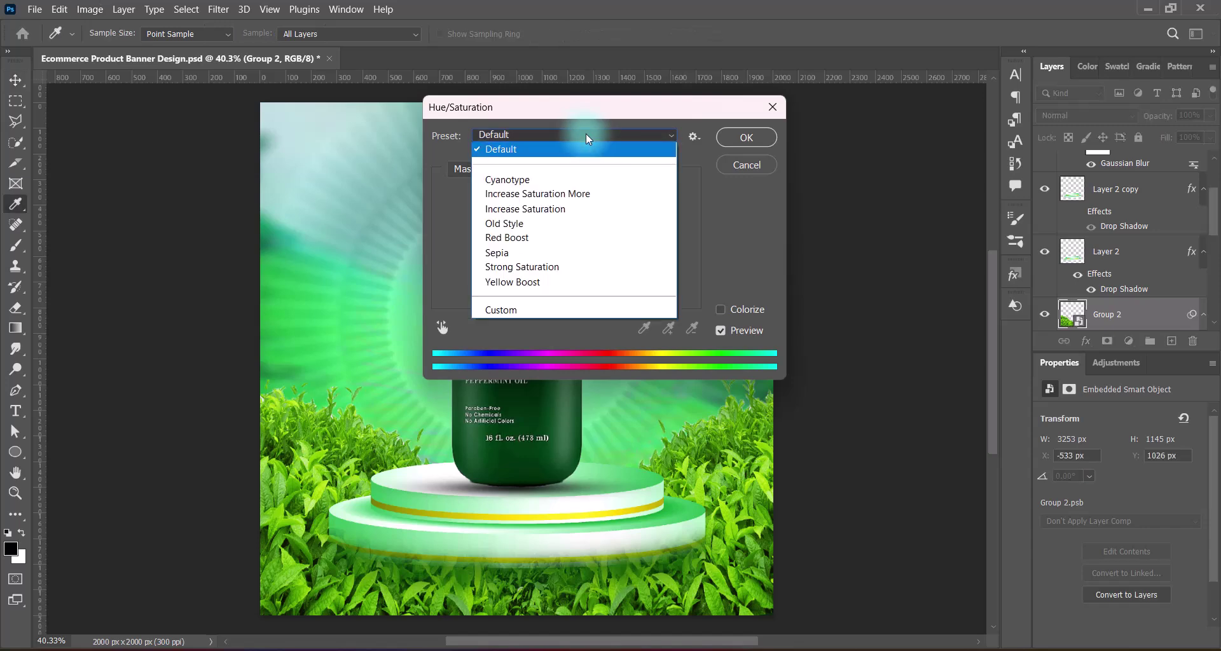
left_click(534, 248)
left_click(559, 135)
left_click(521, 218)
left_click(746, 137)
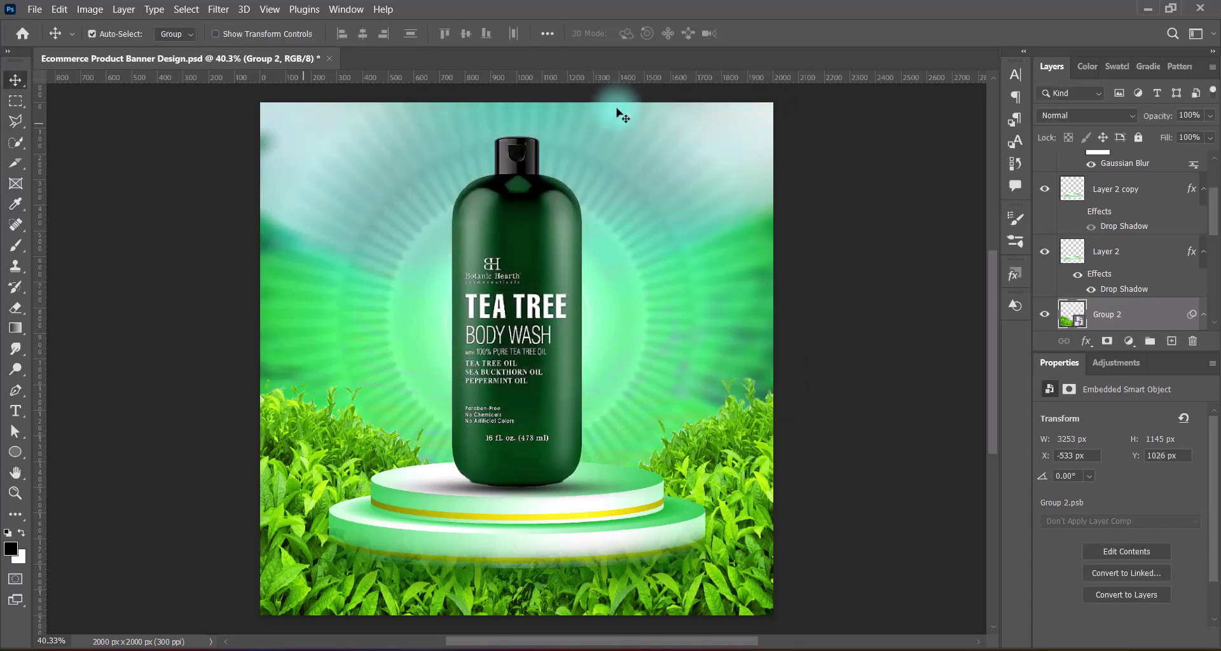
- Try the Increase Contrast 2 Levels preset on the tea bushes, but apply Midtones Darker instead
left_click(89, 9)
mouse_move(127, 43)
left_click(288, 61)
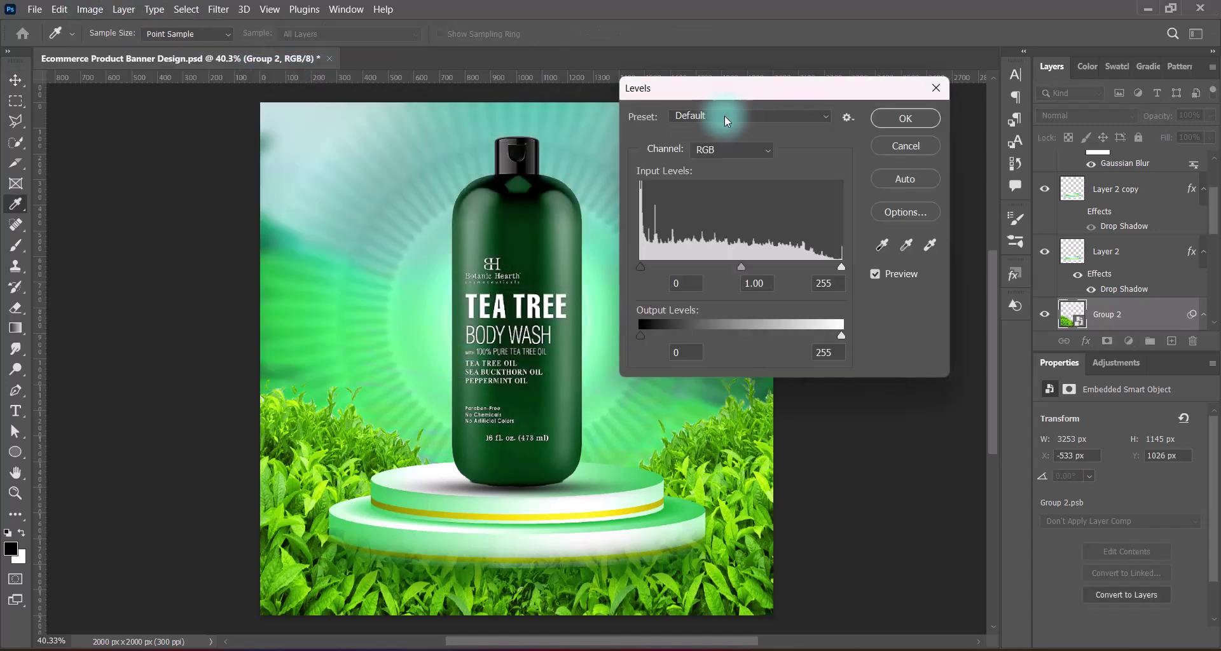
left_click(724, 115)
left_click(725, 190)
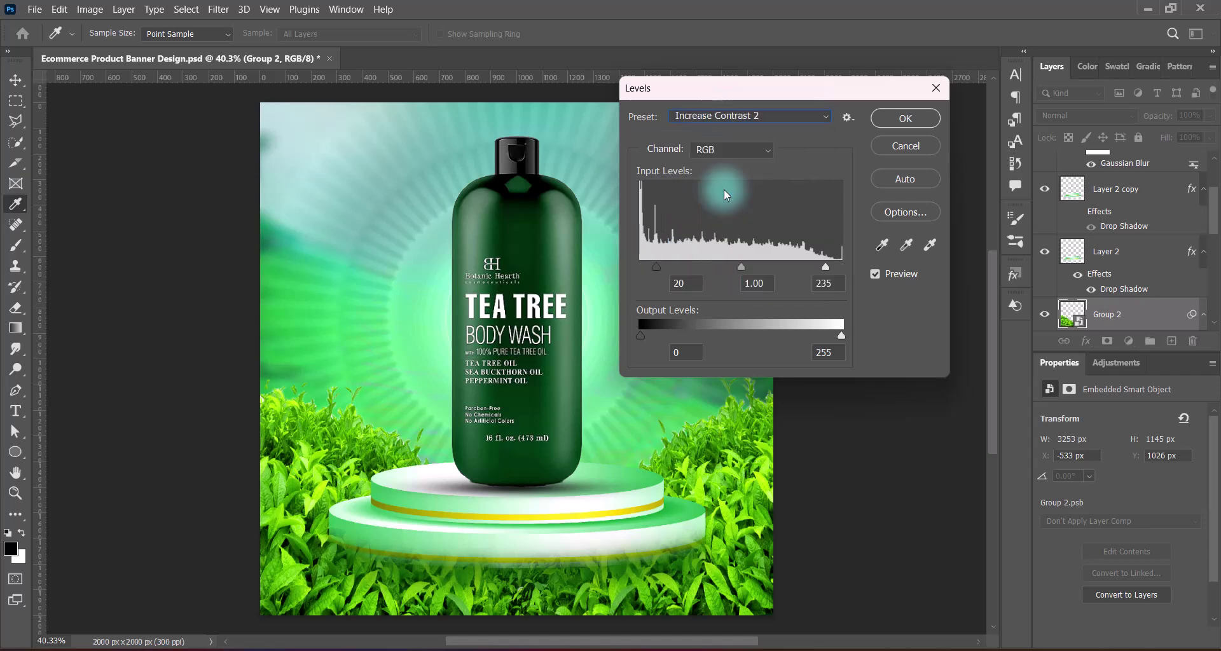
left_click(725, 116)
left_click(719, 262)
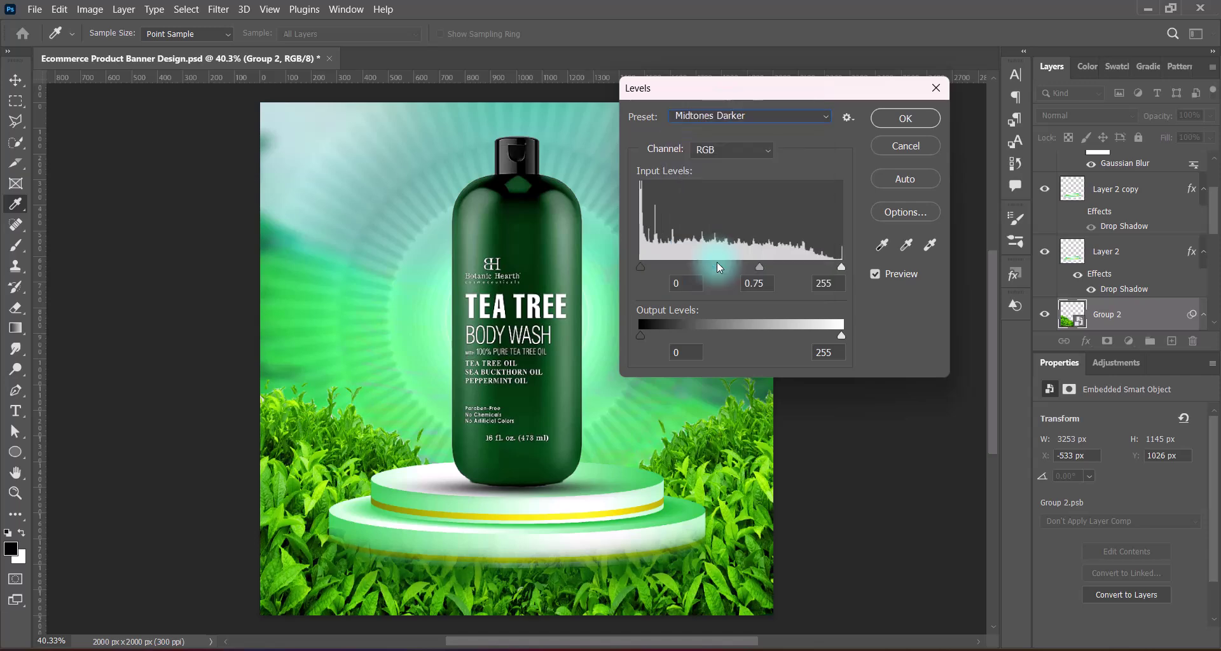
left_click(897, 119)
- Apply a second Levels adjustment to the tea bushes with the Increase Contrast 2 preset and save the document
left_click(90, 9)
mouse_move(115, 42)
left_click(343, 60)
left_click(681, 114)
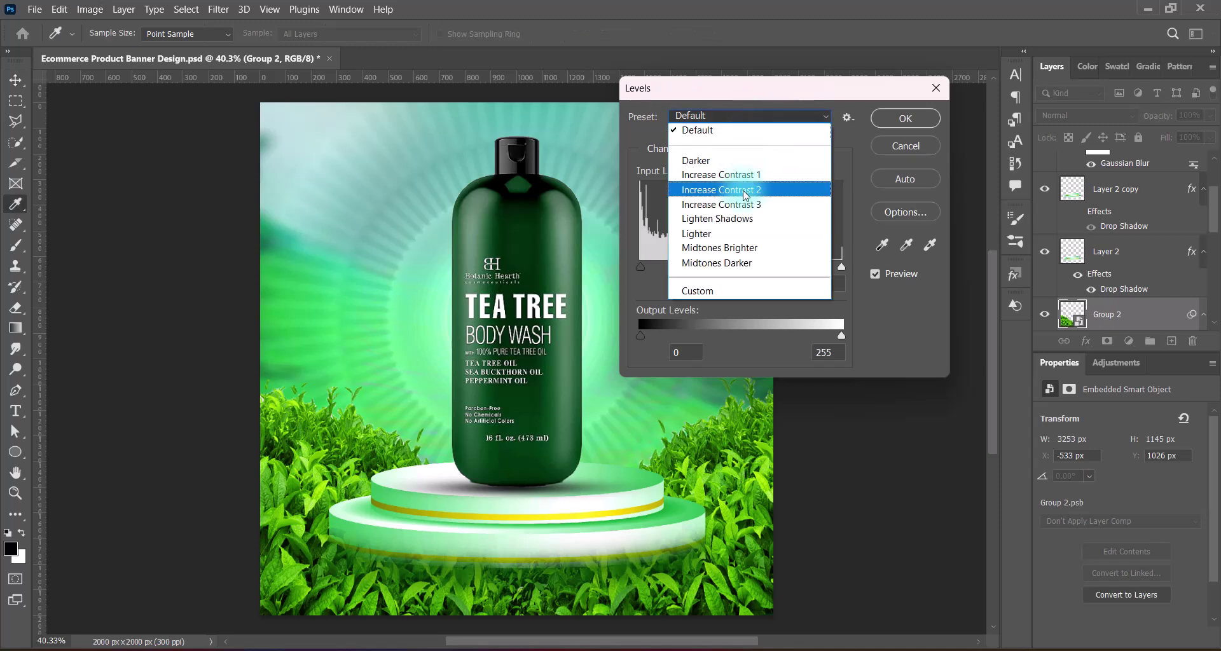
left_click(700, 184)
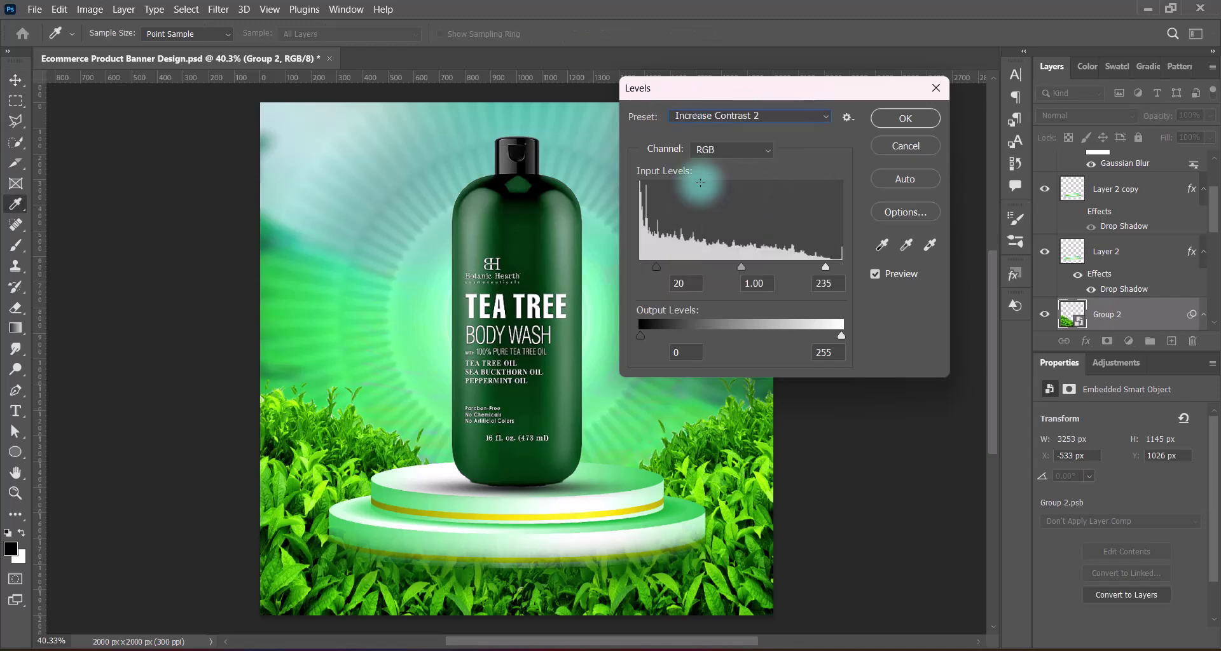
left_click(904, 118)
key("ctrl+s")
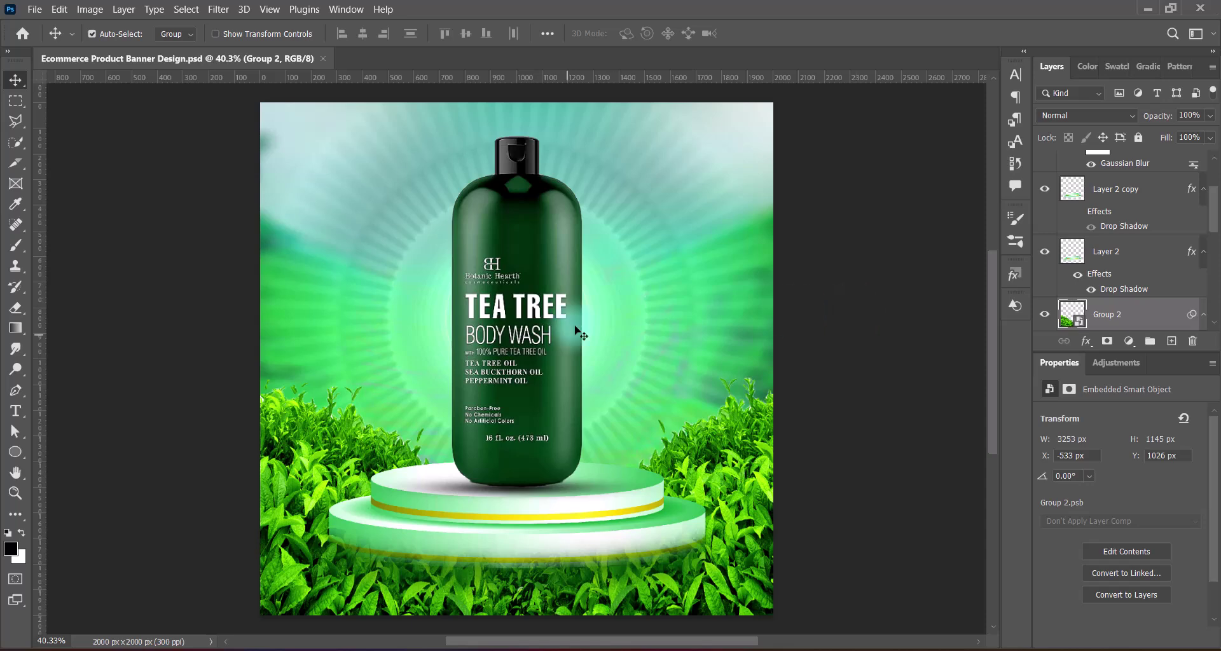
- Add a drop shadow to the bottle layer with a distance of 85 px and 60% opacity
left_click(512, 328)
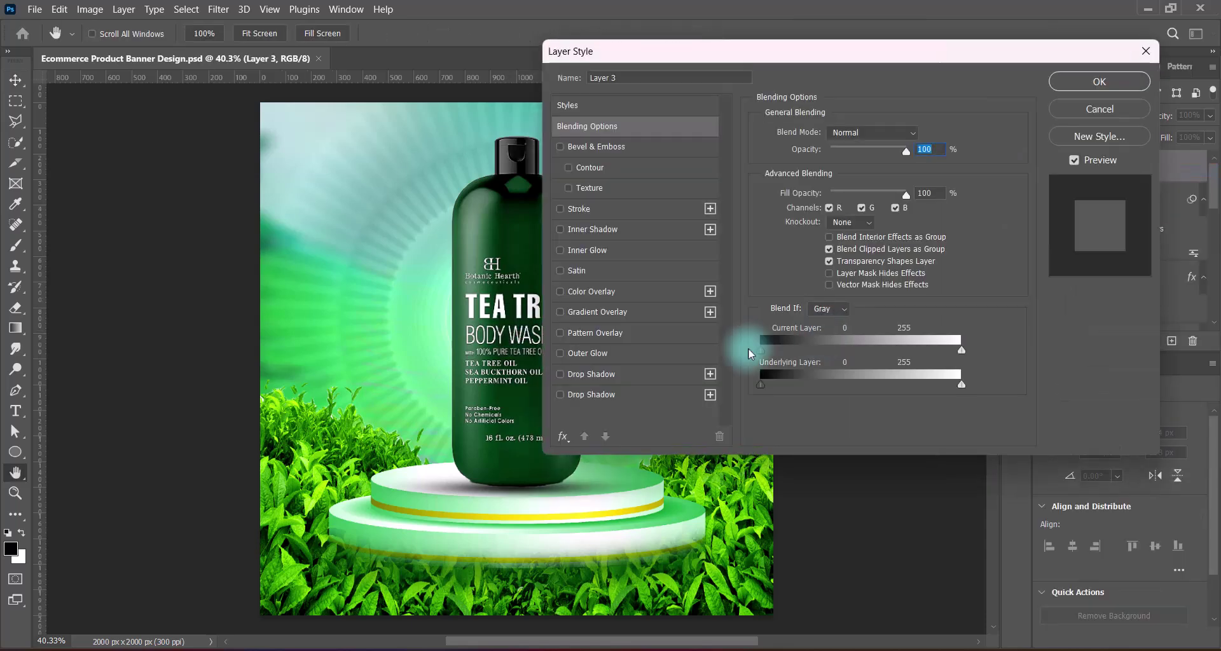
left_click(560, 396)
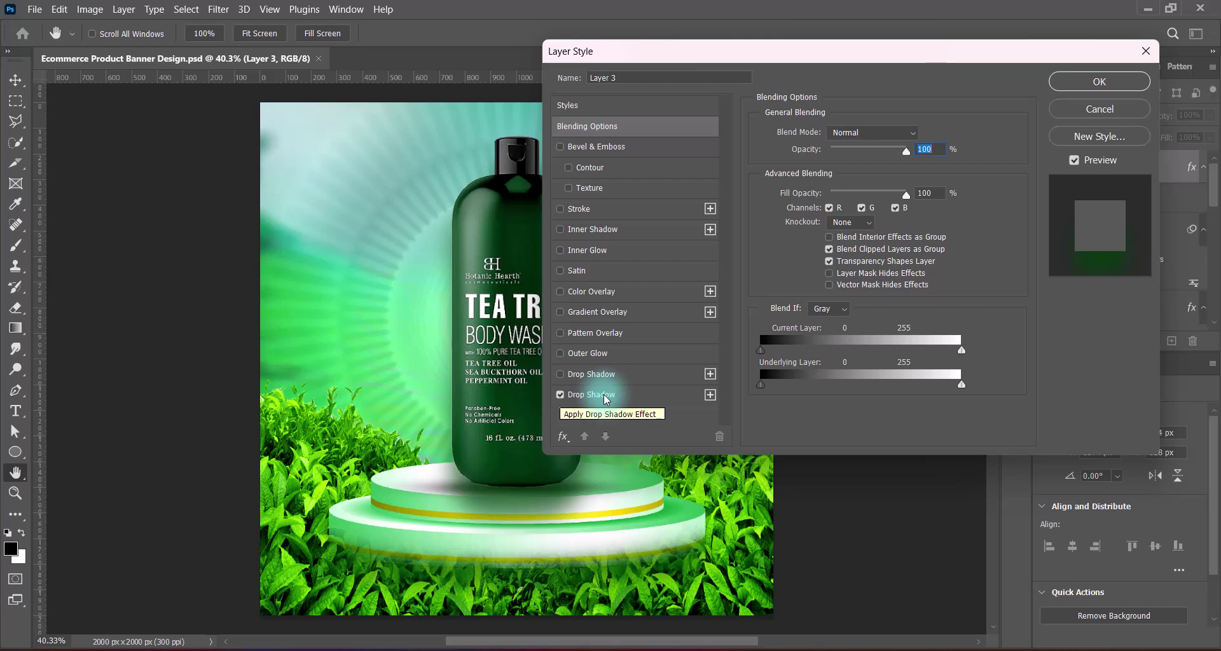
left_click_drag(784, 53, 836, 50)
left_click(655, 393)
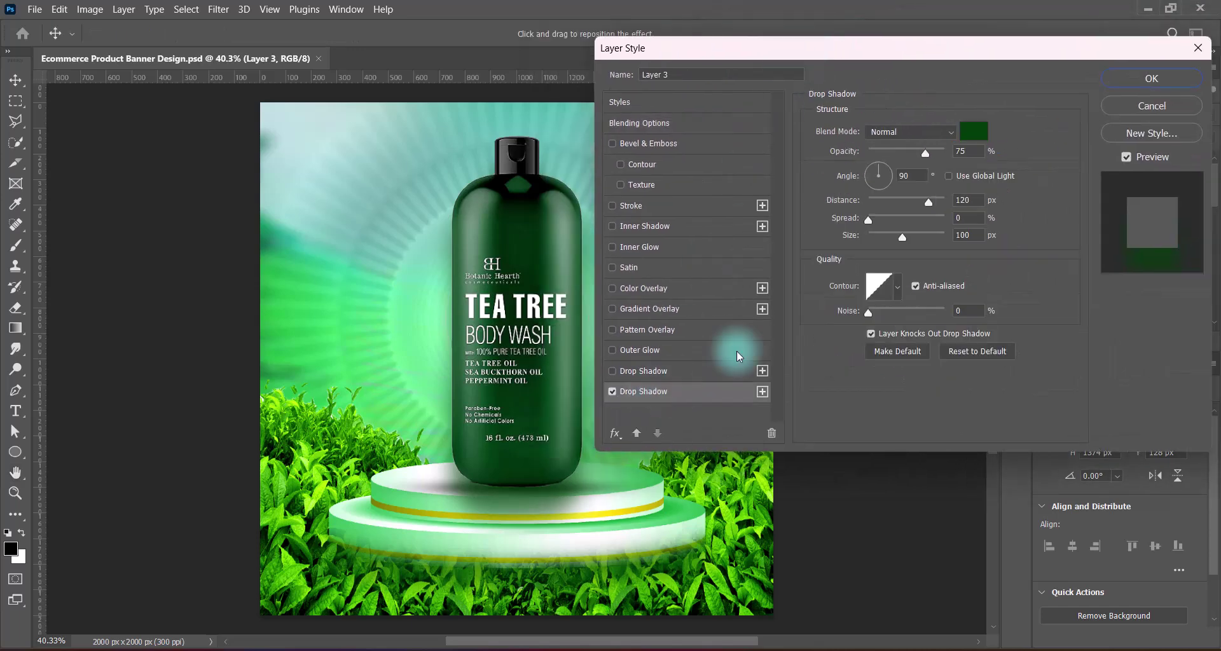
mouse_move(928, 202)
left_mouse_down()
mouse_move(904, 205)
mouse_move(921, 208)
left_mouse_up()
double_click(961, 151)
type("60")
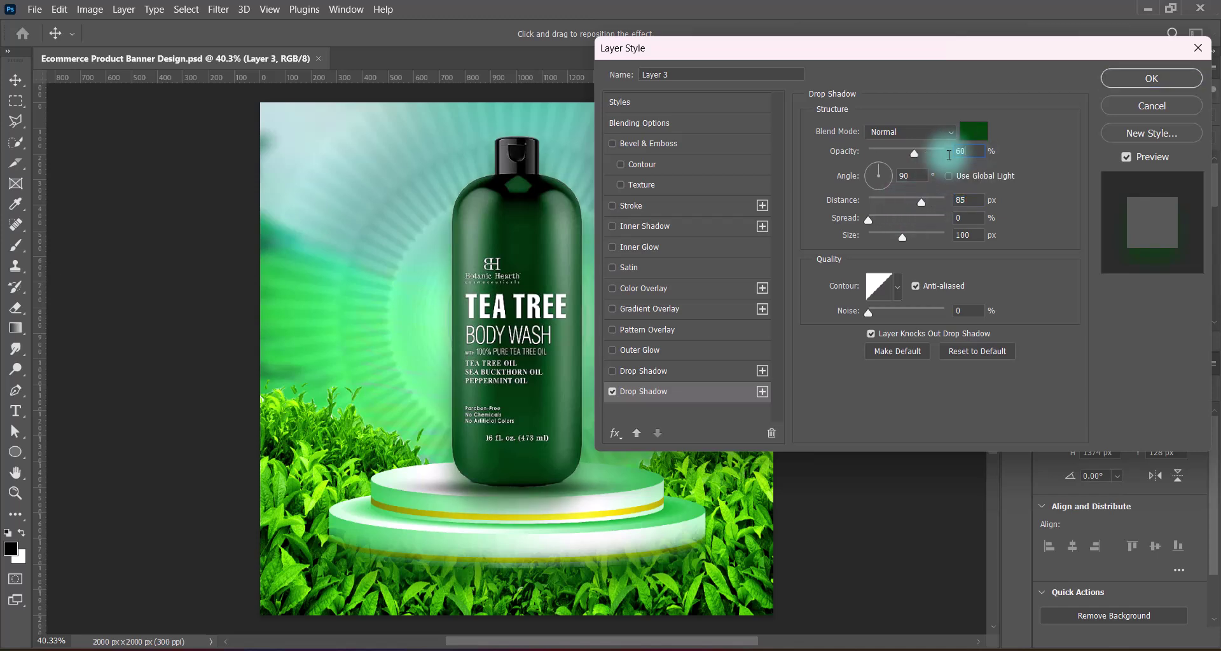
- Set the bottle's drop shadow colour to the very dark green #002006
left_click(973, 131)
left_click(1001, 319)
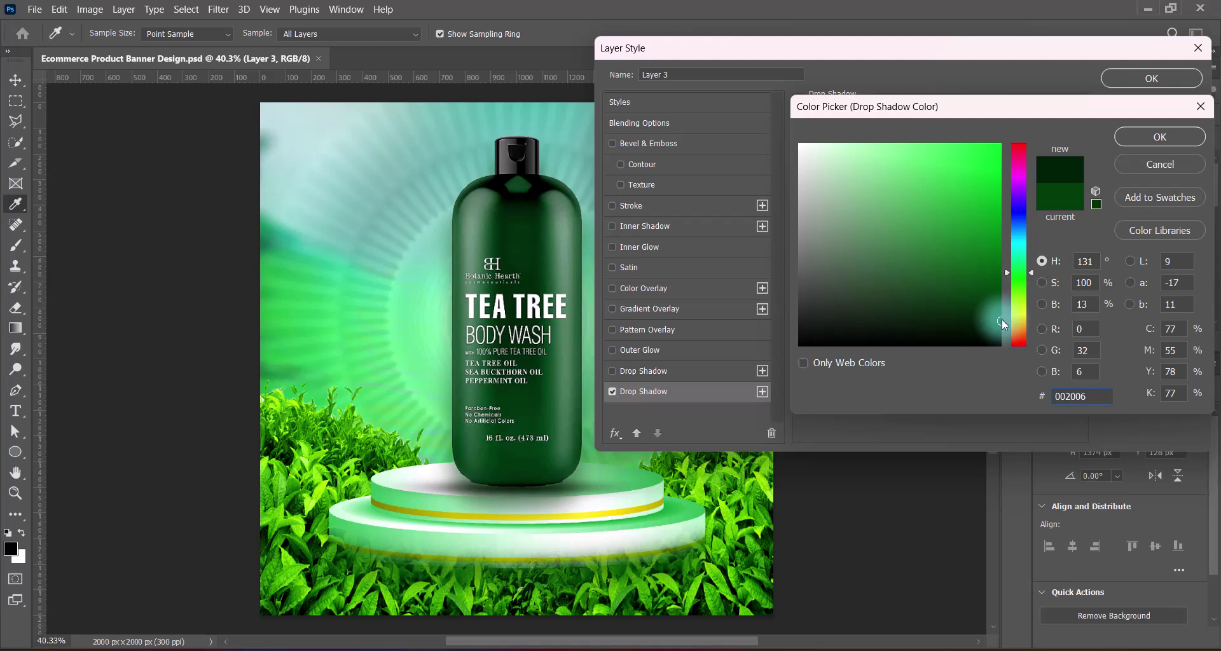
left_click(1143, 149)
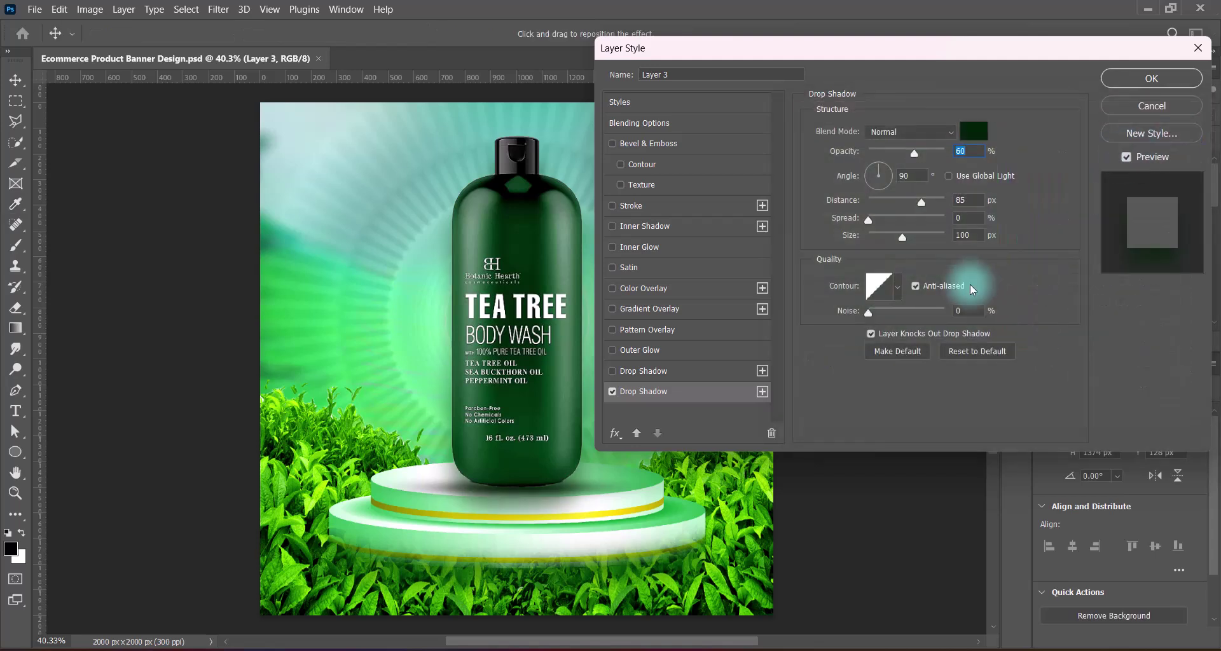
- Adjust the bottle's drop shadow to a distance of 178 px, a size of 81 px and 54% opacity
left_click_drag(924, 201, 932, 198)
mouse_move(905, 236)
left_mouse_down()
mouse_move(892, 244)
mouse_move(898, 233)
left_mouse_up()
left_click_drag(914, 153, 906, 157)
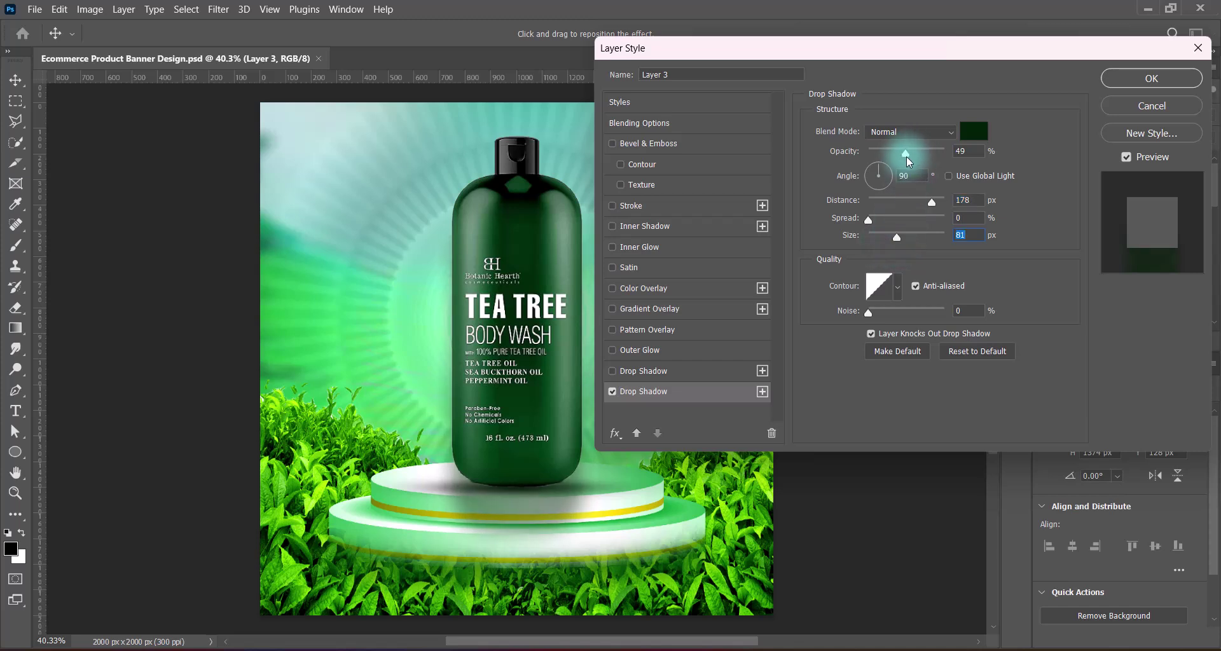
left_click(957, 154)
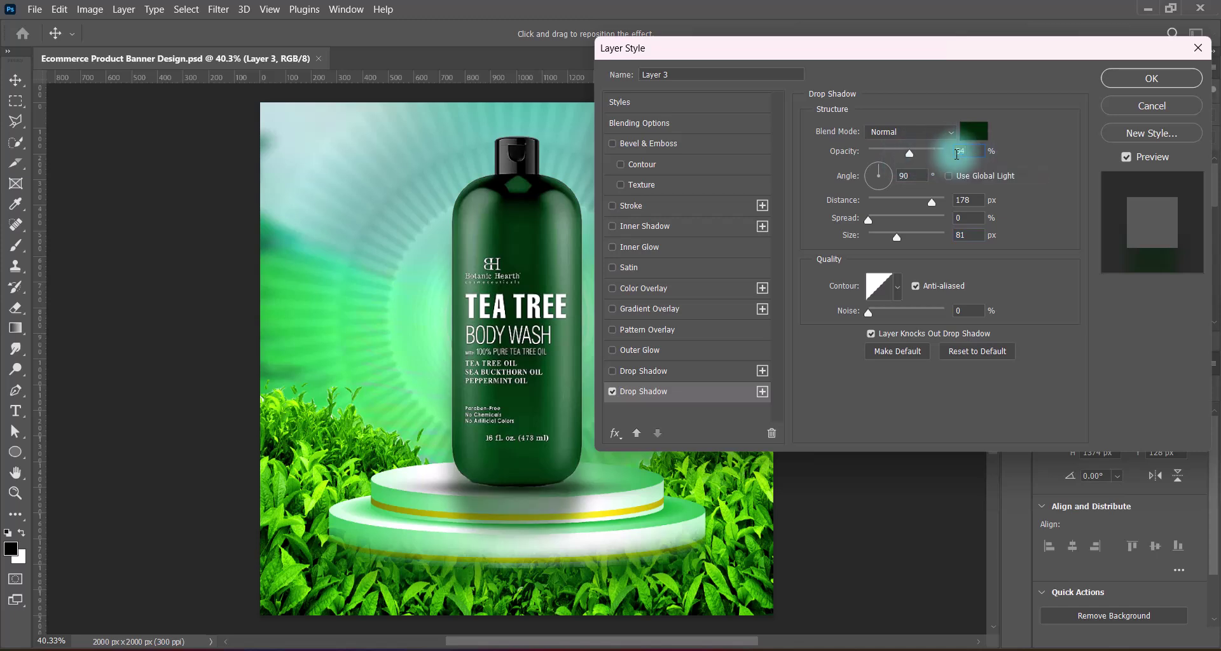
type("54")
left_click_drag(866, 46, 805, 63)
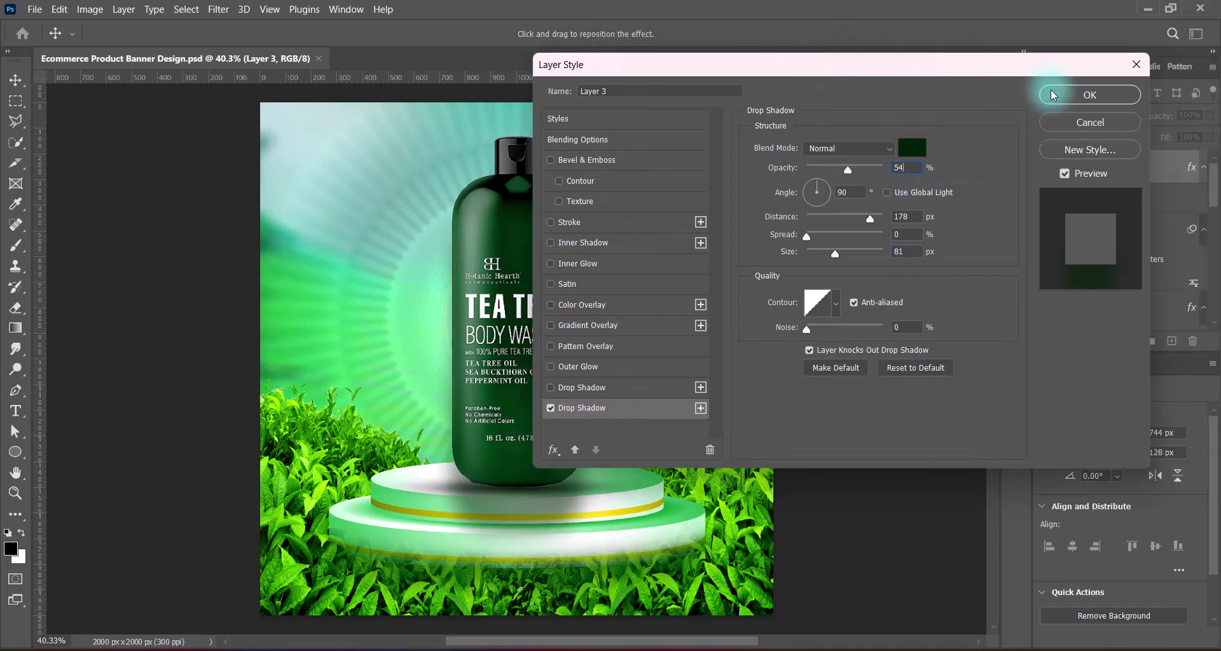
- Change the bottle's drop shadow colour to the dark green #00390a and apply the layer style
left_click(916, 152)
left_click_drag(983, 283, 995, 312)
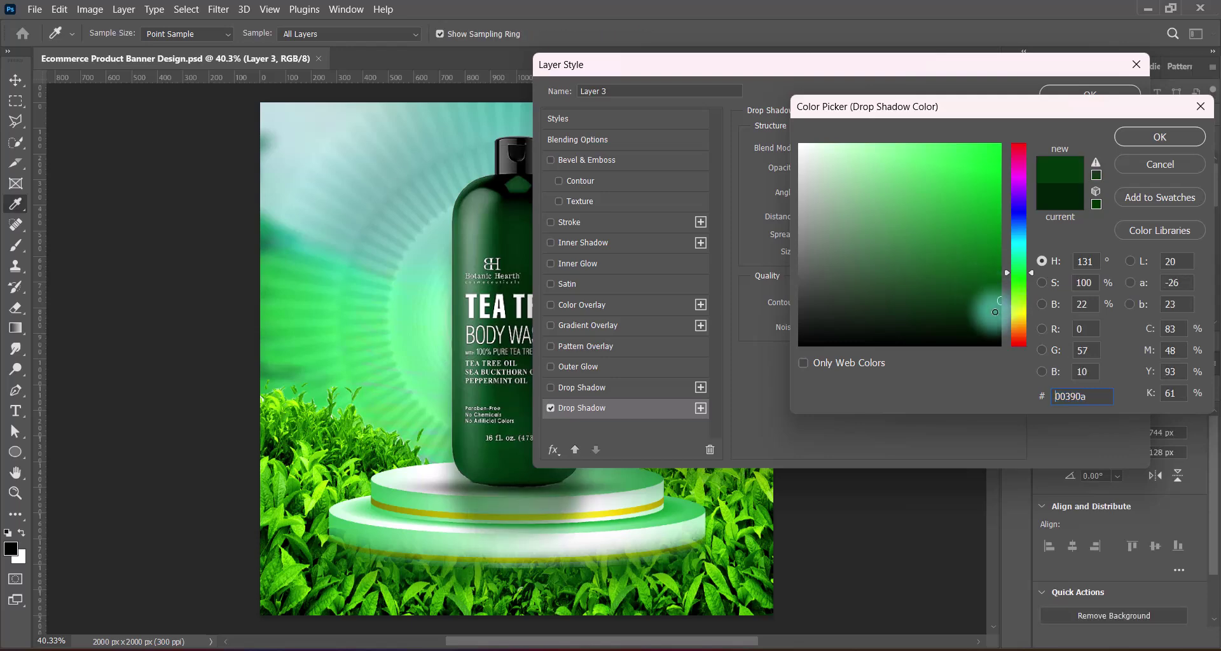
left_click(1156, 137)
left_click(1061, 94)
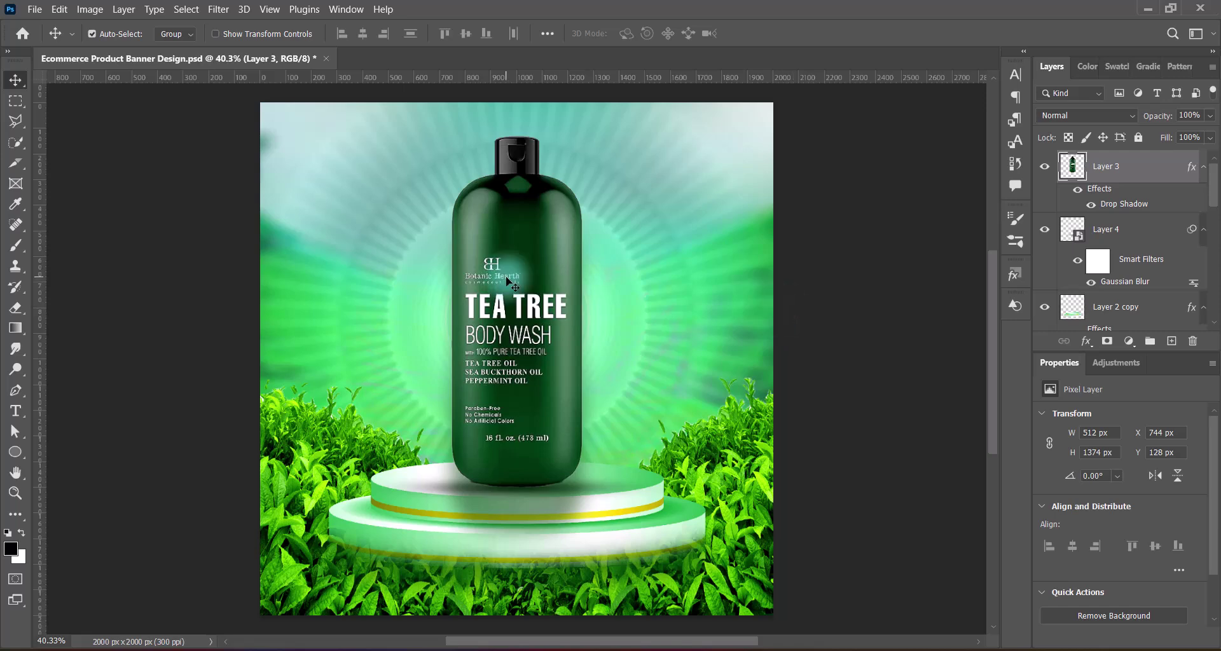
- Brighten the bottle with the Lighter Levels preset and save the document
left_click(90, 9)
mouse_move(127, 46)
left_click(267, 60)
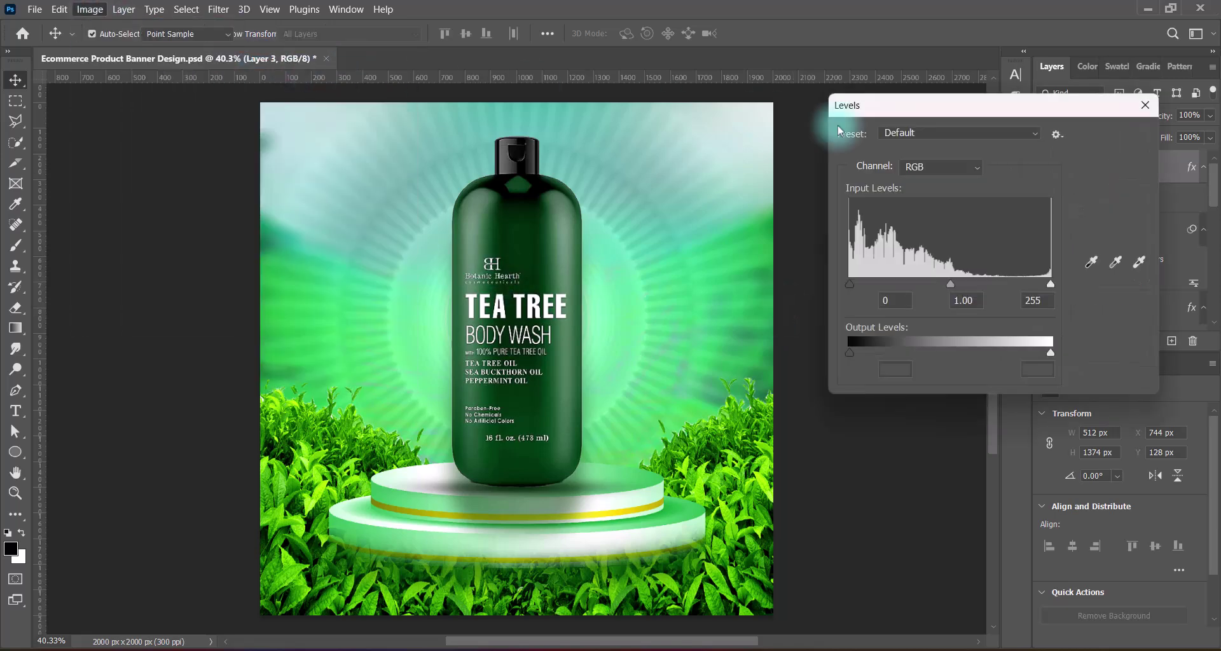
left_click(903, 133)
left_click(913, 252)
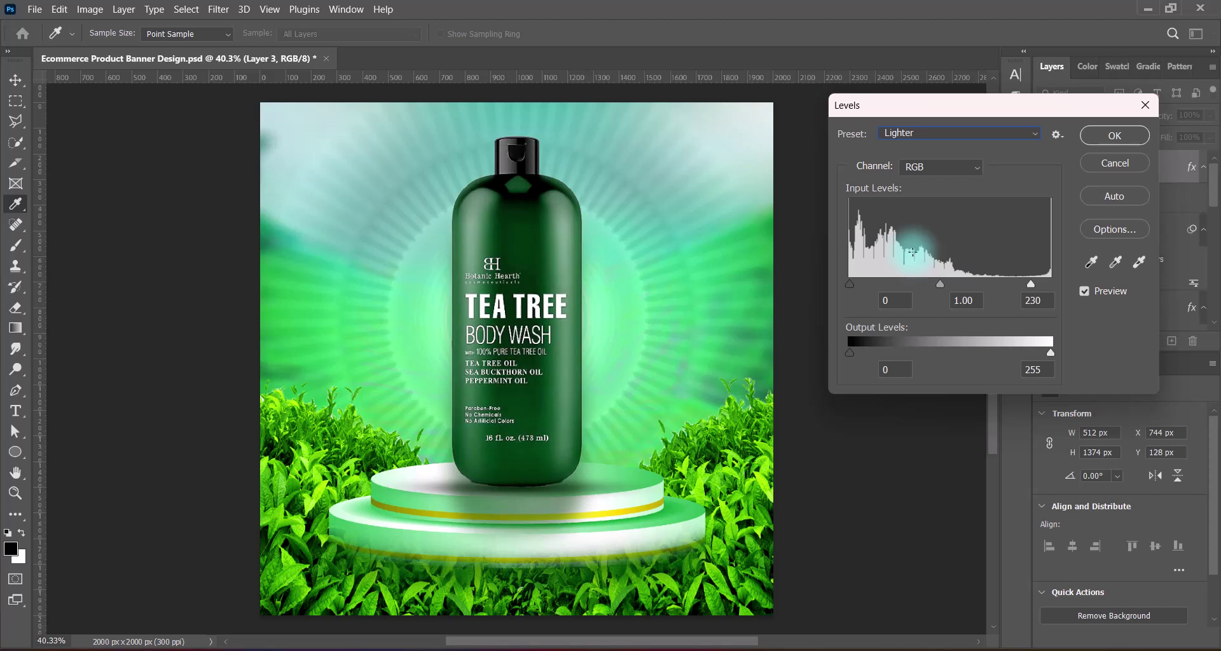
left_click(1114, 136)
key("ctrl+s")
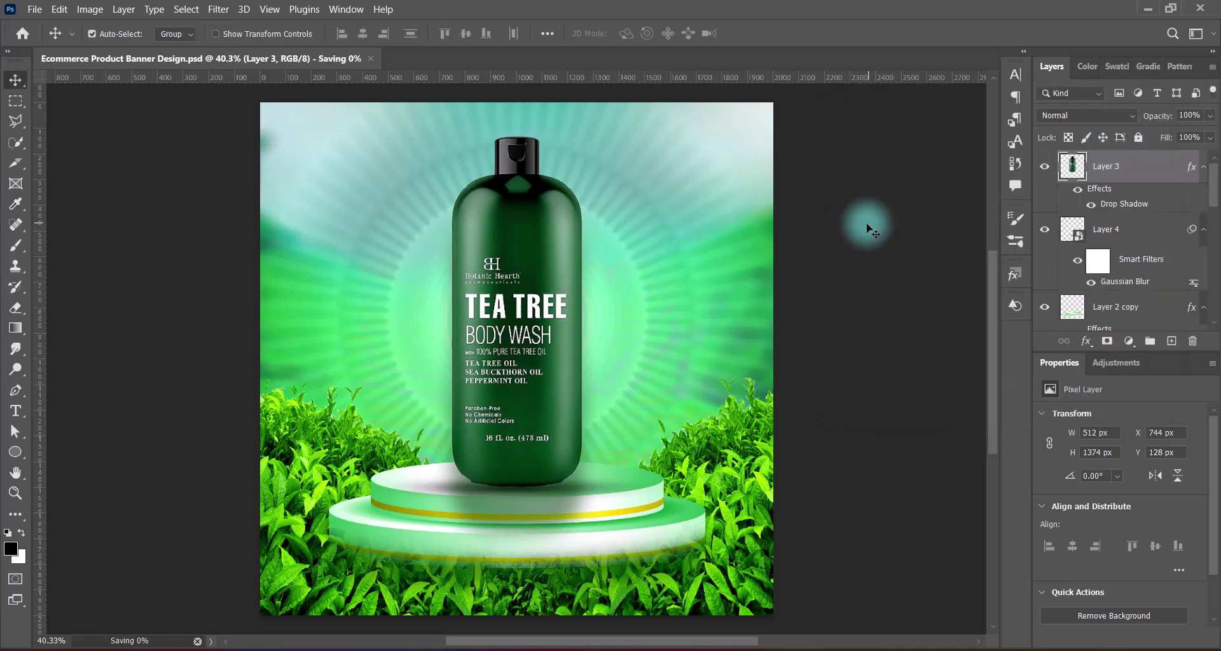
- Add the three-line headline "Experience Nature's Cleanse" in dark green #003914 on a new layer near the banner's upper left corner
left_click(1171, 341)
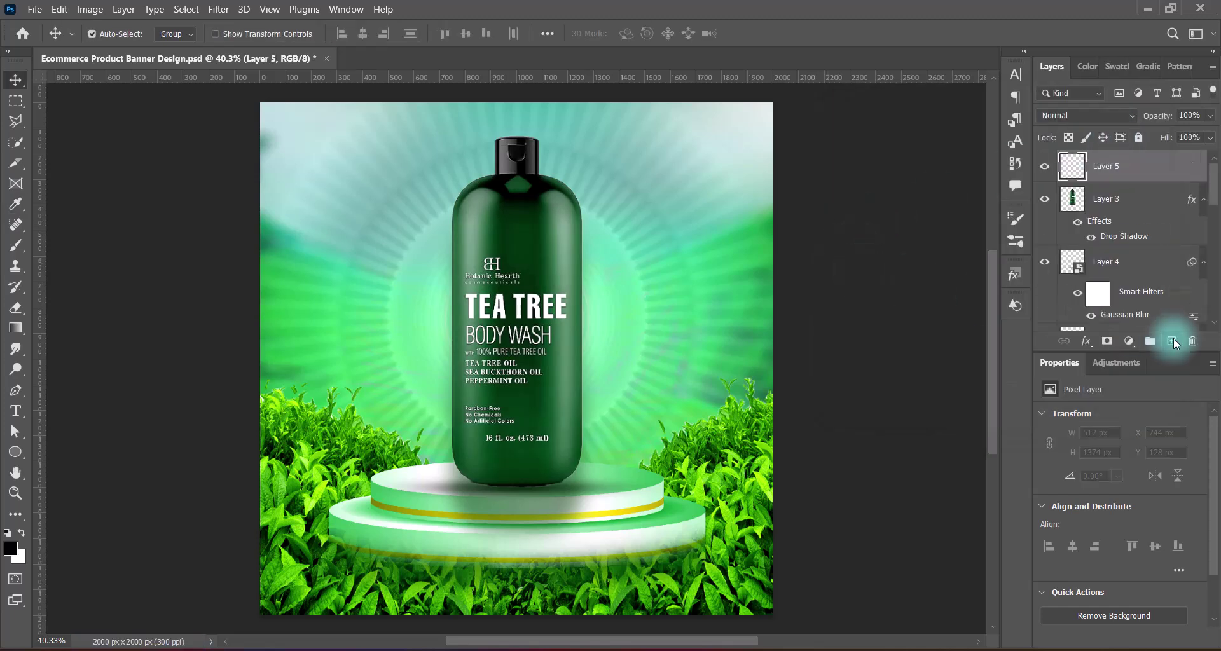
left_click(16, 411)
left_click(70, 403)
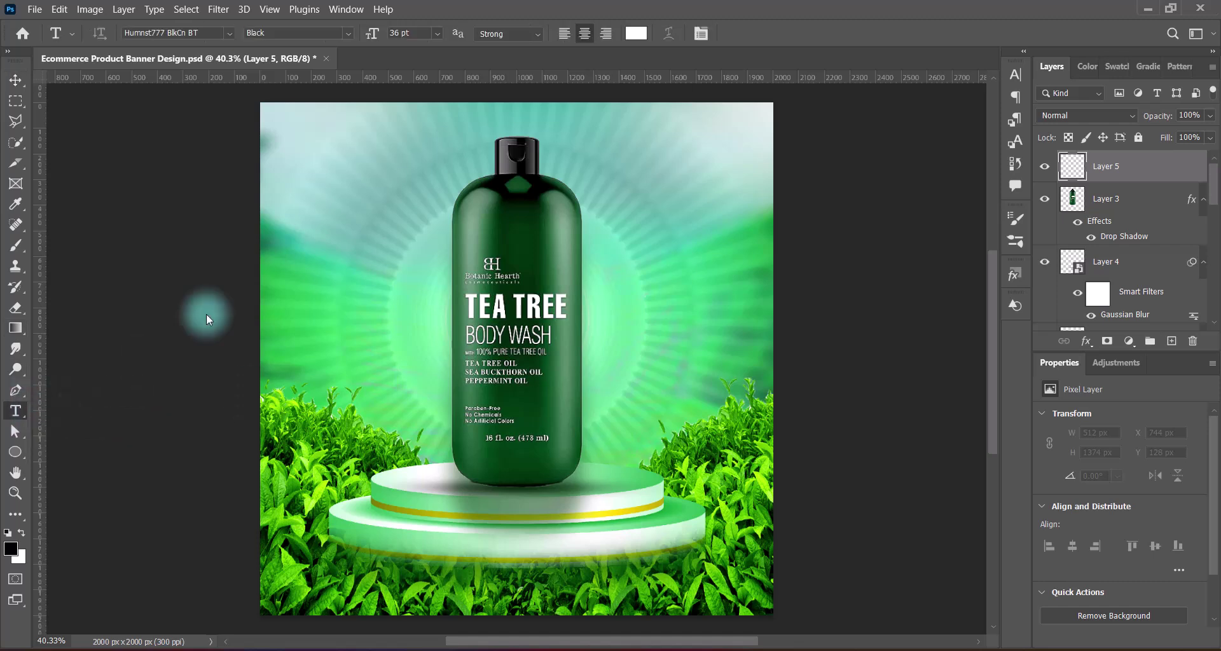
left_click(636, 33)
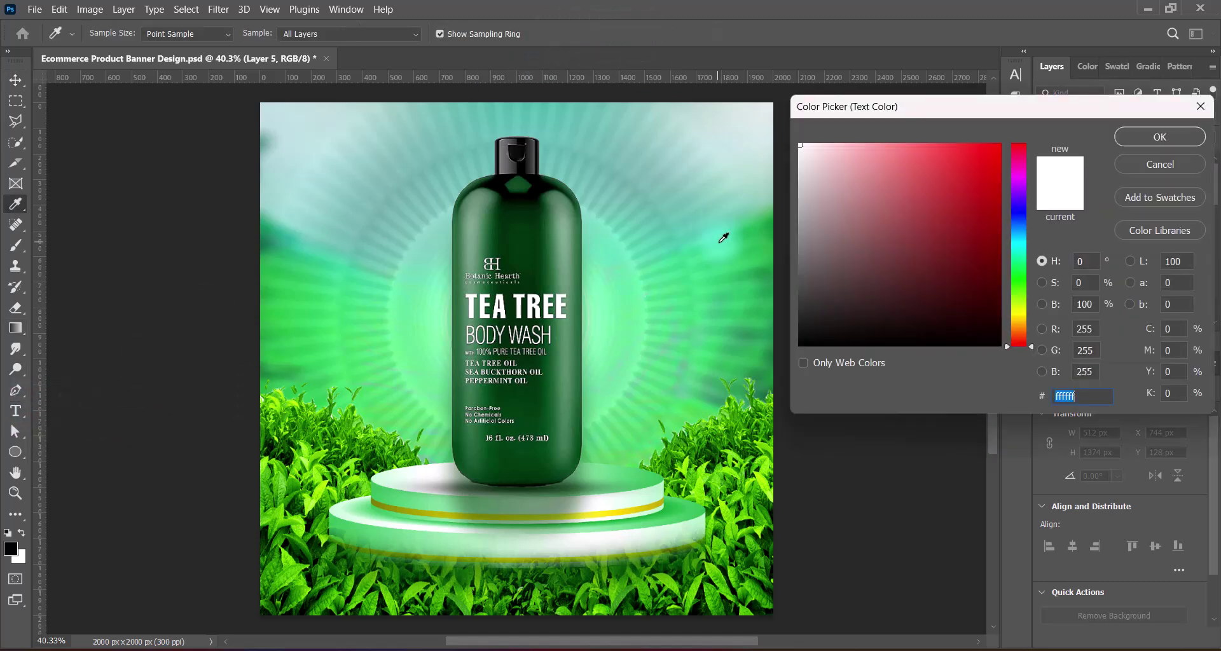
left_click(545, 221)
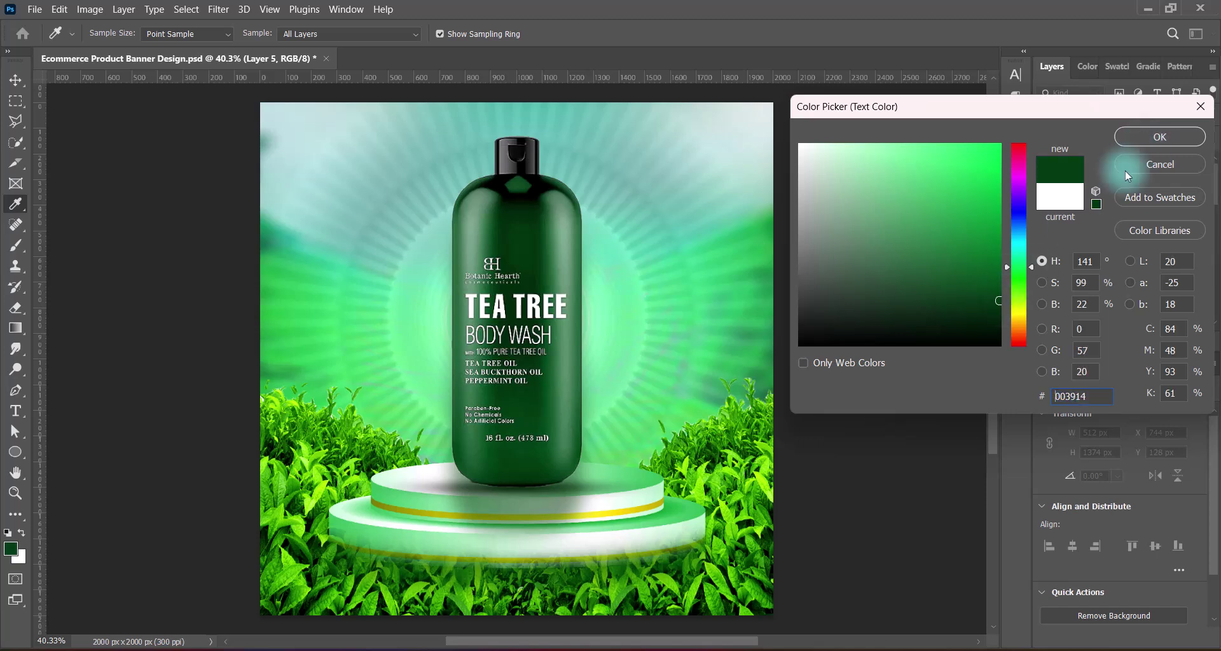
key("Return")
left_click(307, 206)
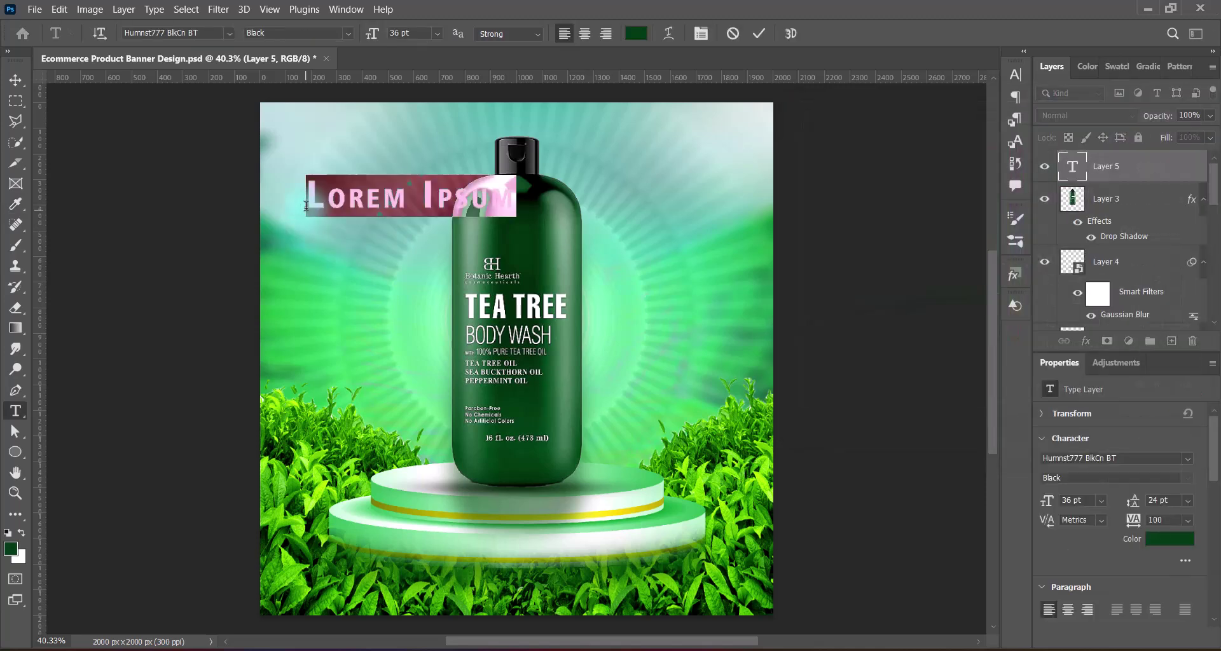
type("Experience Nature's Cleanse")
- Set the whole headline's leading to 36 pt and its tracking to 75
key("ctrl+a")
left_click(1015, 74)
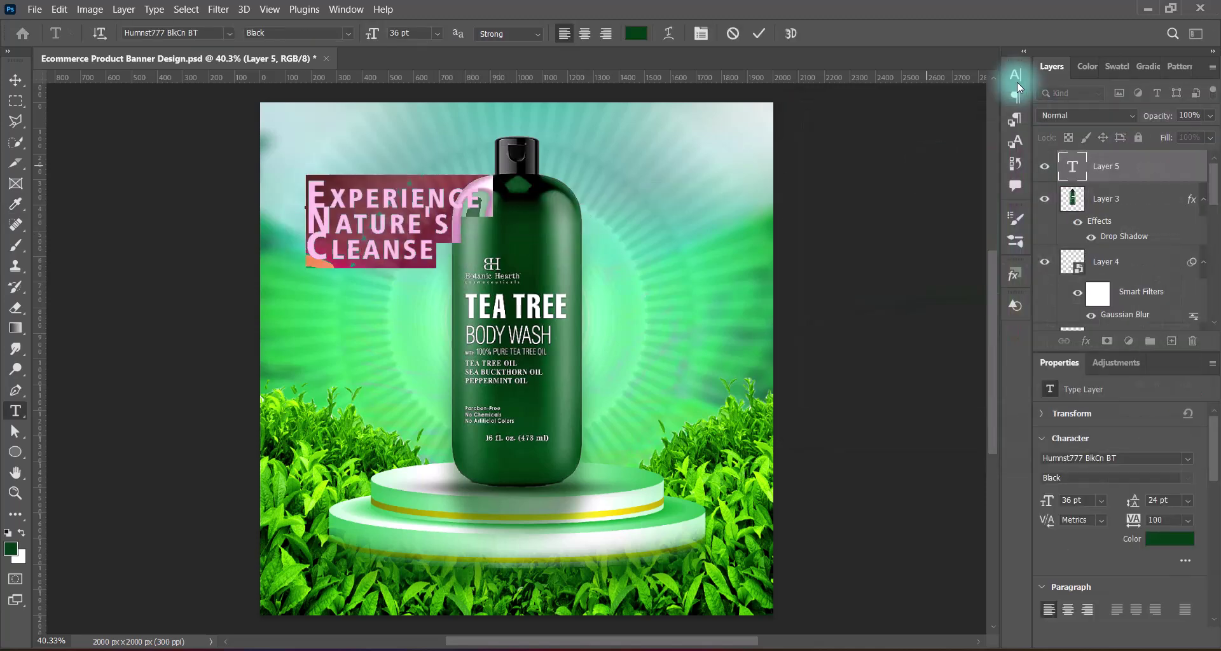
left_click(990, 132)
left_click(962, 297)
left_click(989, 116)
left_click(963, 254)
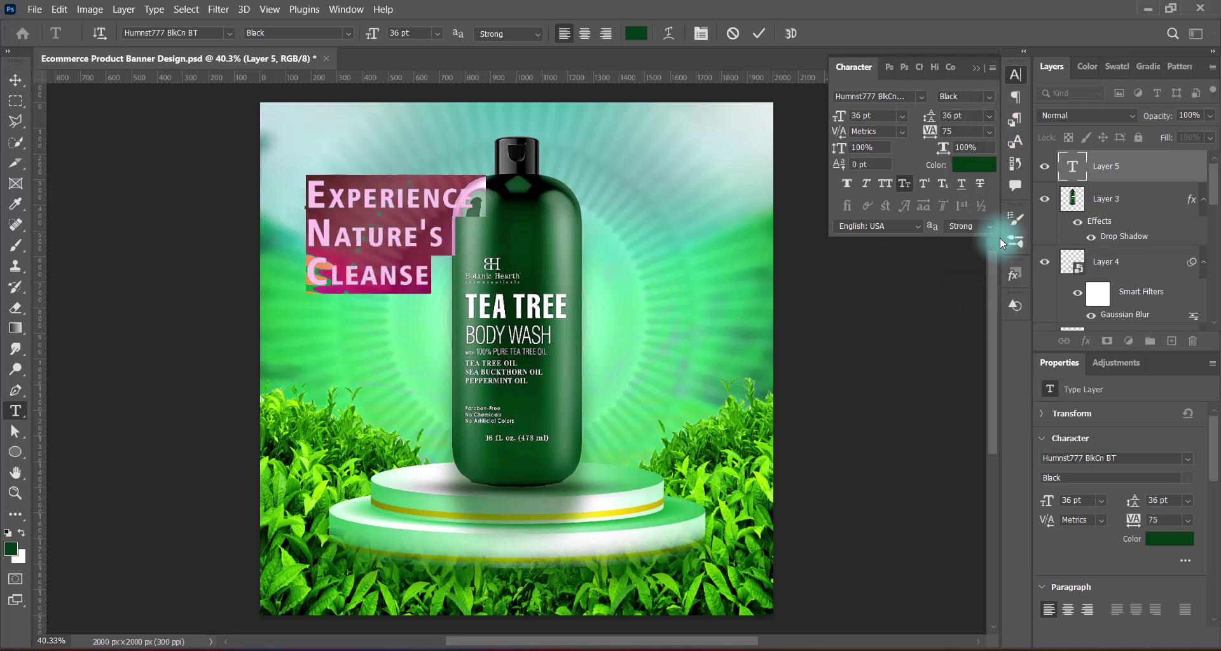
left_click(976, 67)
- Position the headline in the banner's upper left corner, scale it to about 38.73 pt and save the document
left_click(16, 80)
left_click_drag(438, 206, 462, 189)
key("ctrl+t")
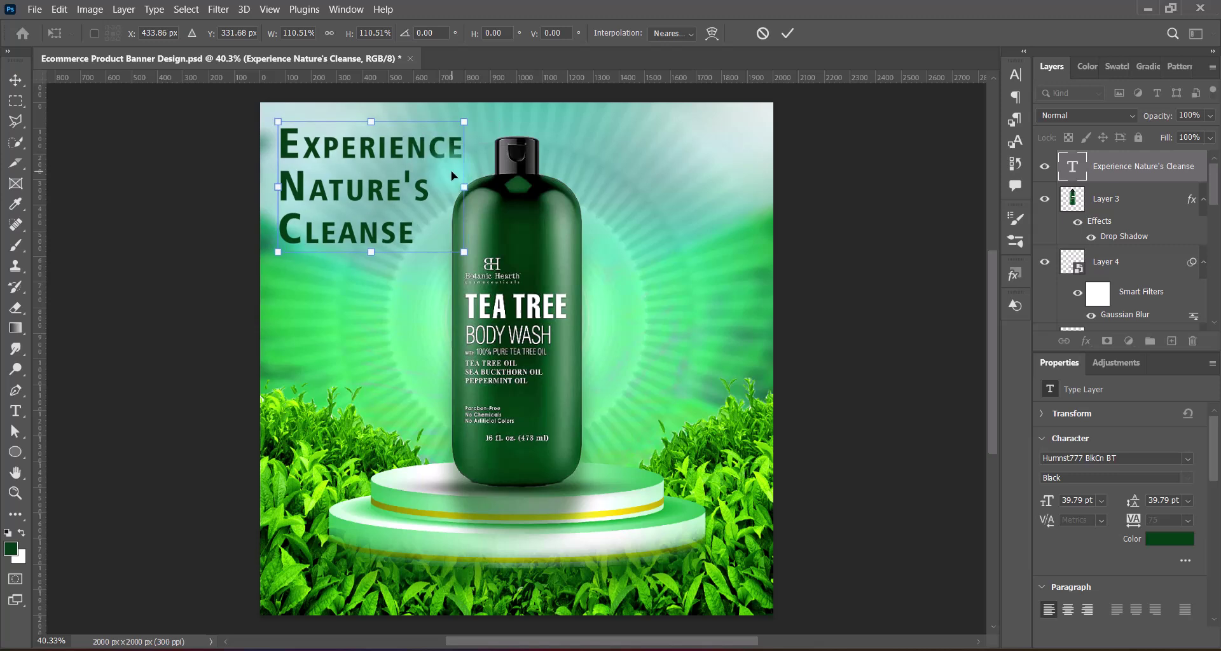
left_click_drag(283, 126, 283, 125)
key("Return")
left_click_drag(428, 193, 424, 190)
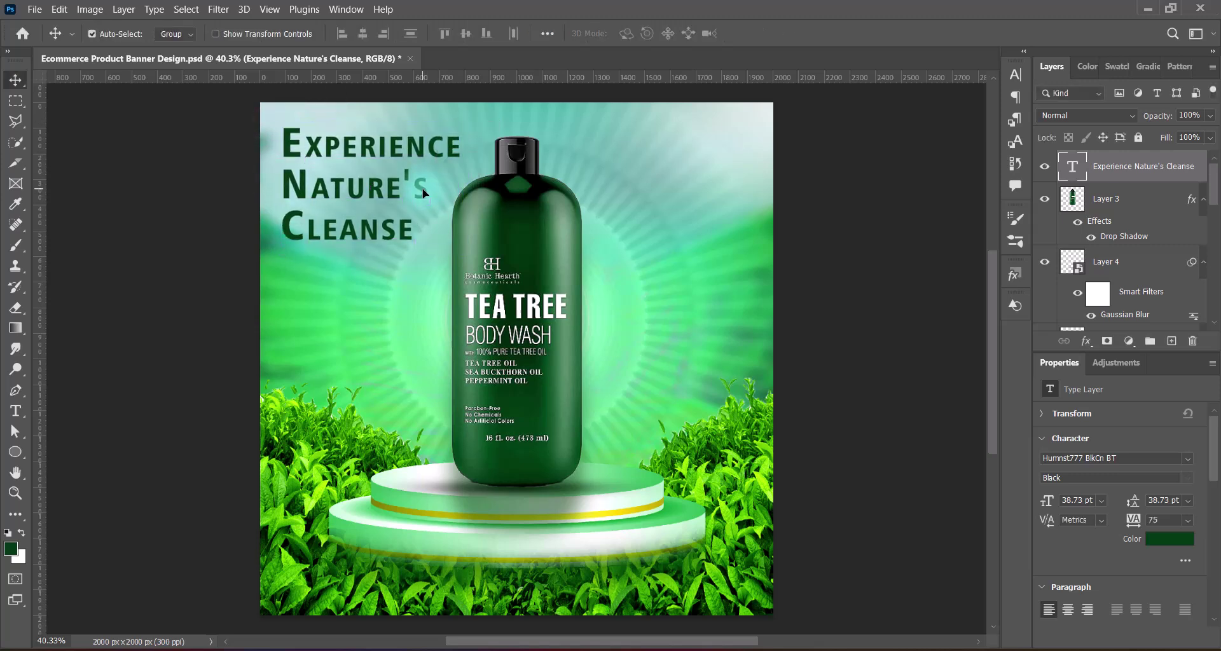
key("ctrl+s")
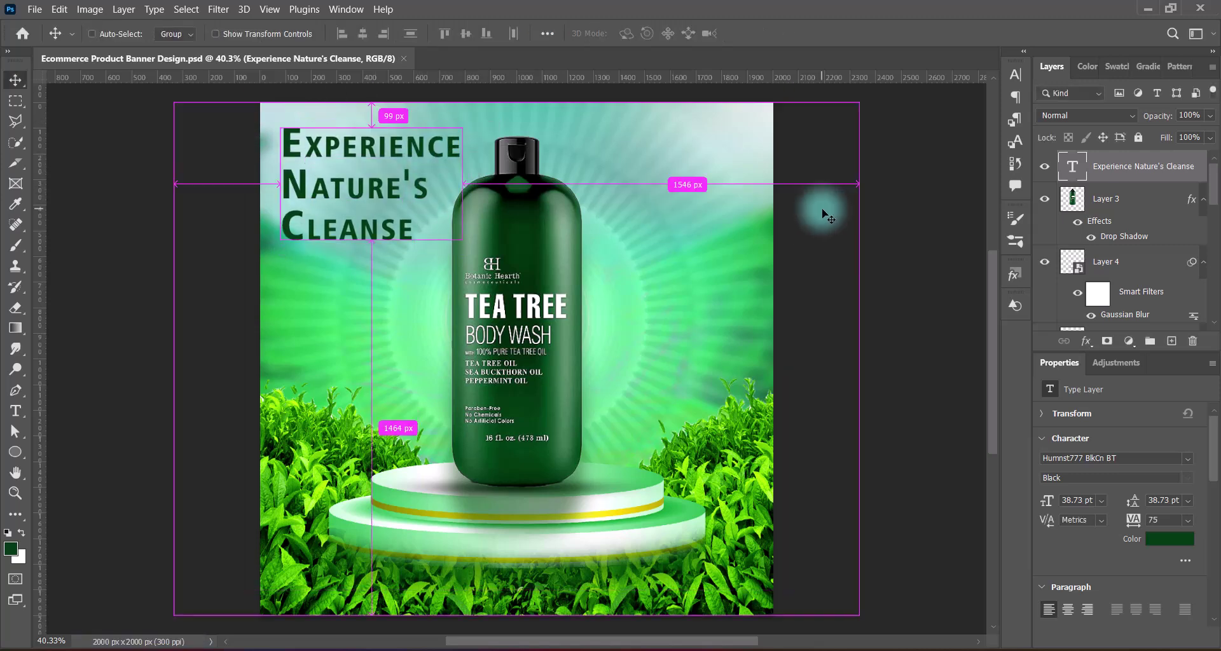
- Enable a drop shadow on the headline and make its colour white
double_click(1069, 165)
left_click(551, 387)
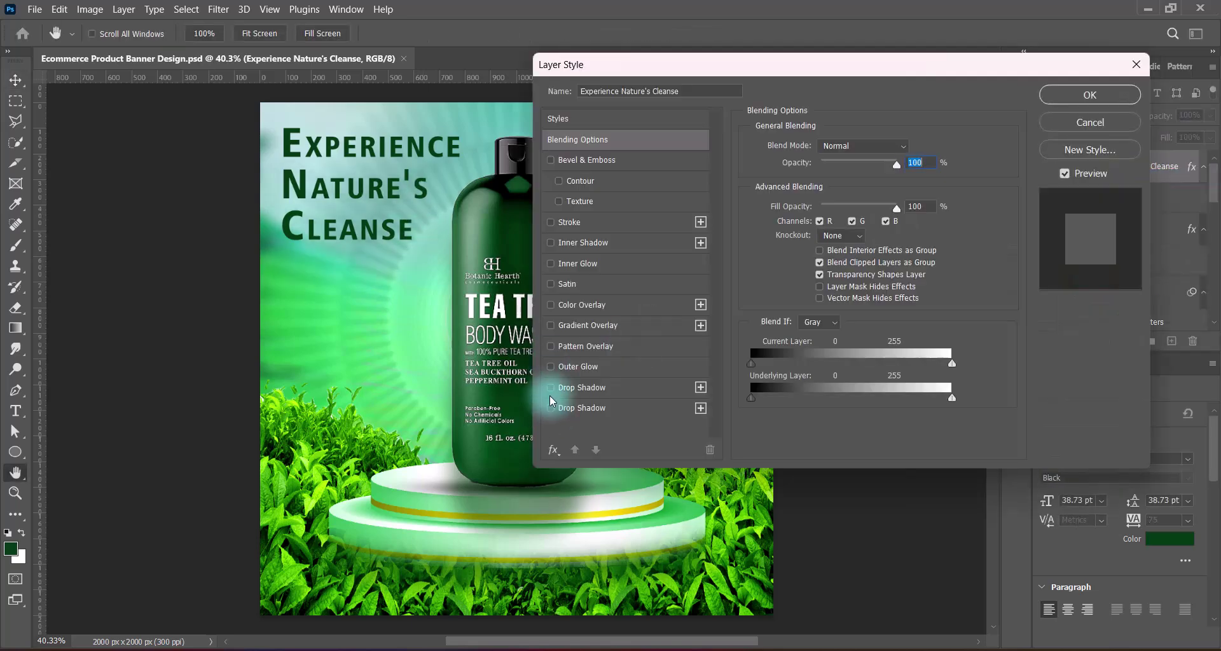
left_click(890, 147)
left_click_drag(896, 156, 766, 115)
left_click(1160, 137)
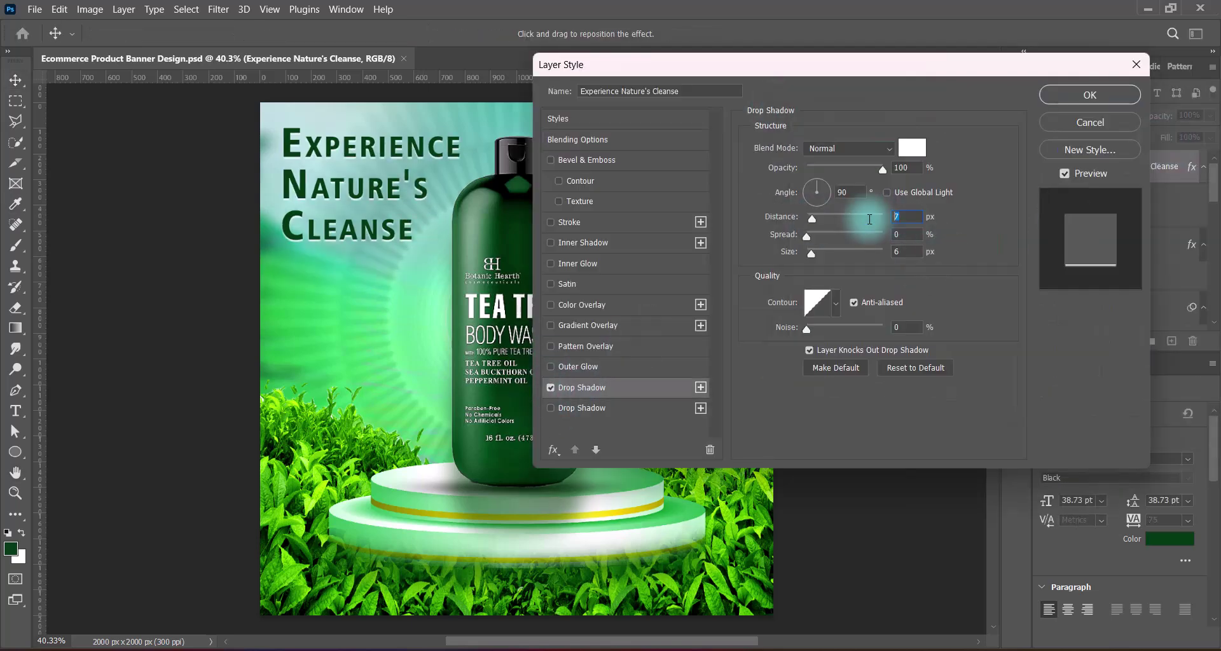
- Set the headline shadow's size to 12 px and distance to 6 px, and apply the layer style
left_click(885, 253)
type("12")
left_click(900, 217)
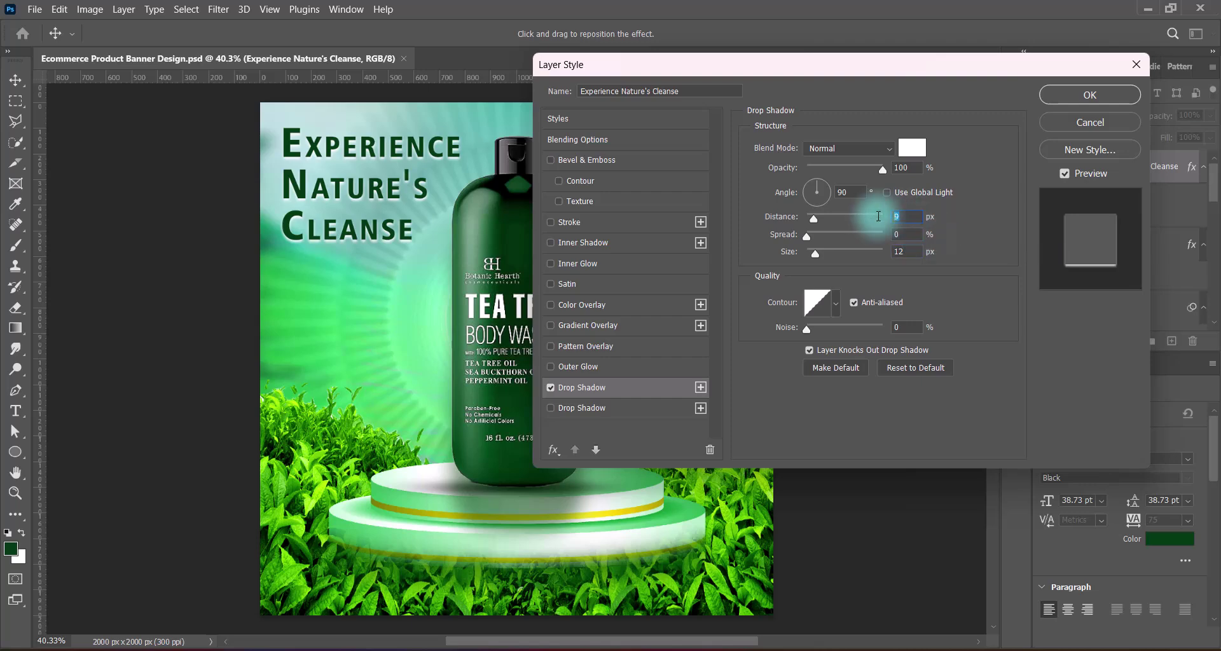
type("6")
left_click(1120, 95)
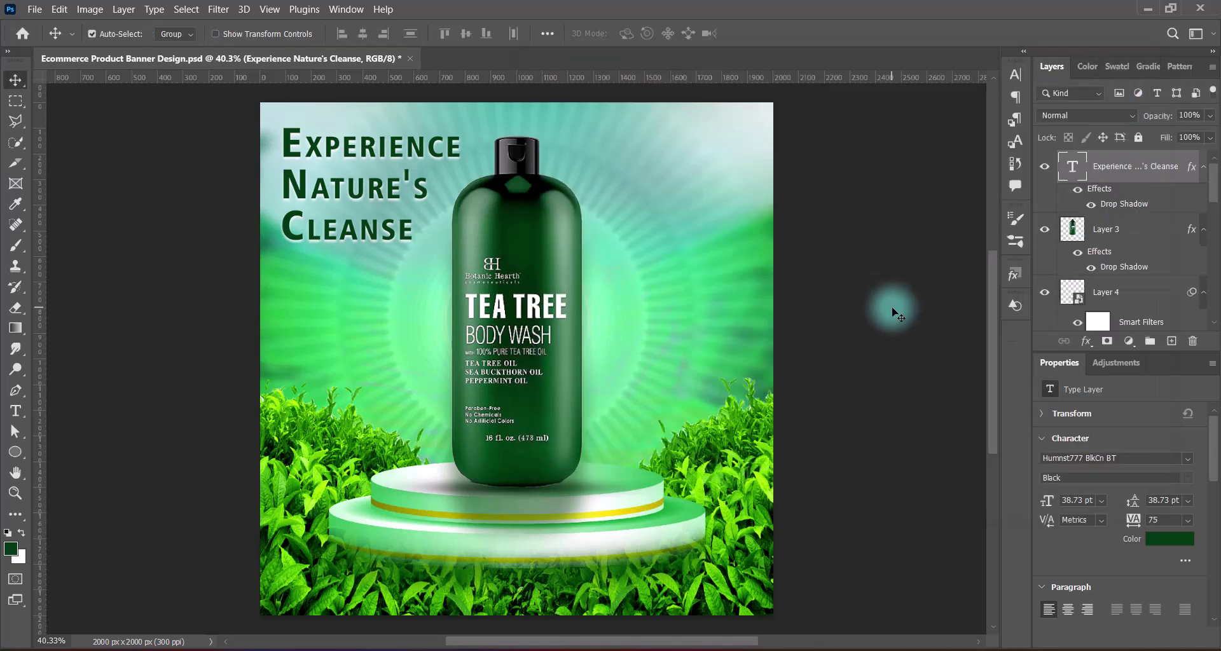
- Add the two-line text "Get Yours Today!" in Swis721 Cn BT on a new layer below the headline
left_click(1171, 340)
left_click(15, 411)
left_click(229, 32)
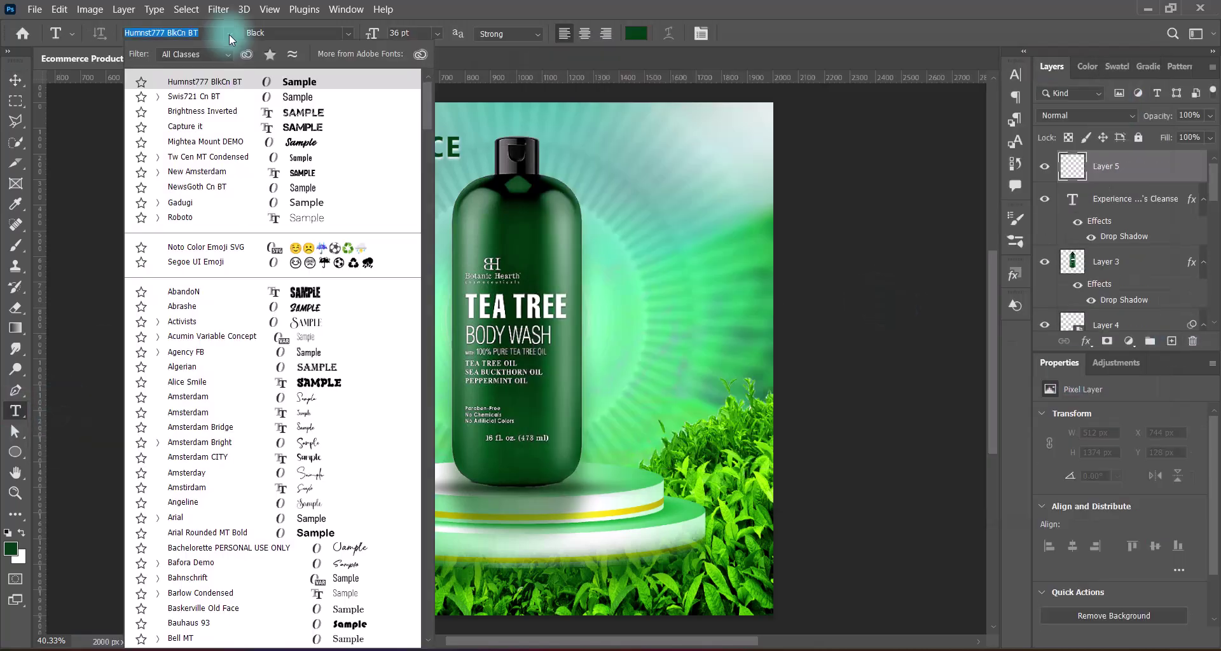
left_click(191, 100)
left_click(311, 311)
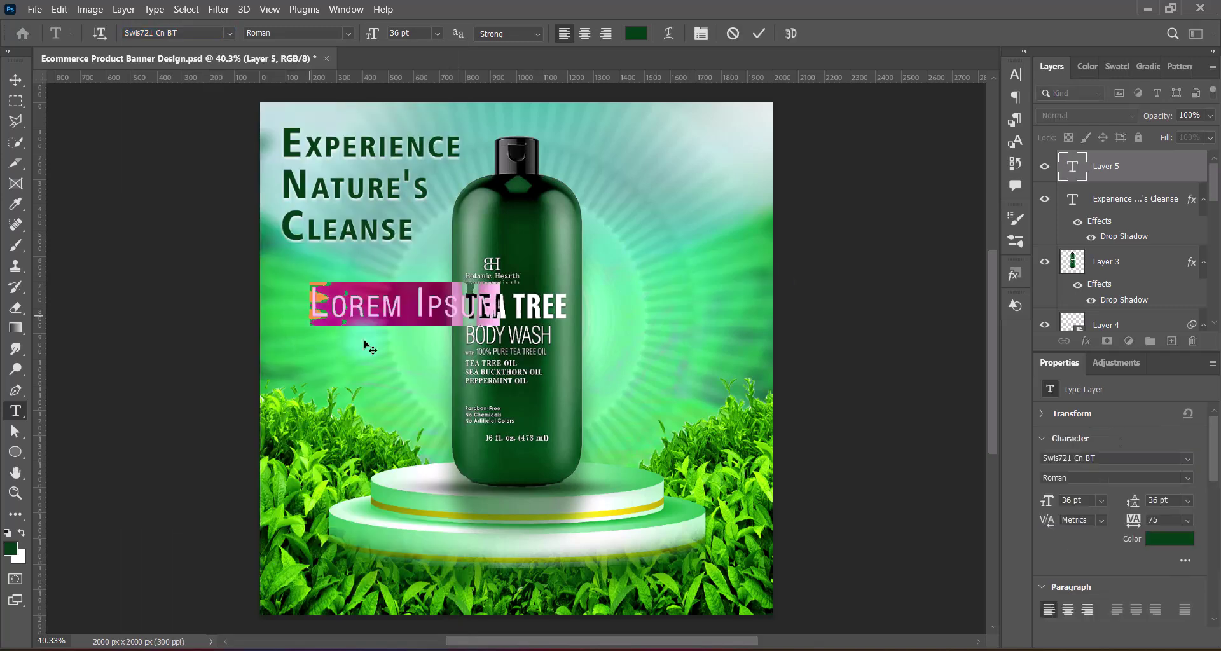
type("Get Your Tea Tree Today!")
left_click(575, 304)
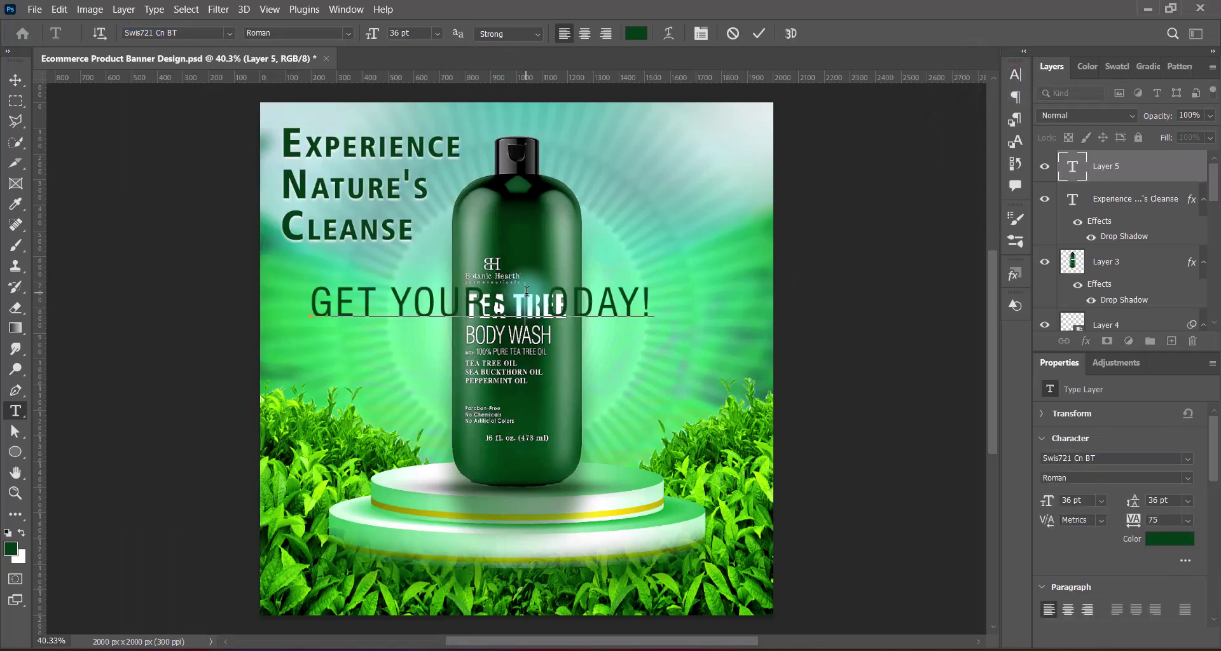
key("Return")
- Set the "Get Yours Today!" text's anti-aliasing to Smooth and its colour to the very dark green #002808
key("ctrl+a")
left_click(349, 33)
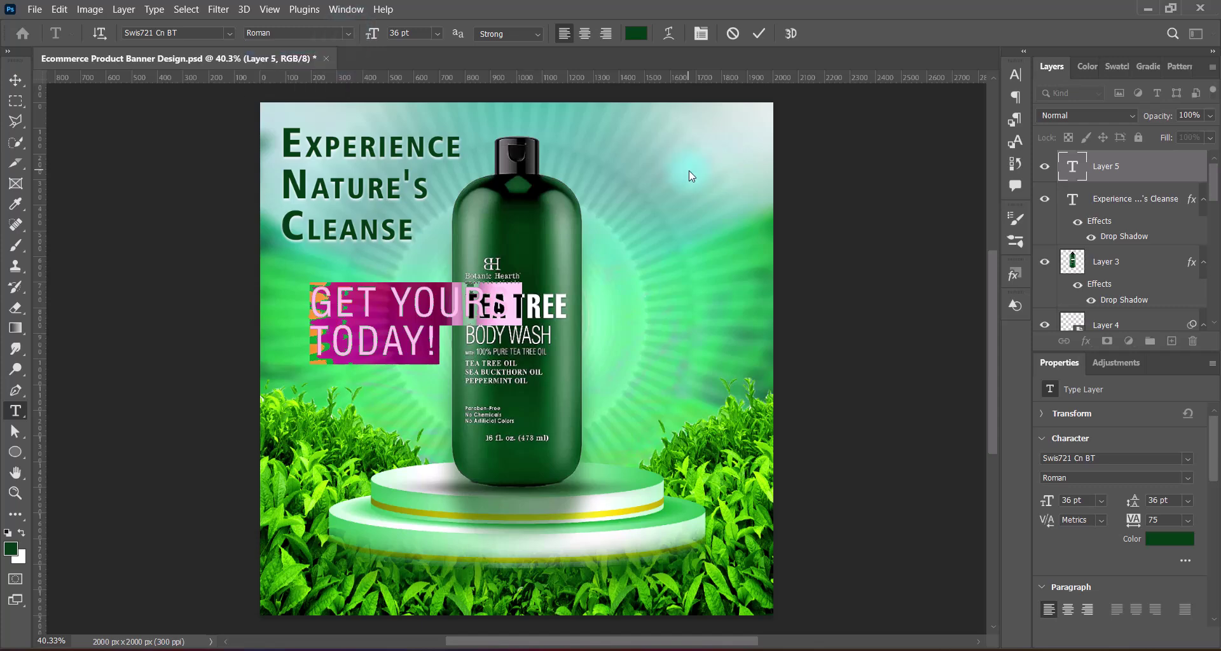
left_click(1016, 74)
left_click(509, 34)
left_click(510, 105)
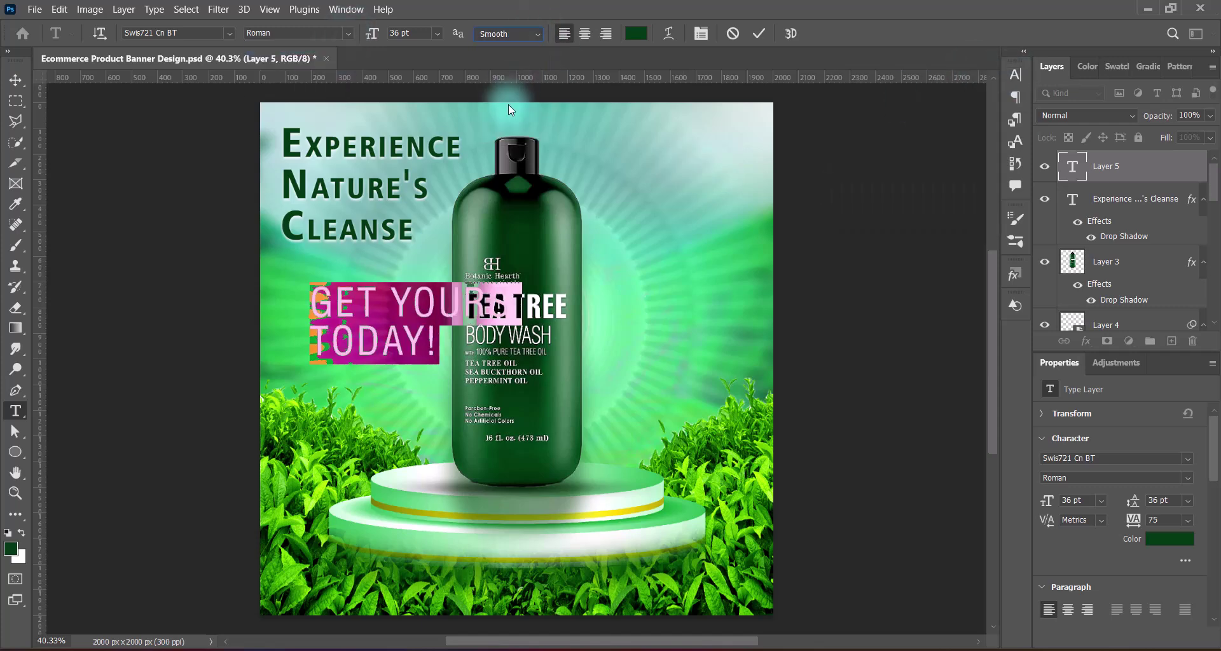
left_click(643, 34)
left_click(1117, 141)
key("ctrl+Return")
- Tighten the "Get Yours Today!" text to 30.23 pt with tracking 0 and place it beside the bottle's right side
key("v")
left_click_drag(428, 318, 391, 318)
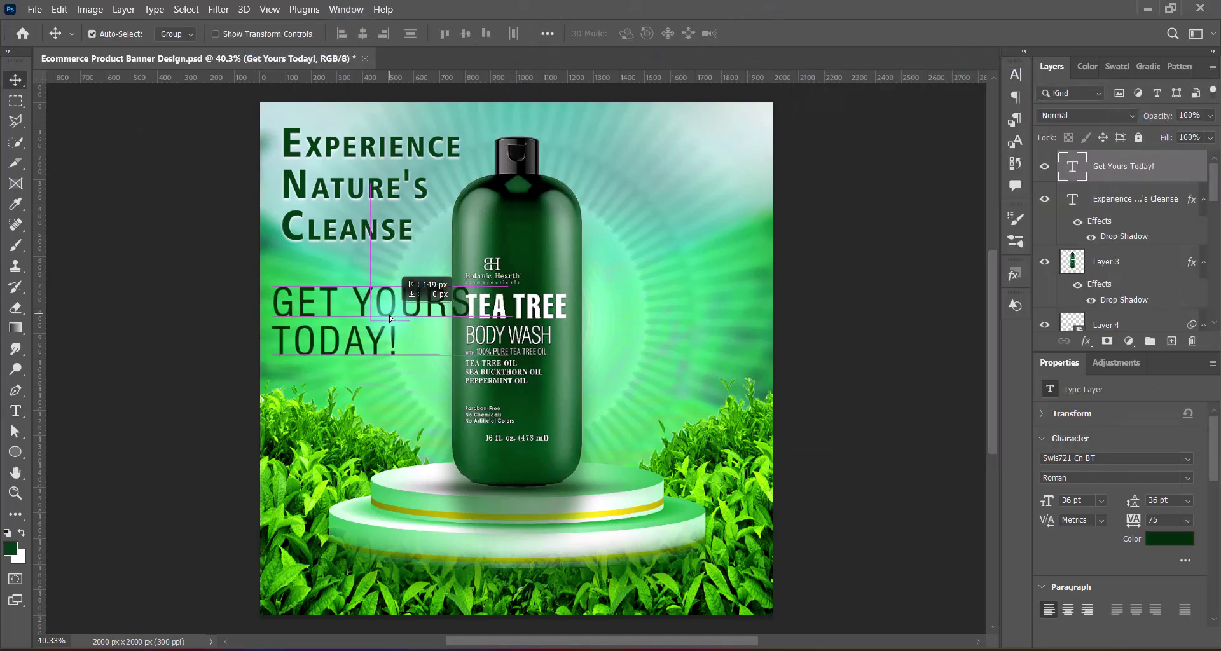
double_click(390, 318)
key("ctrl+a")
left_click(1015, 74)
left_click(988, 134)
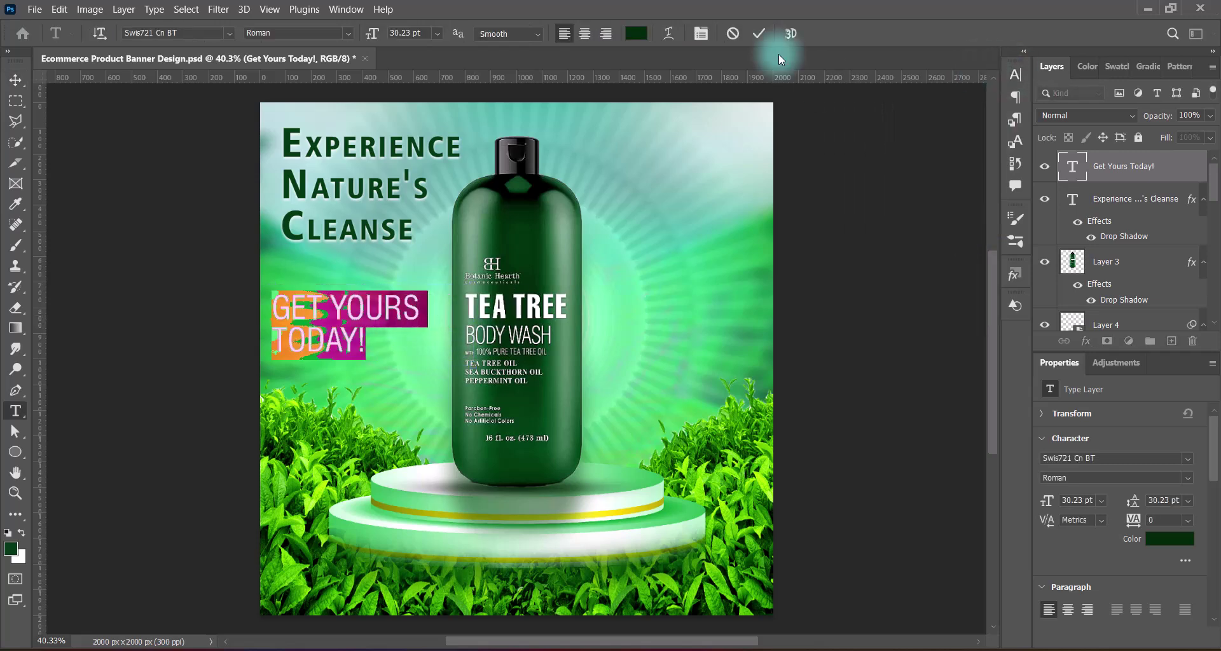
key("ctrl+Return")
key("v")
left_click_drag(399, 340, 750, 330)
- Give the "Get Yours Today!" text a white drop shadow at 100% opacity with a reduced distance and size
right_click(1075, 174)
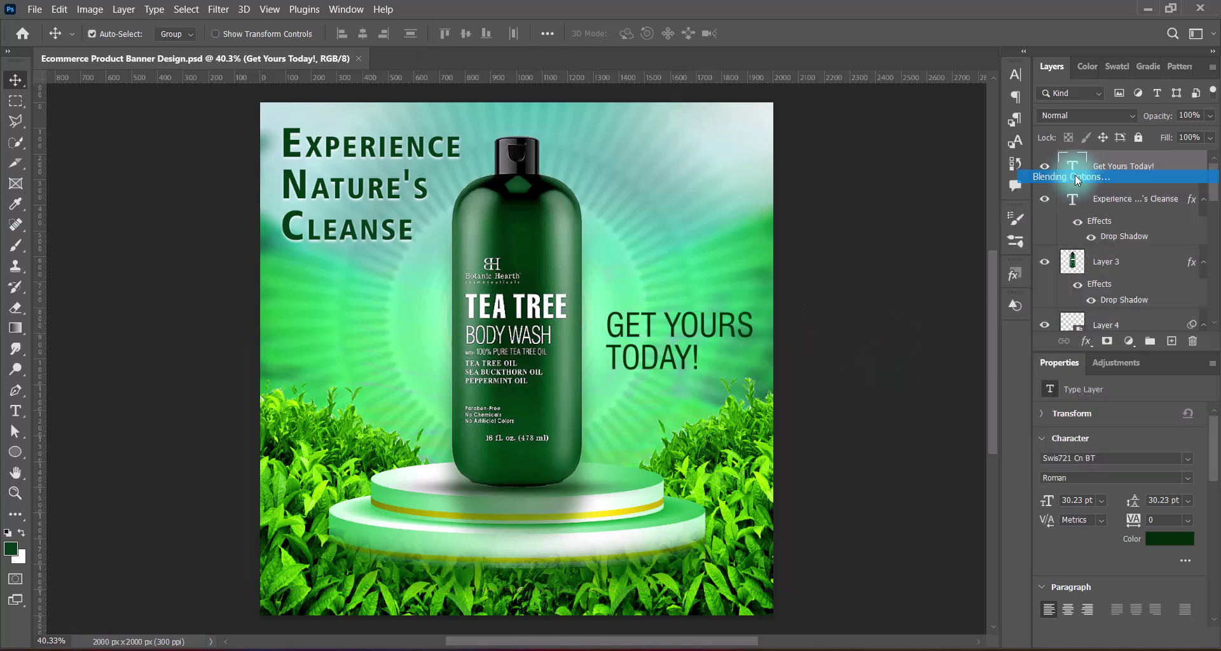
left_click(1077, 178)
left_click(589, 409)
left_click(911, 148)
left_click(820, 182)
left_click(1132, 136)
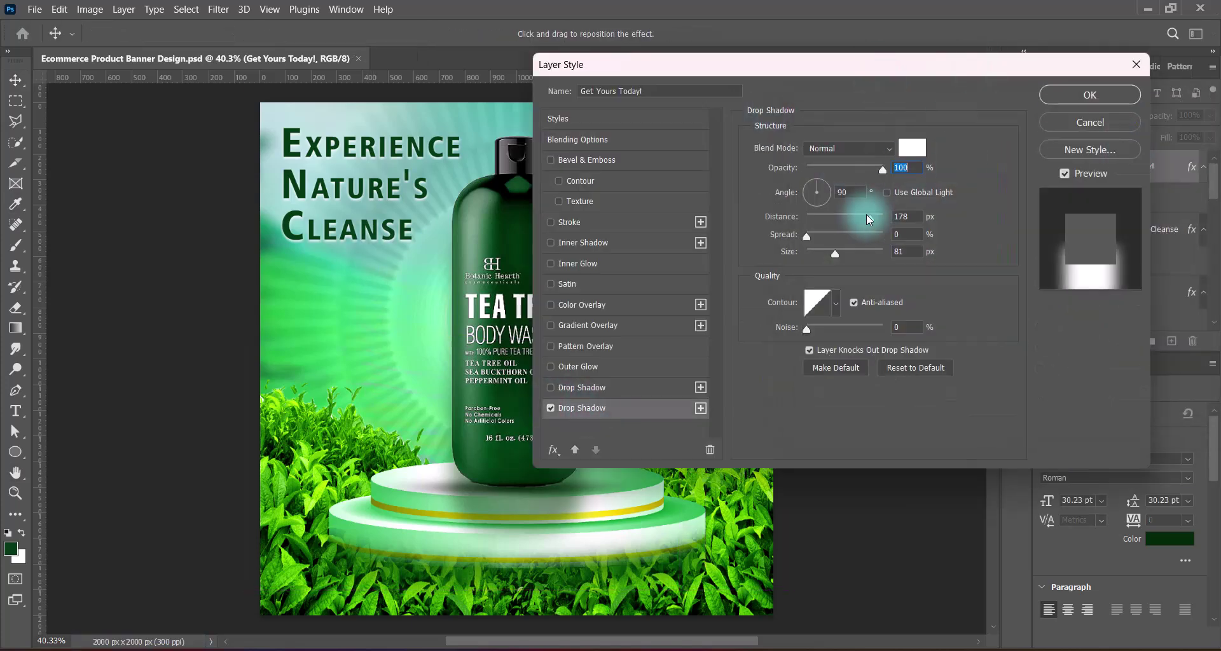
left_click_drag(866, 215, 933, 239)
key("Return")
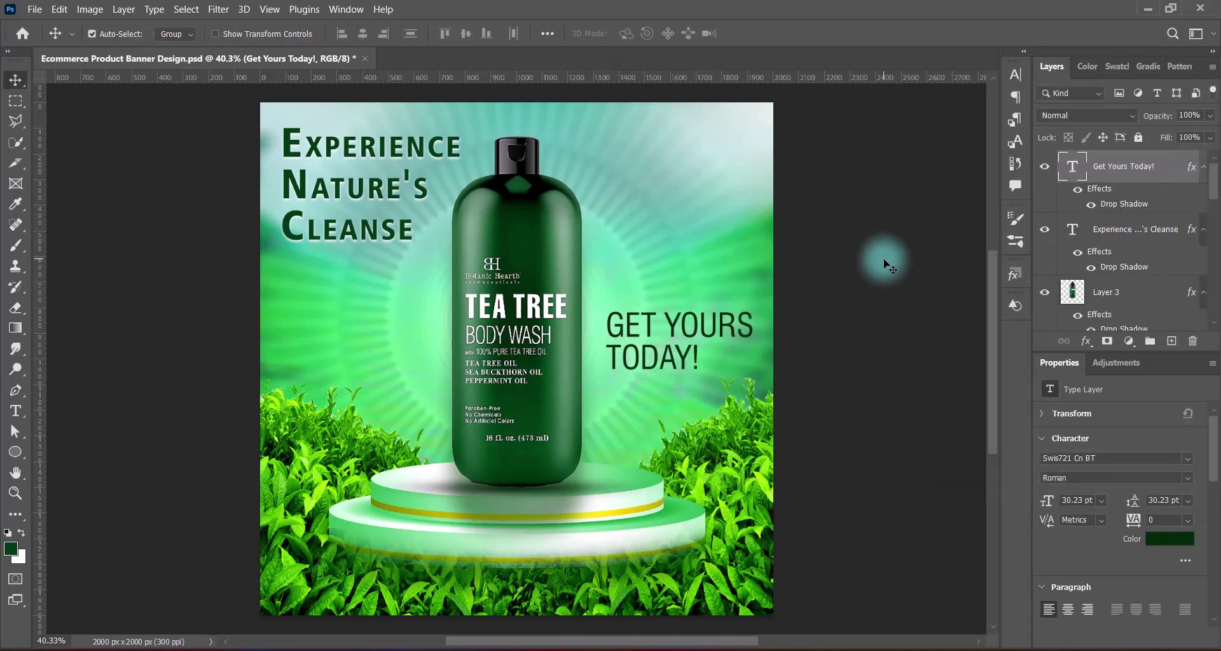
- Draw a thin dark green bar about 594 × 8 px under the headline, starting beyond the canvas's left edge, and nudge it upward
left_click(1171, 341)
key("shift+u")
left_click_drag(243, 266, 393, 265)
key("v")
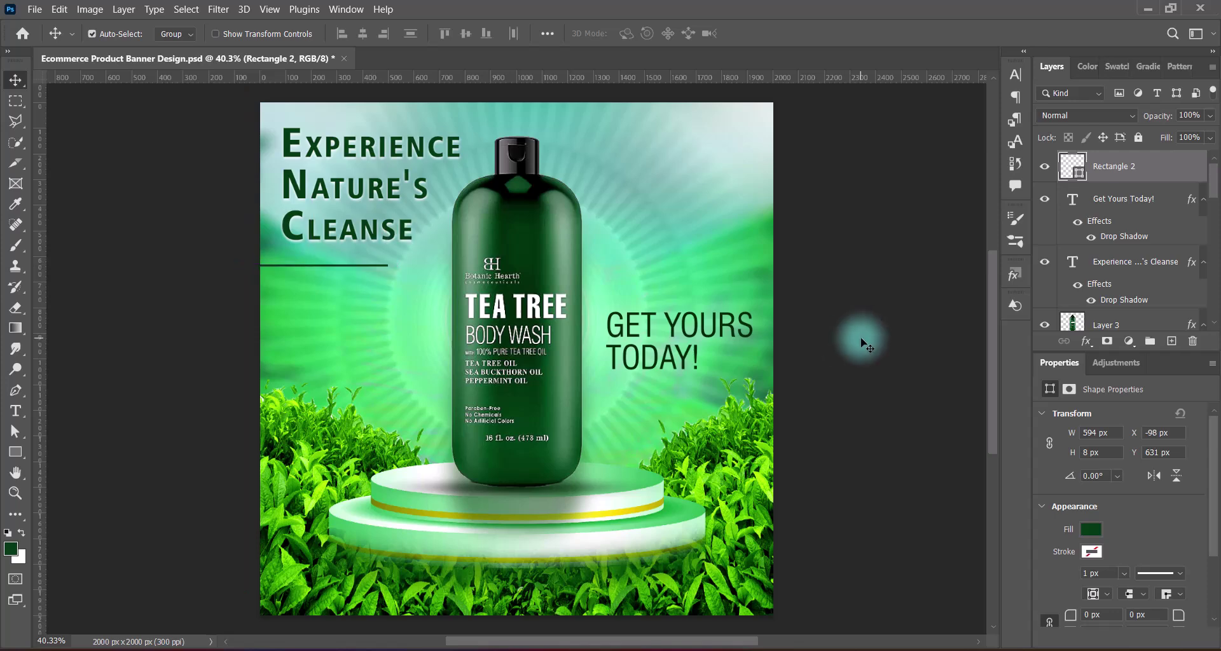
key("shift+Up")
key("shift+Up")
- Apply a white drop shadow to the bar under the headline with a distance of 5 px and a size of 9 px
double_click(1071, 164)
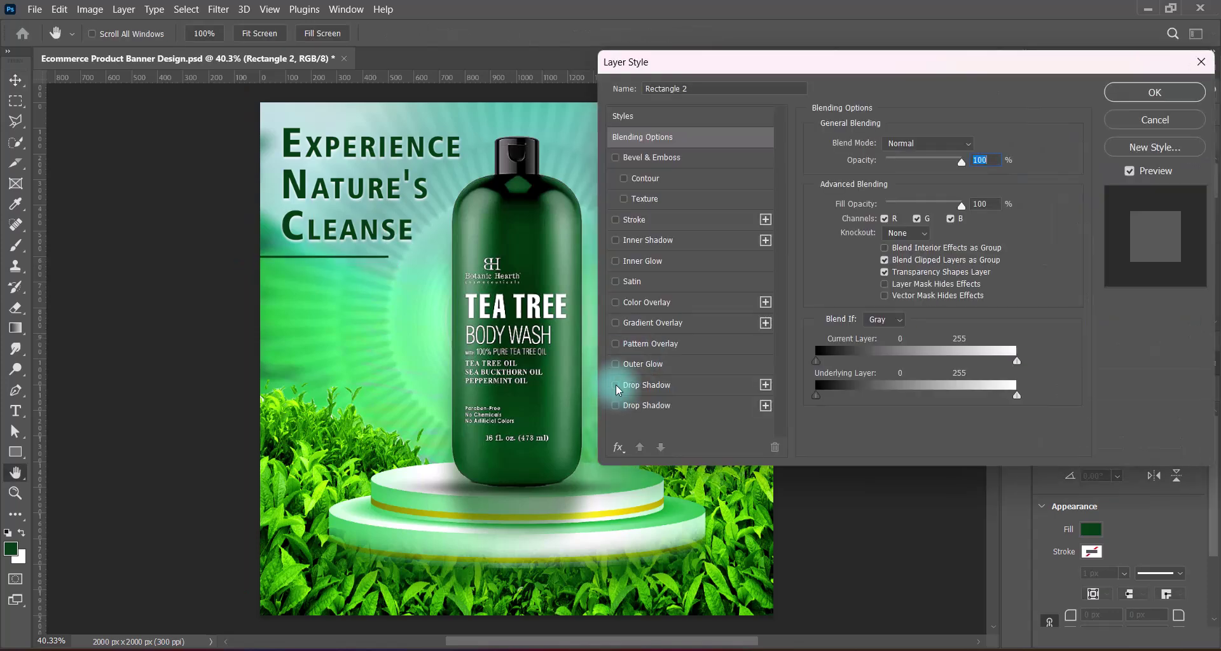
left_click(646, 385)
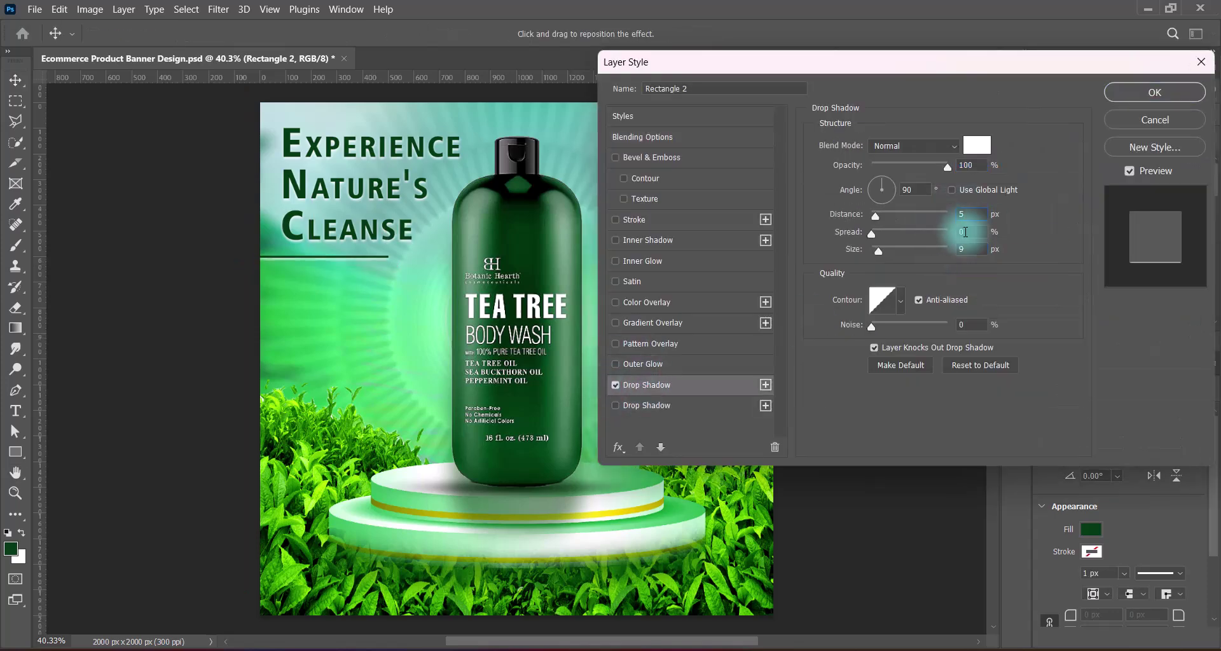
key("Return")
- Set the "Get Yours Today!" text to 27 pt with tracking 50 and save the document
double_click(752, 340)
left_click(437, 33)
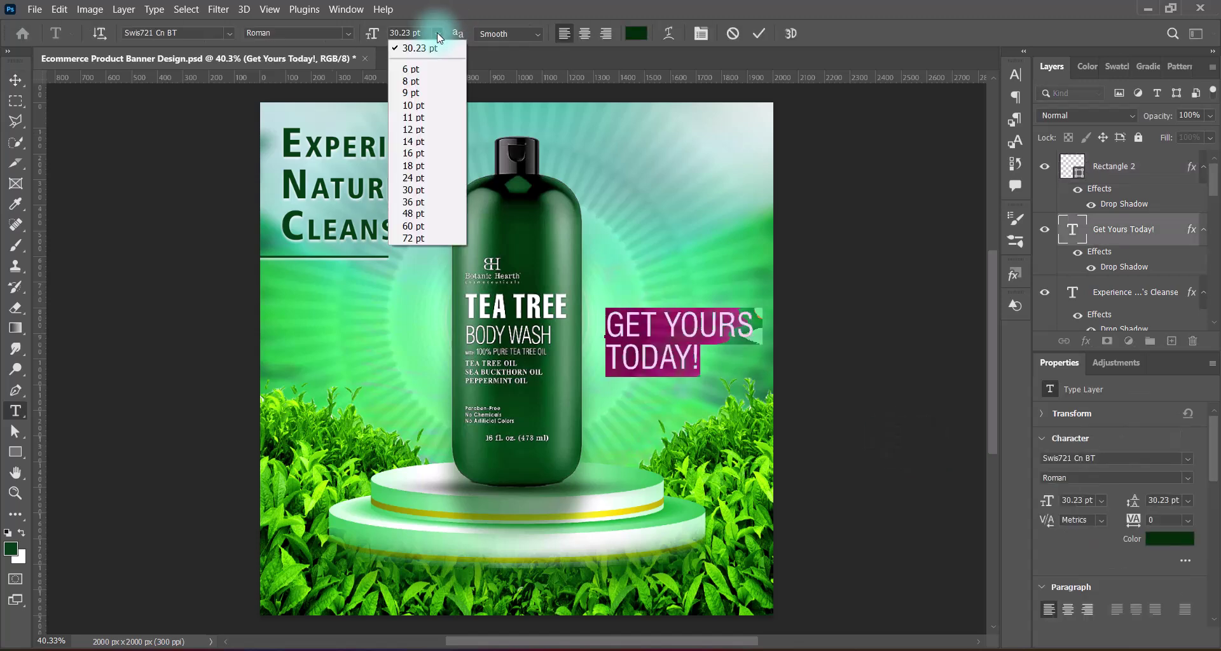
left_click(425, 178)
type("27")
key("Return")
key("v")
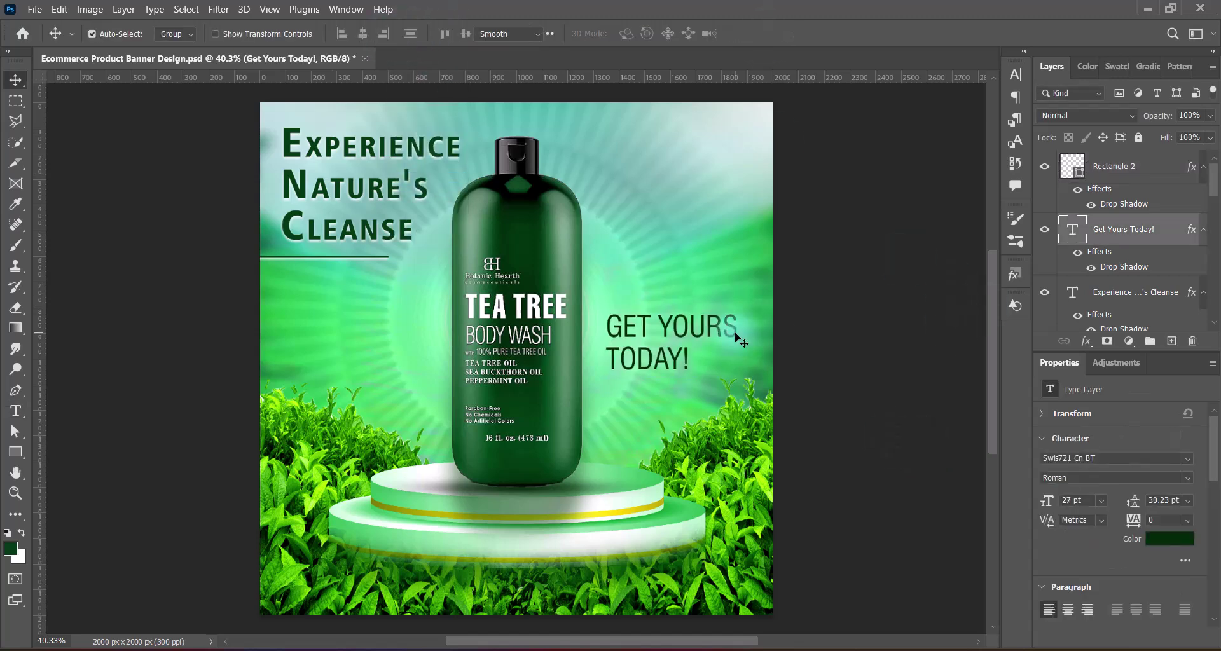
key("ctrl+s")
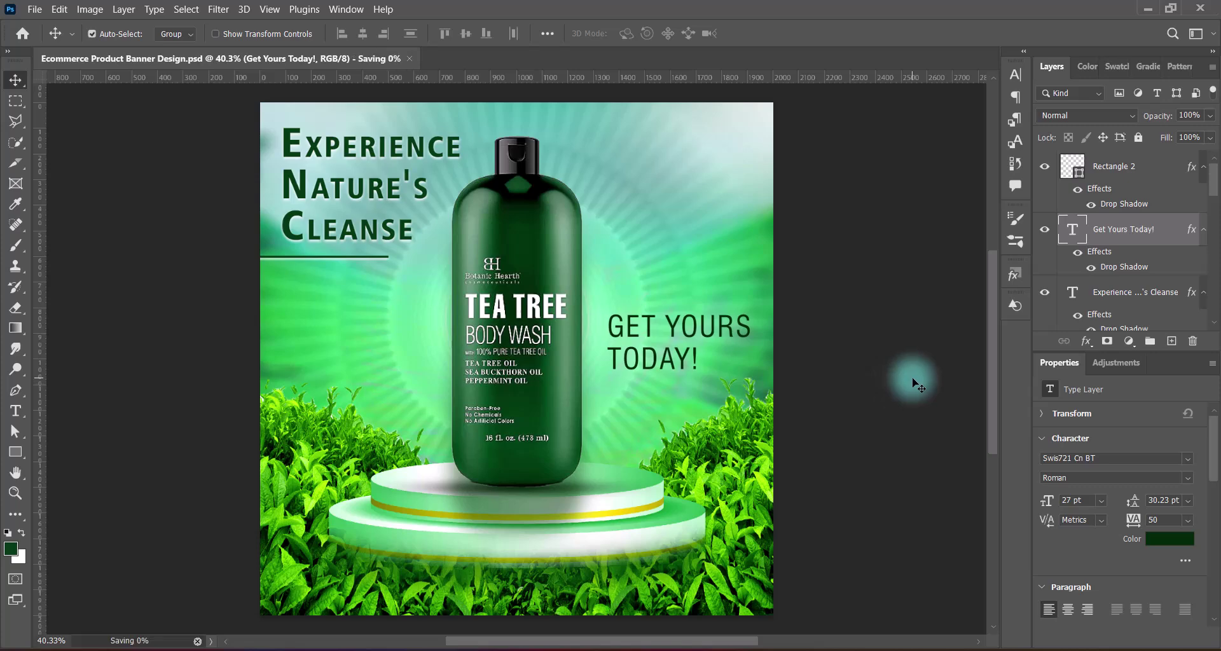
- Start a white text line on a new layer over the lower edge of the podium
key("ctrl+shift+alt+n")
left_click(15, 411)
left_click(636, 33)
left_click(800, 134)
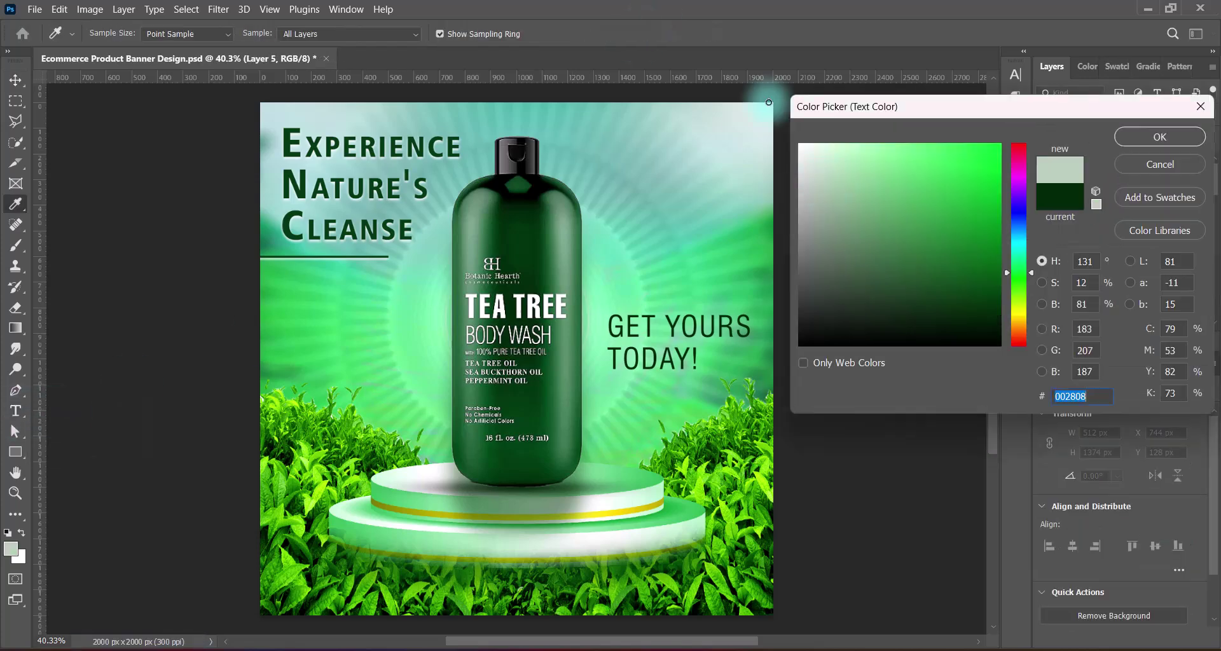
left_click(1166, 136)
left_click(498, 563)
- Enter "Sulfate-Free, Paraben-Free, & Cruelty-Free" in 18 pt Humnst777 BlkCn BT Black on the new text line
left_click(227, 33)
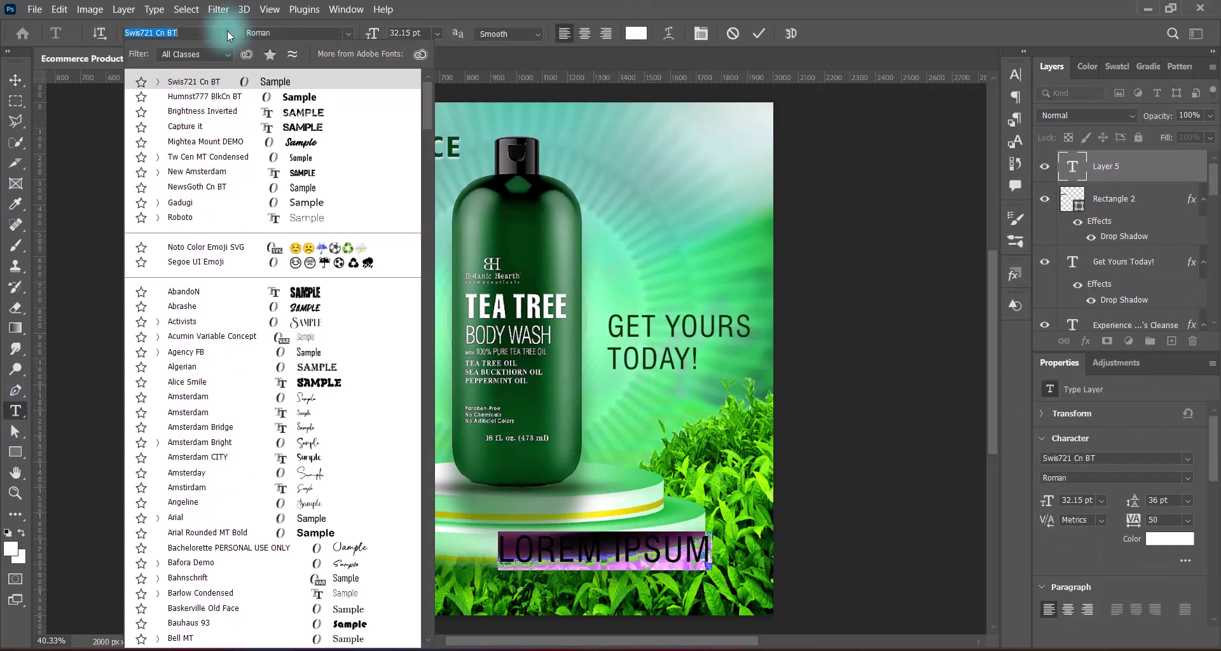
left_click(216, 164)
left_click(437, 34)
left_click(400, 156)
type("SULFATE-FREE, PARABEN-FREE")
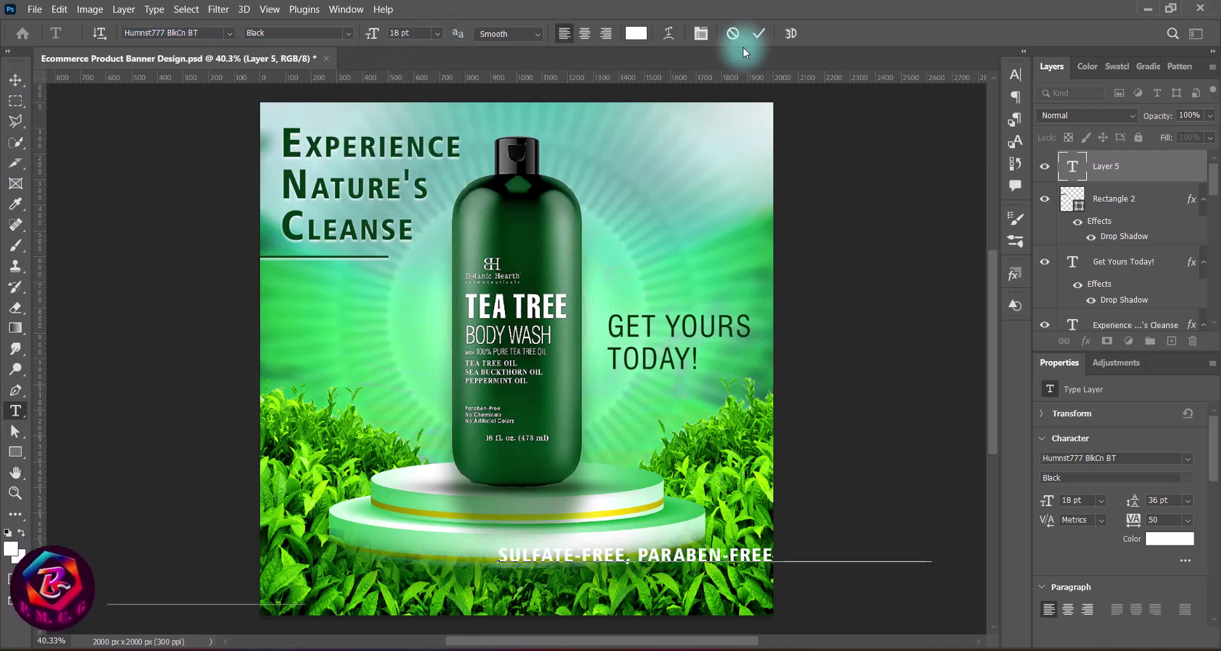
left_click(758, 33)
- Move the "Sulfate-Free, Paraben-Free, & Cruelty-Free" line to the horizontal centre, just below the podium
key("v")
left_click_drag(759, 559, 561, 563)
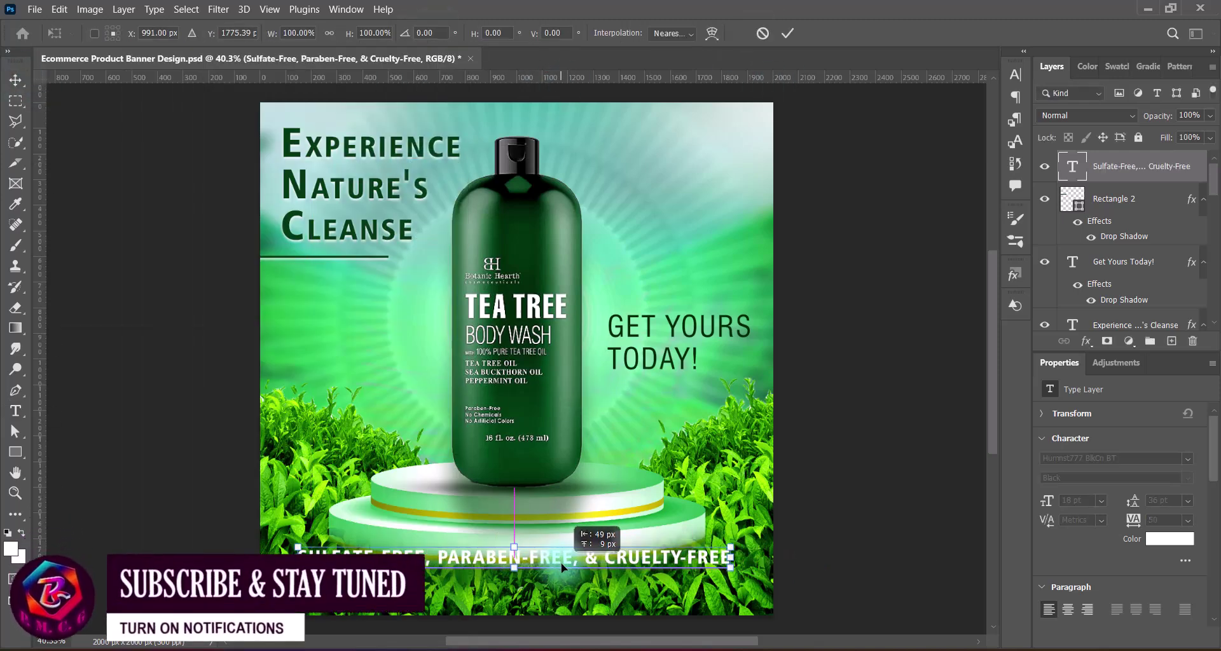
key("Return")
- Set the "Sulfate-Free, Paraben-Free, & Cruelty-Free" text to 16 pt with tracking 75
double_click(597, 564)
left_click(1015, 75)
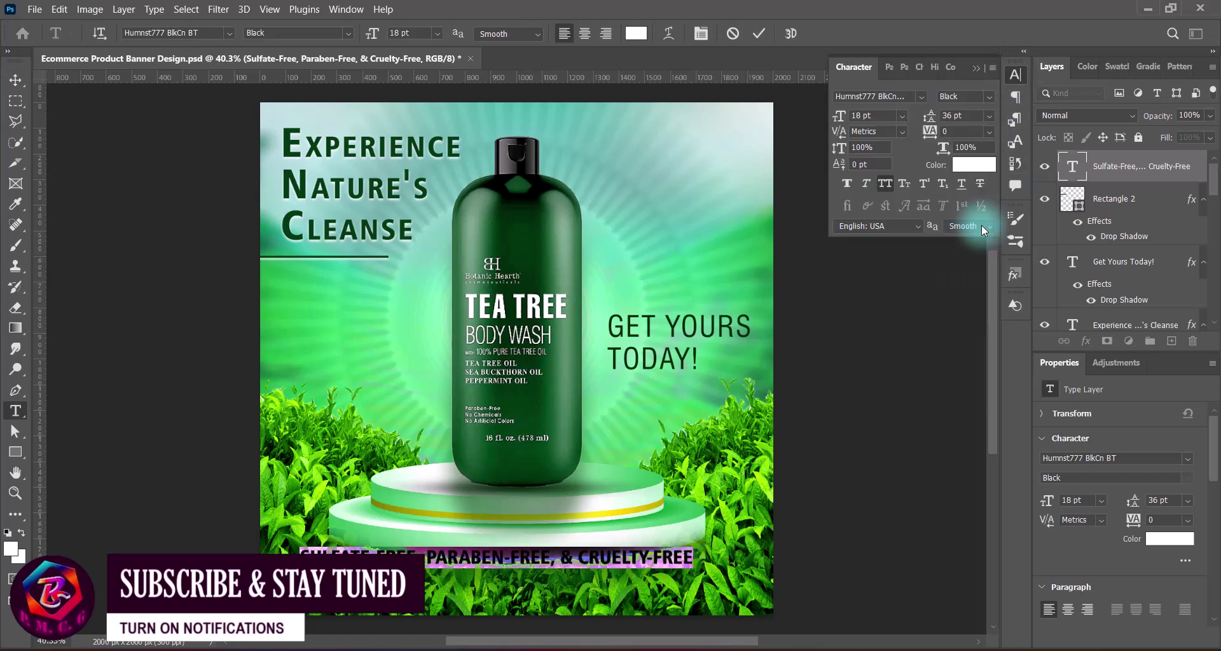
left_click(1015, 74)
left_click(437, 33)
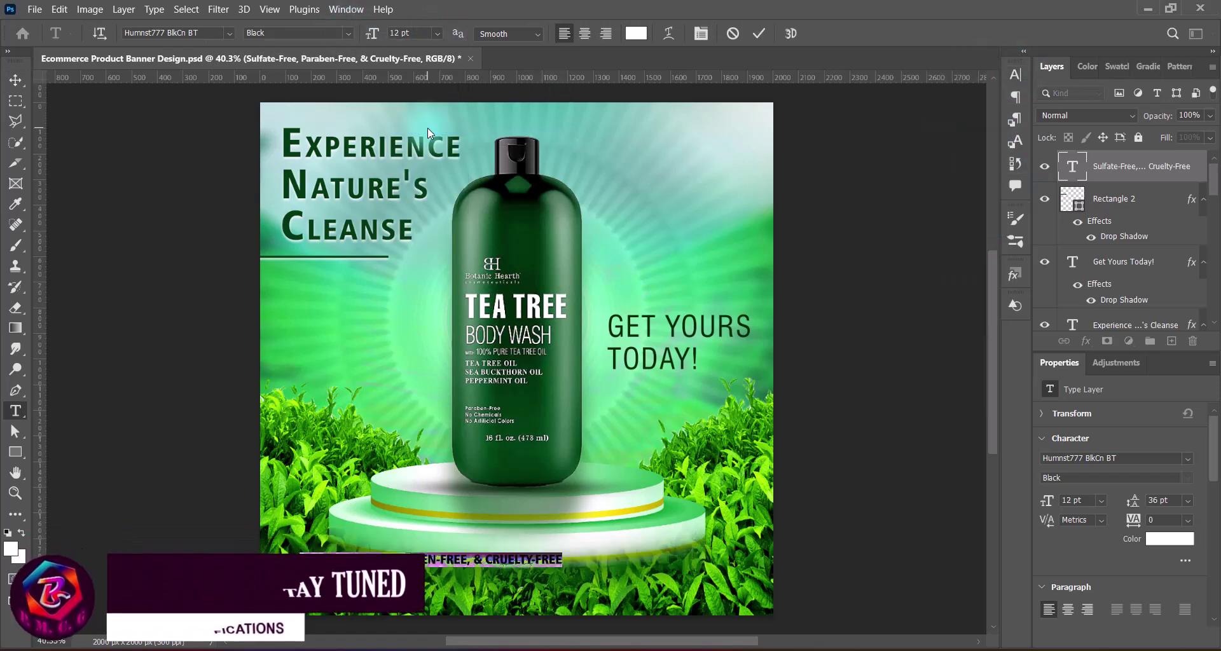
left_click(410, 137)
left_click(1016, 74)
left_click(989, 131)
left_click(967, 292)
left_click(979, 70)
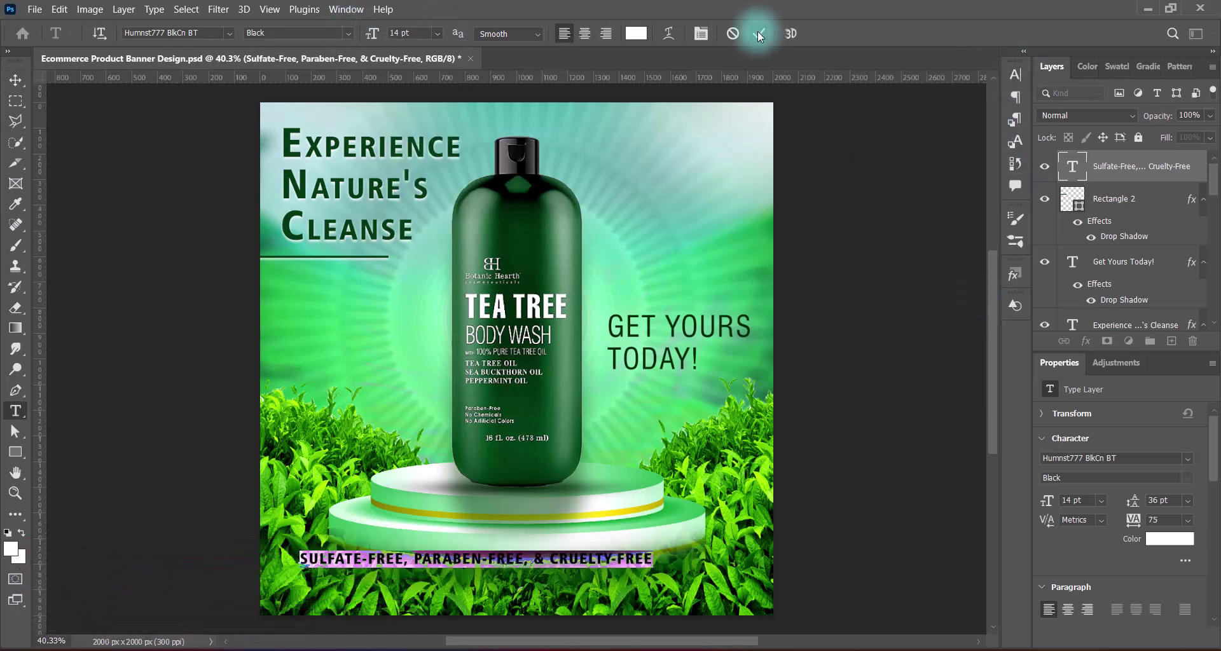
left_click(759, 33)
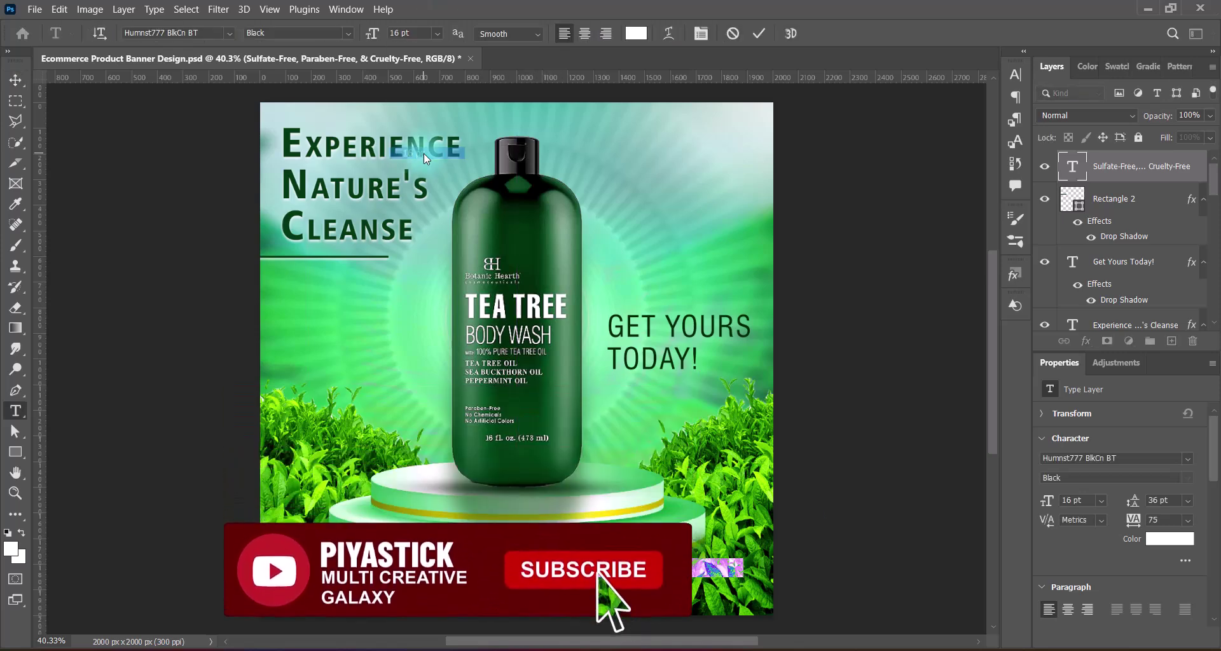
- Enlarge the "Sulfate-Free, Paraben-Free, & Cruelty-Free" line to 17 pt and move it lower over the leaves, centred beneath the podium
key("ctrl+t")
left_click(786, 494)
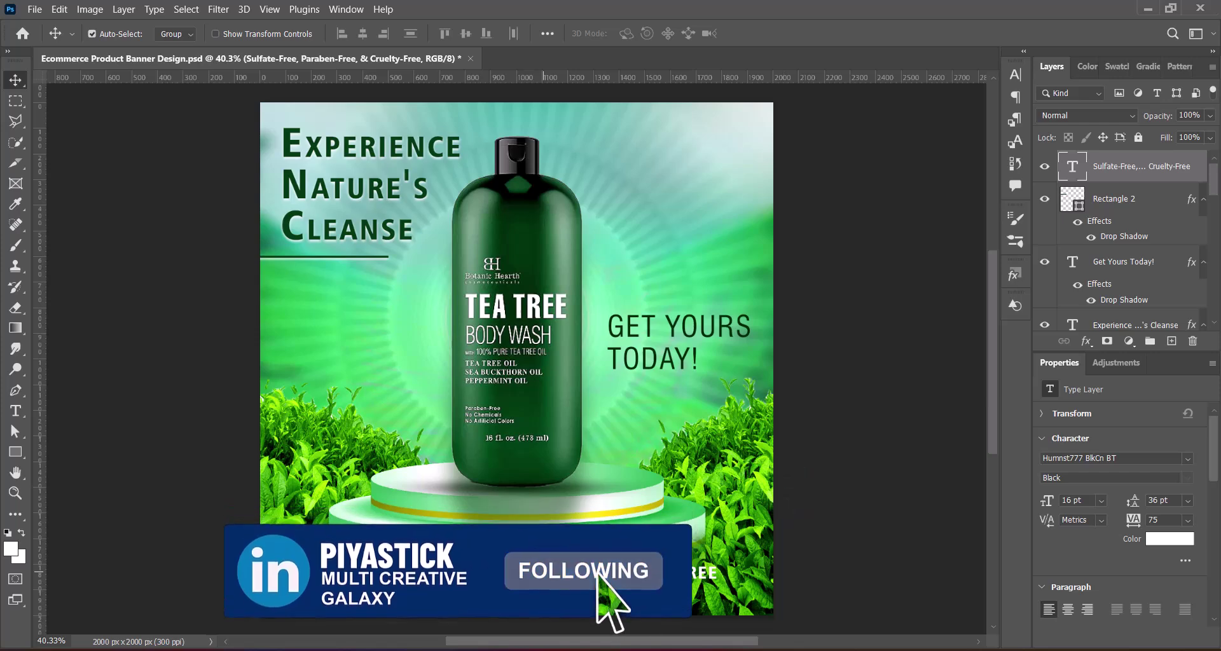
key("t")
key("Return")
key("ctrl+shift+period")
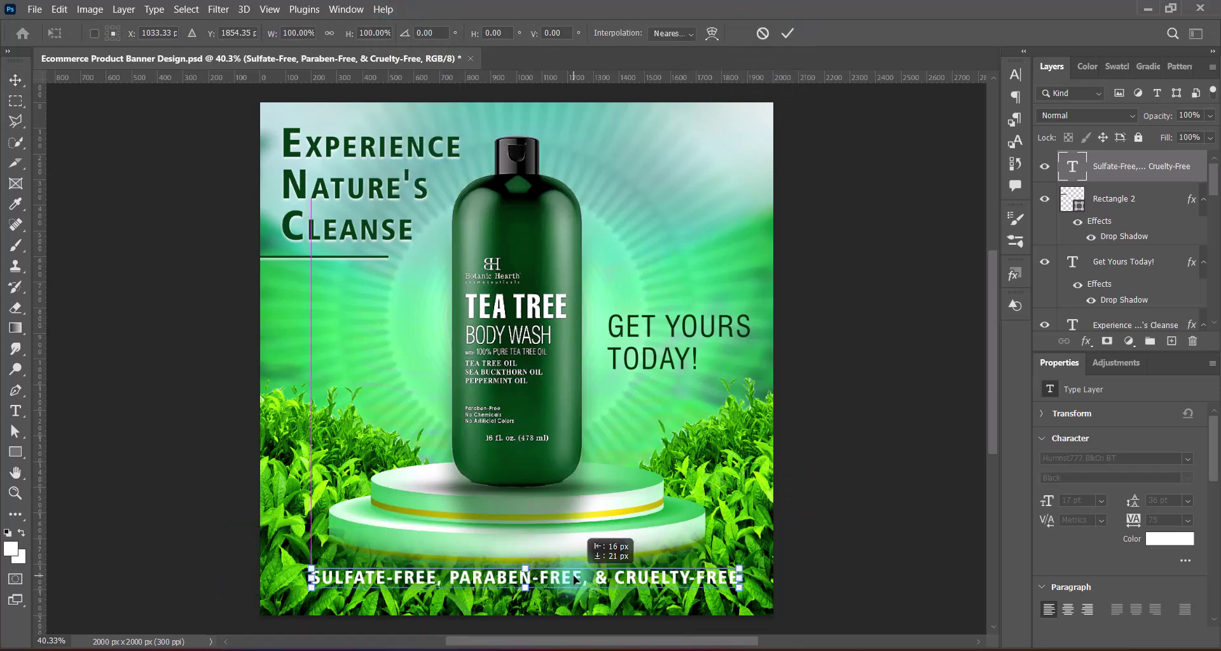
left_click(768, 558)
key("v")
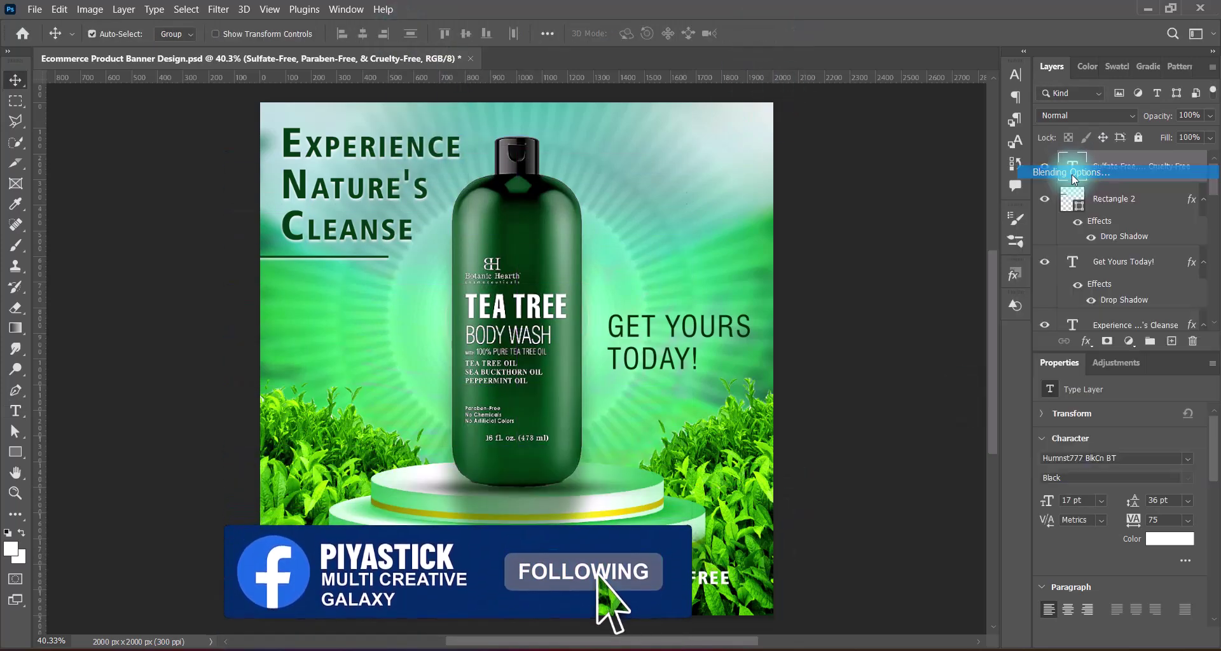
- Add a drop shadow in dark green 00270b to the "Sulfate-Free, Paraben-Free, & Cruelty-Free" text layer and adjust the shadow's size
double_click(1176, 166)
left_click(616, 406)
left_click(983, 146)
key("ctrl+v")
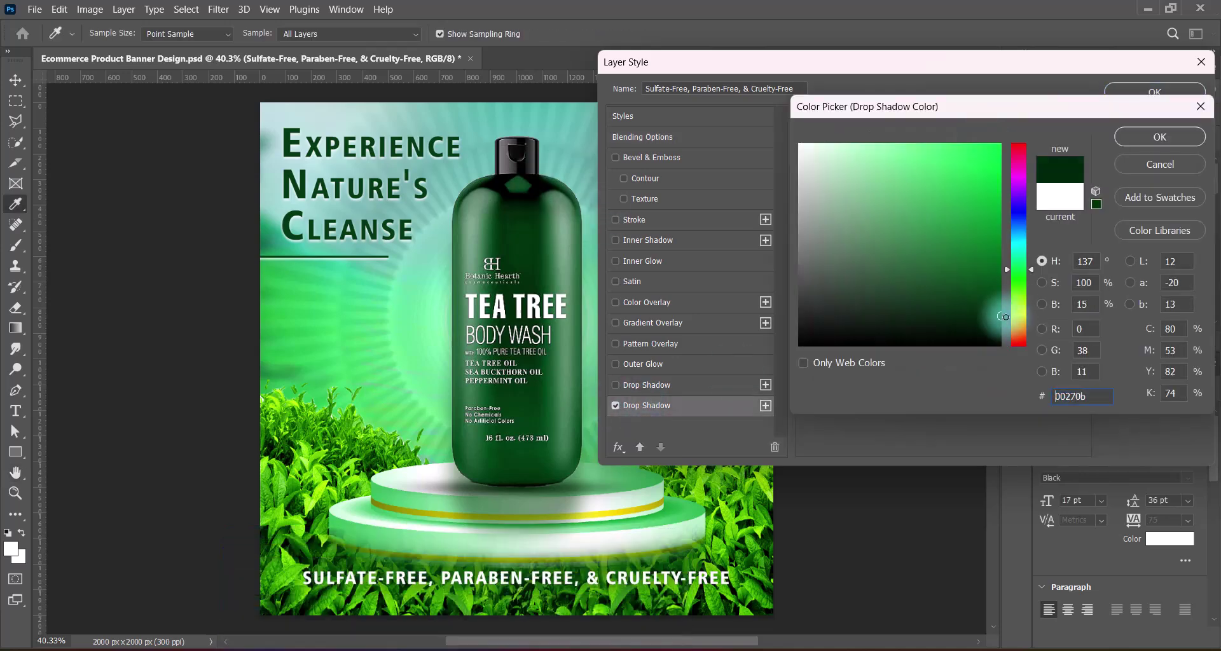
key("Return")
mouse_move(870, 255)
left_mouse_down()
mouse_move(909, 254)
mouse_move(890, 256)
left_mouse_up()
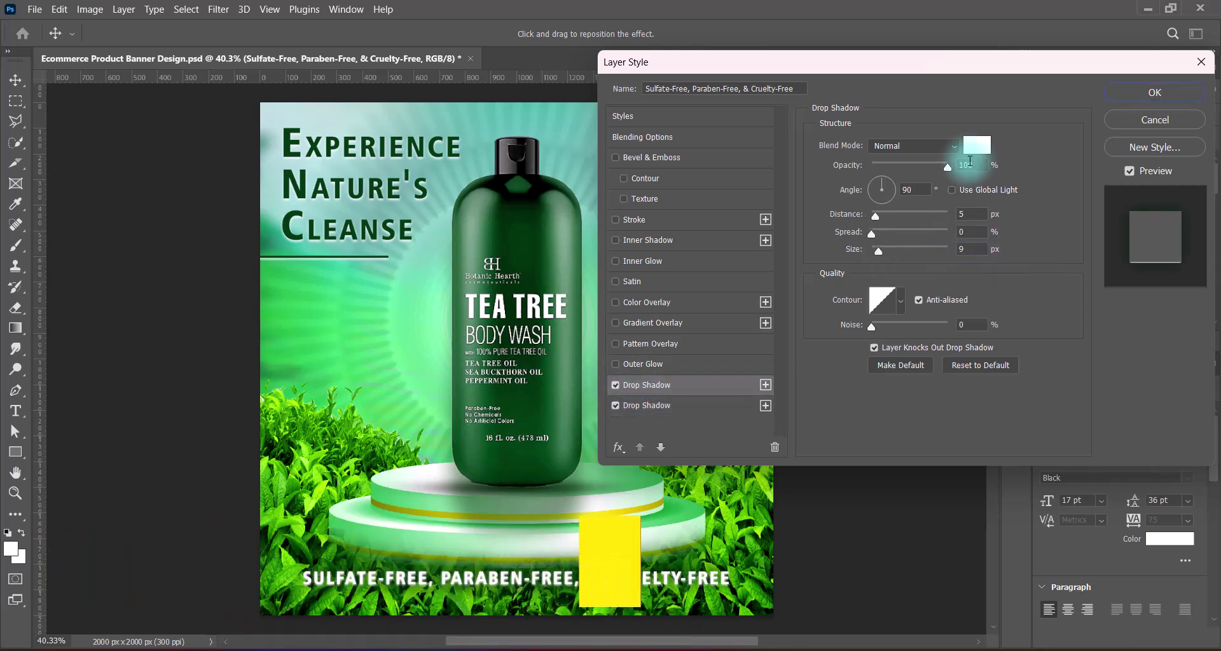
- Set the claims text's second drop shadow to black with 3 px distance and 6 px size, and apply the layer style
left_click(976, 146)
left_click_drag(847, 296, 796, 351)
key("Return")
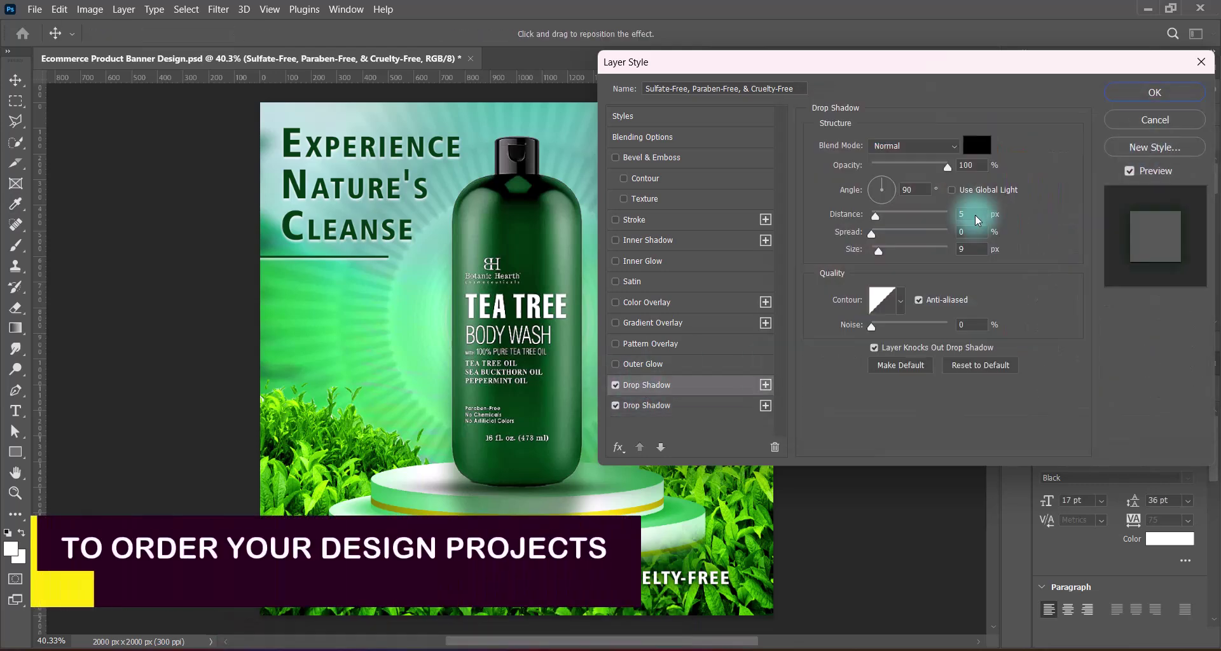
left_click_drag(975, 217, 934, 215)
type("6")
left_click_drag(971, 250, 951, 252)
type("6")
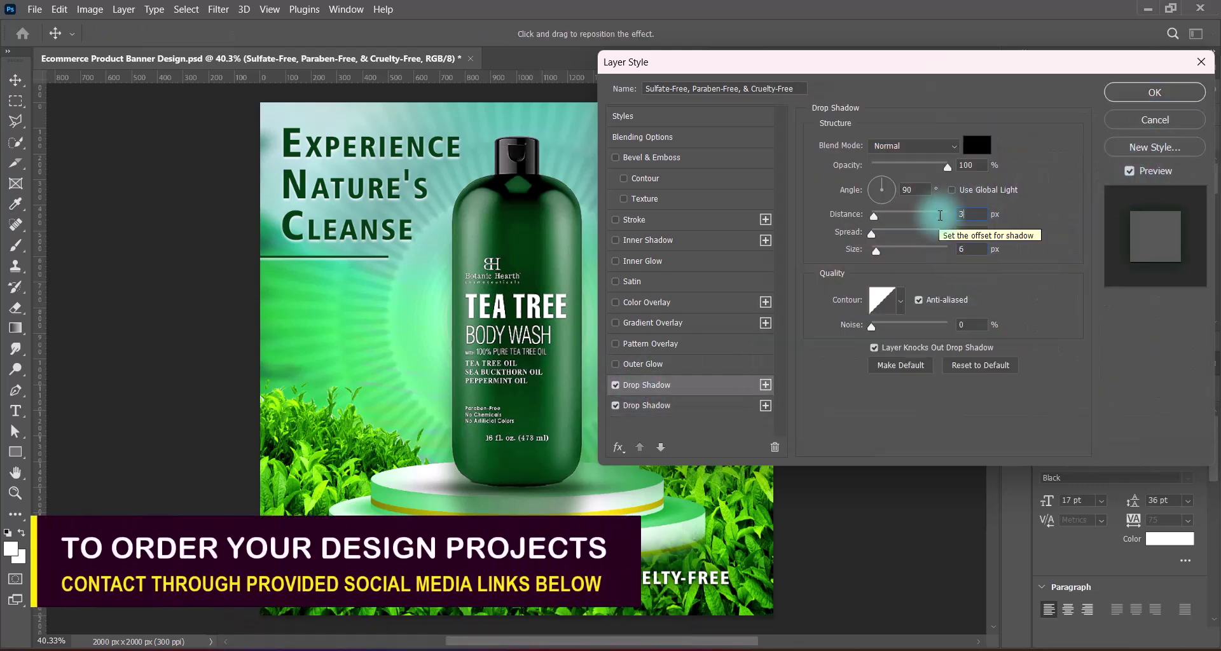
left_click(1155, 92)
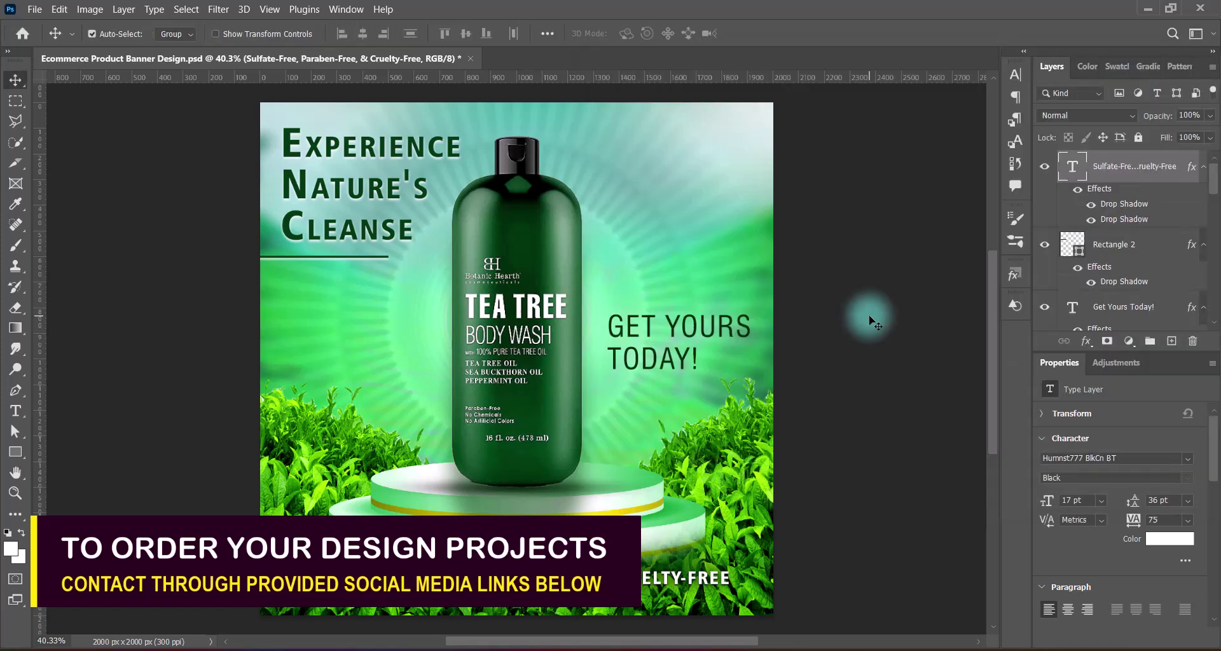
- Save the document and look over the whole banner
key("ctrl+s")
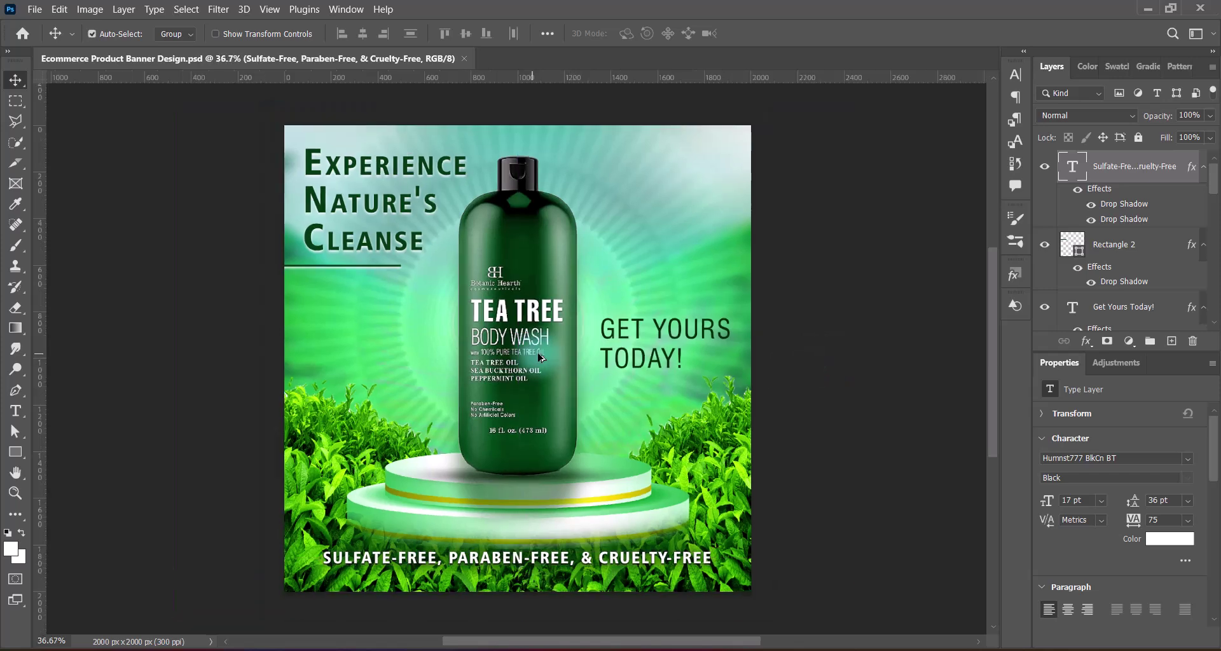
scroll(513, 324, "down", 3)
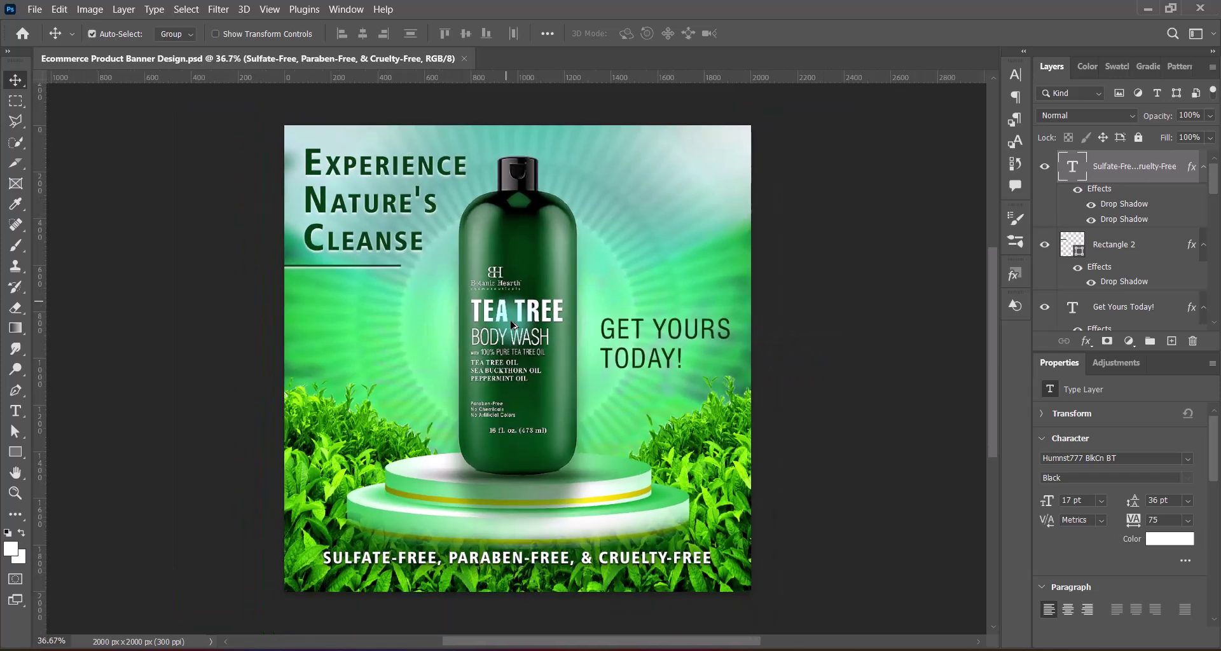
scroll(514, 324, "up", 3)
scroll(514, 324, "down", 1)
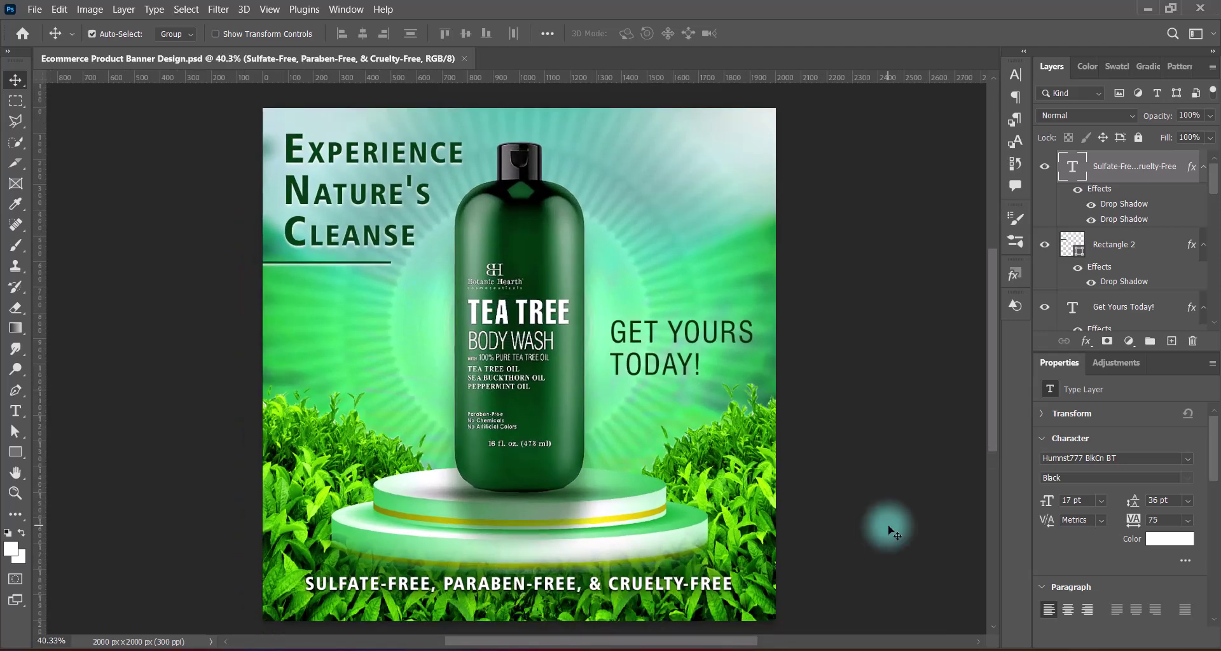